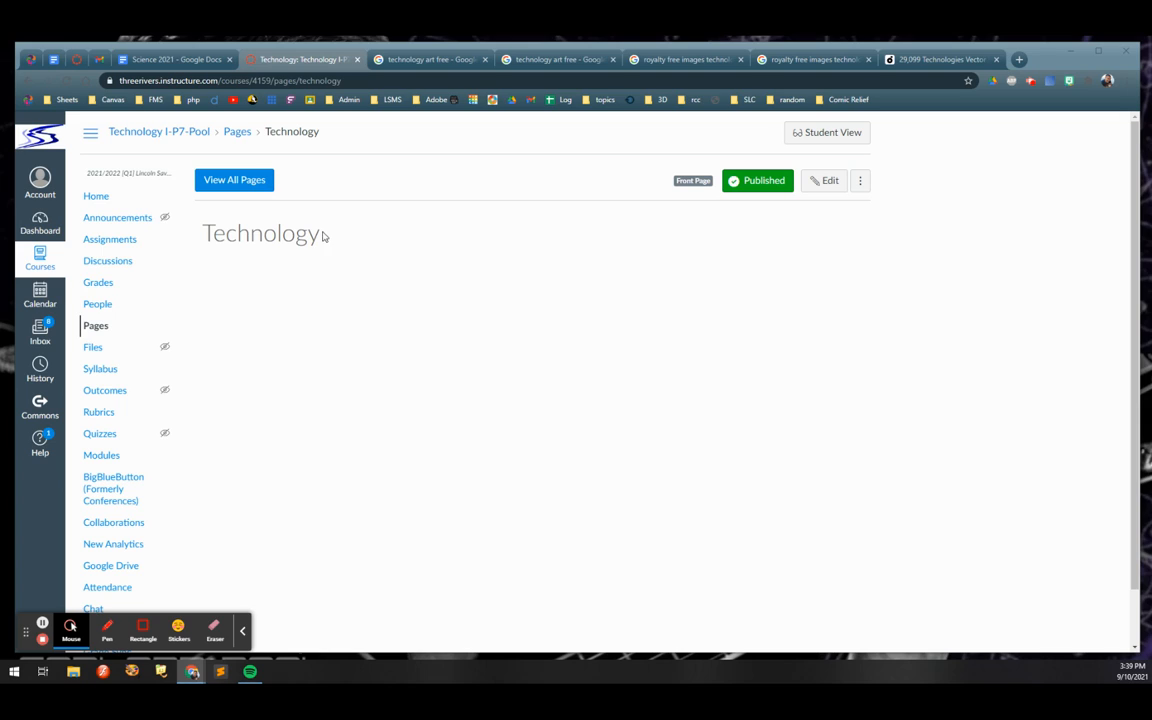
{"action": "left_click", "coordinate": [301, 327]}
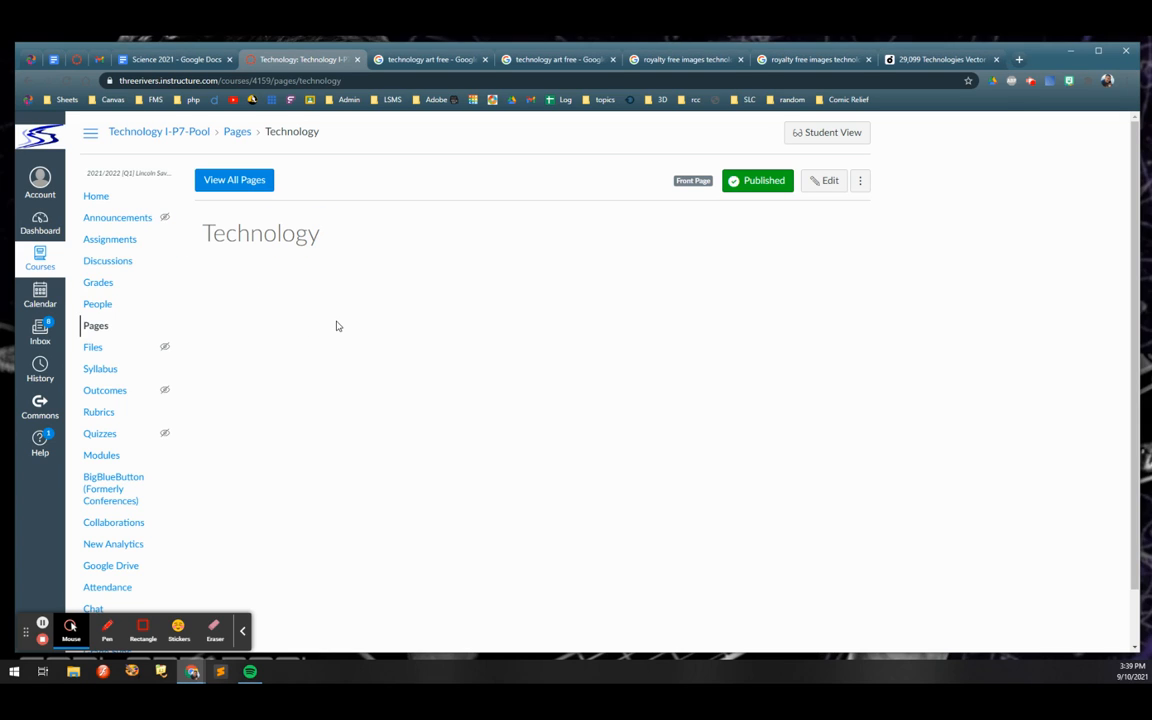
{"action": "left_click_drag", "start_coordinate": [318, 234], "coordinate": [193, 226]}
{"action": "left_click", "coordinate": [335, 245]}
Open the Technology page for editing and insert a table with 4 columns and 3 rows in its body
{"action": "left_click", "coordinate": [826, 181]}
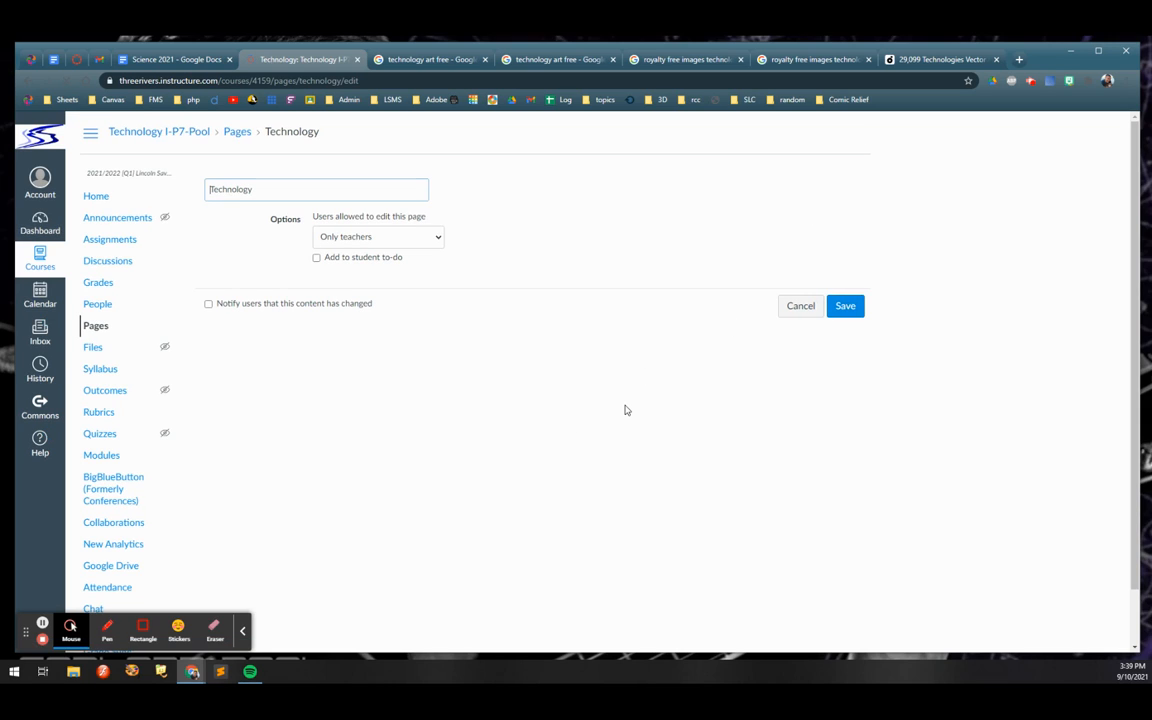
{"action": "left_click", "coordinate": [437, 290]}
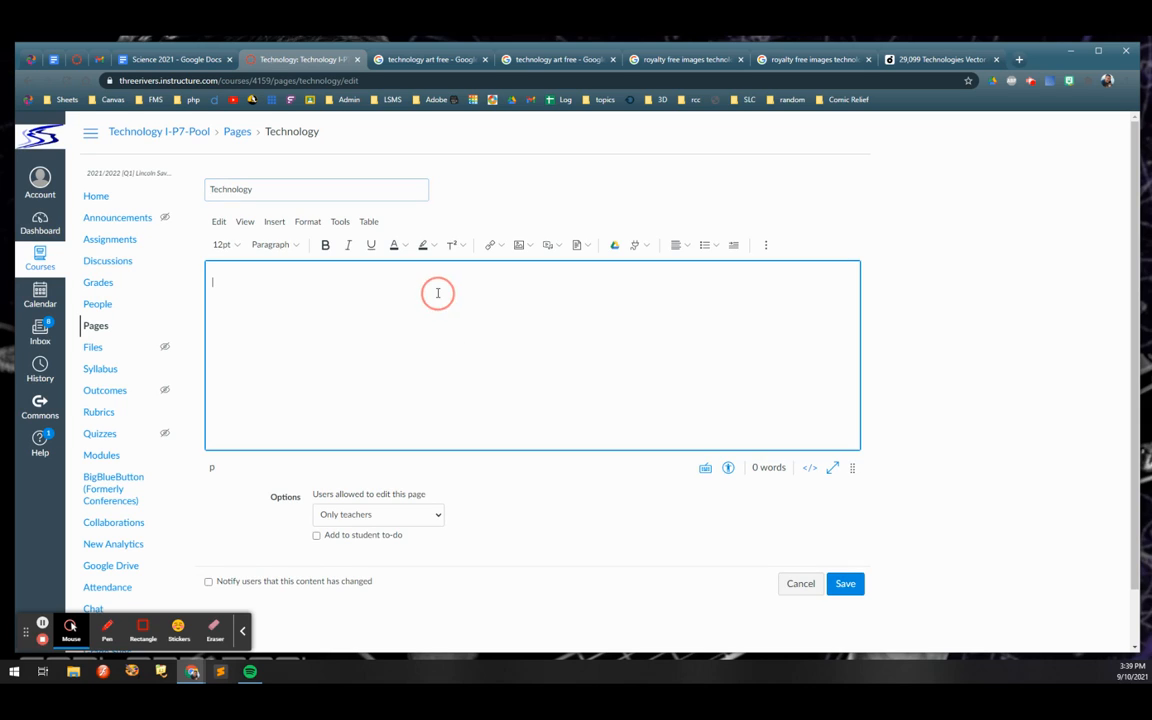
{"action": "left_click", "coordinate": [364, 221]}
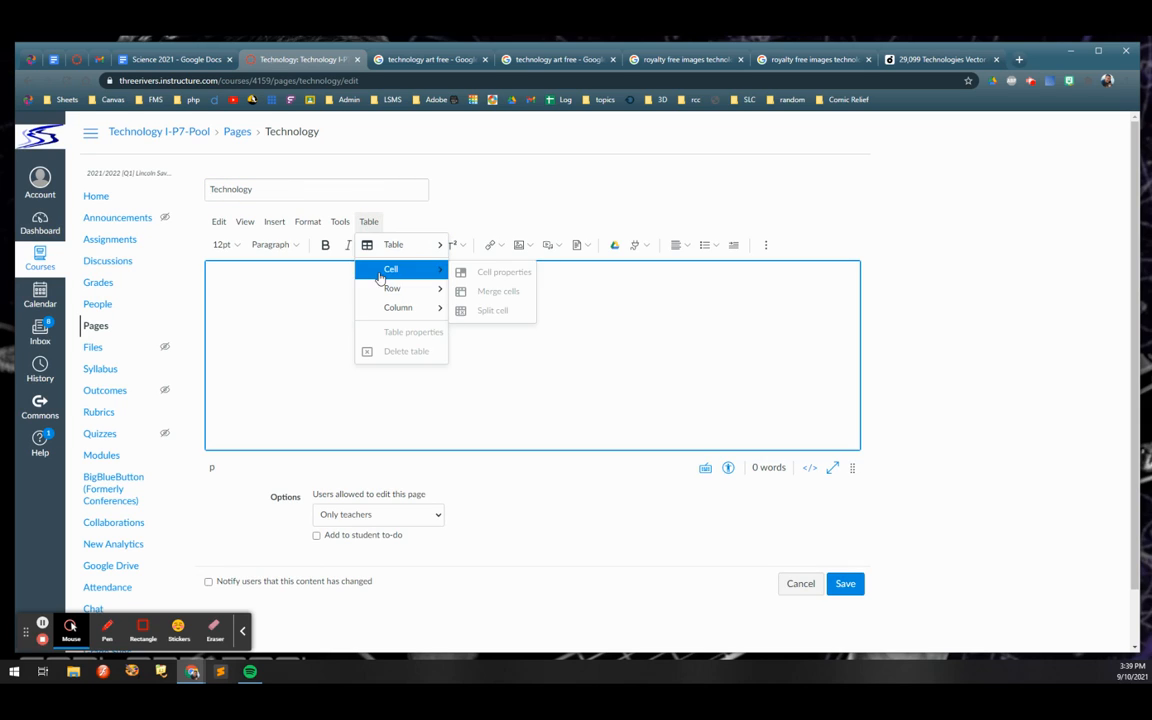
{"action": "left_click", "coordinate": [368, 221]}
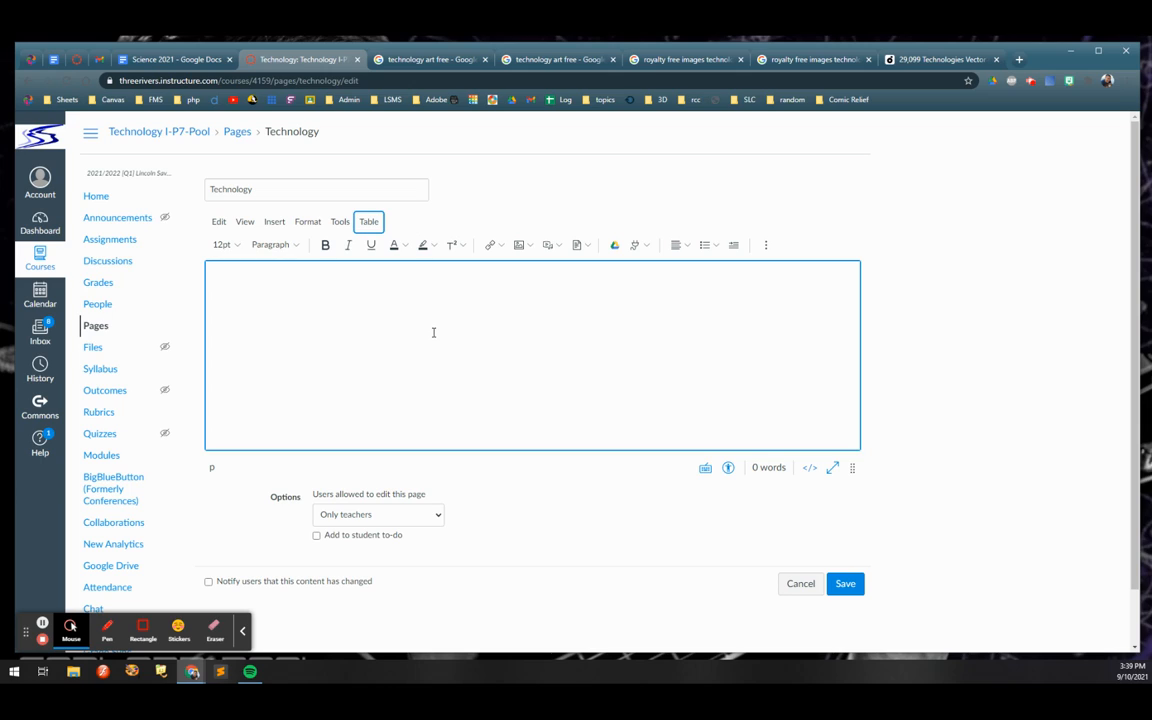
{"action": "left_click", "coordinate": [368, 221]}
{"action": "mouse_move", "coordinate": [443, 249]}
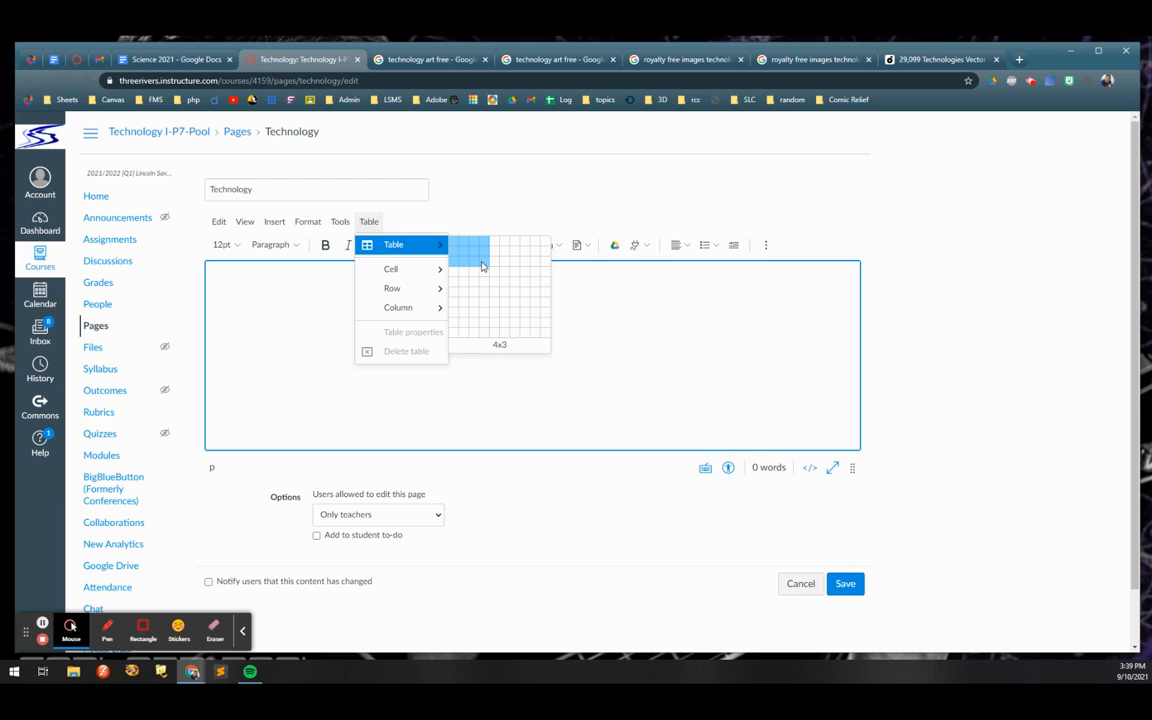
{"action": "left_click", "coordinate": [482, 266]}
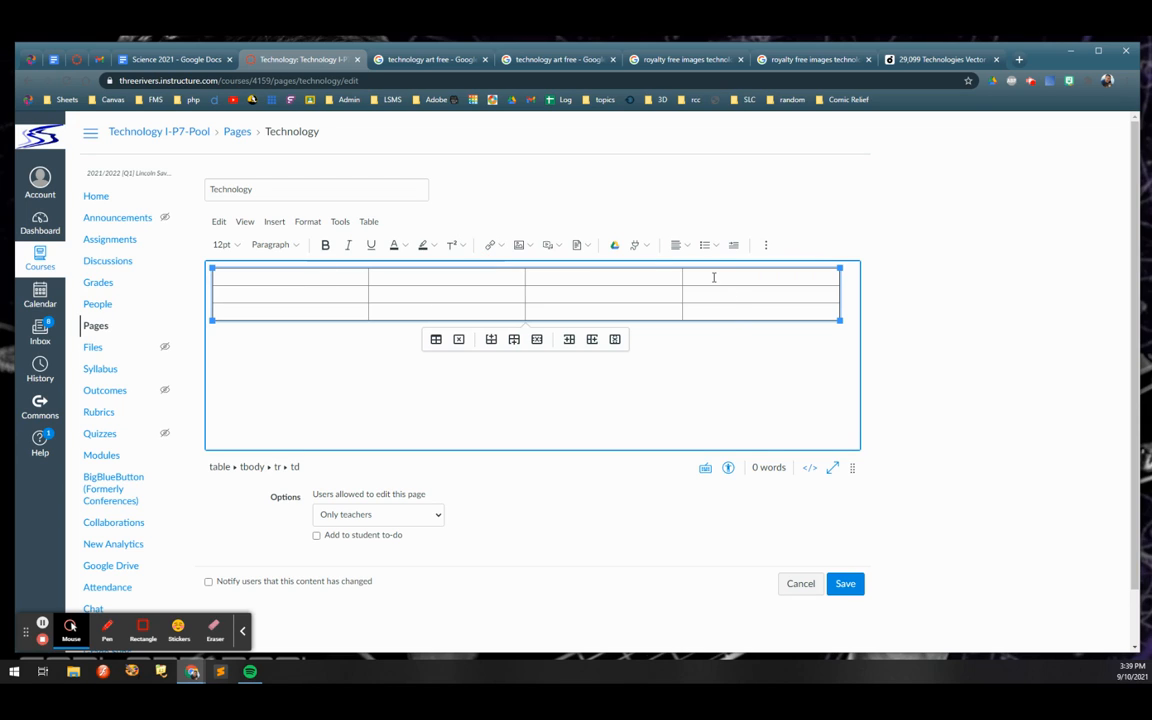
Give the whole table a thick outer border in black (#000000) through its table properties
{"action": "left_click_drag", "start_coordinate": [709, 310], "coordinate": [372, 248]}
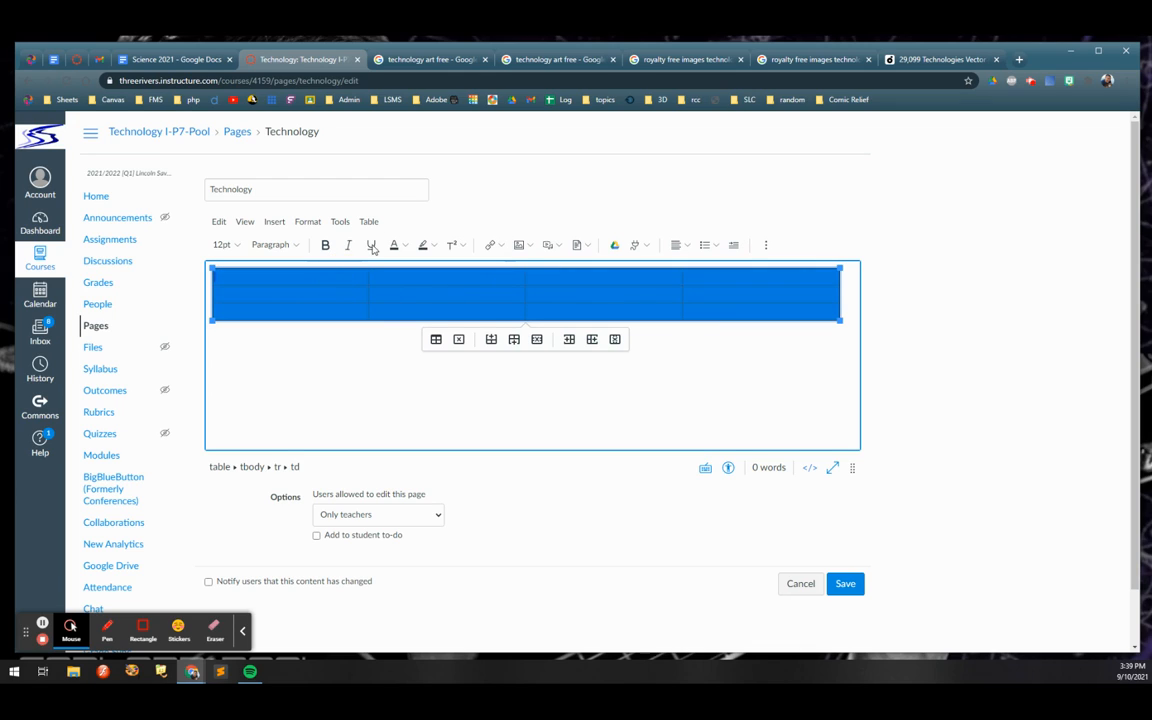
{"action": "left_click", "coordinate": [436, 340]}
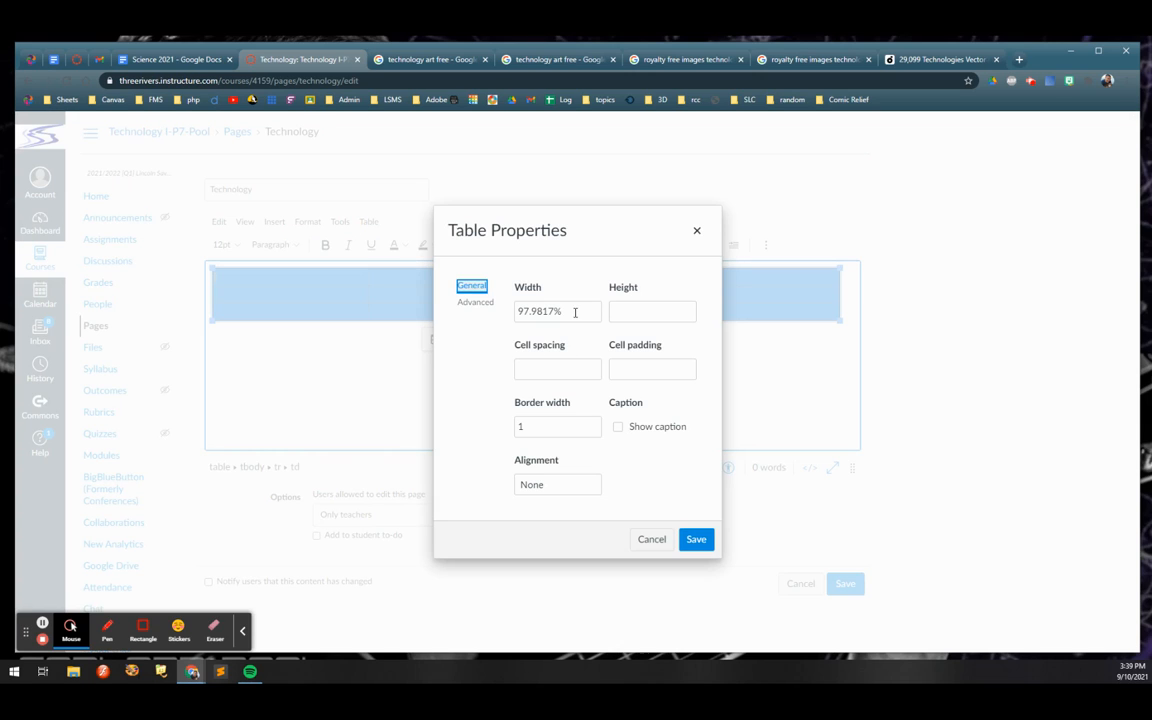
{"action": "left_click", "coordinate": [528, 427]}
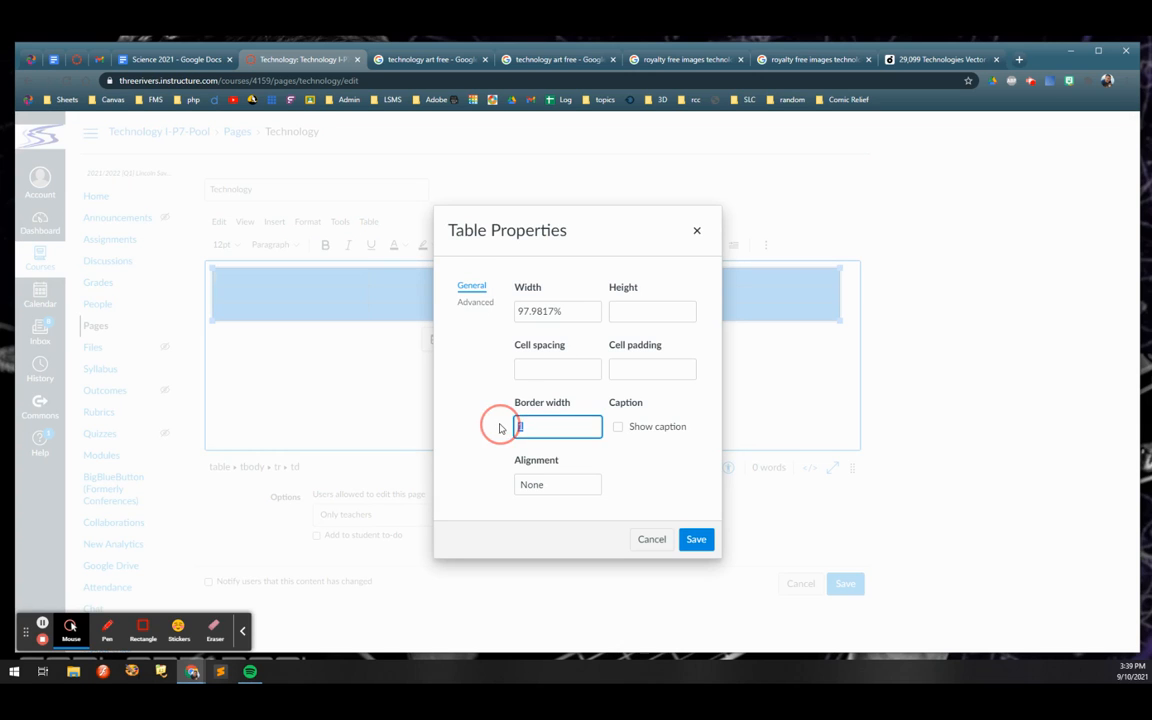
{"action": "type", "text": "0"}
{"action": "left_click", "coordinate": [476, 304]}
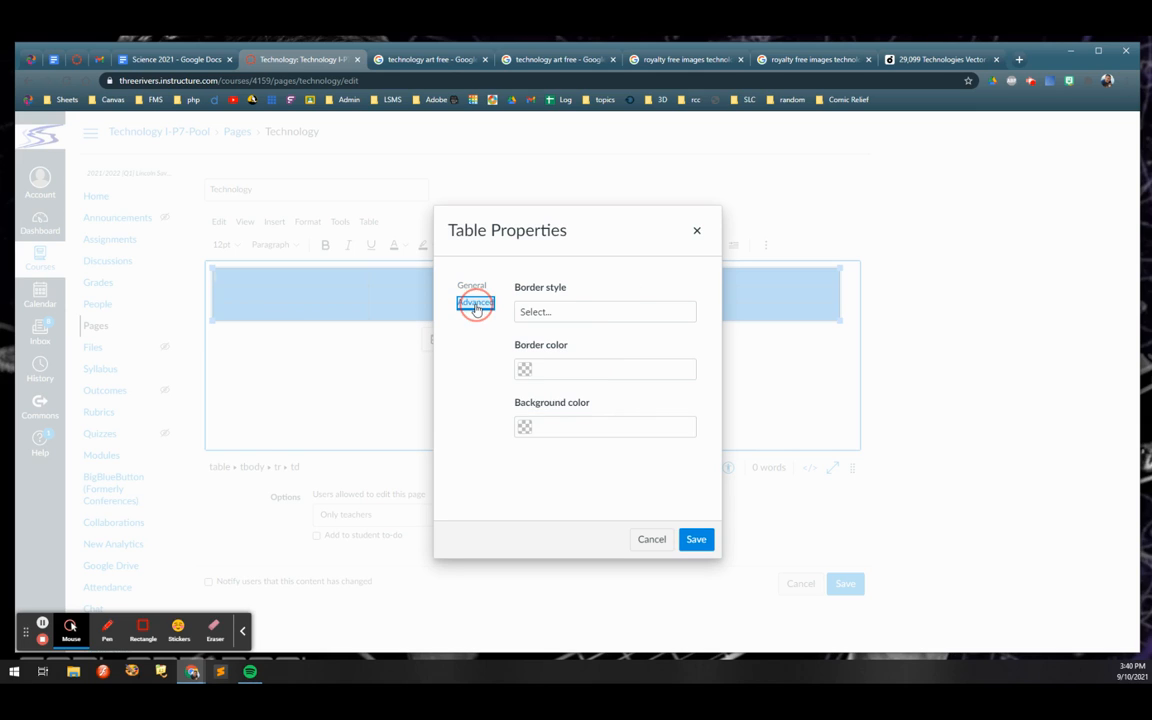
{"action": "left_click", "coordinate": [525, 370]}
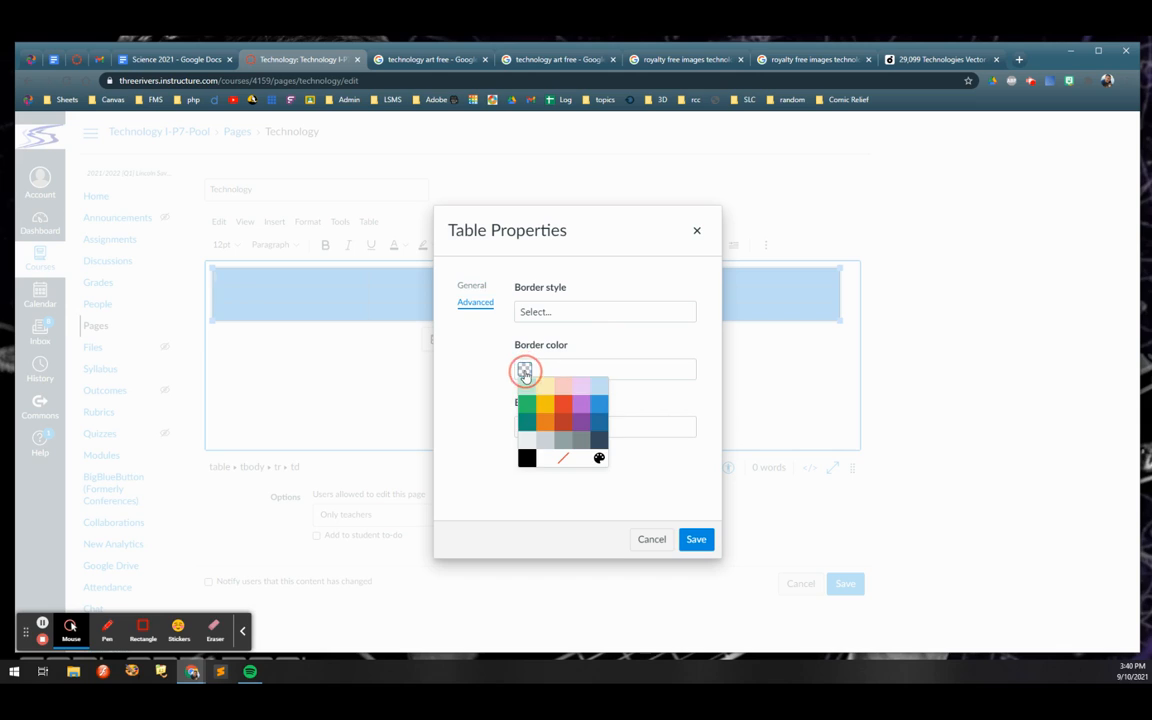
{"action": "left_click", "coordinate": [527, 459]}
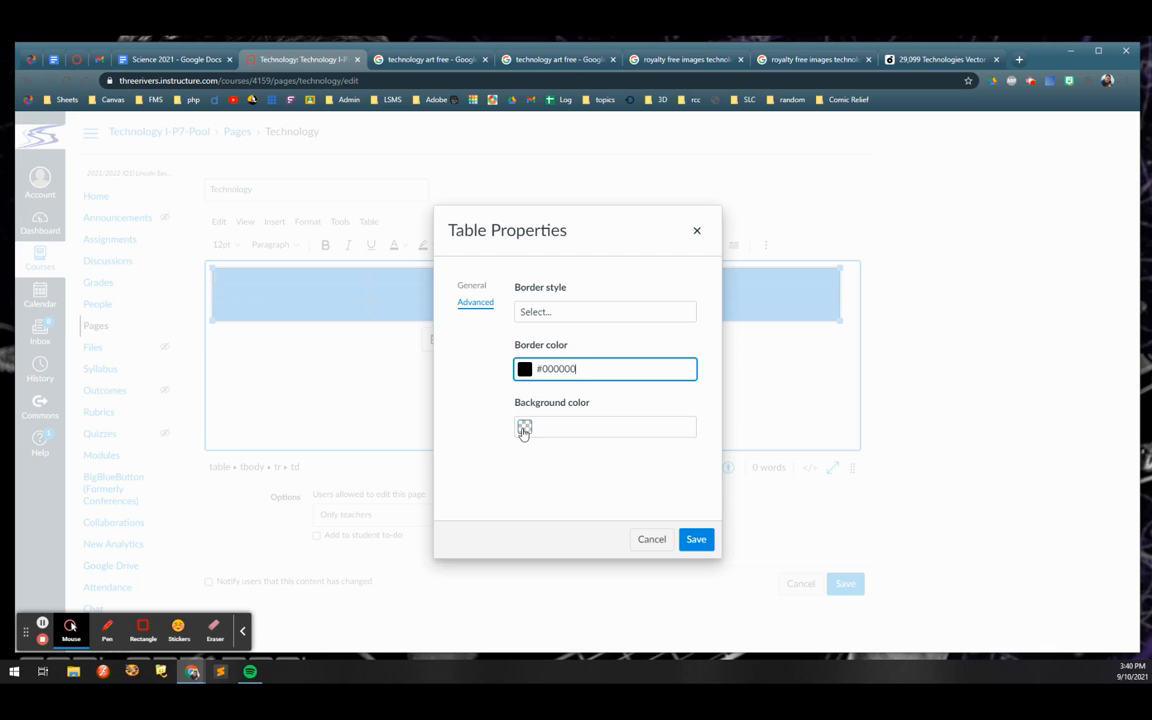
{"action": "left_click", "coordinate": [696, 540]}
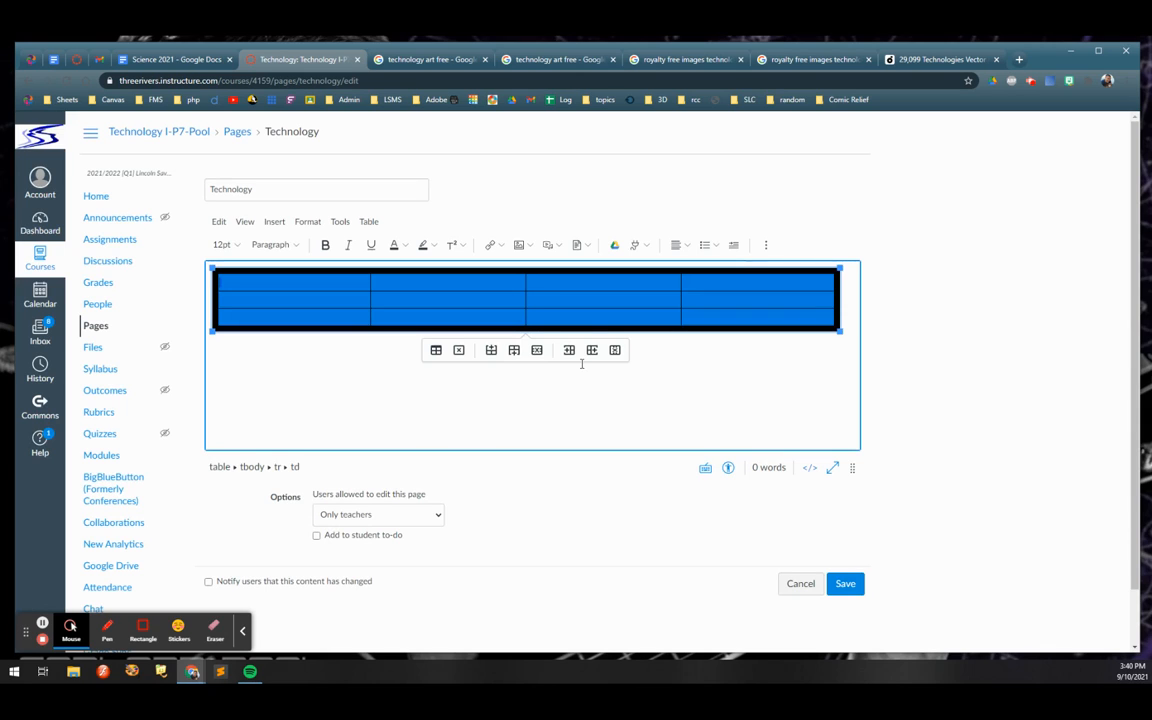
Set the borders of all table cells to a width of 10 and the color black
{"action": "left_click", "coordinate": [706, 318]}
{"action": "left_click_drag", "start_coordinate": [706, 318], "coordinate": [329, 288]}
{"action": "left_click", "coordinate": [630, 301]}
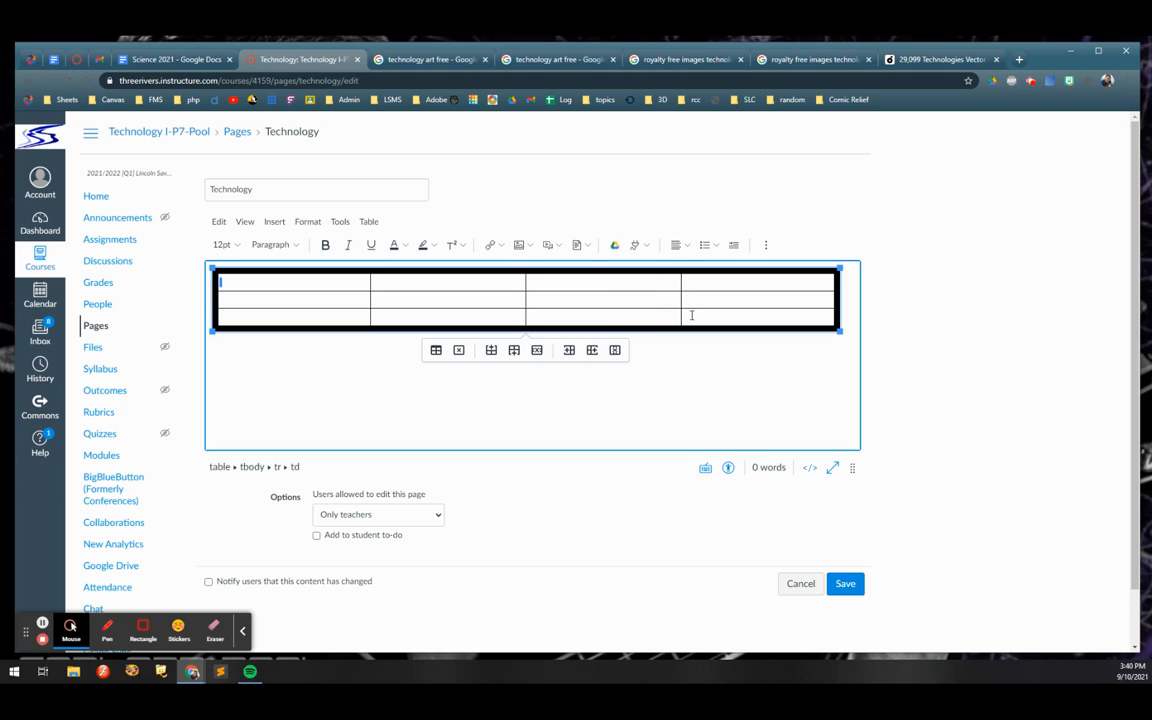
{"action": "left_click_drag", "start_coordinate": [700, 318], "coordinate": [381, 244]}
{"action": "left_click", "coordinate": [368, 221]}
{"action": "mouse_move", "coordinate": [391, 270]}
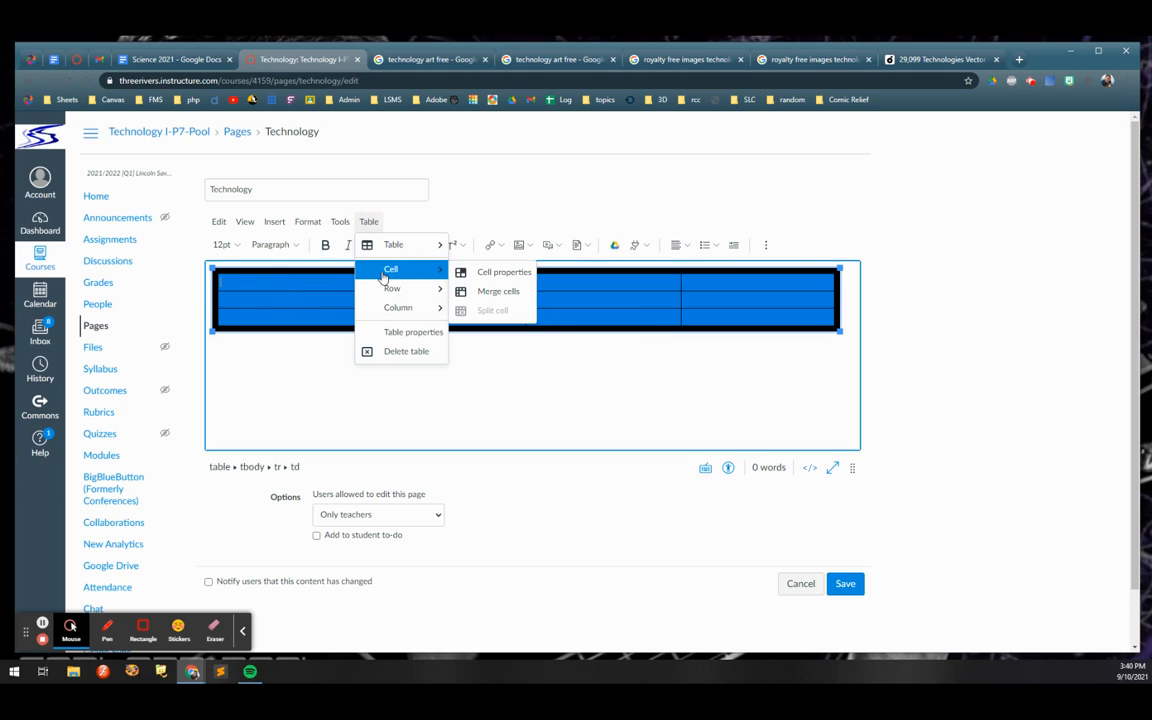
{"action": "left_click", "coordinate": [490, 272]}
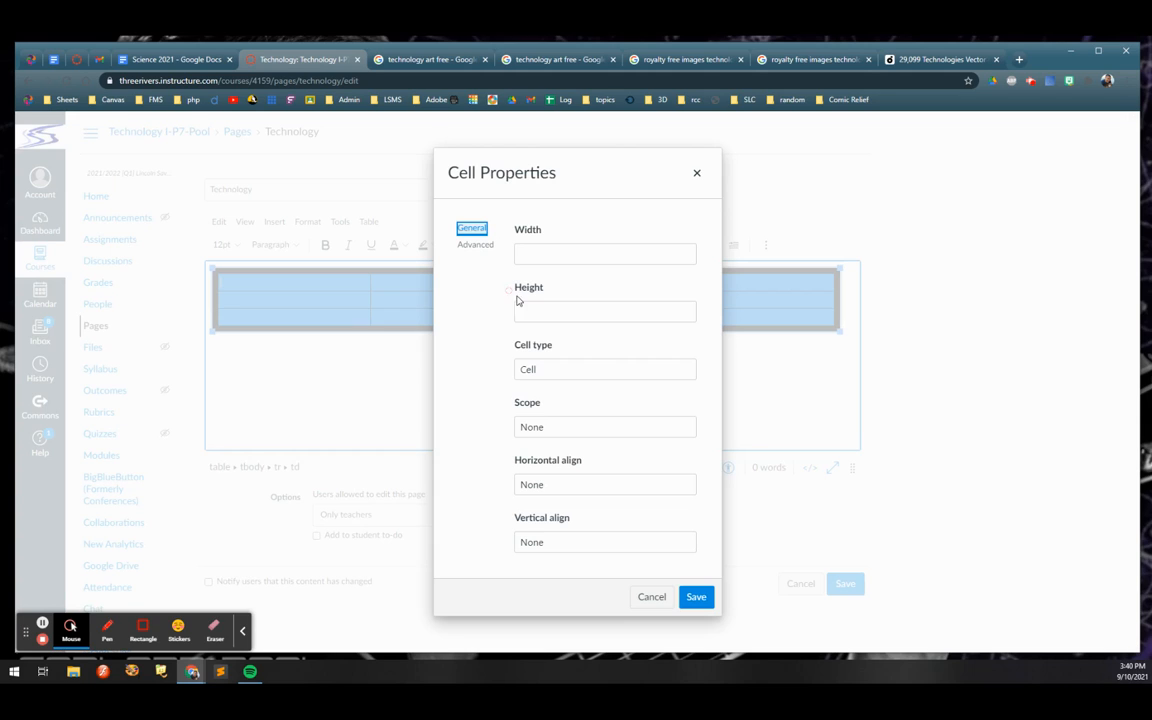
{"action": "left_click", "coordinate": [476, 245]}
{"action": "left_click", "coordinate": [545, 253]}
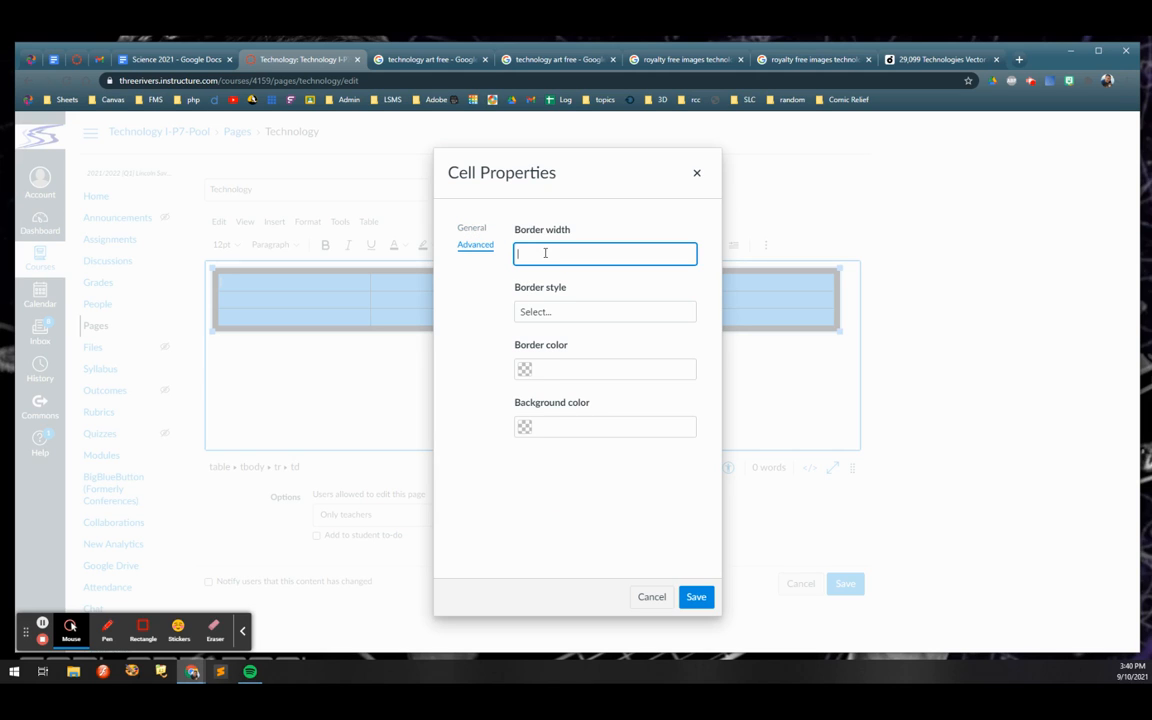
{"action": "type", "text": "10"}
{"action": "left_click", "coordinate": [524, 368]}
{"action": "left_click", "coordinate": [527, 455]}
{"action": "left_click", "coordinate": [691, 598]}
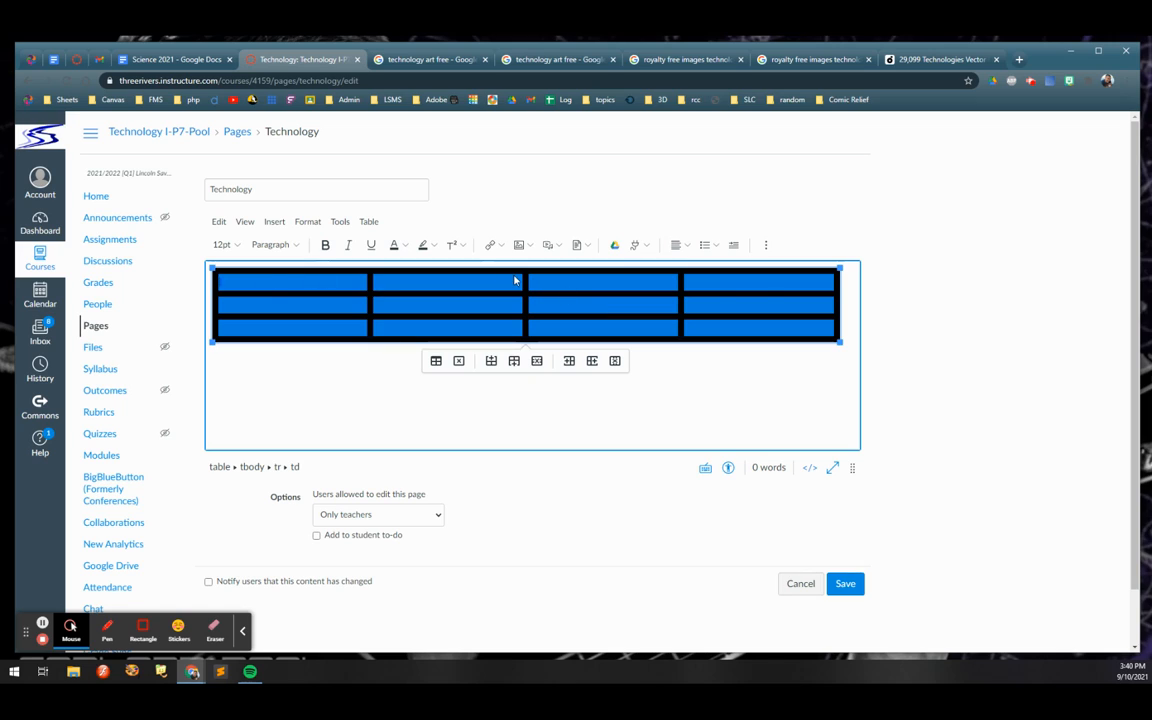
Enter the heading EMAIL in the first cell of the table's first row and center it
{"action": "left_click", "coordinate": [324, 281]}
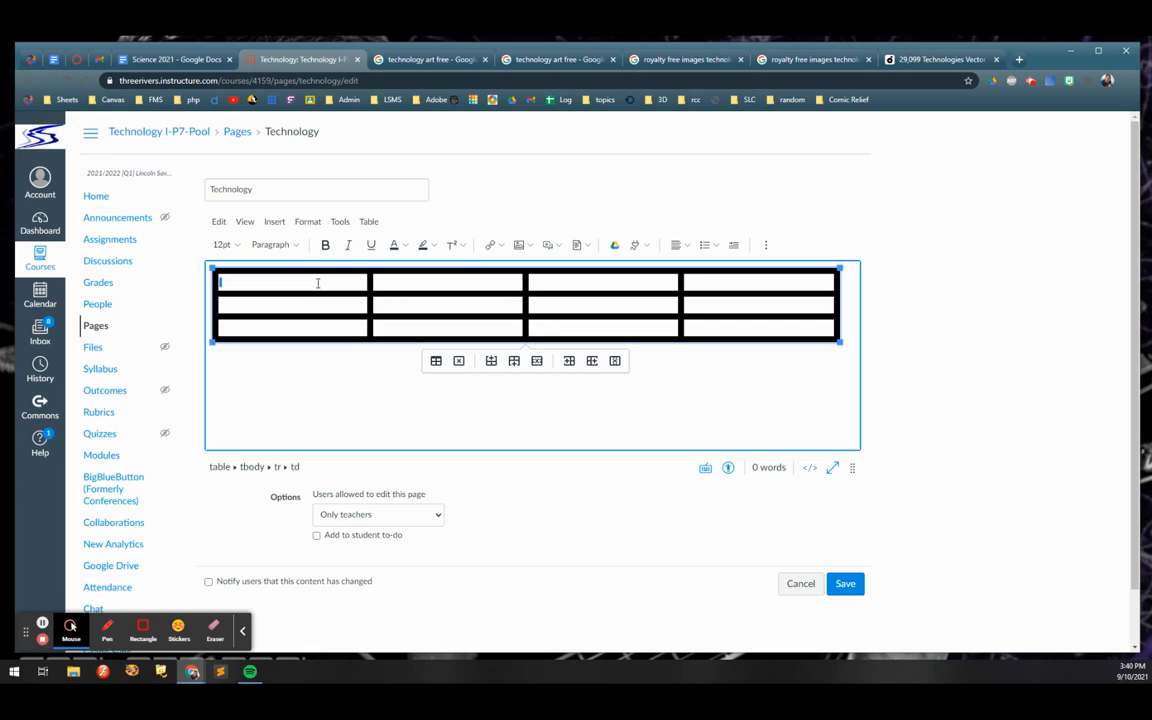
{"action": "type", "text": "EMAIL"}
{"action": "double_click", "coordinate": [318, 284]}
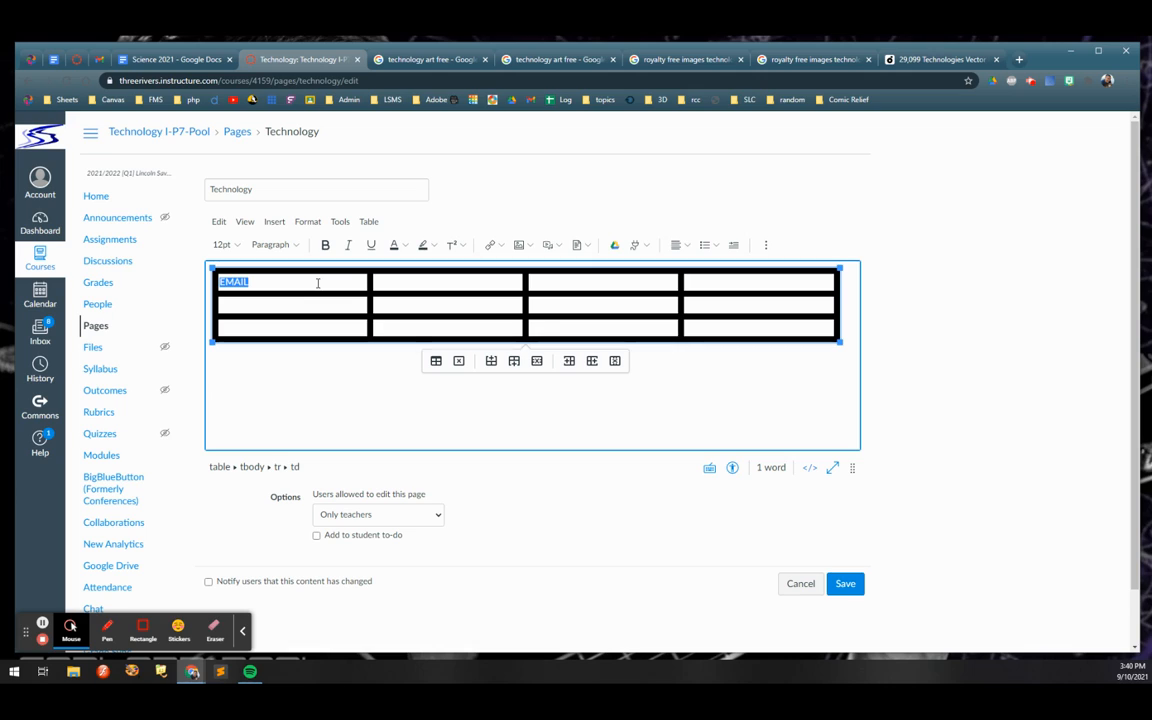
{"action": "left_click", "coordinate": [766, 247]}
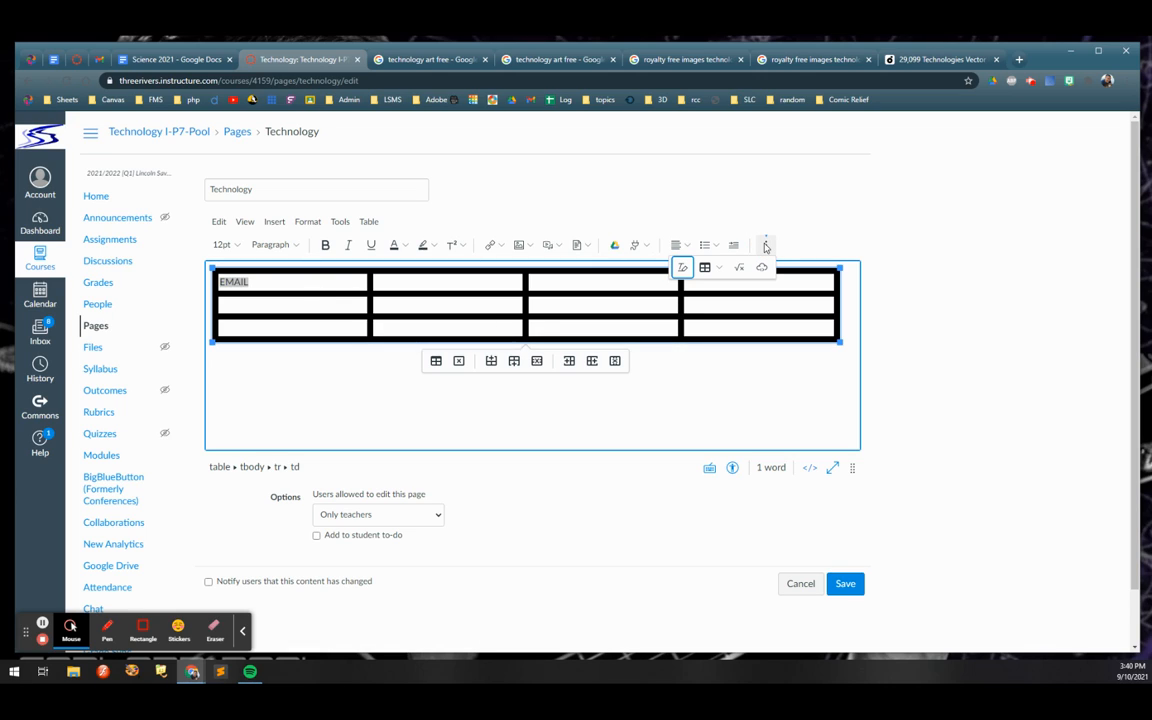
{"action": "left_click", "coordinate": [686, 247]}
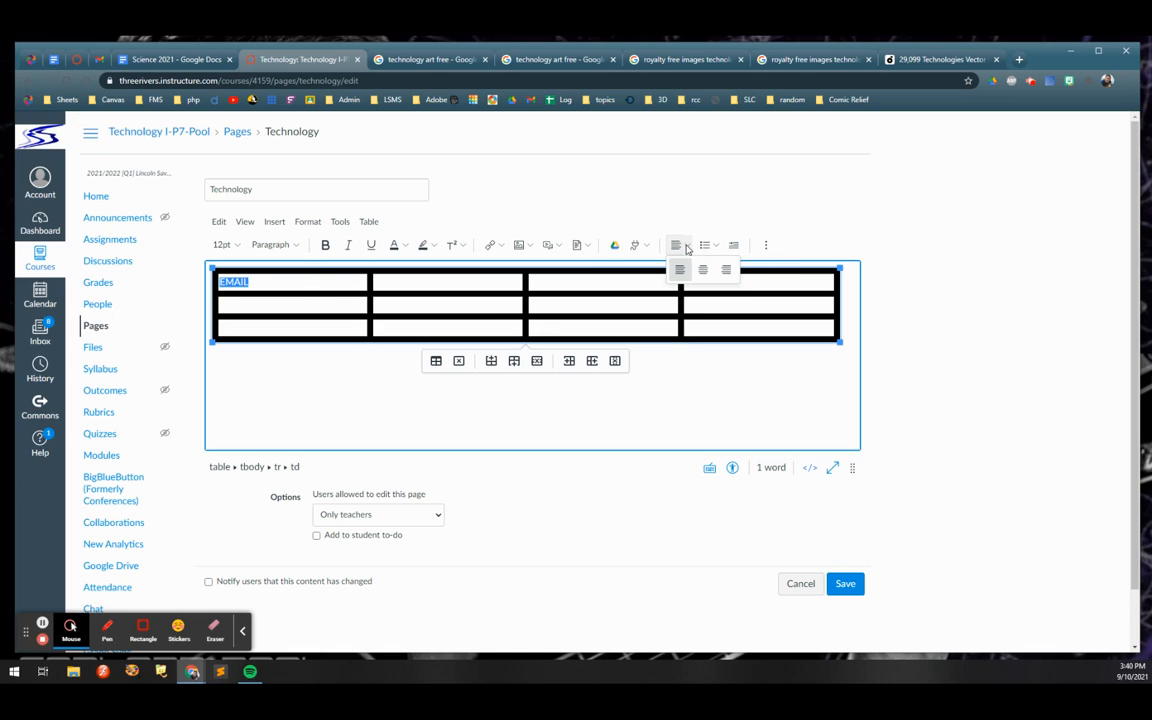
{"action": "left_click", "coordinate": [704, 272]}
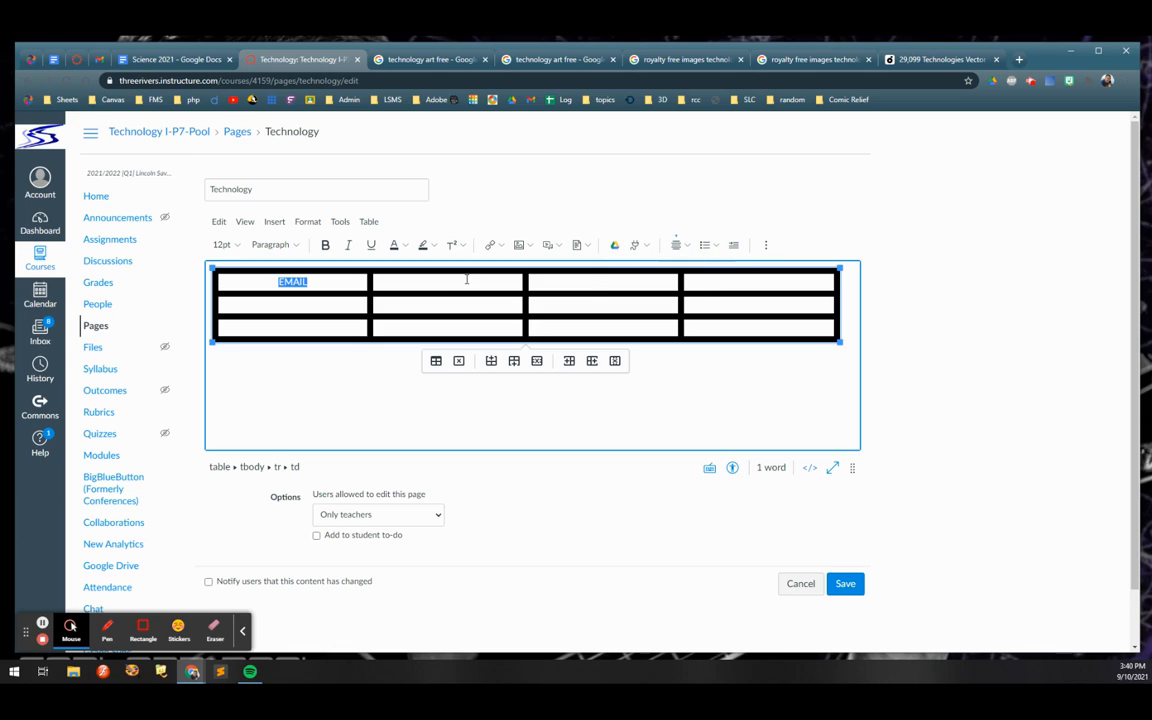
Center-align the three empty cells in the table's first row
{"action": "left_click_drag", "start_coordinate": [738, 287], "coordinate": [470, 264]}
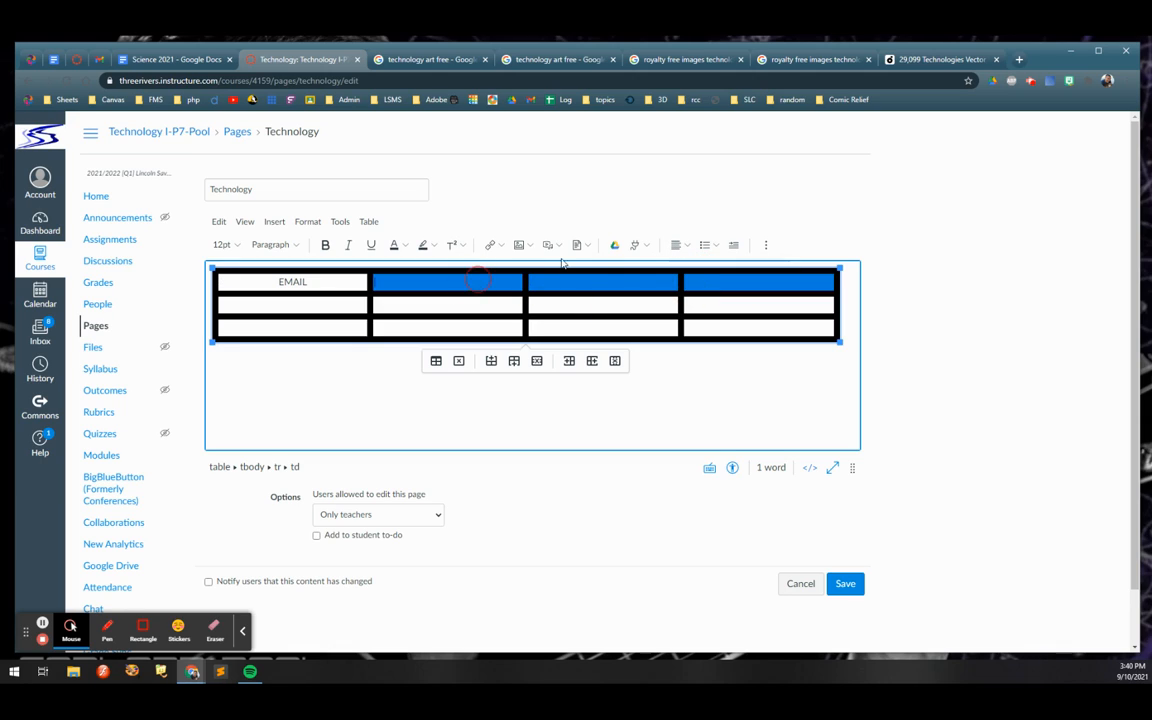
{"action": "left_click", "coordinate": [688, 247]}
{"action": "left_click", "coordinate": [700, 267]}
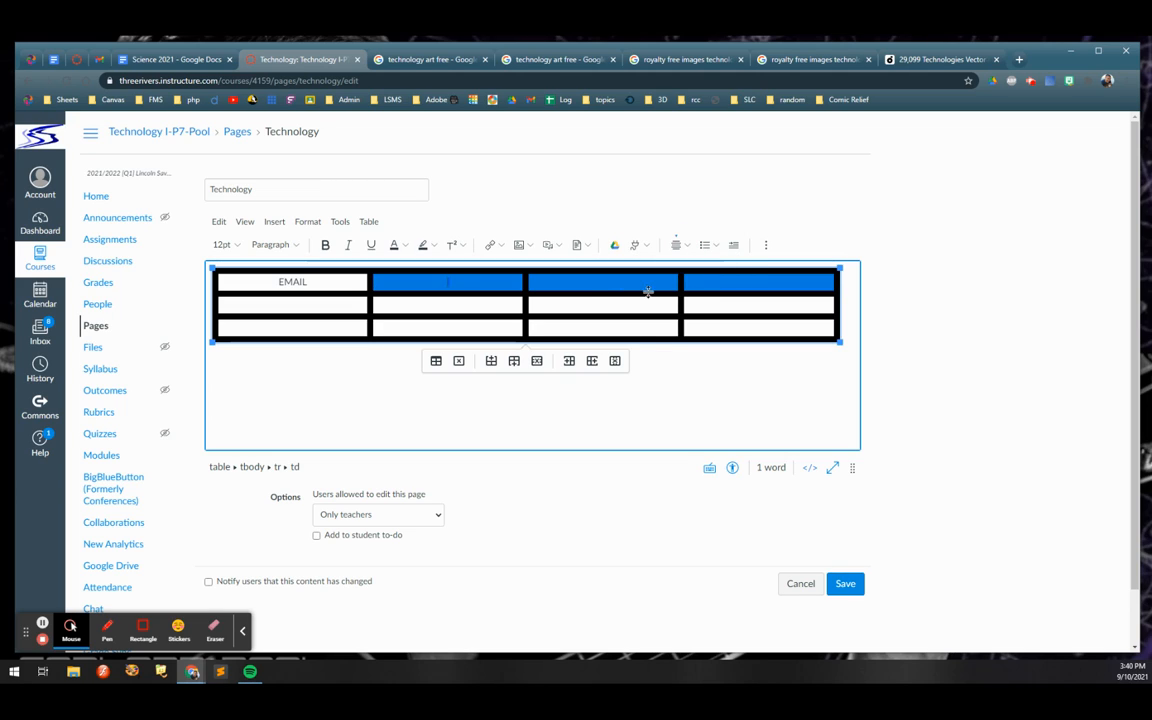
Fill the remaining cells of the first row with the headings TAG/FLEX, DAILY PLANS and ITEM
{"action": "left_click", "coordinate": [460, 281]}
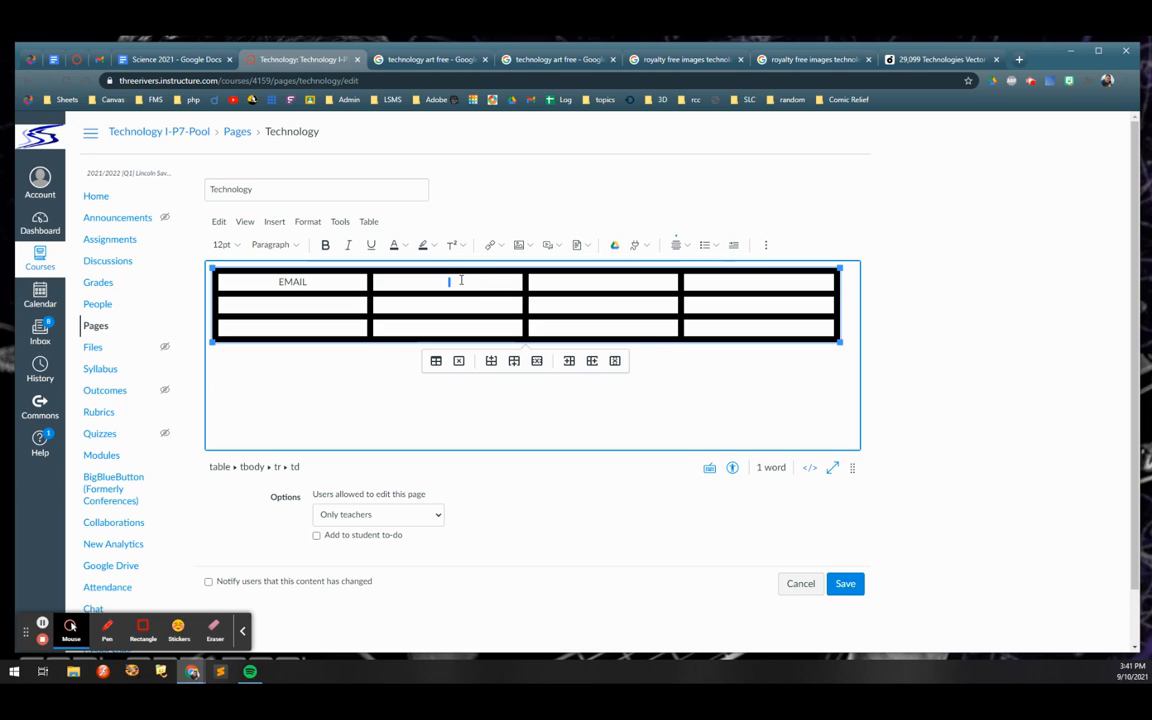
{"action": "type", "text": "TAG/FLEX"}
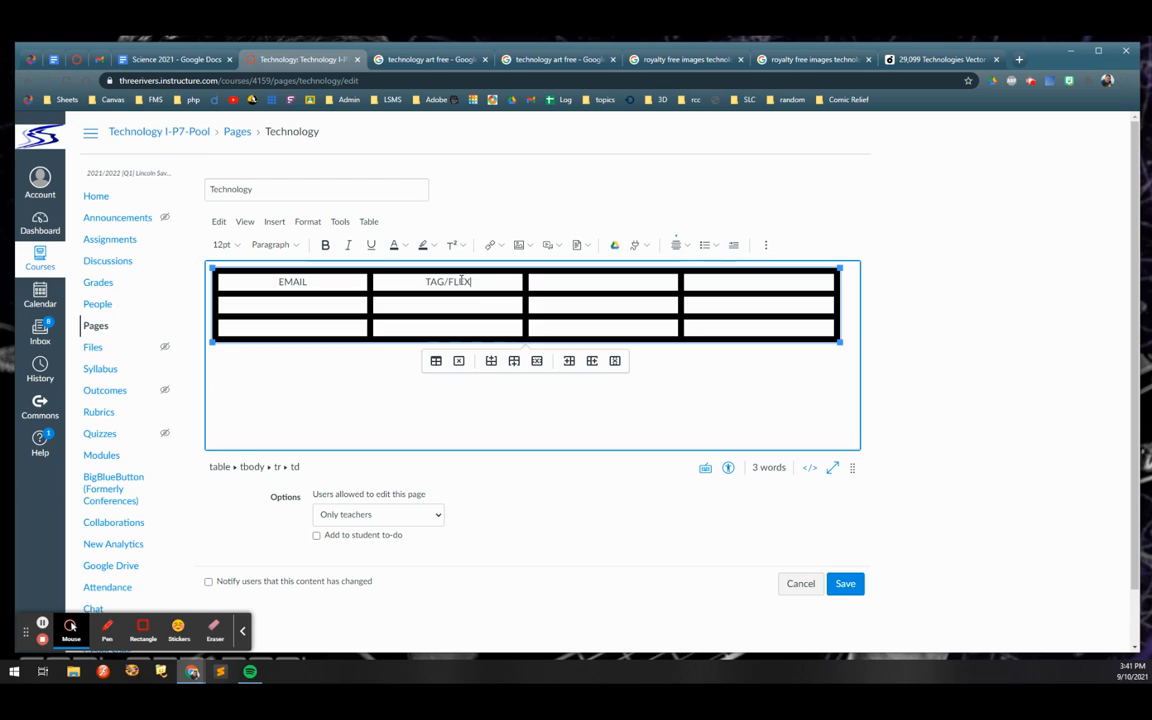
{"action": "type", "text": "CLASS"}
{"action": "key", "text": "BackSpace"}
{"action": "key", "text": "BackSpace"}
{"action": "key", "text": "BackSpace"}
{"action": "key", "text": "BackSpace"}
{"action": "key", "text": "BackSpace"}
{"action": "type", "text": "DAILY PLANS"}
{"action": "key", "text": "Tab"}
{"action": "type", "text": "ITEM"}
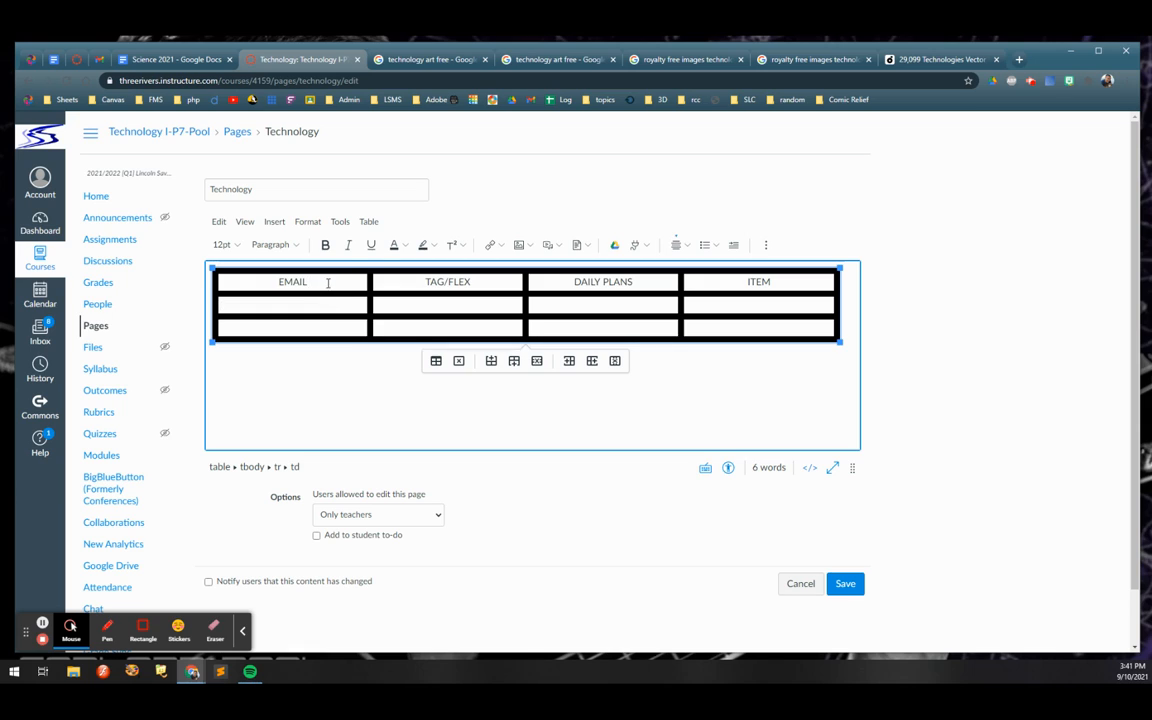
Set the background color of the EMAIL cell to blue (#3598DB)
{"action": "left_click", "coordinate": [368, 221]}
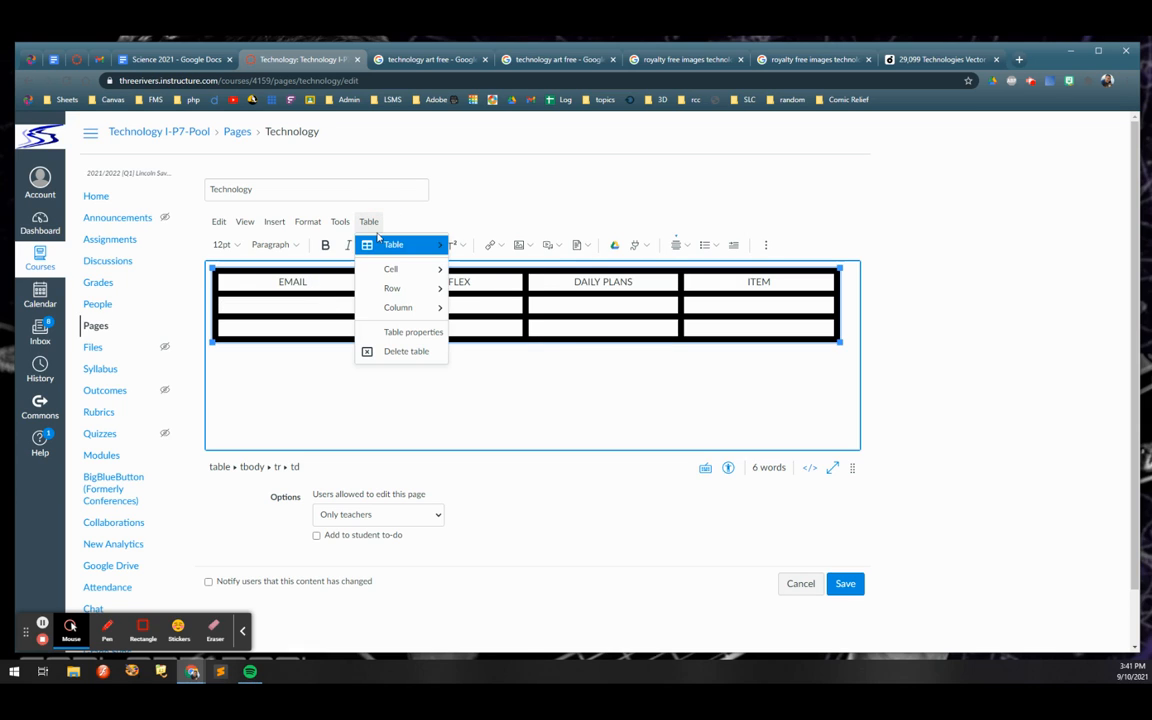
{"action": "left_click", "coordinate": [485, 272]}
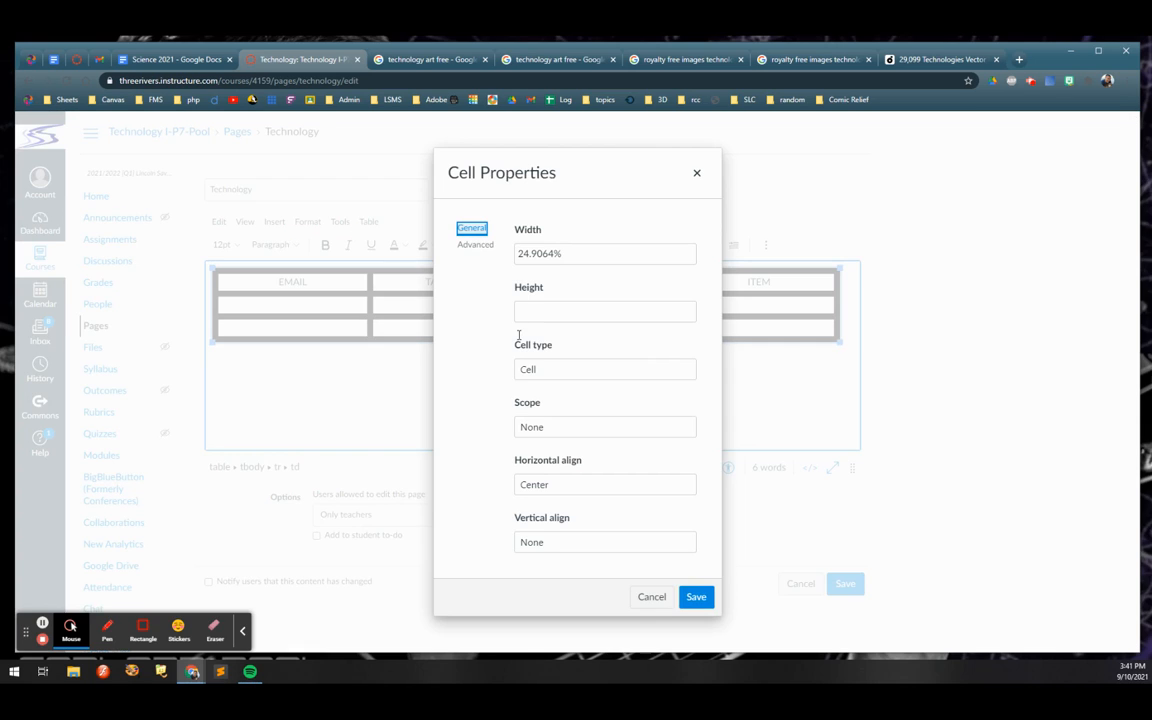
{"action": "left_click", "coordinate": [475, 245]}
{"action": "left_click", "coordinate": [524, 369]}
{"action": "left_click", "coordinate": [524, 372]}
{"action": "left_click", "coordinate": [490, 378]}
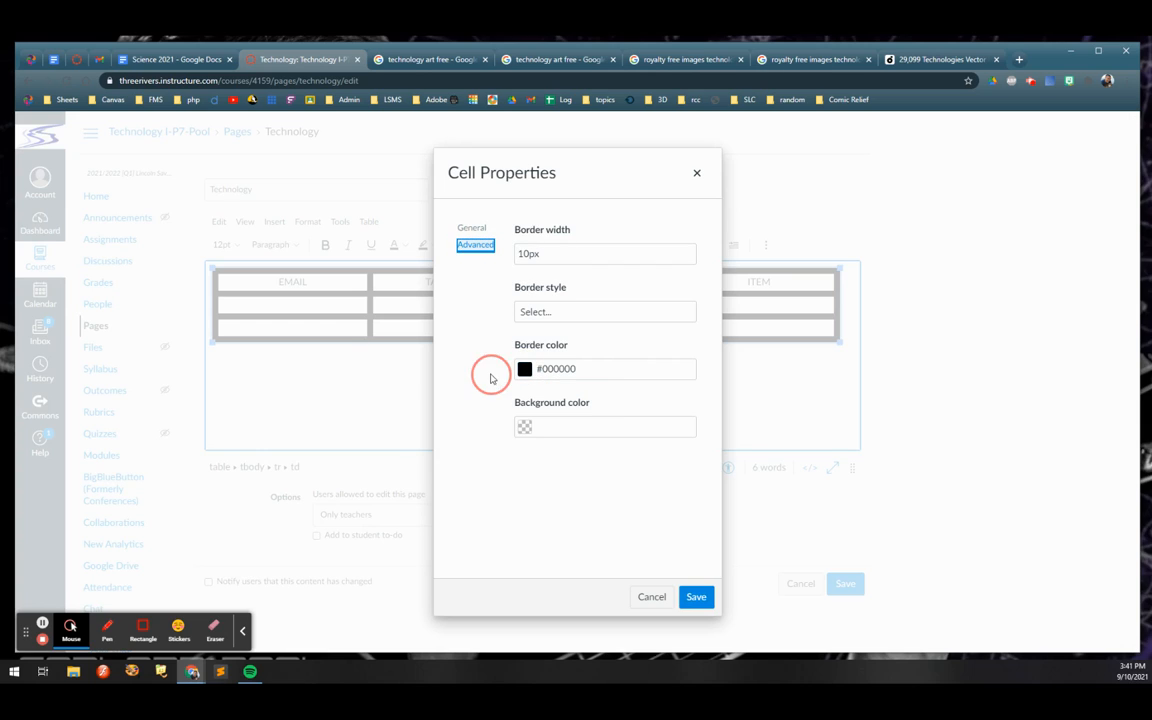
{"action": "left_click", "coordinate": [524, 428]}
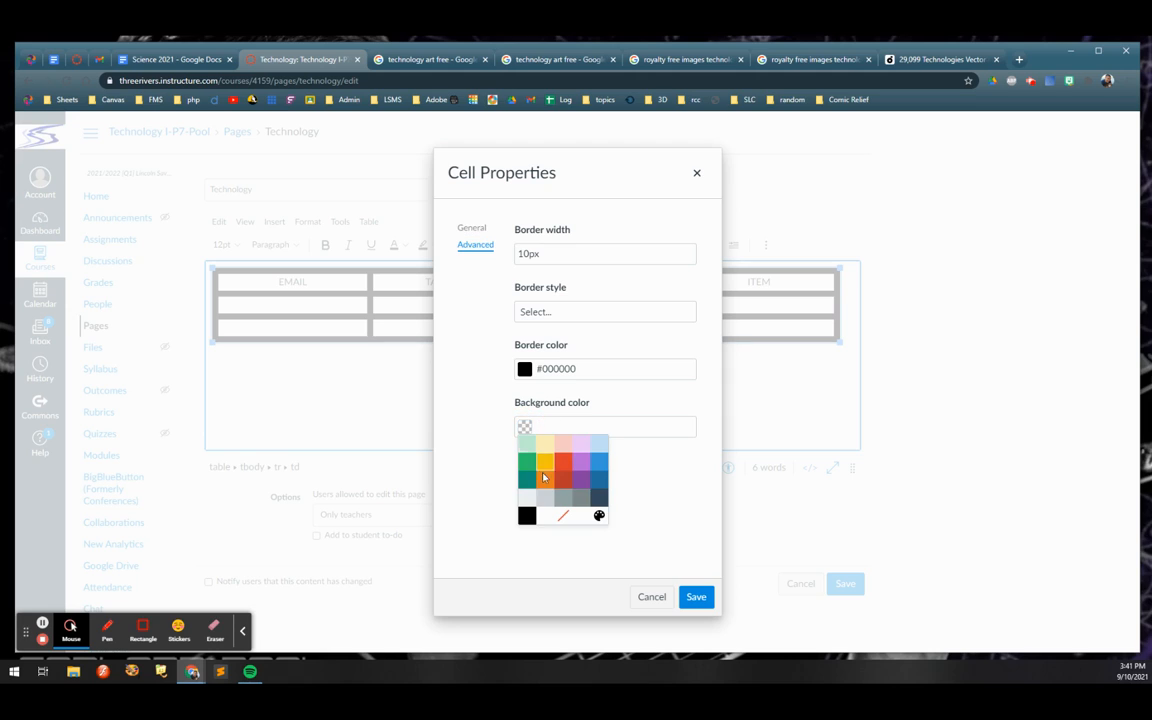
{"action": "left_click", "coordinate": [599, 463]}
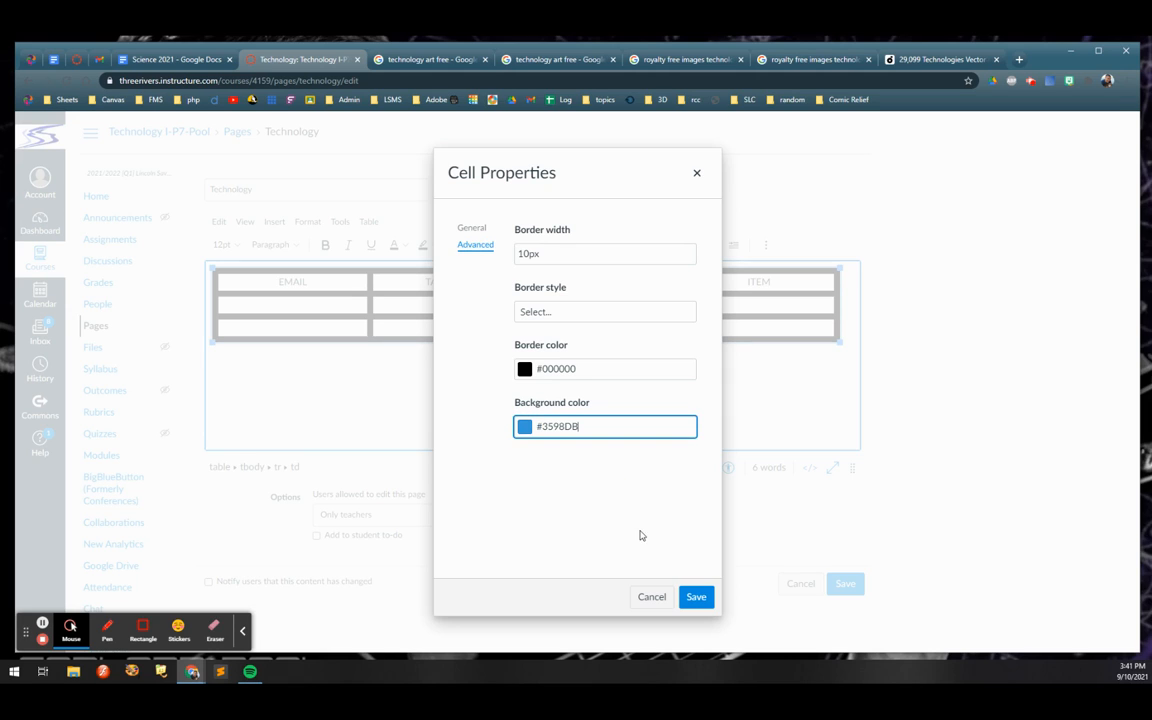
{"action": "left_click", "coordinate": [696, 596]}
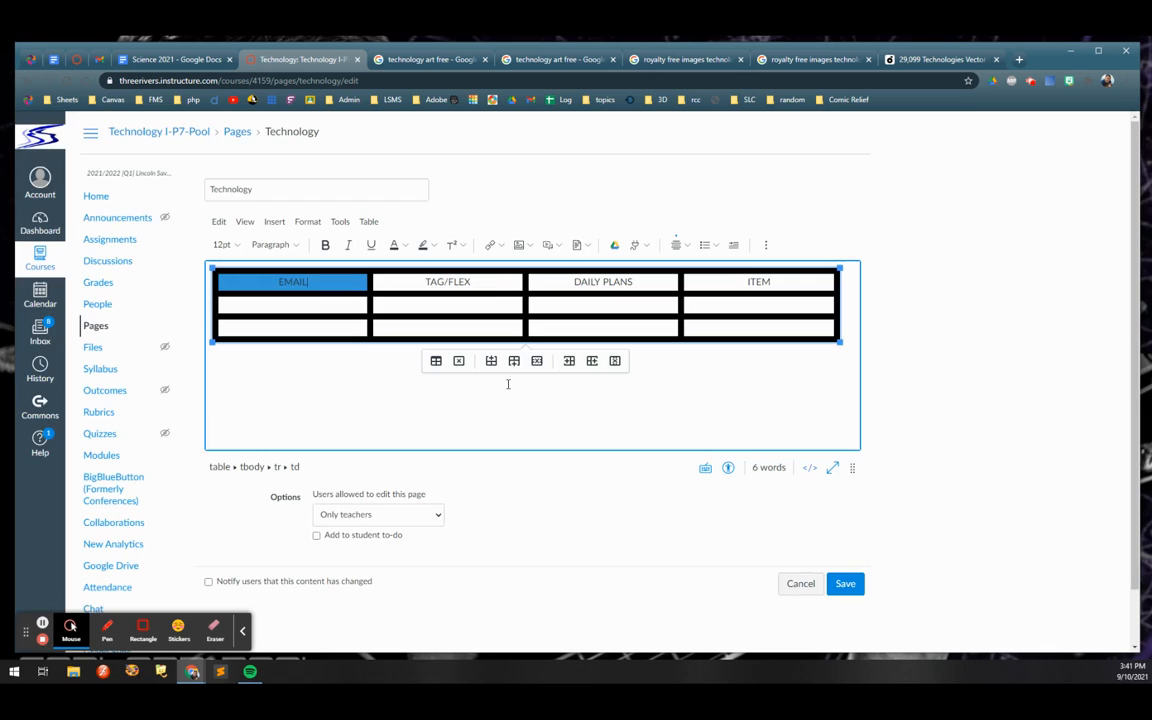
Set the background color of the TAG/FLEX cell to light blue (#C2E0F4)
{"action": "left_click", "coordinate": [511, 283]}
{"action": "left_click", "coordinate": [368, 221]}
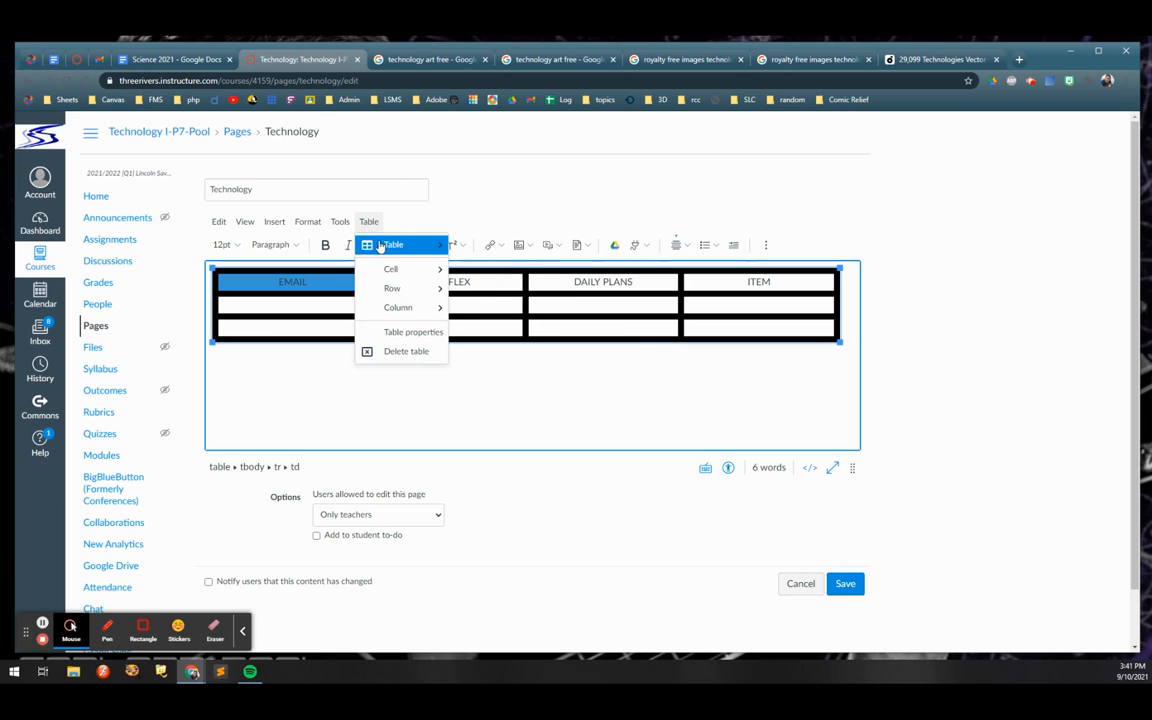
{"action": "mouse_move", "coordinate": [398, 268]}
{"action": "left_click", "coordinate": [474, 275]}
{"action": "left_click", "coordinate": [472, 240]}
{"action": "left_click", "coordinate": [522, 429]}
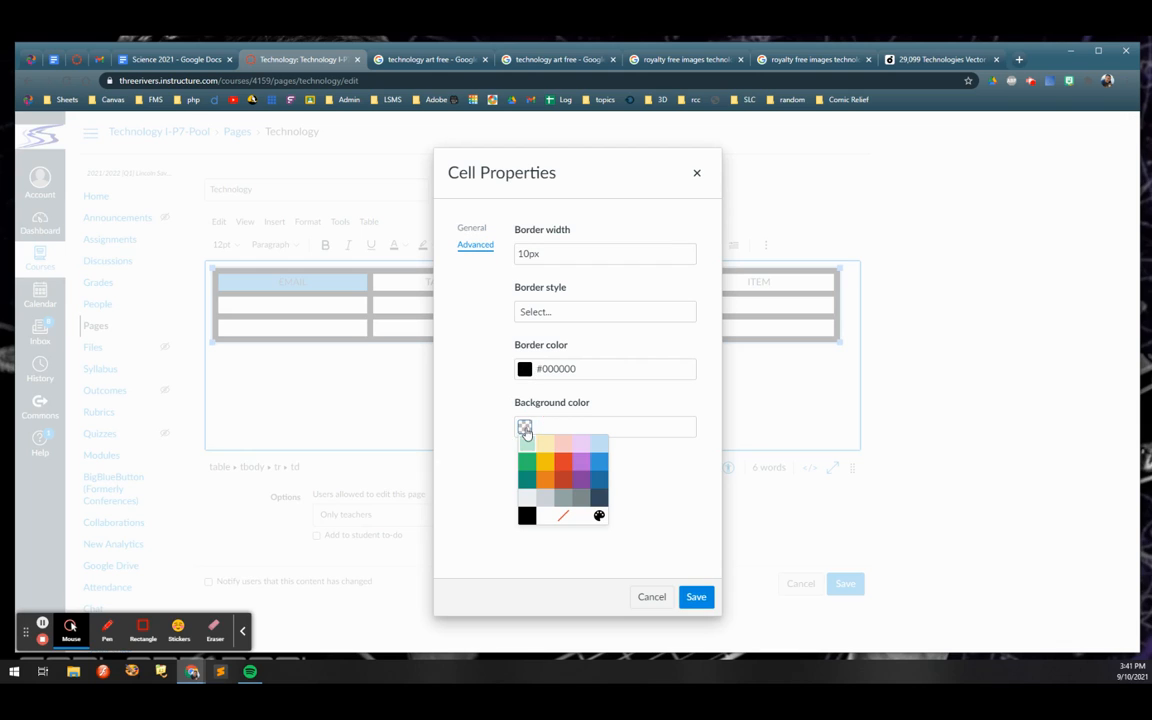
{"action": "left_click", "coordinate": [600, 445]}
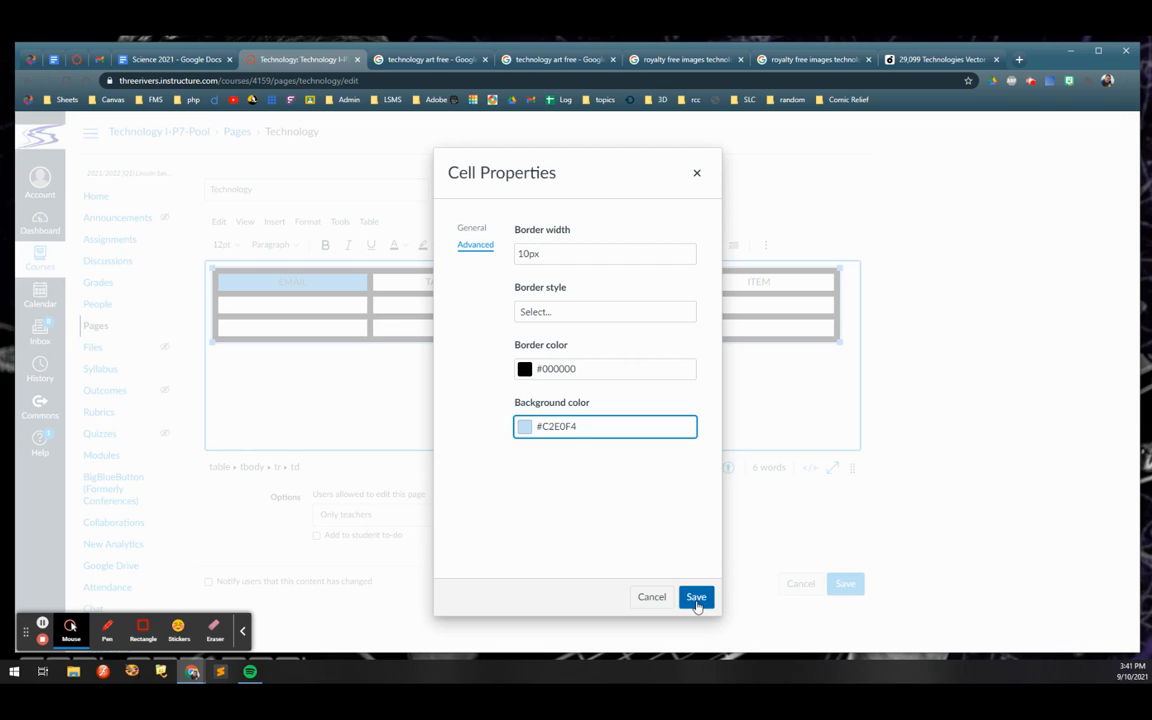
{"action": "left_click", "coordinate": [697, 597]}
Set the background color of the DAILY PLANS cell to the same medium blue as the EMAIL cell
{"action": "left_click", "coordinate": [576, 280]}
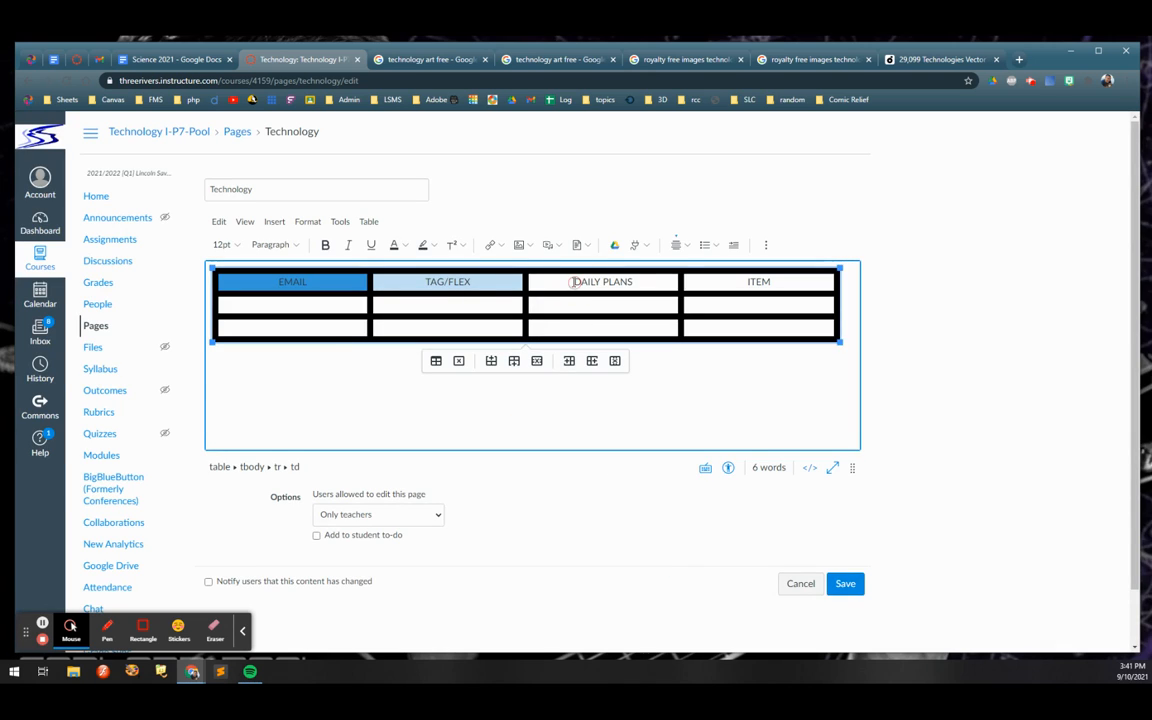
{"action": "left_click", "coordinate": [368, 221]}
{"action": "mouse_move", "coordinate": [391, 268]}
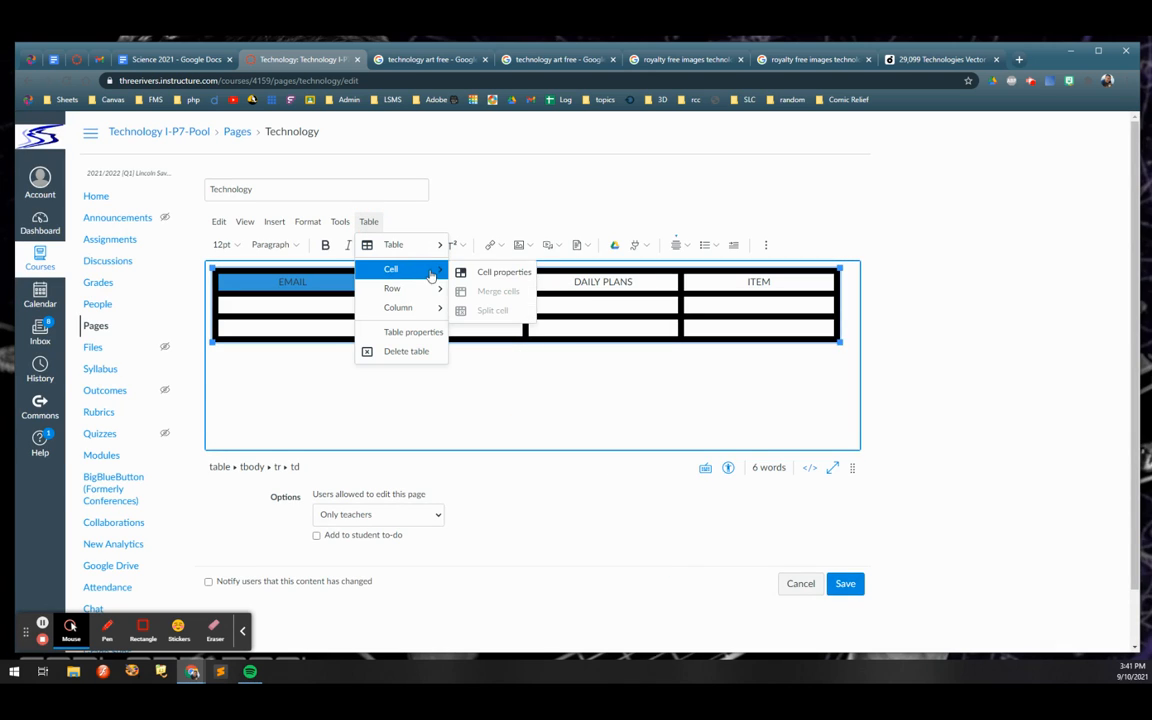
{"action": "left_click", "coordinate": [466, 271]}
{"action": "left_click", "coordinate": [476, 246]}
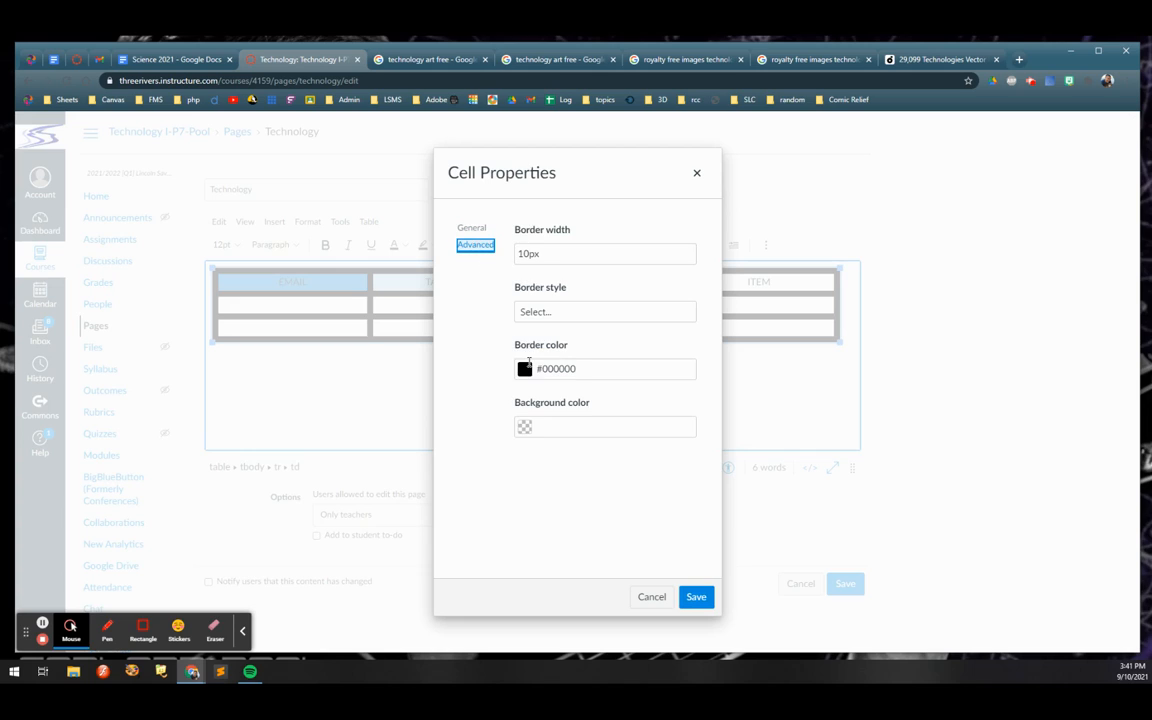
{"action": "left_click", "coordinate": [522, 427]}
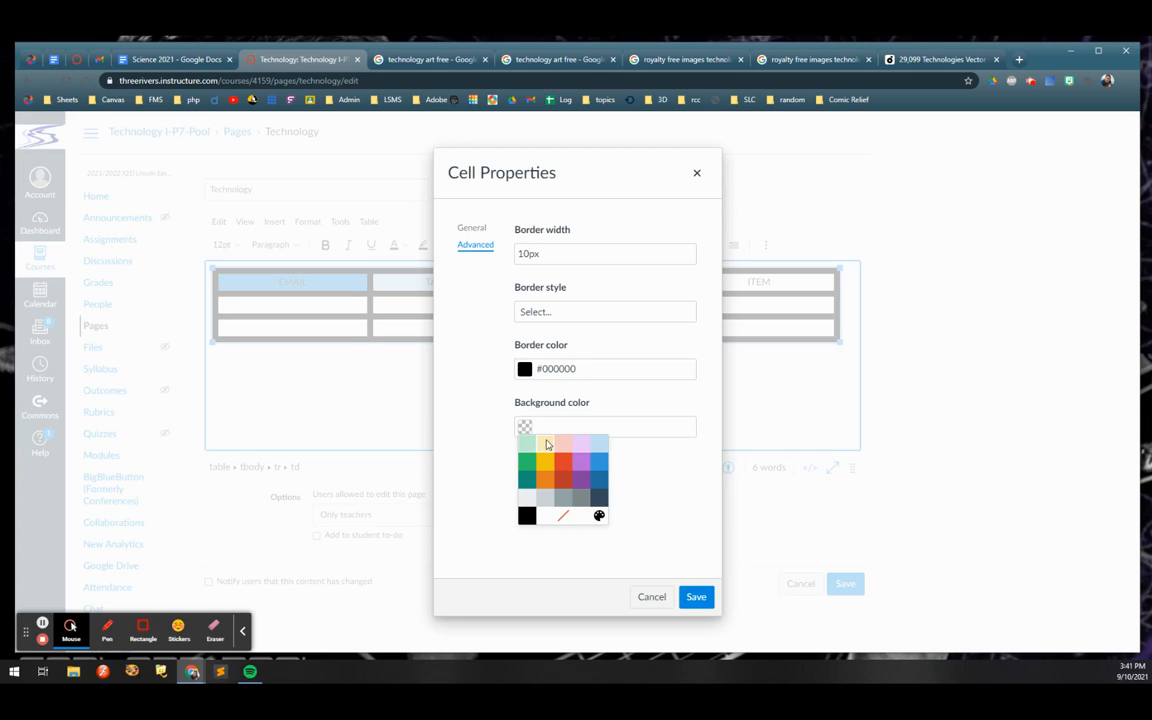
{"action": "left_click", "coordinate": [599, 463]}
{"action": "left_click", "coordinate": [686, 593]}
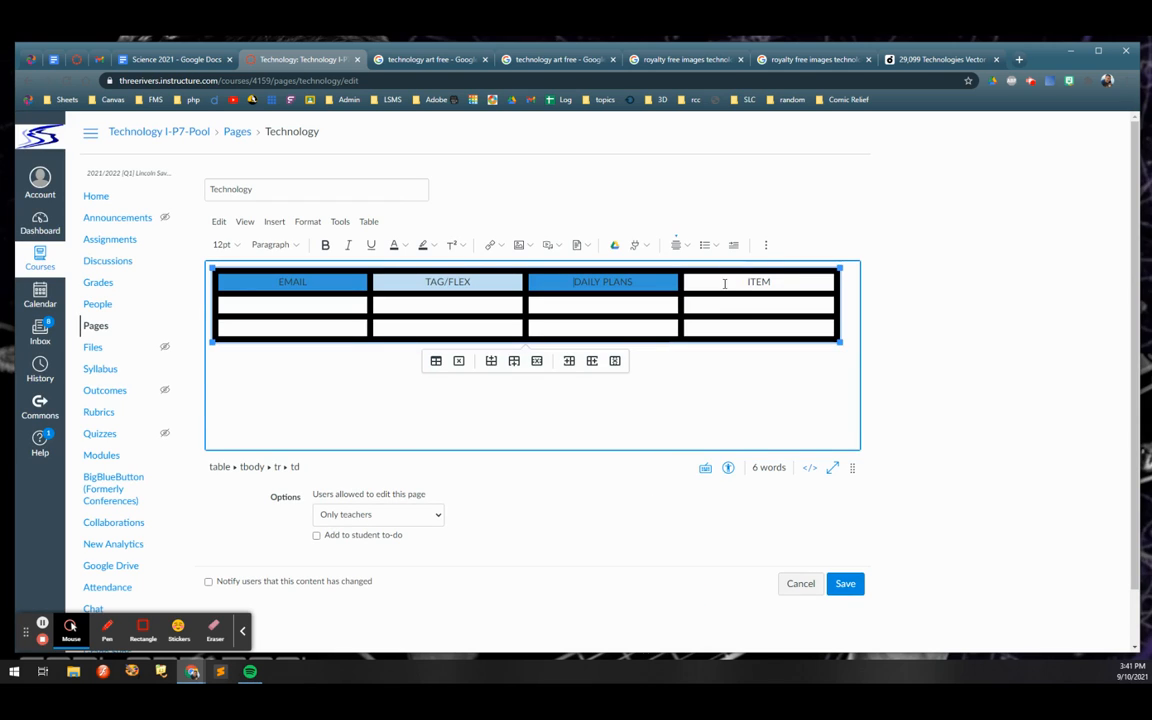
Try to set a background color for the ITEM cell in its cell properties
{"action": "left_click", "coordinate": [368, 221]}
{"action": "mouse_move", "coordinate": [420, 269]}
{"action": "left_click", "coordinate": [470, 283]}
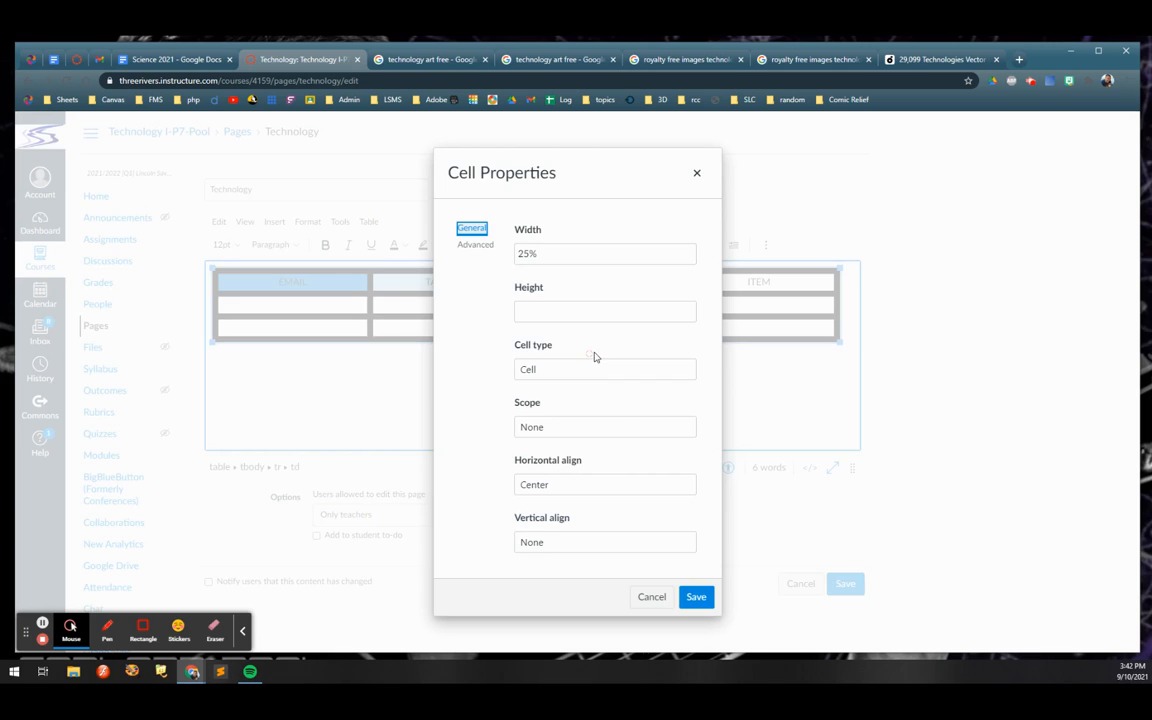
{"action": "left_click", "coordinate": [474, 246]}
{"action": "left_click", "coordinate": [524, 427]}
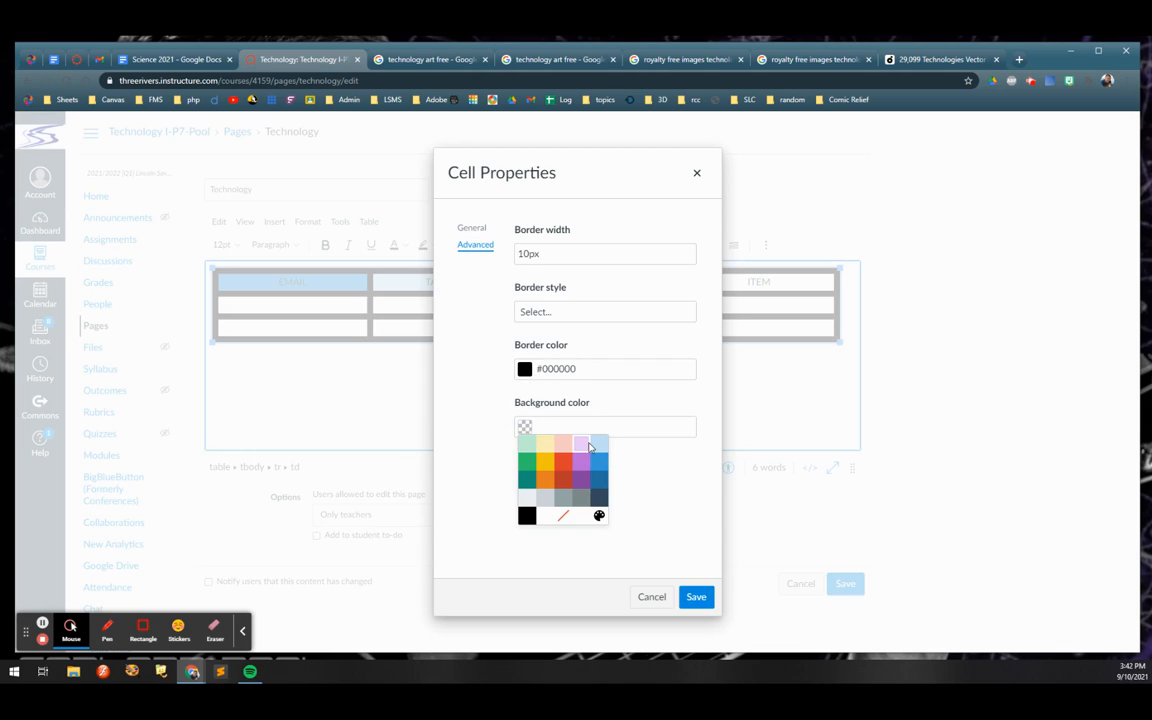
{"action": "left_click", "coordinate": [696, 597]}
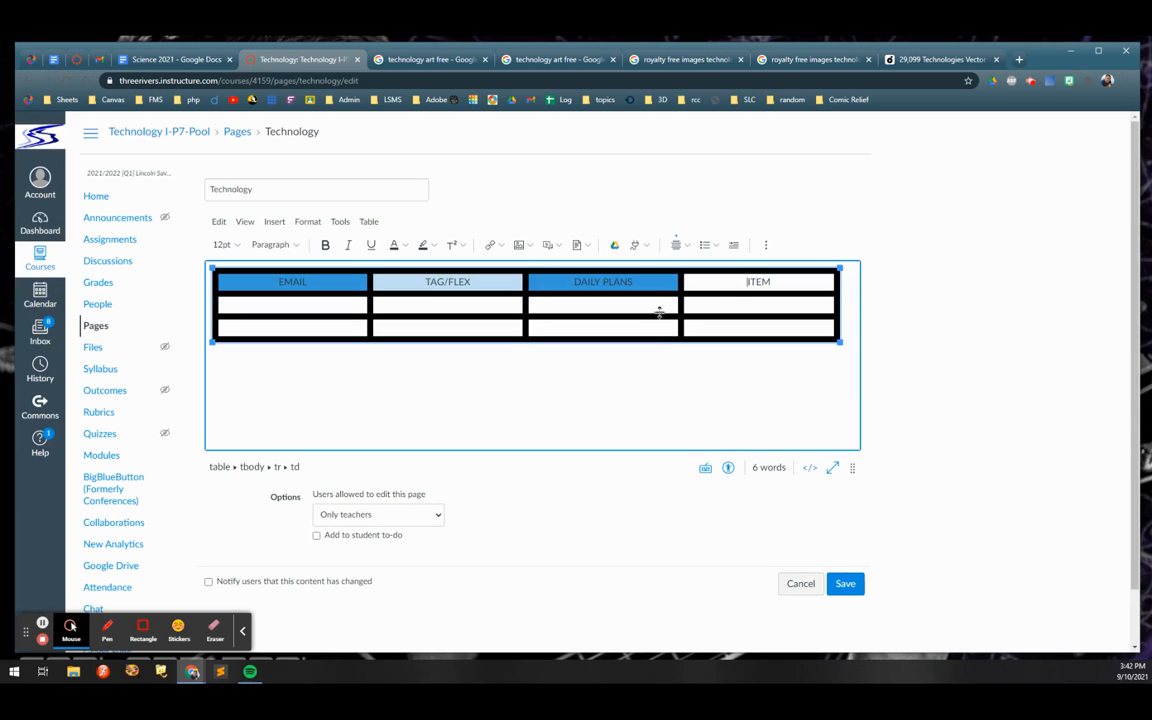
Set the background color of the ITEM cell to light blue (#C2E0F4)
{"action": "left_click", "coordinate": [729, 285]}
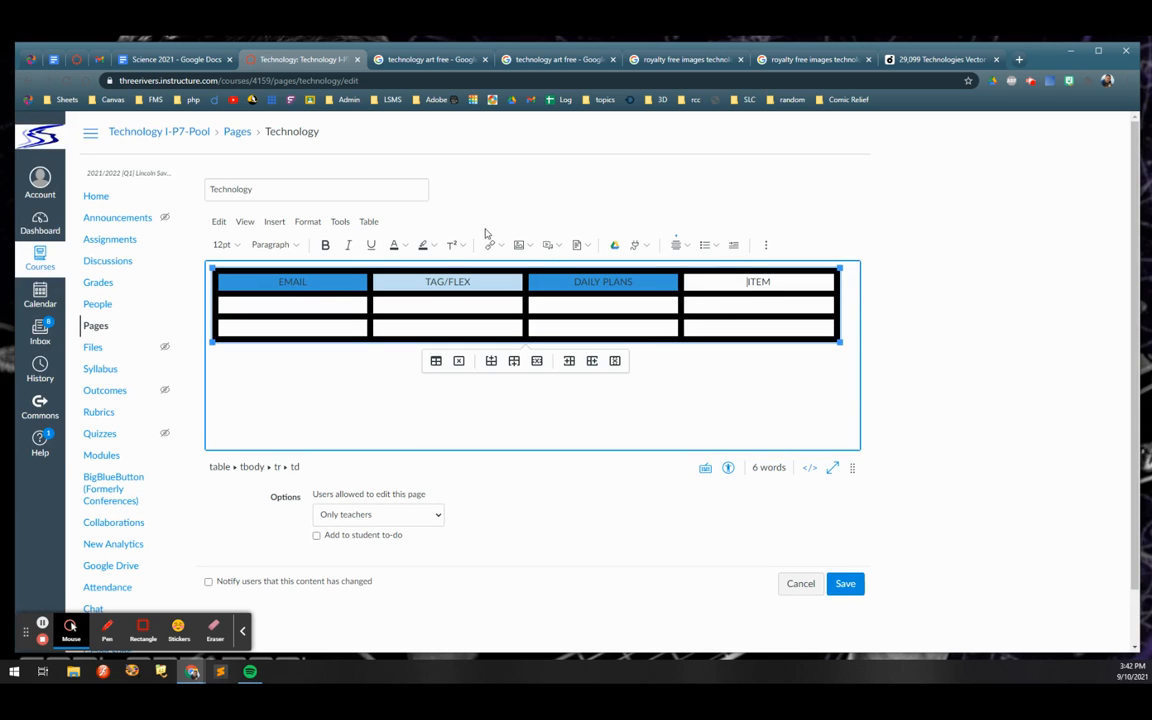
{"action": "left_click", "coordinate": [368, 221]}
{"action": "mouse_move", "coordinate": [420, 272]}
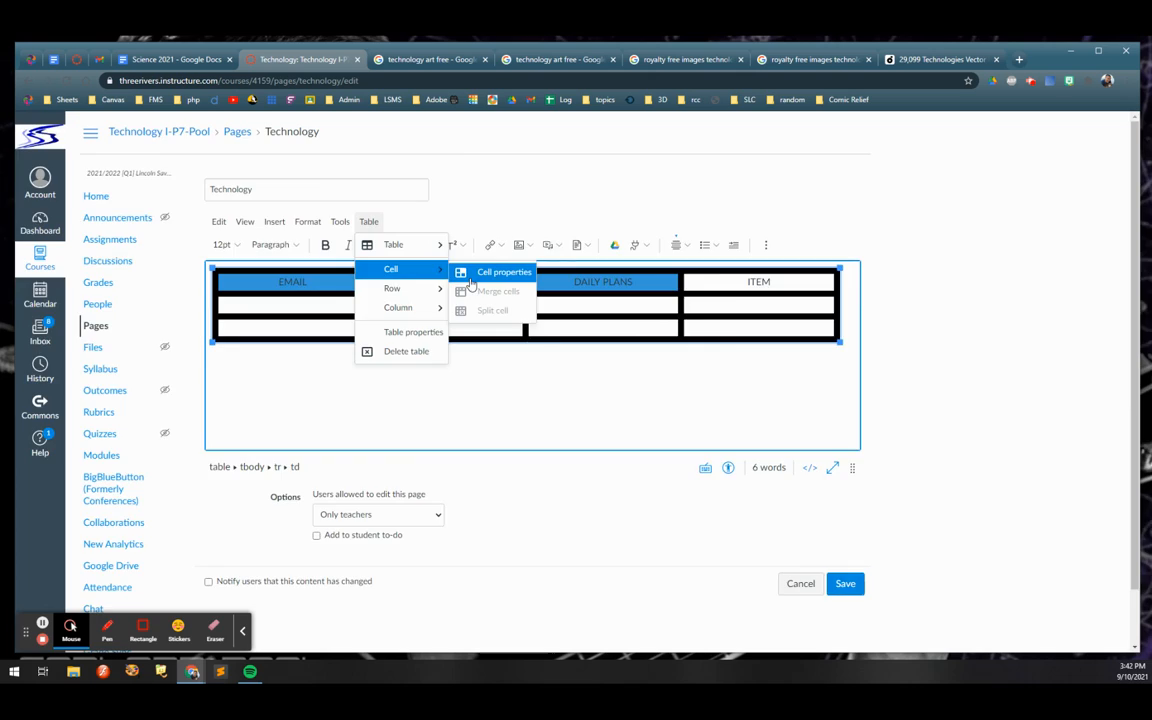
{"action": "left_click", "coordinate": [482, 272]}
{"action": "left_click", "coordinate": [474, 244]}
{"action": "left_click", "coordinate": [524, 427]}
{"action": "left_click", "coordinate": [600, 444]}
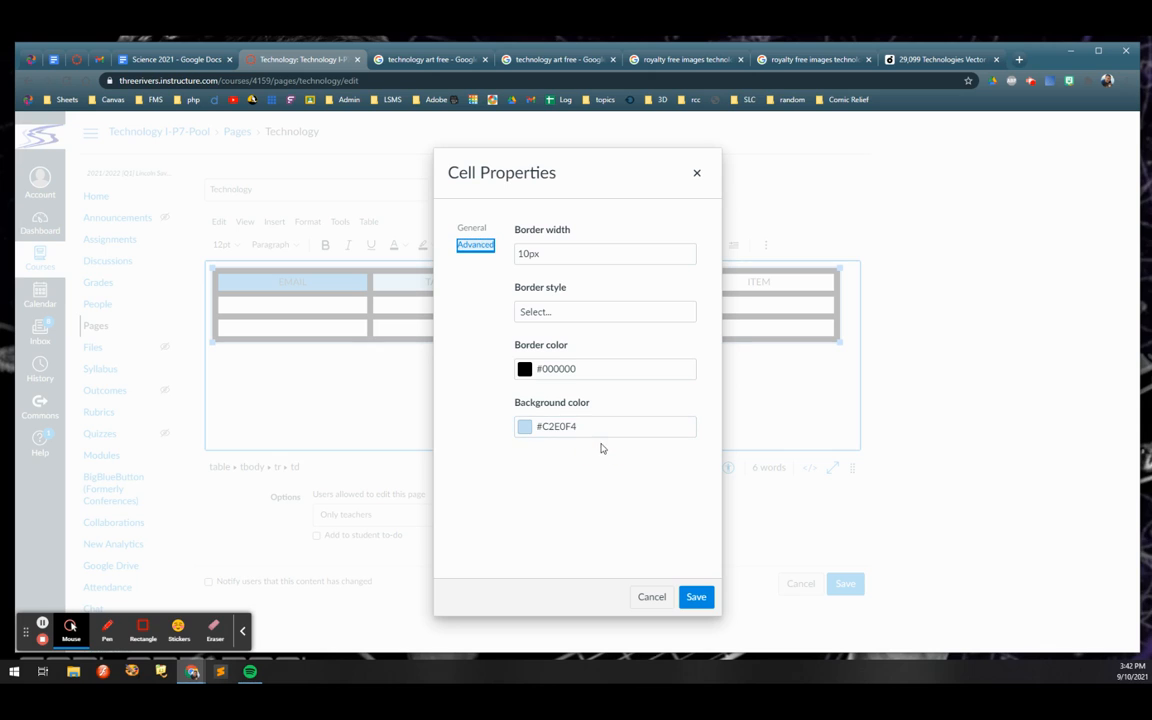
{"action": "left_click", "coordinate": [695, 596]}
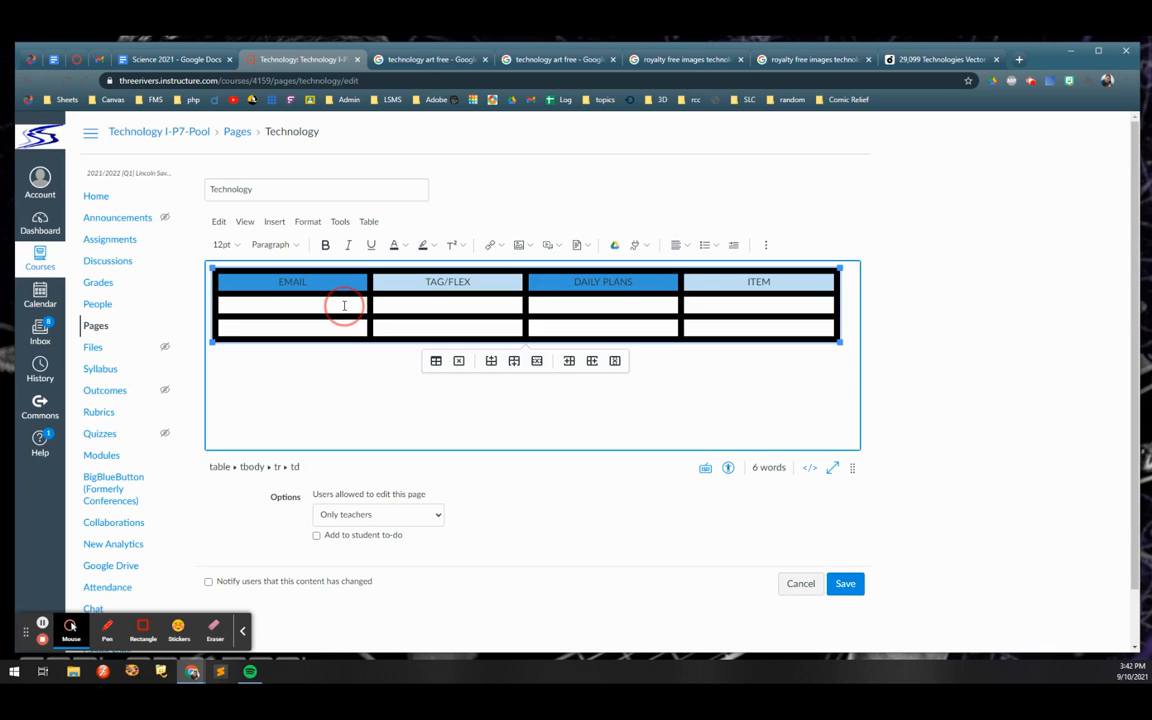
Merge the first two cells of the table's second row, beneath EMAIL and TAG/FLEX
{"action": "left_click_drag", "start_coordinate": [344, 305], "coordinate": [416, 318]}
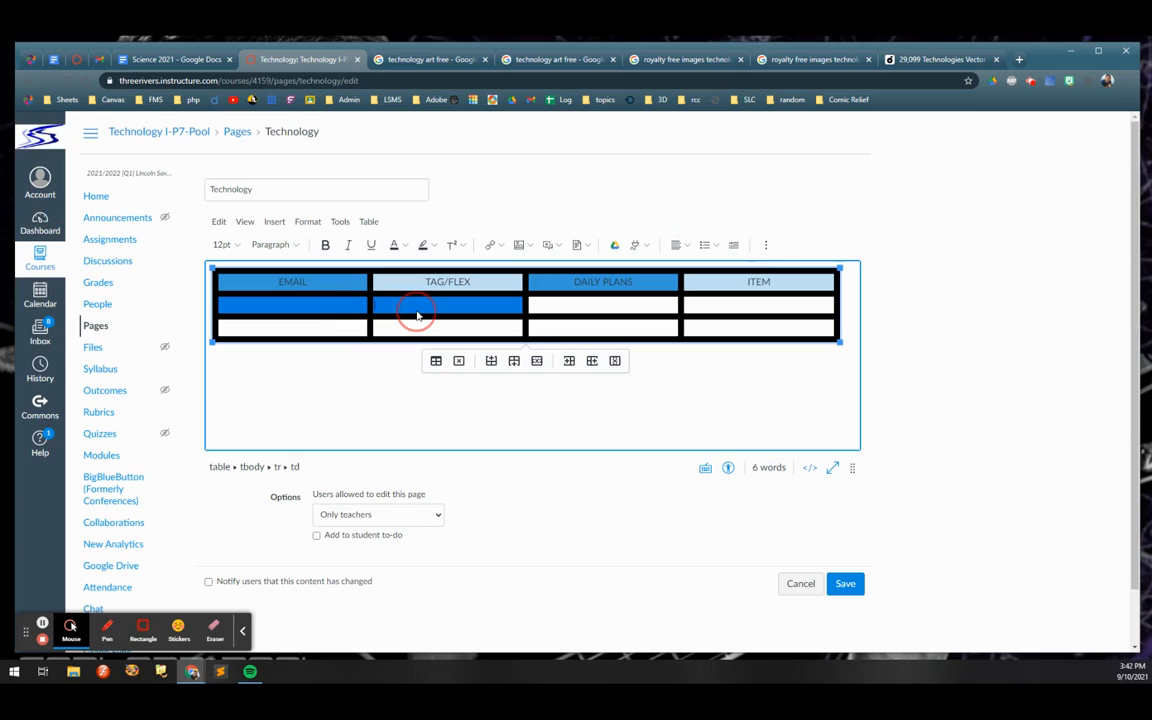
{"action": "left_click", "coordinate": [368, 221]}
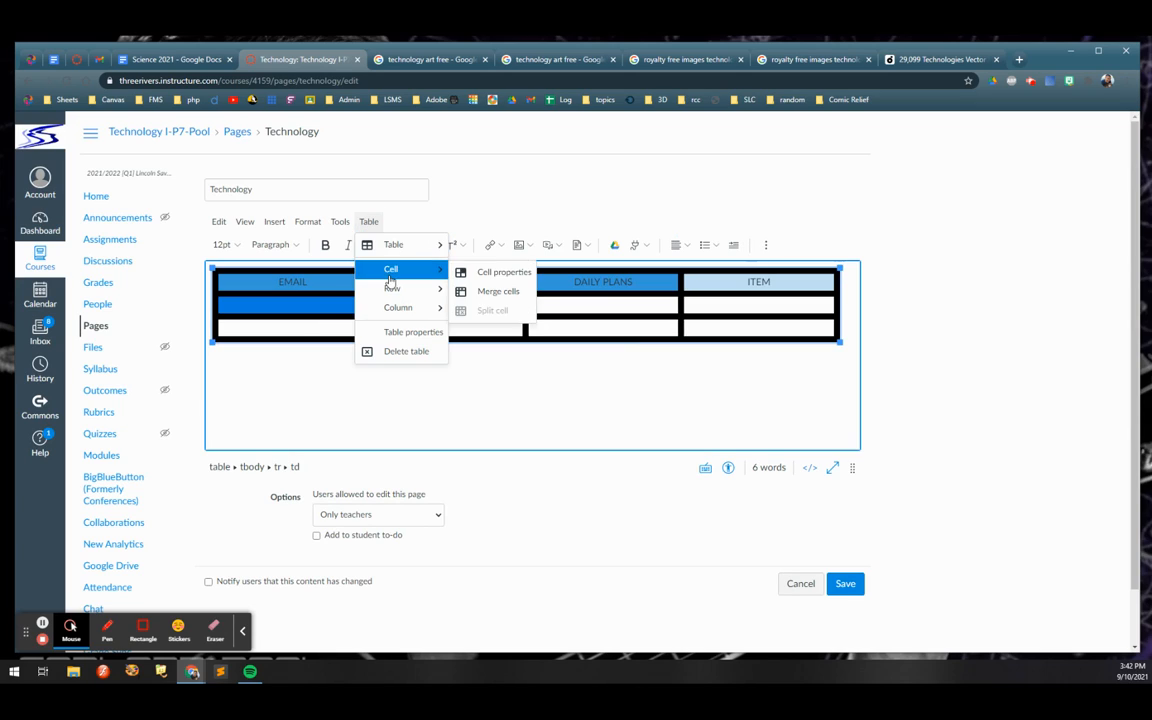
{"action": "left_click", "coordinate": [472, 291]}
{"action": "left_click", "coordinate": [445, 304]}
{"action": "left_click", "coordinate": [432, 306]}
{"action": "left_click_drag", "start_coordinate": [415, 306], "coordinate": [315, 311]}
Merge the last two cells of the second row, beneath DAILY PLANS and ITEM
{"action": "left_click_drag", "start_coordinate": [707, 307], "coordinate": [656, 304]}
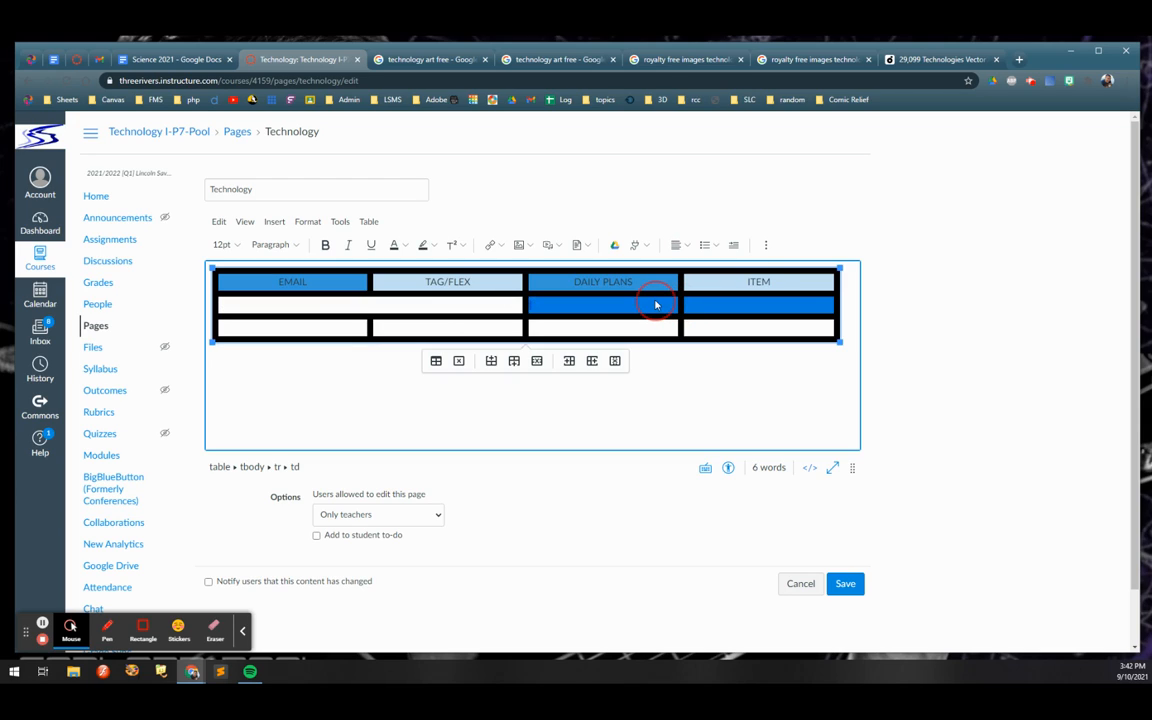
{"action": "left_click", "coordinate": [368, 222]}
{"action": "mouse_move", "coordinate": [437, 272]}
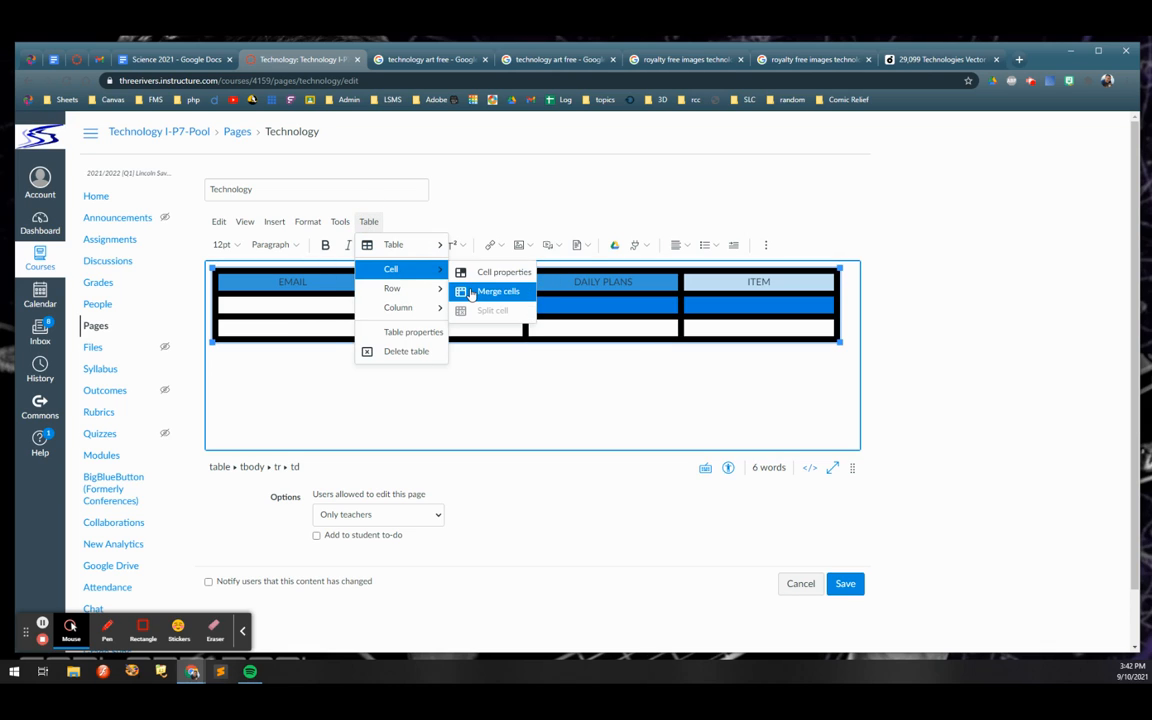
{"action": "left_click", "coordinate": [495, 291]}
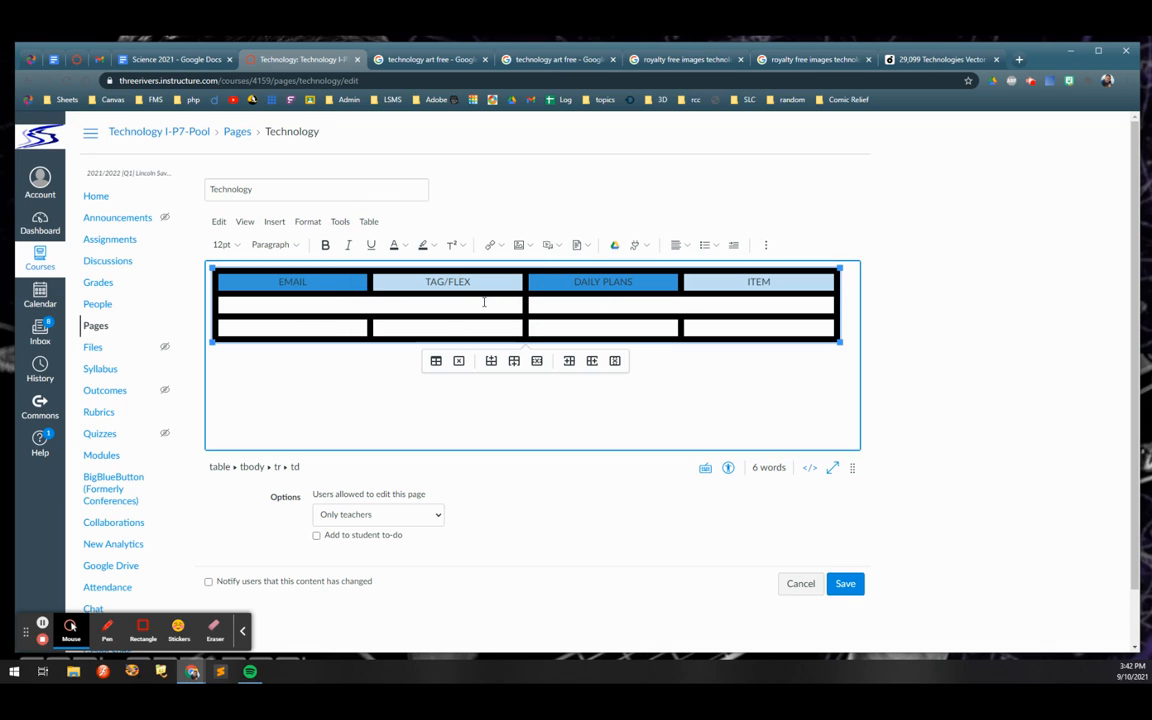
Add blank lines in the merged cell beneath DAILY PLANS and ITEM to make the second row taller
{"action": "key", "text": "Return"}
{"action": "key", "text": "Return"}
{"action": "key", "text": "Return"}
{"action": "key", "text": "Return"}
{"action": "key", "text": "Return"}
{"action": "key", "text": "Return"}
{"action": "key", "text": "Return"}
{"action": "key", "text": "Return"}
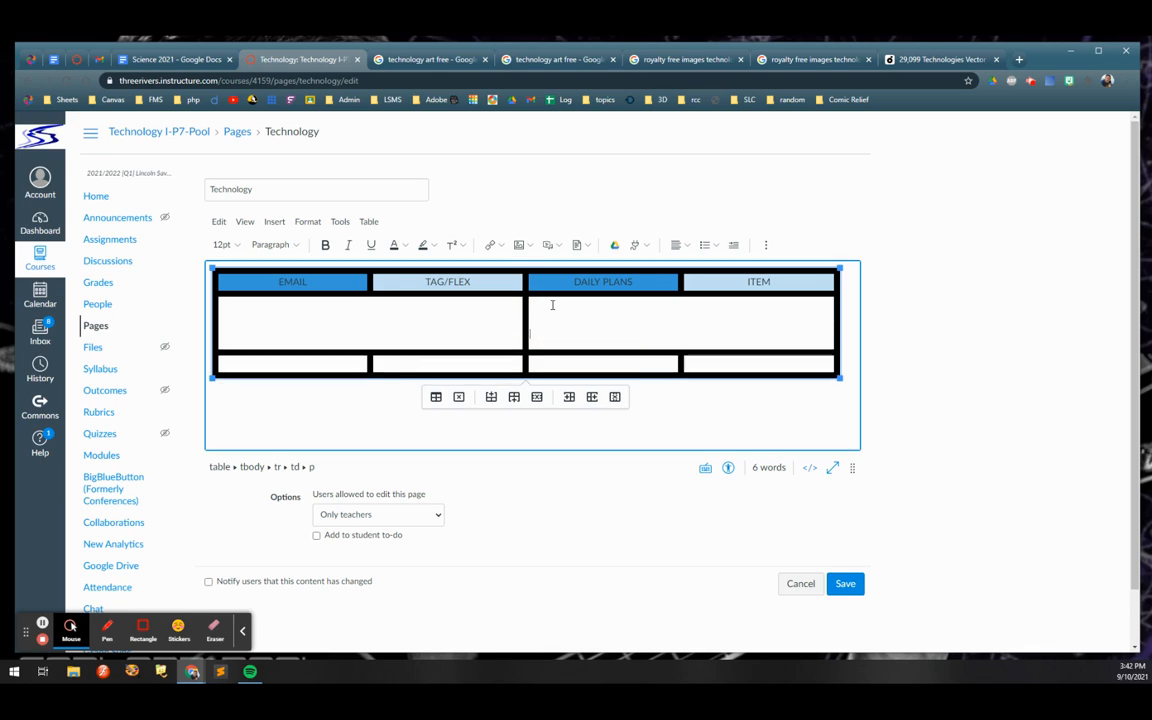
{"action": "scroll", "coordinate": [584, 345], "scroll_direction": "down", "scroll_amount": 1}
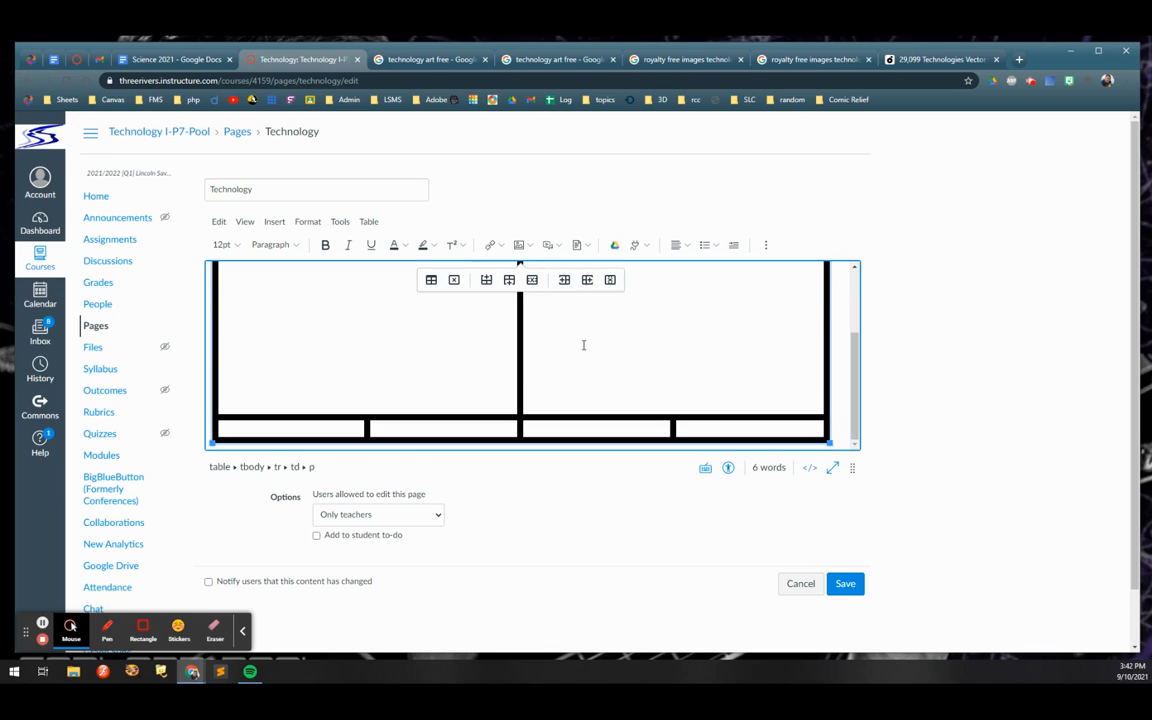
{"action": "scroll", "coordinate": [584, 345], "scroll_direction": "up", "scroll_amount": 2}
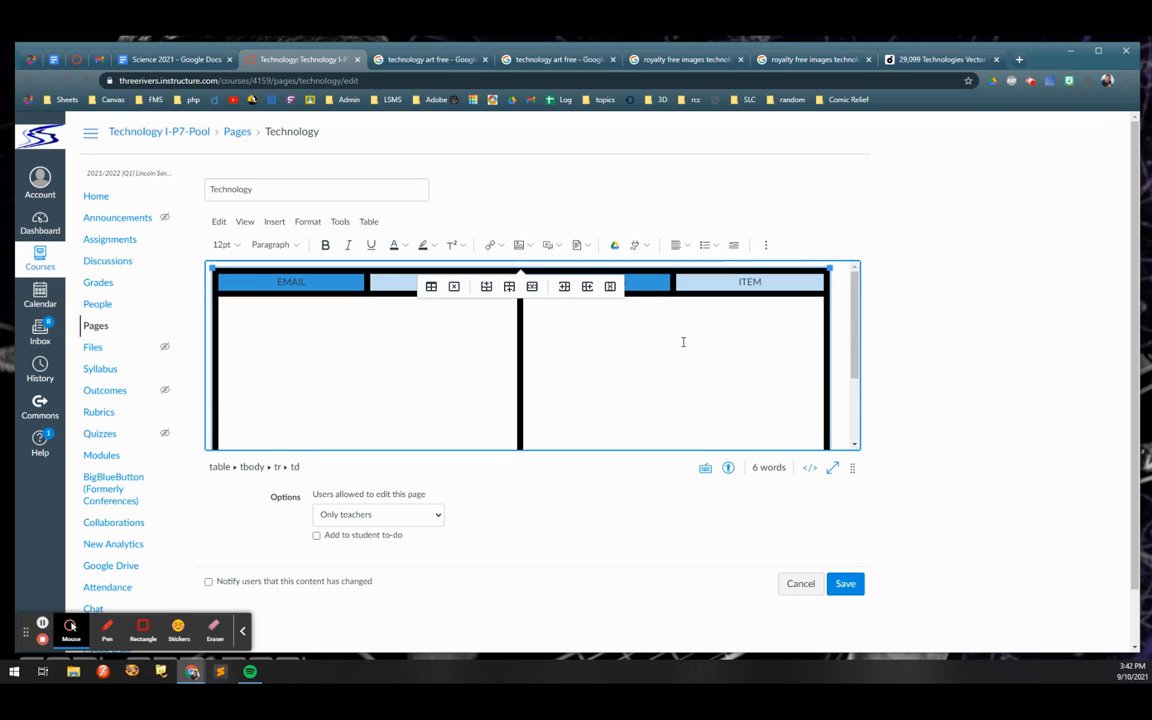
Merge all four cells of the table's last row into one and add blank lines to make it taller
{"action": "scroll", "coordinate": [676, 363], "scroll_direction": "down", "scroll_amount": 1}
{"action": "left_click_drag", "start_coordinate": [699, 430], "coordinate": [310, 428]}
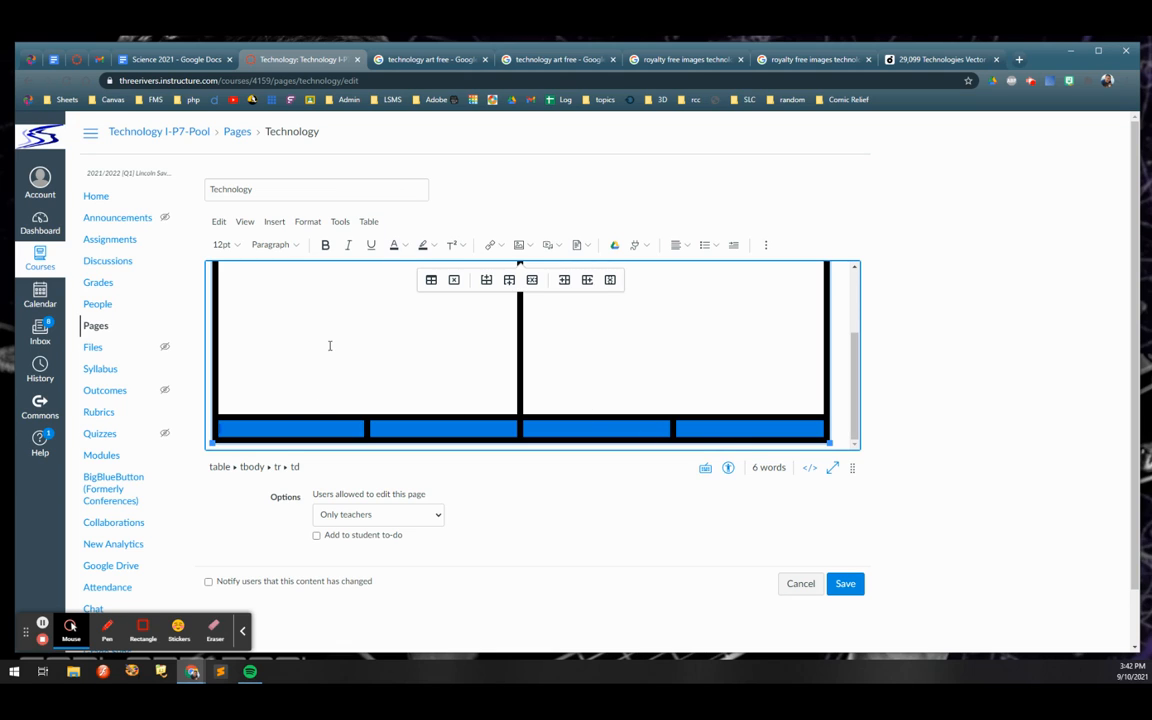
{"action": "left_click", "coordinate": [368, 221]}
{"action": "mouse_move", "coordinate": [393, 279]}
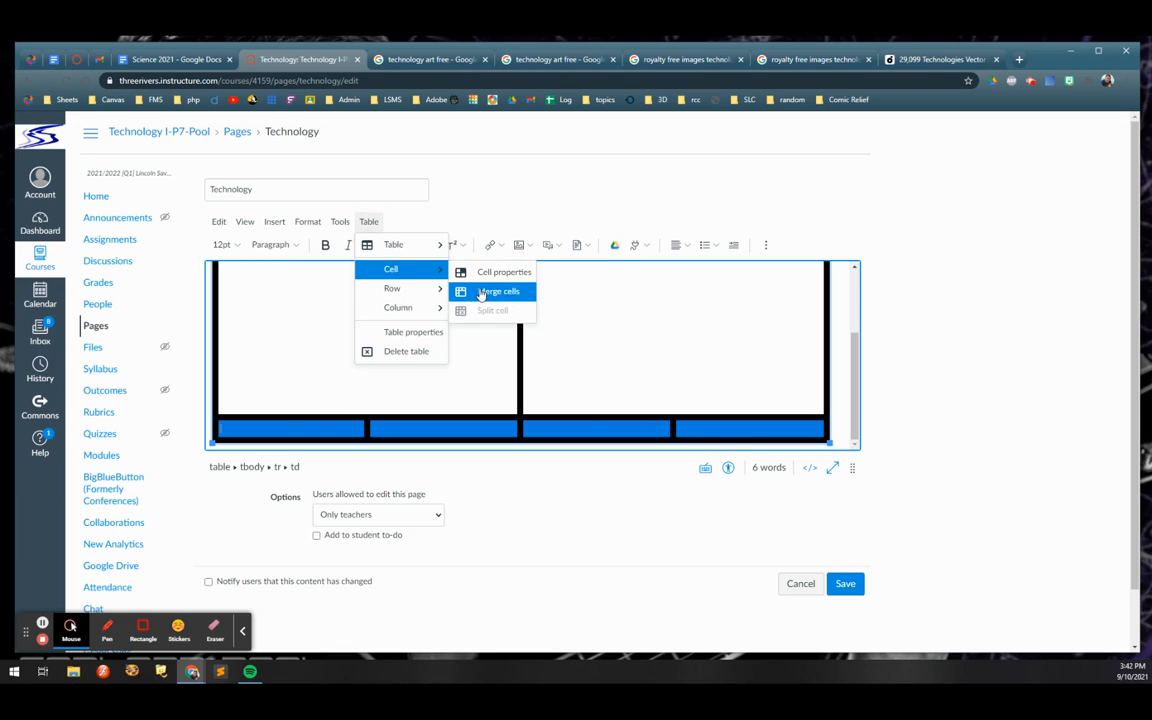
{"action": "left_click", "coordinate": [483, 291]}
{"action": "left_click", "coordinate": [560, 429]}
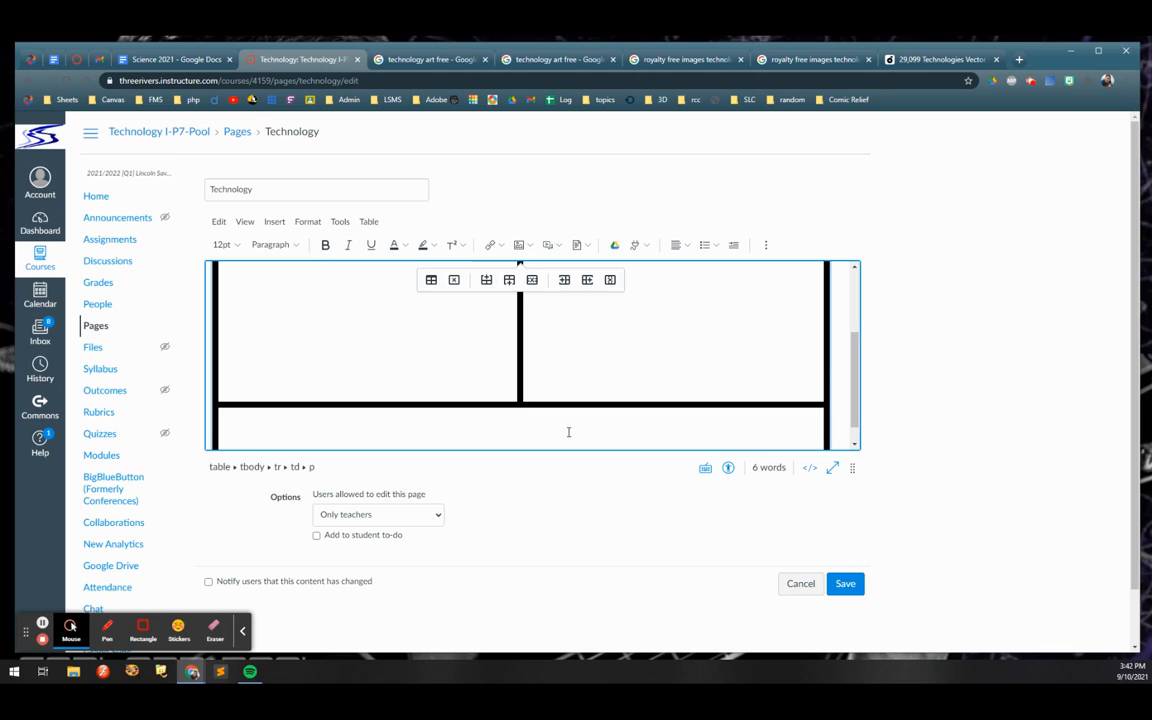
{"action": "scroll", "coordinate": [590, 410], "scroll_direction": "down", "scroll_amount": 1}
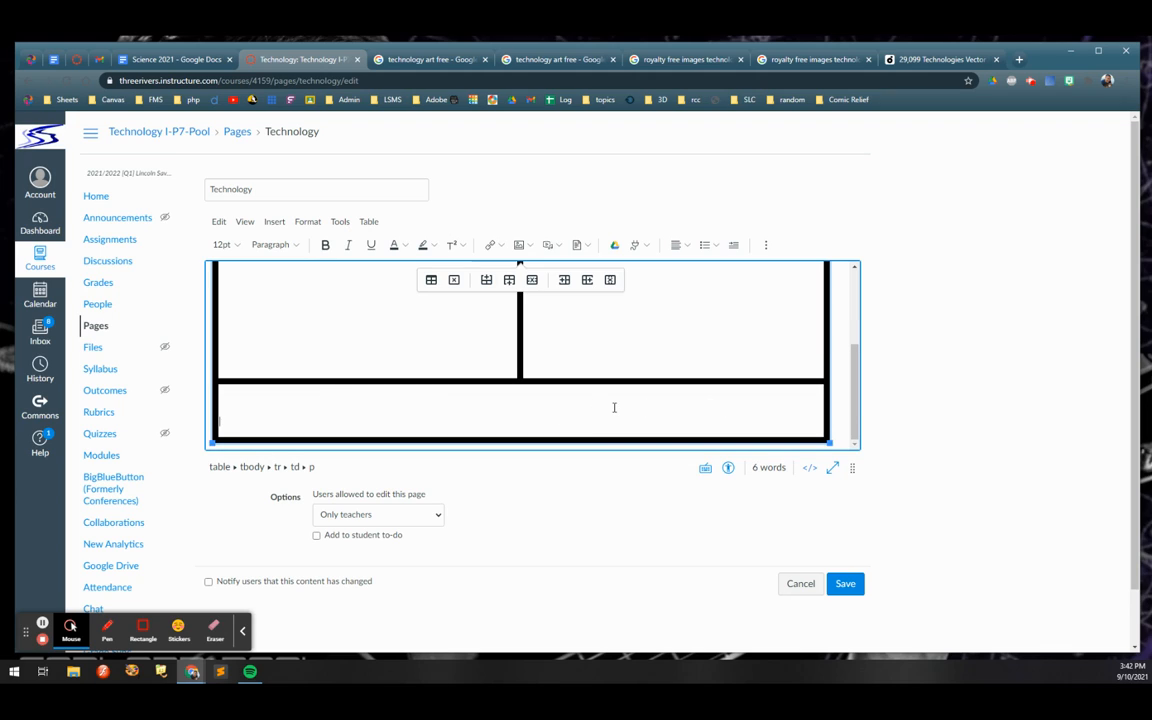
Paste the copied class-period schedule into the merged cell beneath EMAIL and TAG/FLEX
{"action": "scroll", "coordinate": [614, 407], "scroll_direction": "up", "scroll_amount": 3}
{"action": "left_click", "coordinate": [391, 362]}
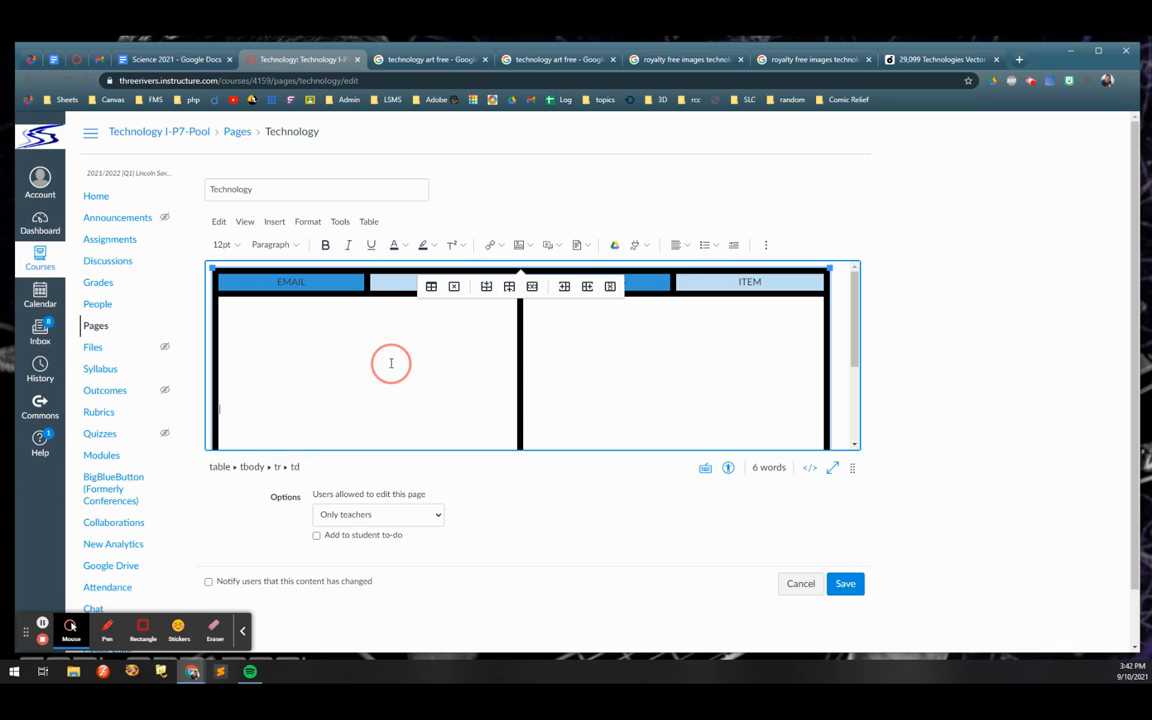
{"action": "left_click", "coordinate": [391, 362]}
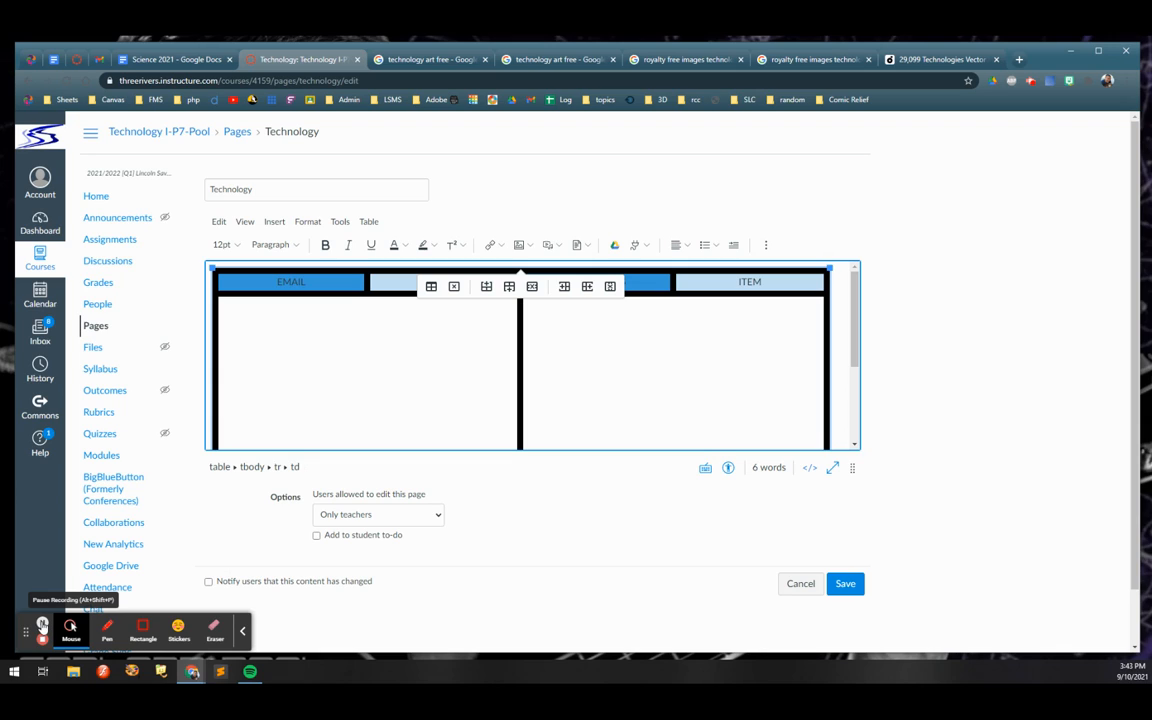
{"action": "left_click", "coordinate": [42, 625]}
{"action": "left_click", "coordinate": [321, 342]}
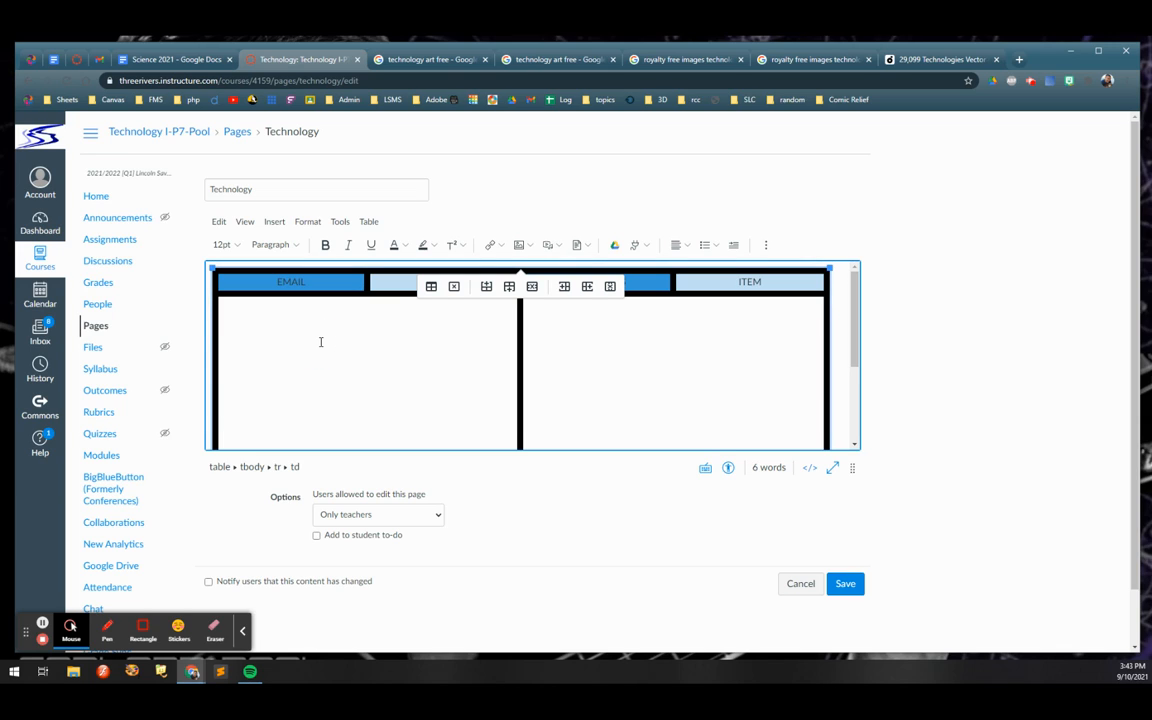
{"action": "key", "text": "ctrl+v"}
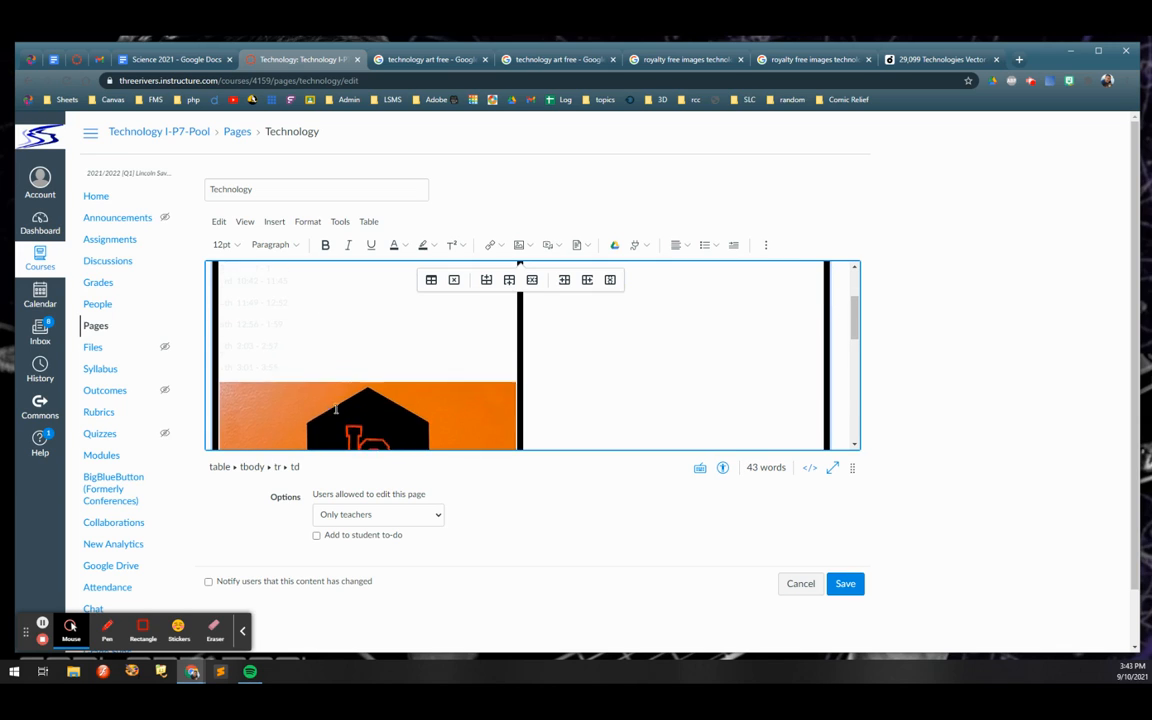
Delete the orange logo image that was pasted below the schedule times
{"action": "scroll", "coordinate": [336, 408], "scroll_direction": "up", "scroll_amount": 1}
{"action": "left_click", "coordinate": [345, 440]}
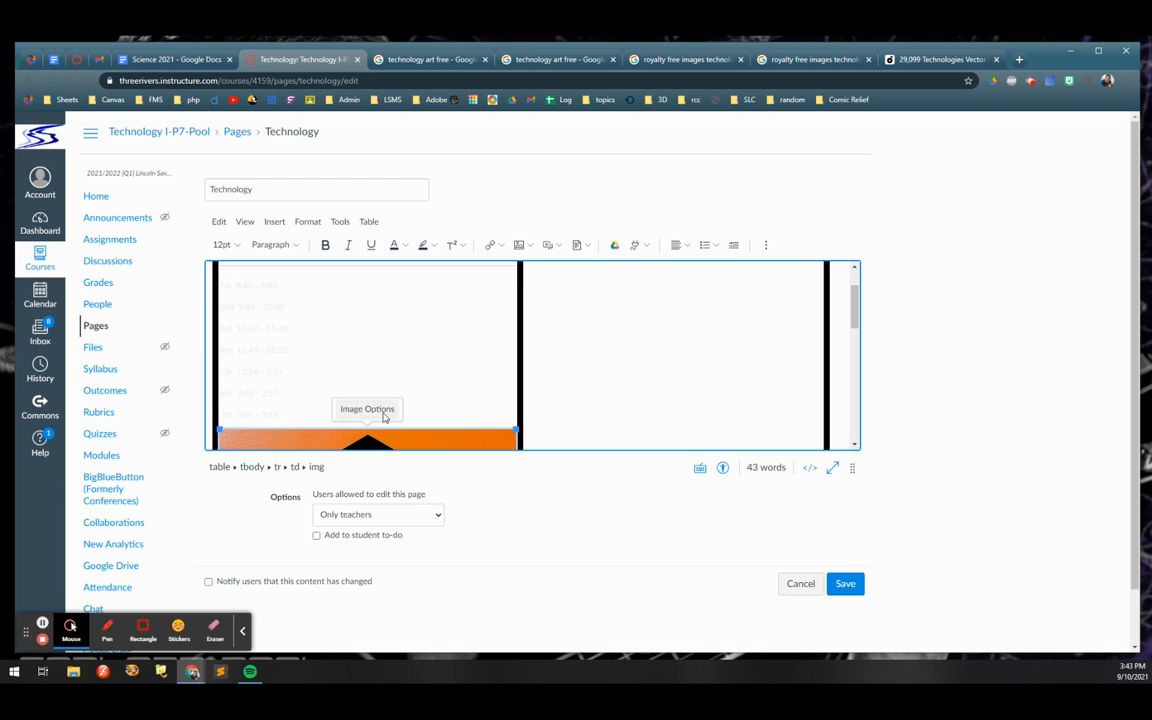
{"action": "key", "text": "Delete"}
Set the background color of the merged schedule cell beneath EMAIL and TAG/FLEX to blue #3598db
{"action": "scroll", "coordinate": [419, 375], "scroll_direction": "up", "scroll_amount": 3}
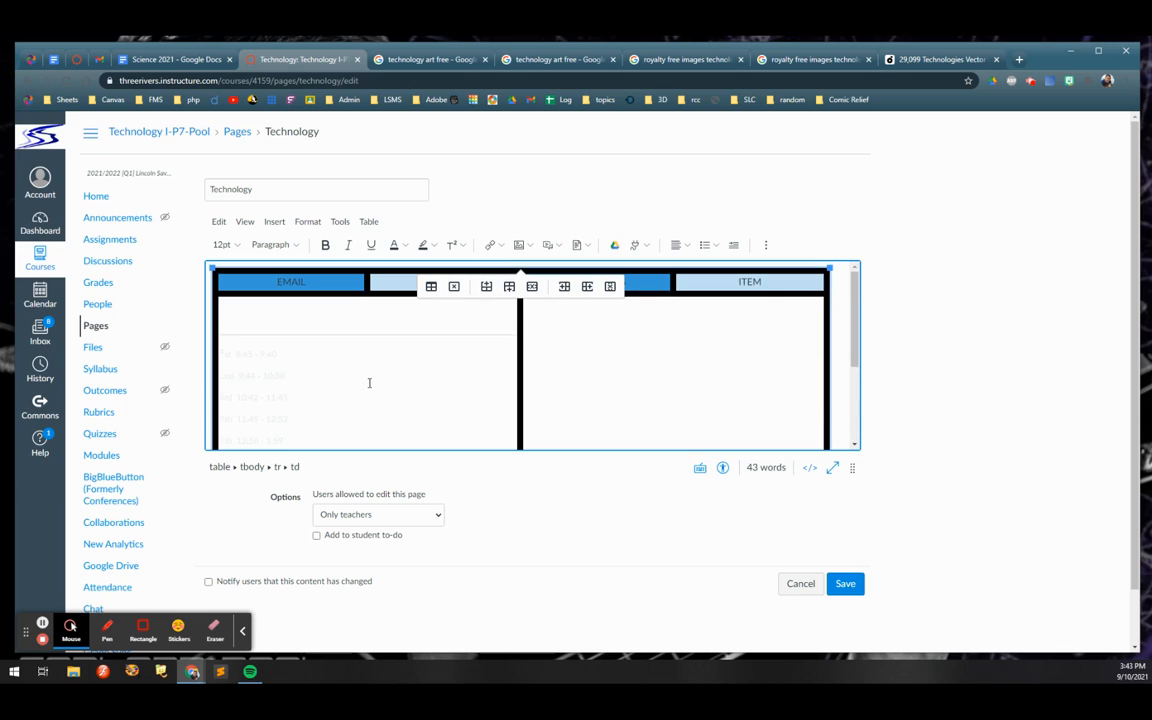
{"action": "scroll", "coordinate": [311, 404], "scroll_direction": "down", "scroll_amount": 2}
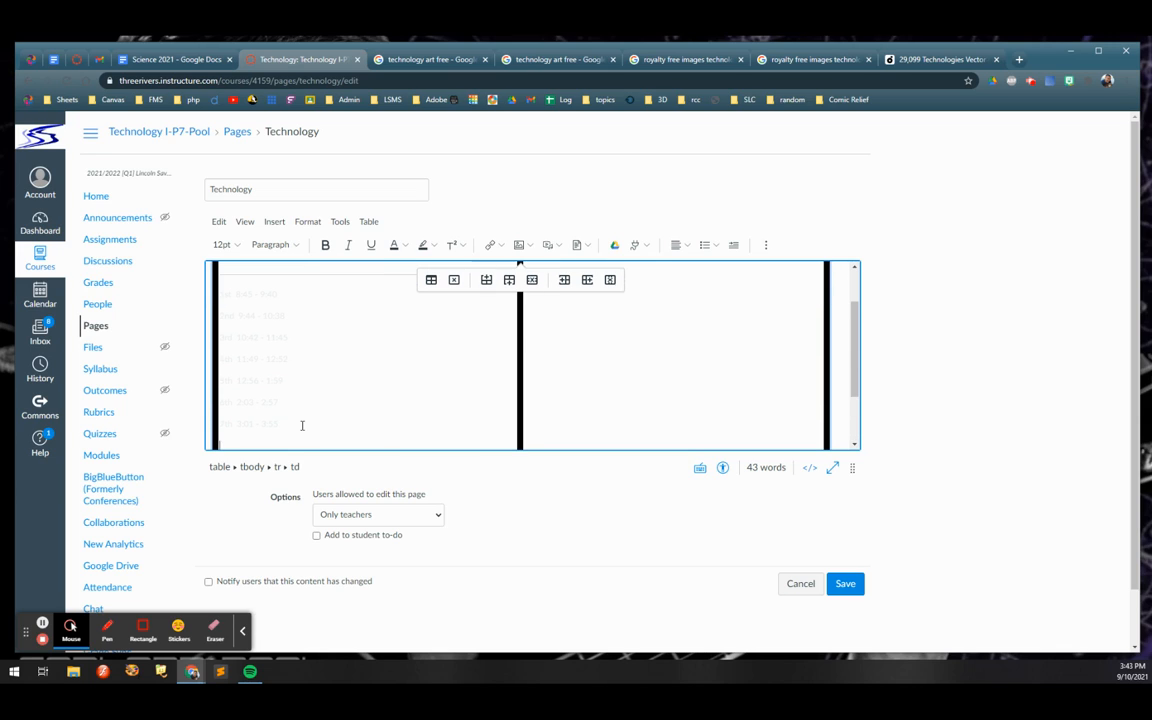
{"action": "left_click", "coordinate": [373, 407]}
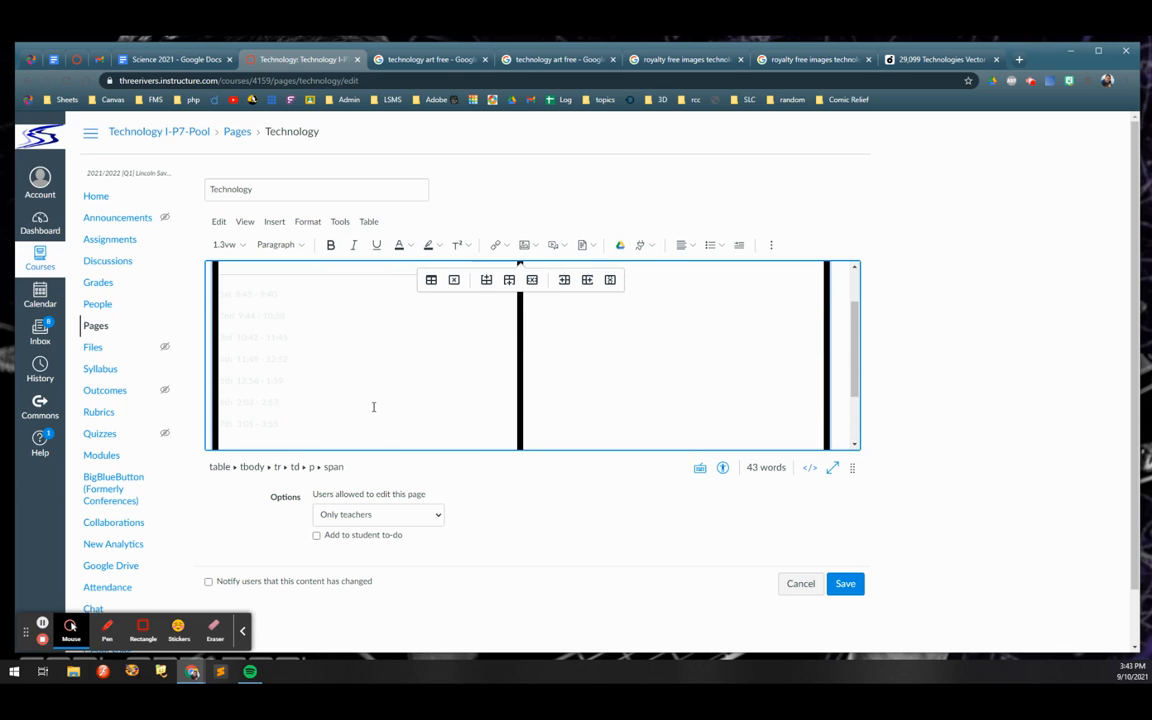
{"action": "scroll", "coordinate": [396, 357], "scroll_direction": "up", "scroll_amount": 1}
{"action": "key", "text": "alt+shift+2"}
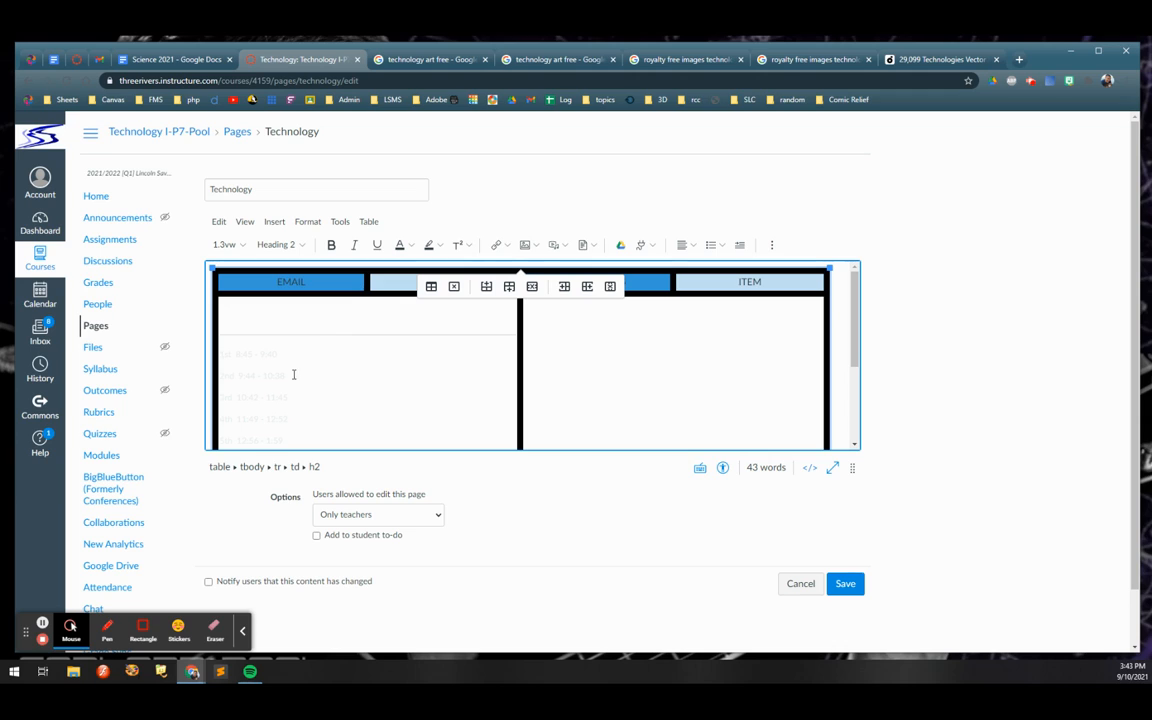
{"action": "left_click", "coordinate": [367, 222]}
{"action": "mouse_move", "coordinate": [390, 268]}
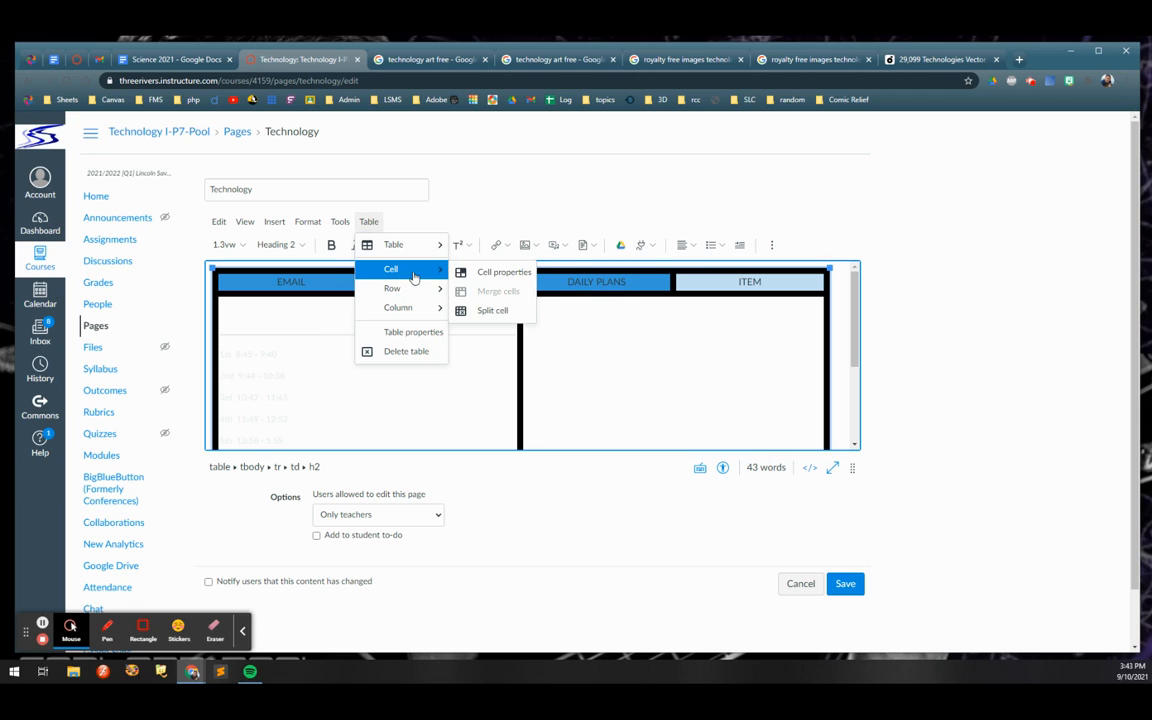
{"action": "left_click", "coordinate": [334, 296]}
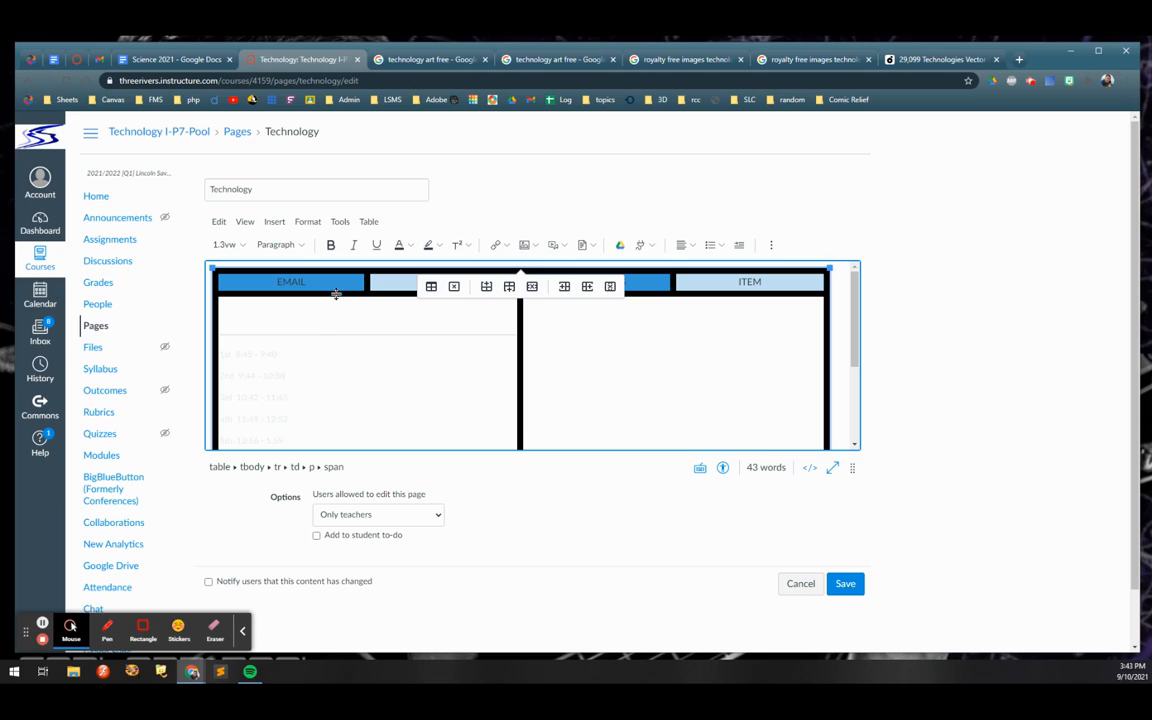
{"action": "left_click", "coordinate": [369, 222]}
{"action": "mouse_move", "coordinate": [365, 269]}
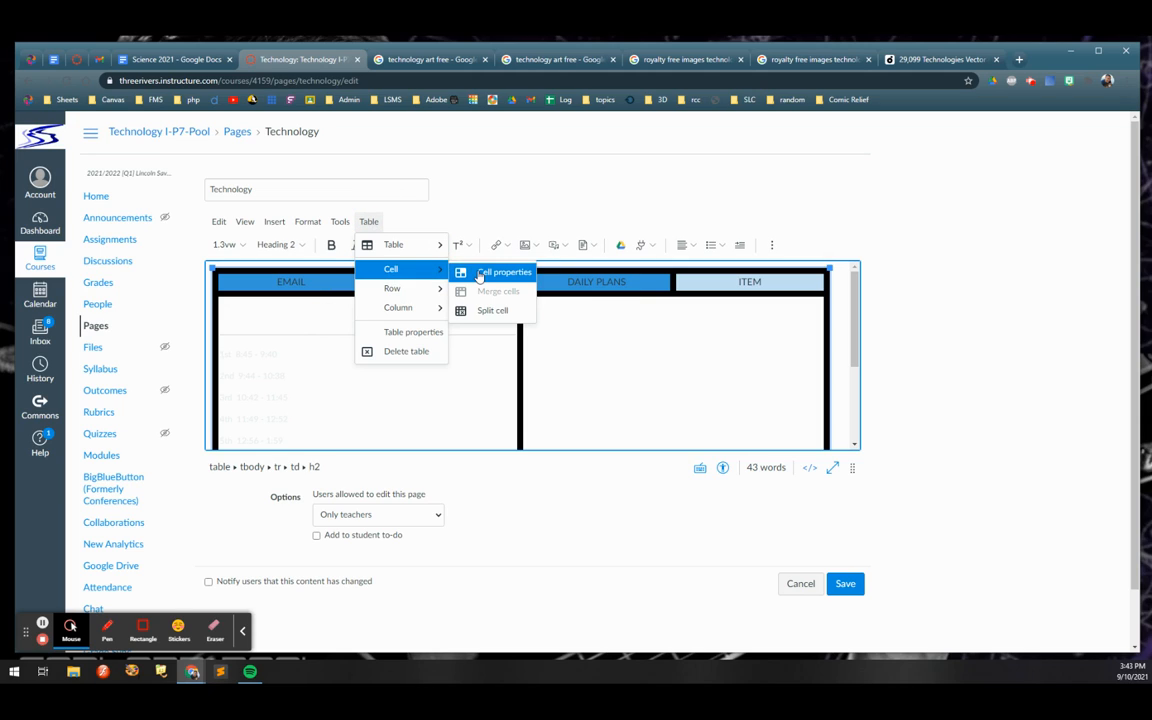
{"action": "left_click", "coordinate": [481, 273]}
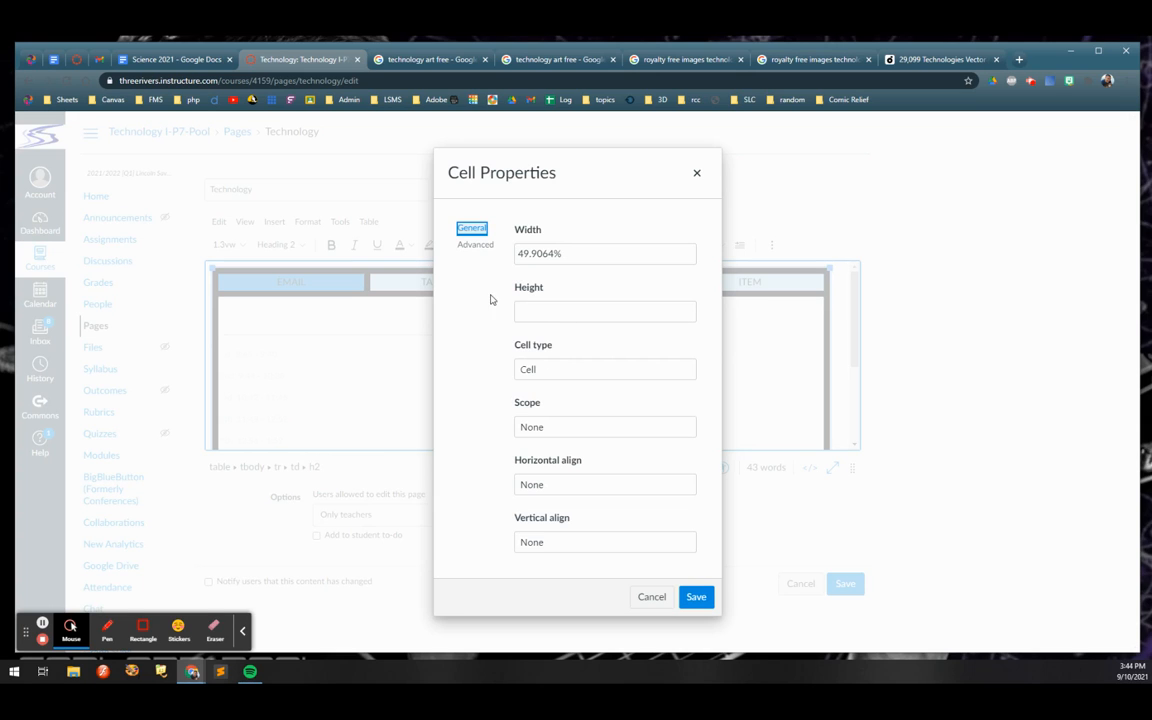
{"action": "left_click", "coordinate": [474, 247]}
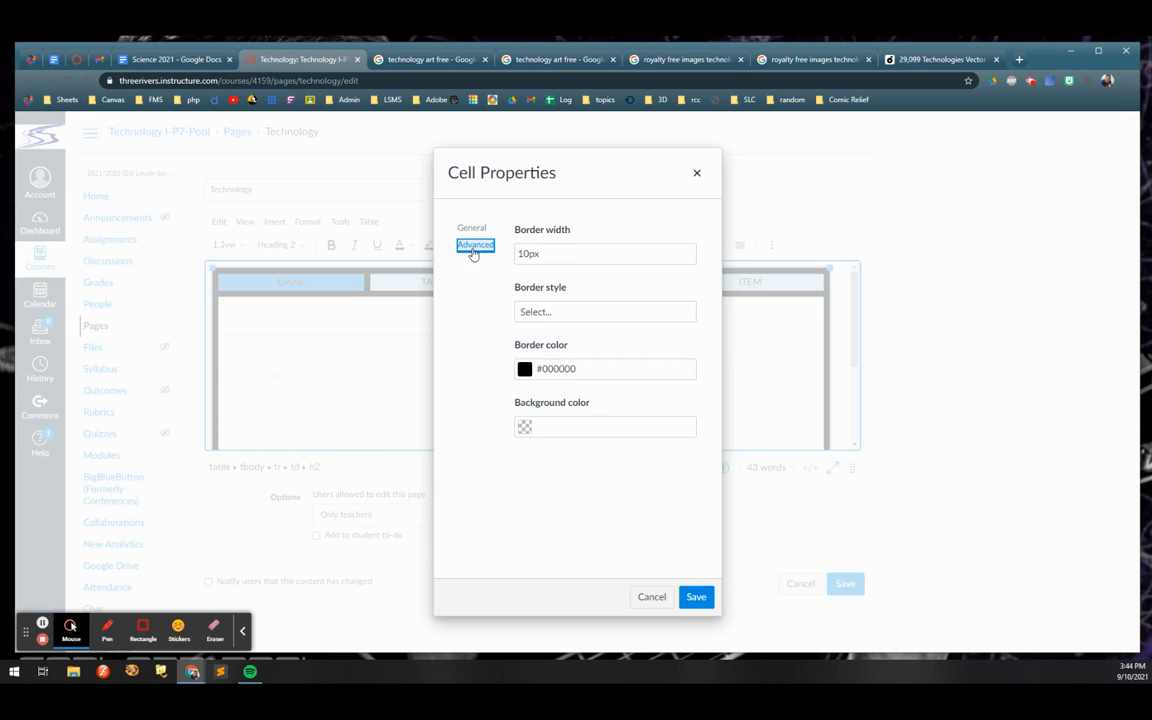
{"action": "left_click", "coordinate": [524, 427]}
{"action": "left_click", "coordinate": [601, 470]}
{"action": "left_click", "coordinate": [695, 596]}
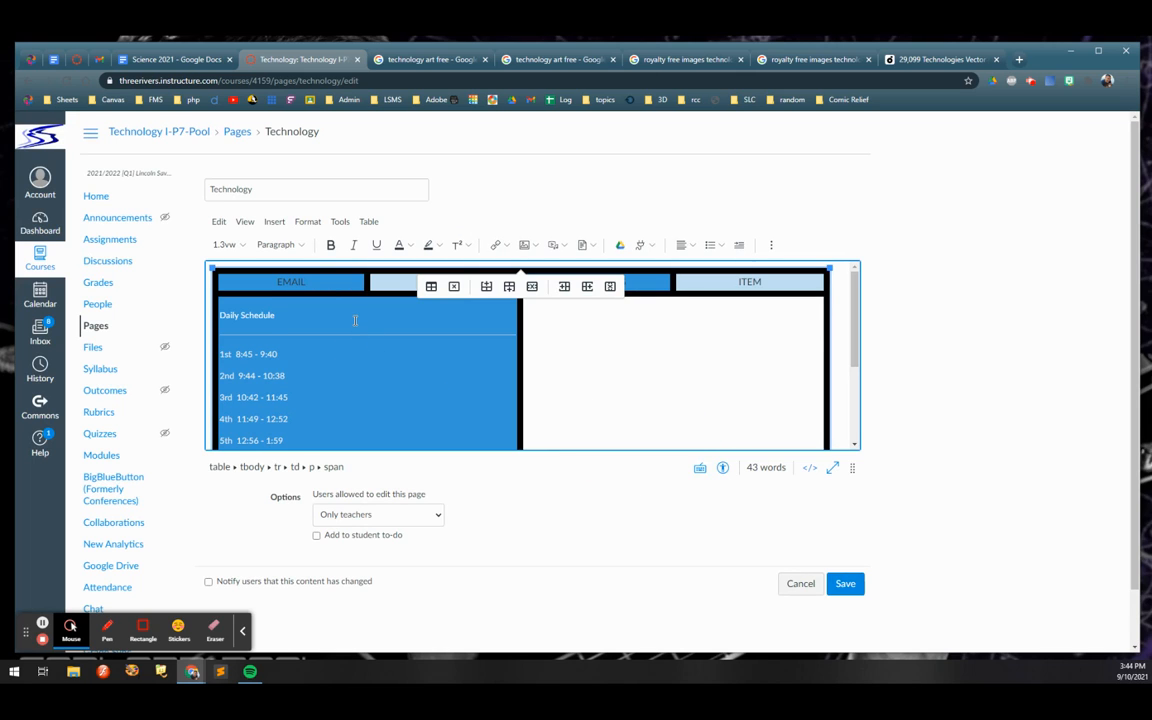
Change the schedule cell's background color to a darker blue than the EMAIL heading cell
{"action": "left_click", "coordinate": [354, 320]}
{"action": "left_click", "coordinate": [368, 221]}
{"action": "mouse_move", "coordinate": [400, 288]}
{"action": "left_click", "coordinate": [490, 272]}
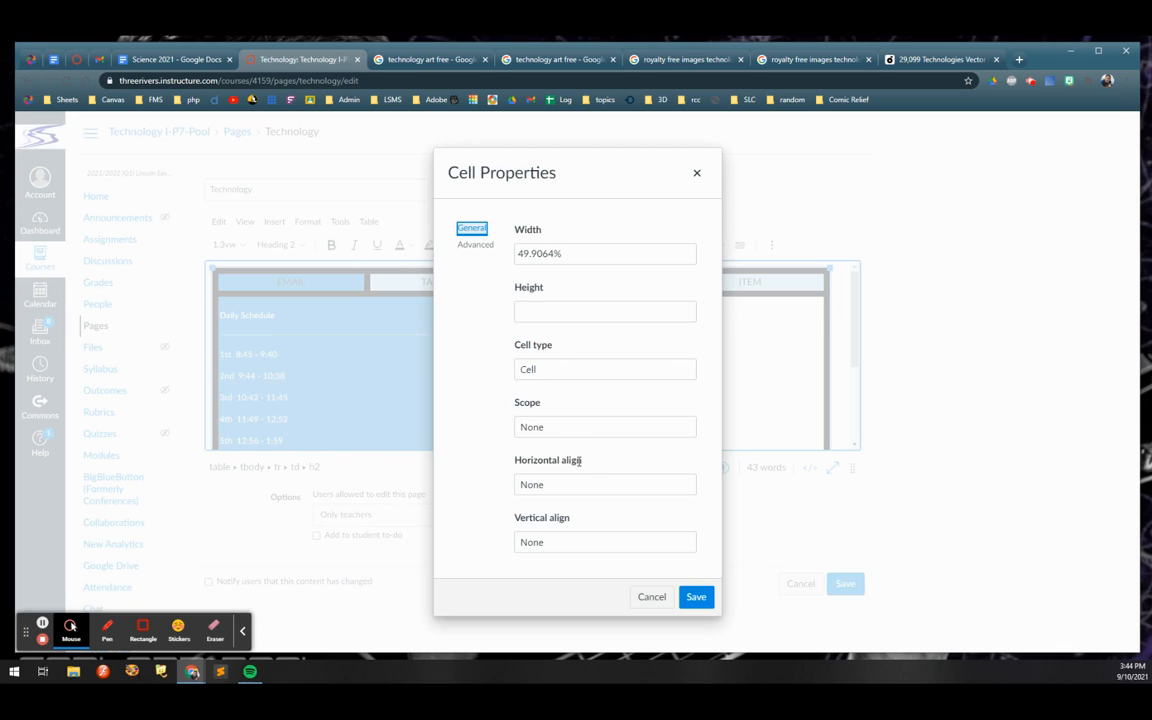
{"action": "left_click", "coordinate": [476, 245]}
{"action": "left_click", "coordinate": [525, 427]}
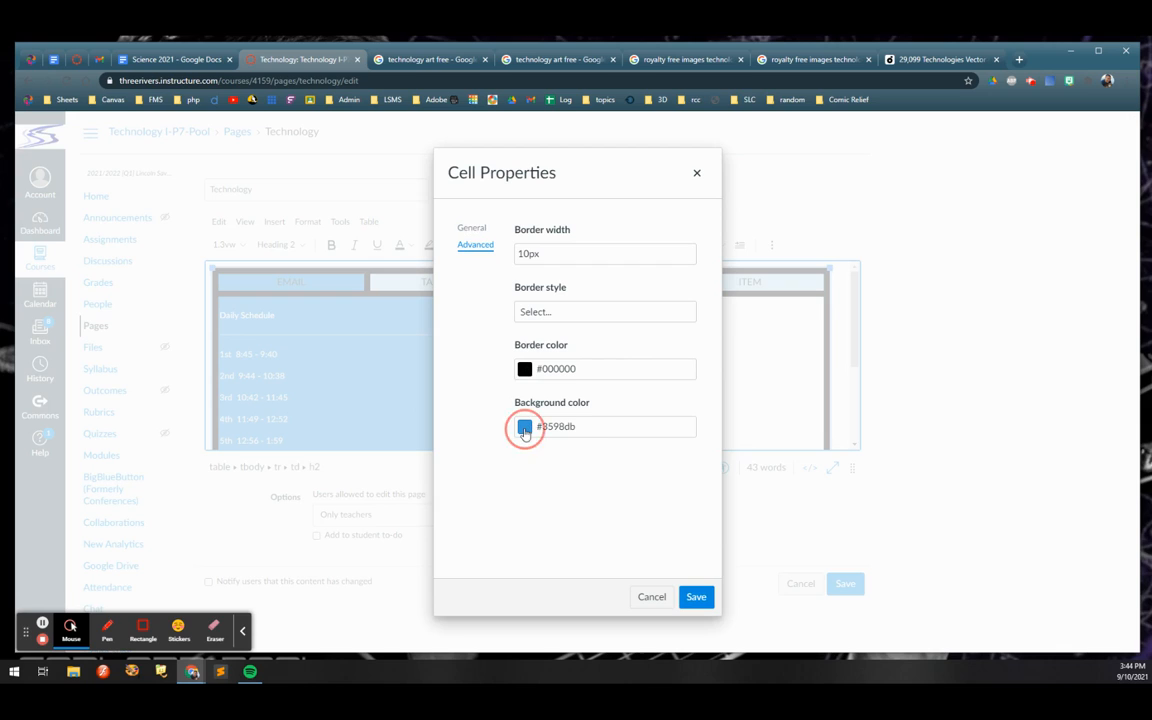
{"action": "left_click", "coordinate": [599, 479]}
{"action": "left_click", "coordinate": [696, 597]}
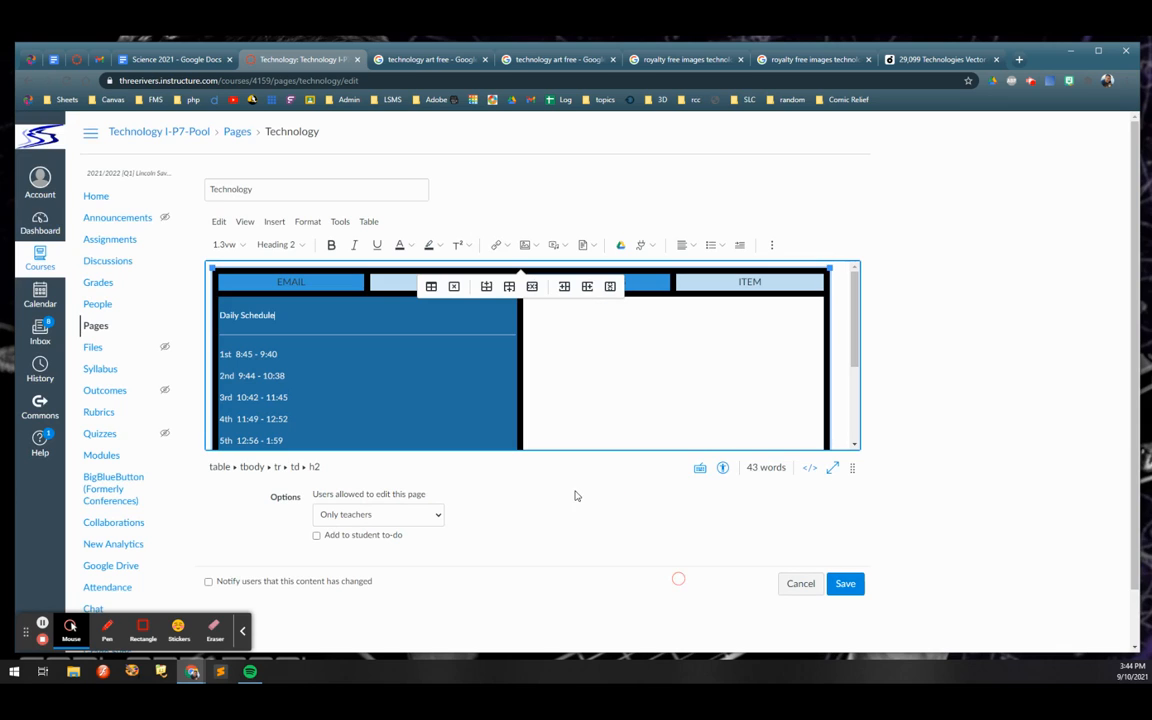
{"action": "left_click", "coordinate": [462, 396]}
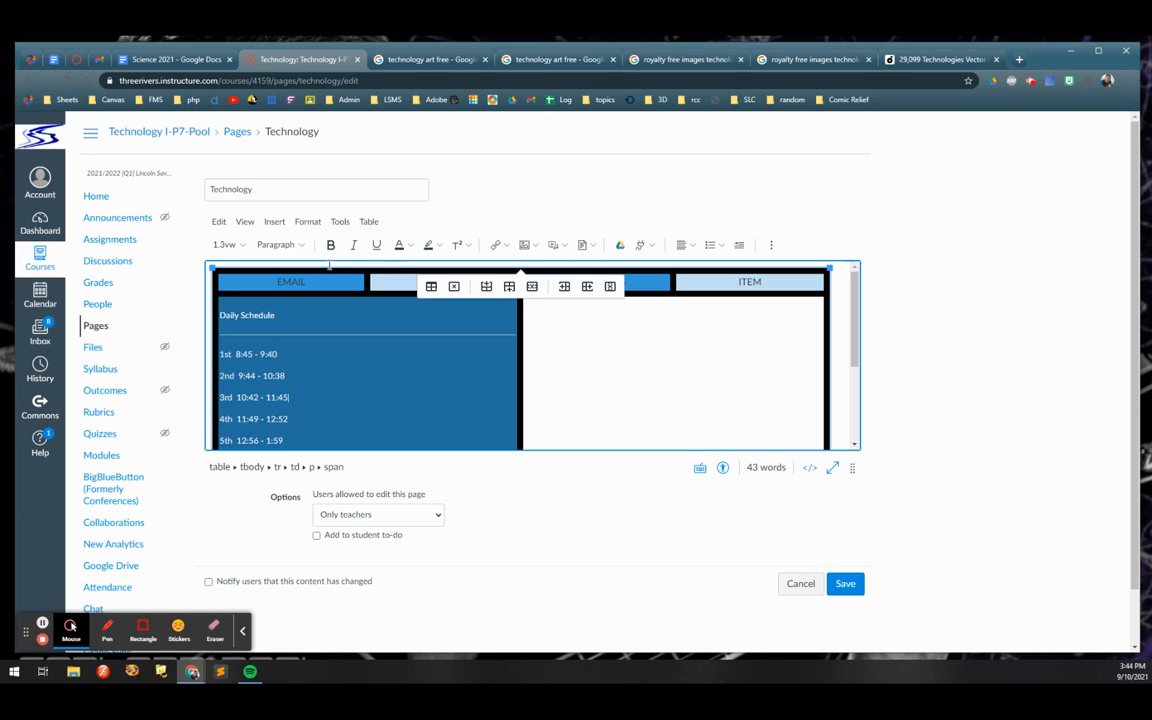
Change the text color of the EMAIL heading to white
{"action": "left_click", "coordinate": [313, 284]}
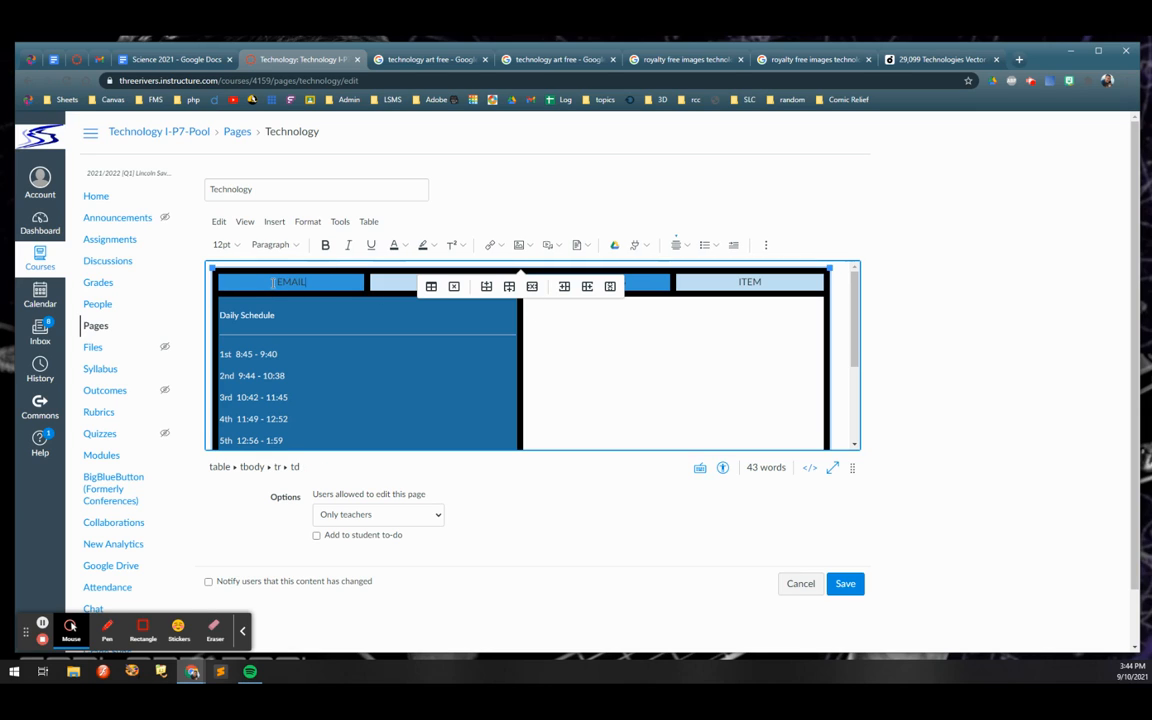
{"action": "left_click", "coordinate": [401, 246]}
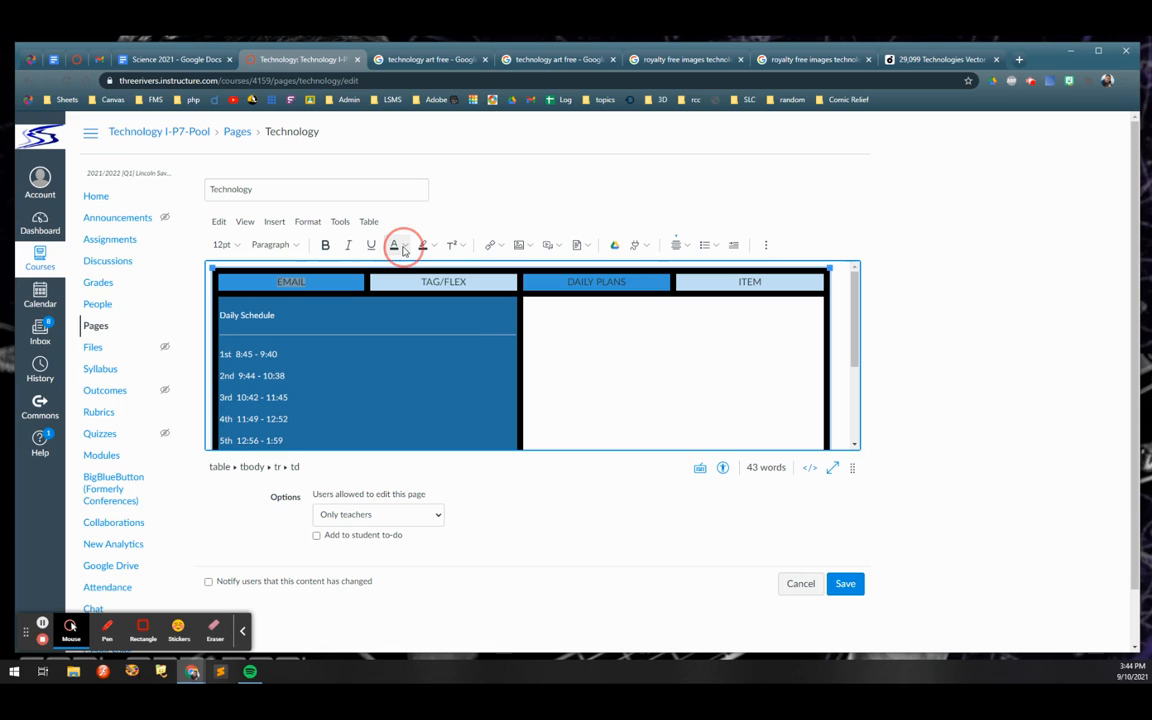
{"action": "left_click", "coordinate": [410, 341]}
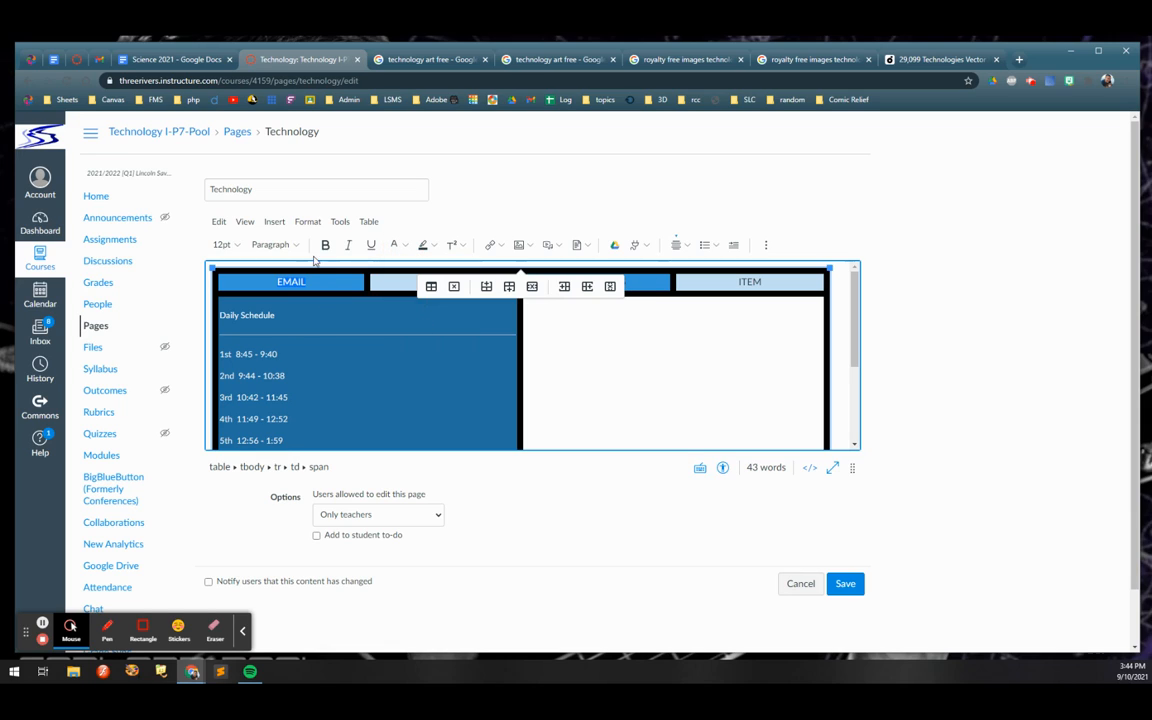
Make all four table headings, from EMAIL through ITEM, bold
{"action": "left_click", "coordinate": [347, 284]}
{"action": "left_click", "coordinate": [403, 283]}
{"action": "double_click", "coordinate": [742, 281]}
{"action": "left_click", "coordinate": [803, 285]}
{"action": "left_click", "coordinate": [325, 245]}
{"action": "left_click", "coordinate": [325, 246]}
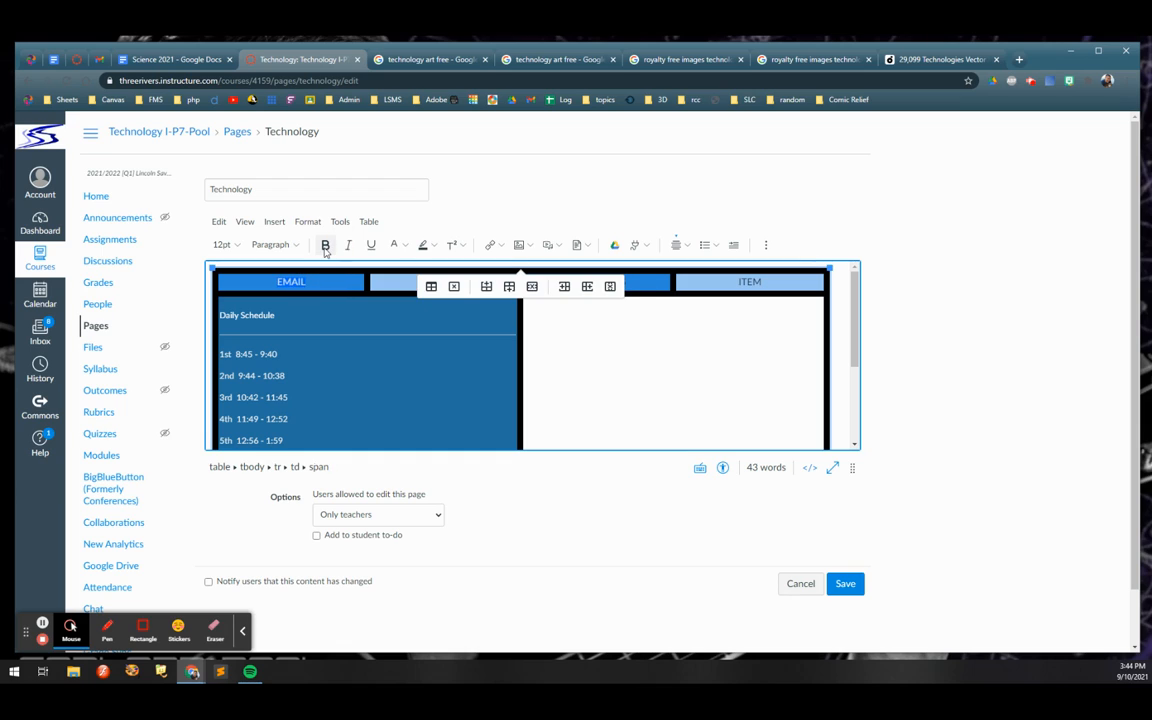
{"action": "left_click", "coordinate": [353, 312]}
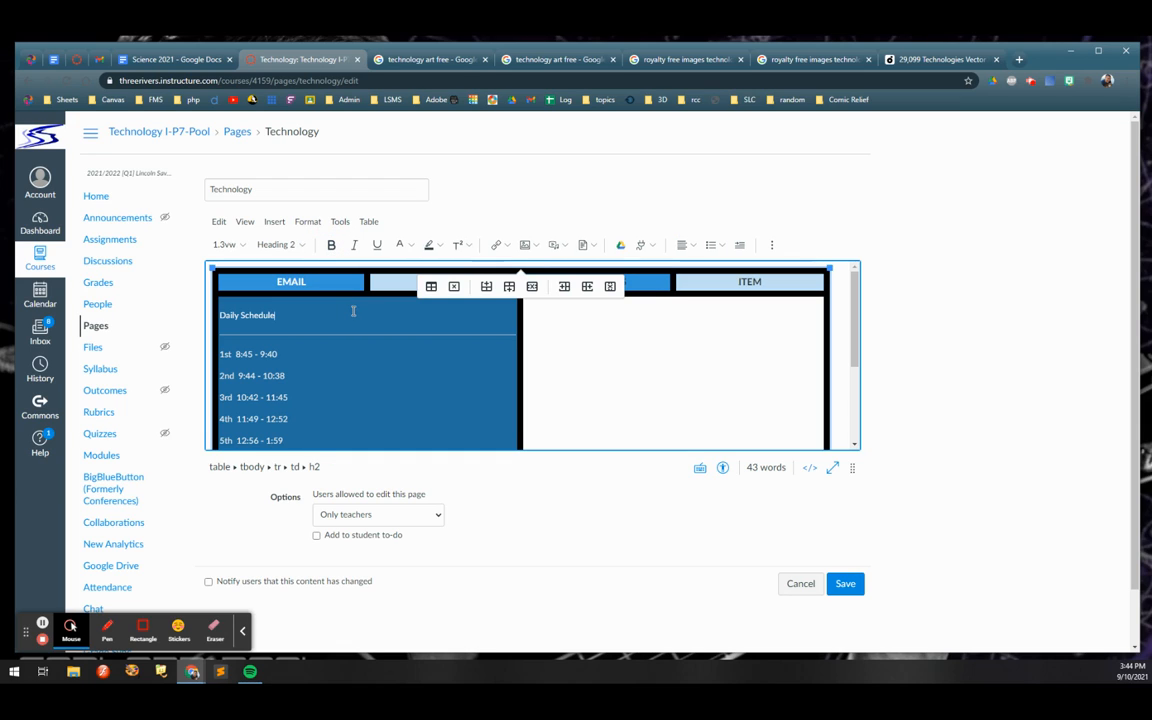
Try replacing the DAILY PLANS text with blank lines to make the heading row taller, and undo the added lines
{"action": "left_click", "coordinate": [777, 281]}
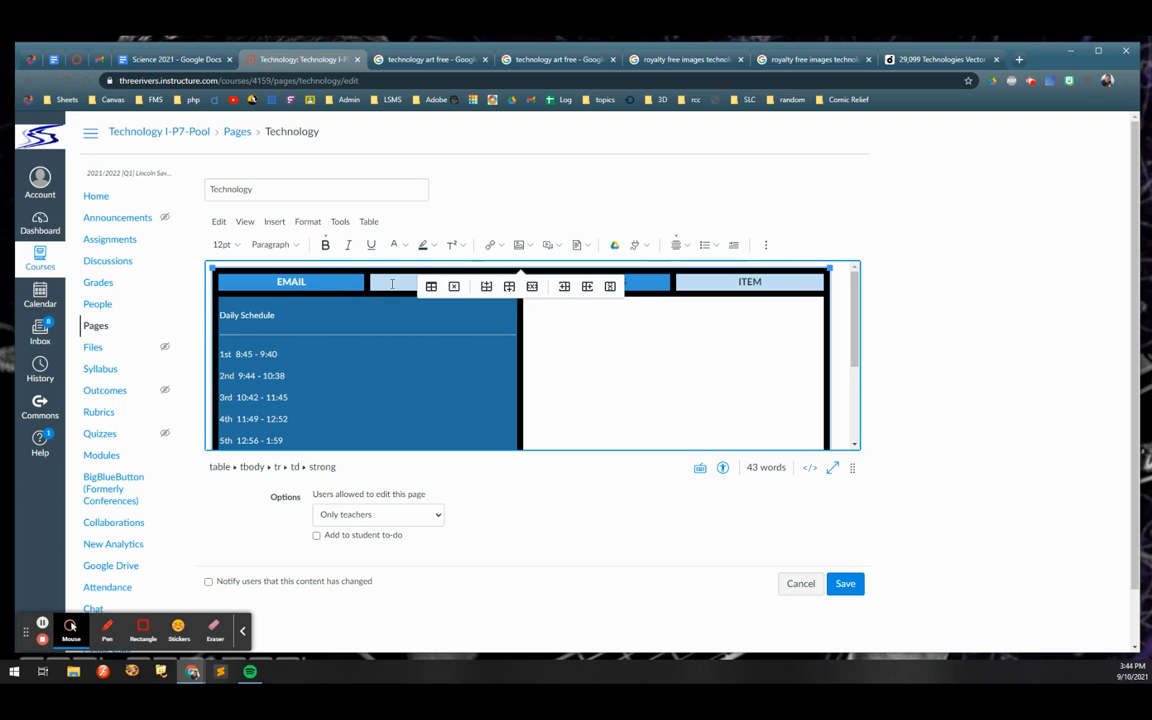
{"action": "left_click_drag", "start_coordinate": [643, 283], "coordinate": [551, 281]}
{"action": "key", "text": "Return"}
{"action": "key", "text": "Return"}
{"action": "key", "text": "Return"}
{"action": "key", "text": "Return"}
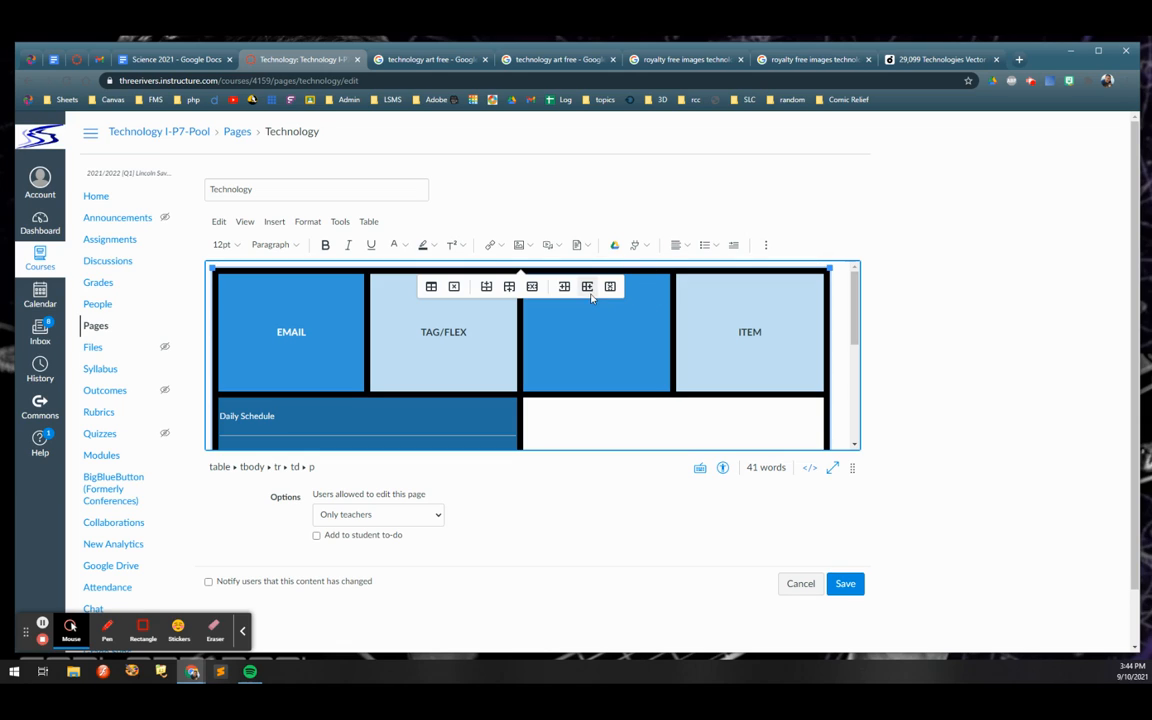
{"action": "key", "text": "Left"}
{"action": "key", "text": "Left"}
{"action": "key", "text": "Left"}
{"action": "key", "text": "Right"}
{"action": "key", "text": "Return"}
{"action": "key", "text": "Return"}
{"action": "key", "text": "Return"}
{"action": "key", "text": "Return"}
{"action": "key", "text": "ctrl+z"}
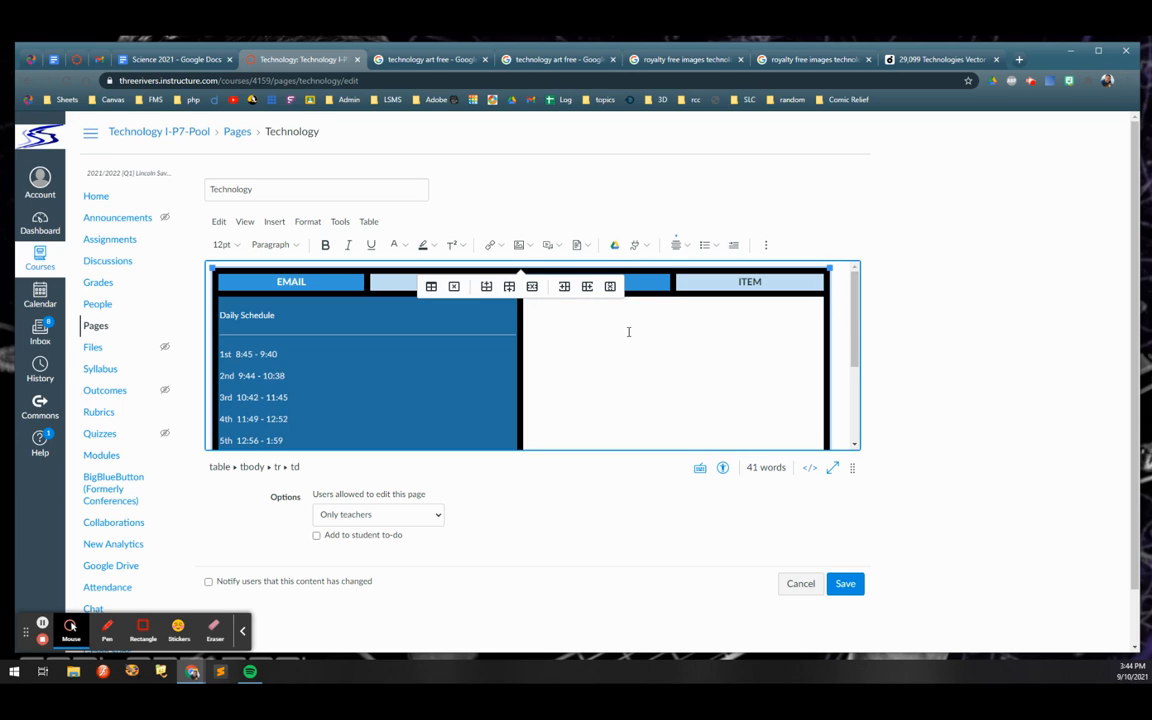
Re-enter DAILY PLANS in the third heading cell below added blank lines and format it as bold white text
{"action": "key", "text": "Return"}
{"action": "key", "text": "Return"}
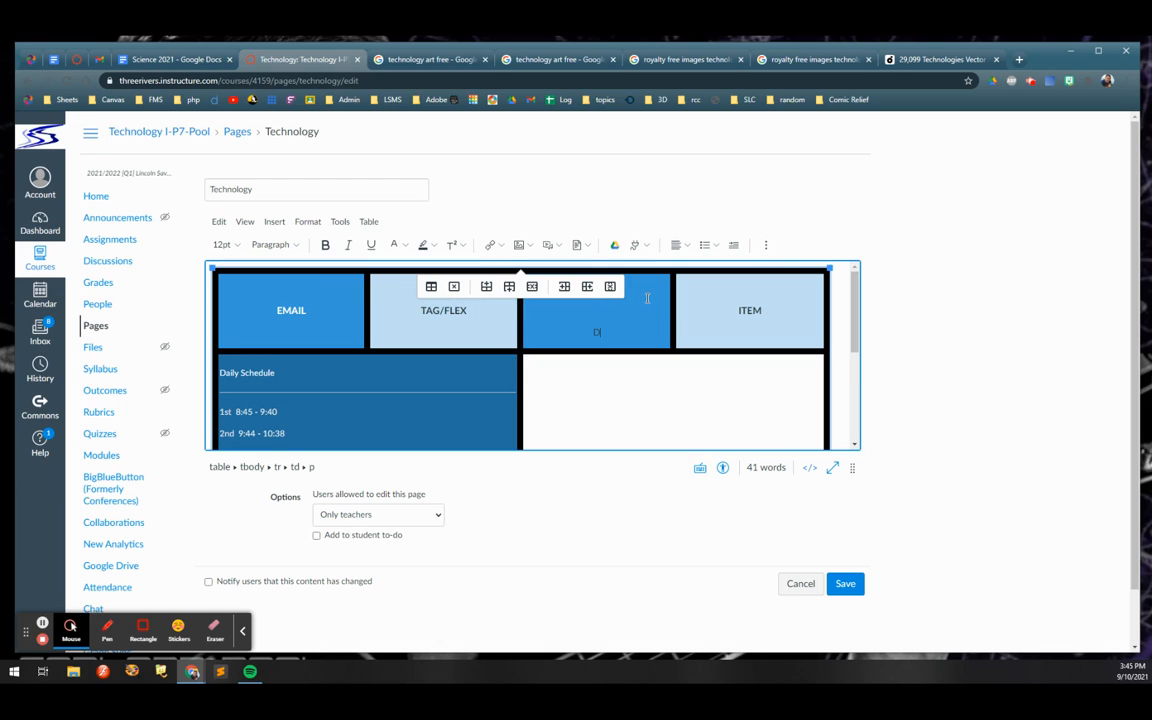
{"action": "type", "text": "DAILY PLANS"}
{"action": "left_click", "coordinate": [325, 244]}
{"action": "left_click", "coordinate": [393, 245]}
{"action": "left_click", "coordinate": [625, 316]}
Remove the extra blank lines above DAILY PLANS to shorten the heading row
{"action": "left_click", "coordinate": [566, 328]}
{"action": "key", "text": "BackSpace"}
{"action": "key", "text": "BackSpace"}
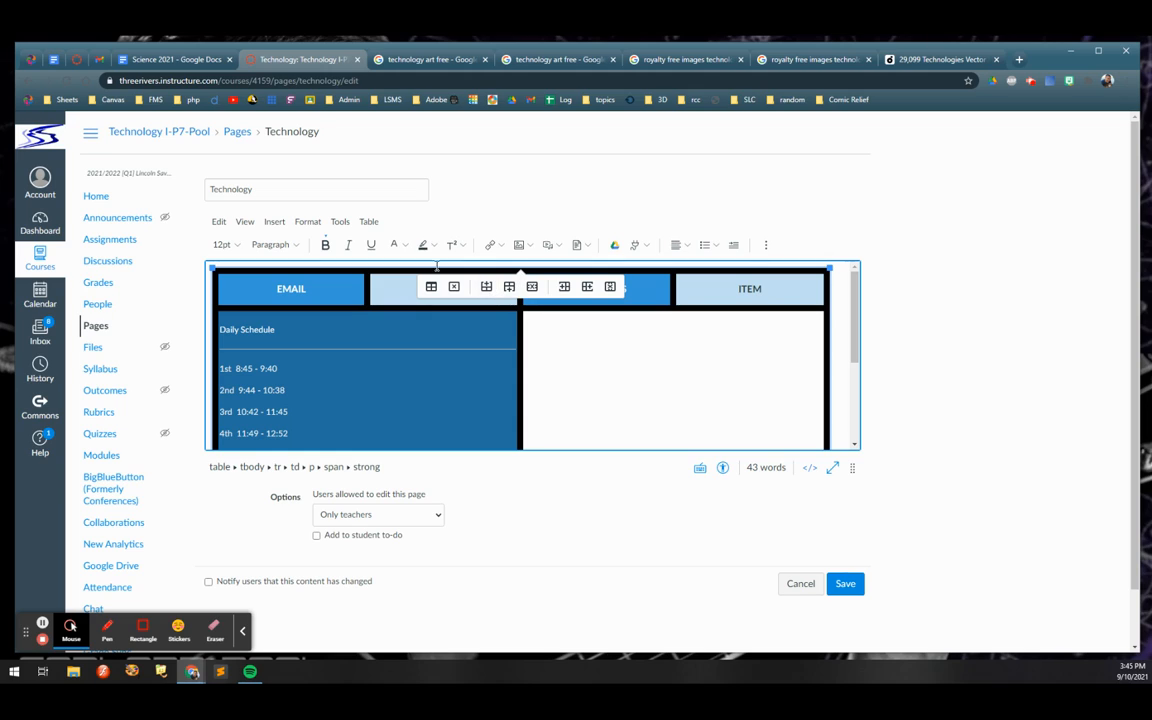
{"action": "left_click", "coordinate": [655, 288]}
{"action": "left_click", "coordinate": [293, 329]}
{"action": "scroll", "coordinate": [393, 380], "scroll_direction": "down", "scroll_amount": 3}
{"action": "scroll", "coordinate": [393, 380], "scroll_direction": "up", "scroll_amount": 3}
{"action": "left_click", "coordinate": [597, 363]}
Look through the open technology art tabs and the Depositphotos vector results for a suitable picture
{"action": "left_click", "coordinate": [555, 59]}
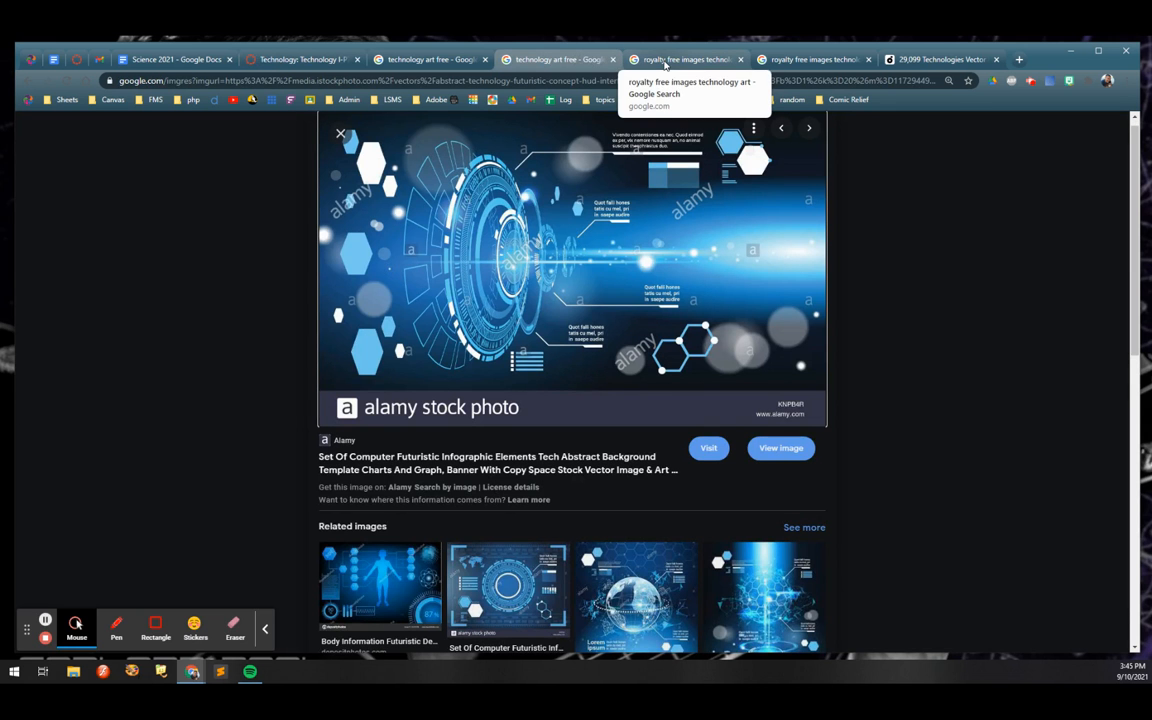
{"action": "left_click", "coordinate": [680, 60]}
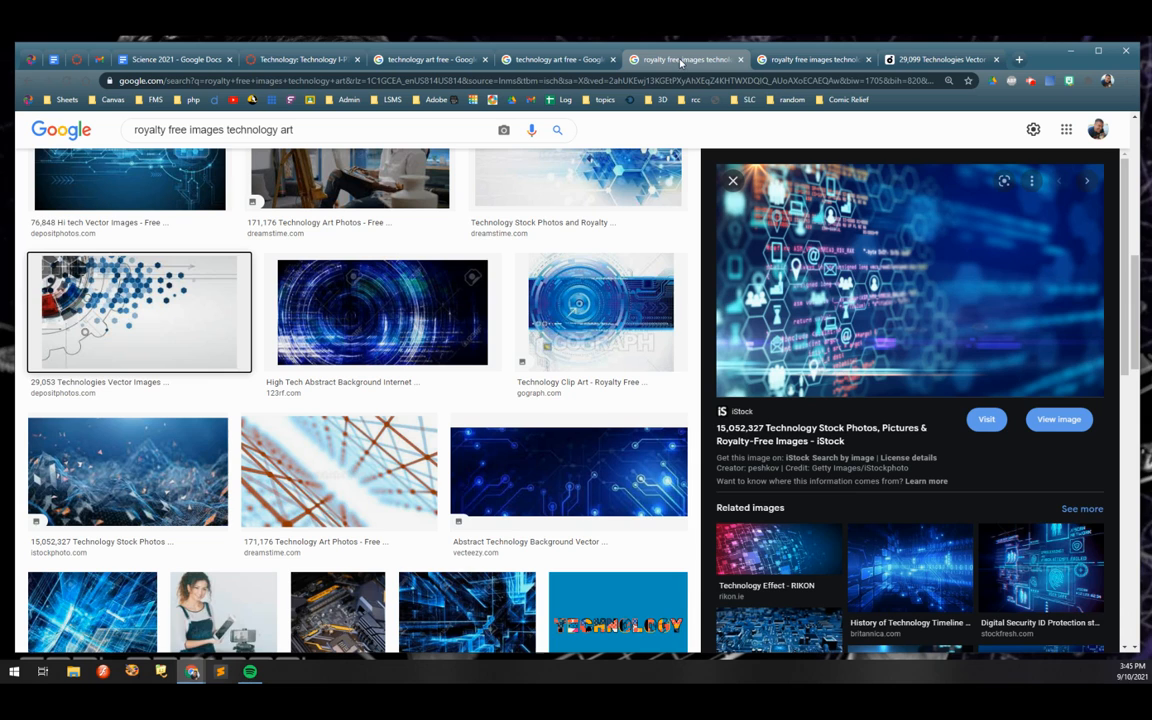
{"action": "left_click", "coordinate": [806, 60]}
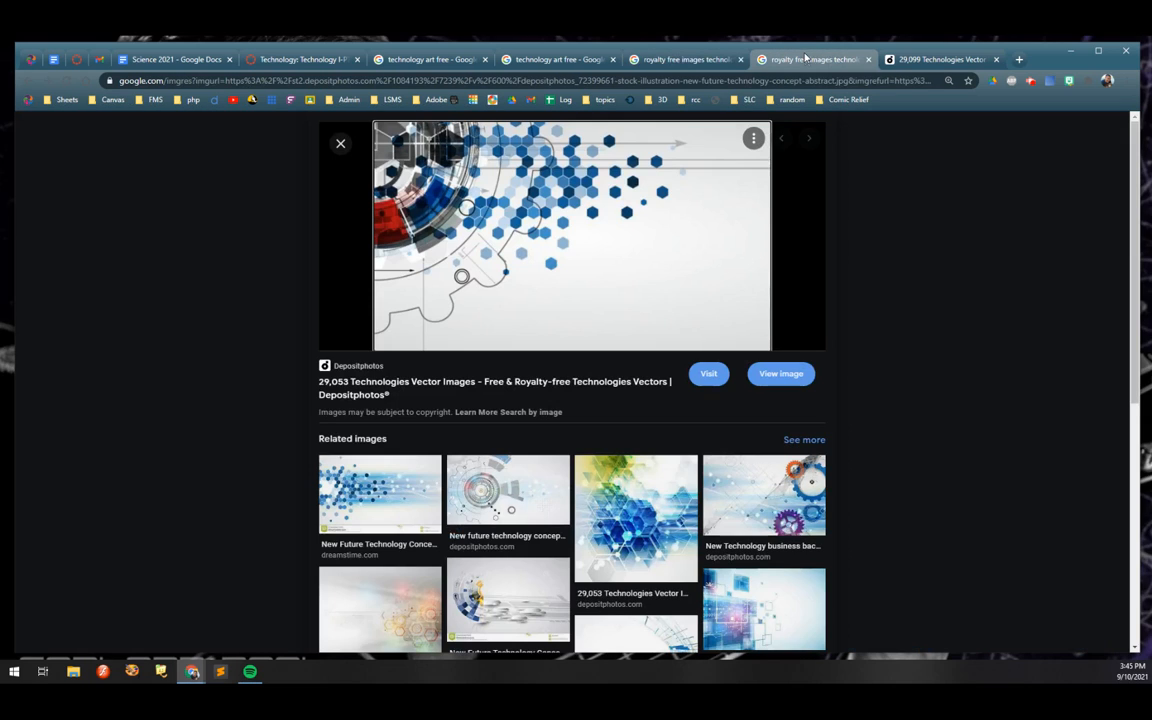
{"action": "left_click", "coordinate": [935, 61]}
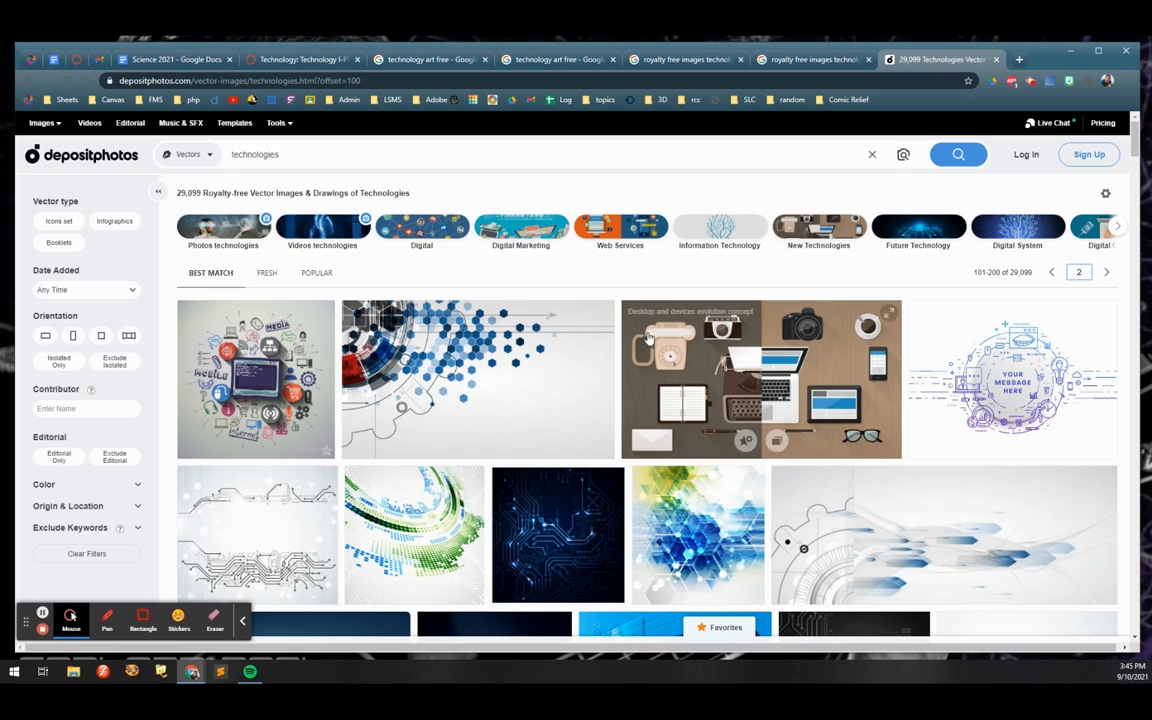
{"action": "scroll", "coordinate": [760, 400], "scroll_direction": "down", "scroll_amount": 3}
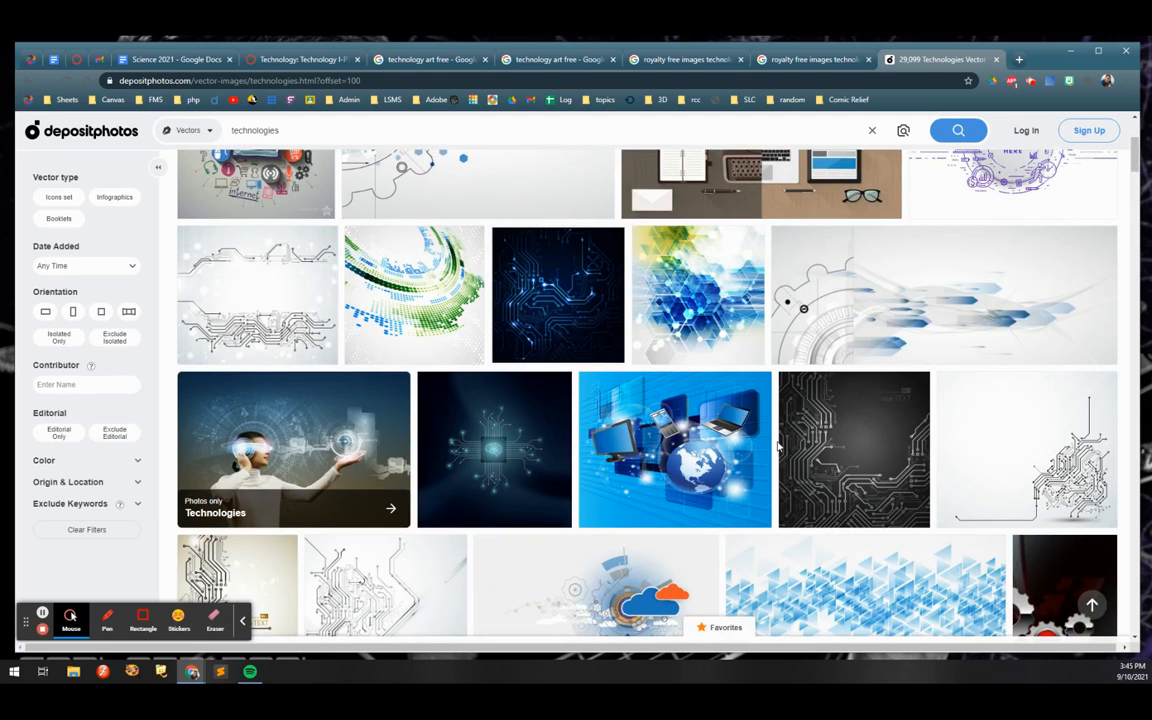
{"action": "scroll", "coordinate": [778, 447], "scroll_direction": "down", "scroll_amount": 2}
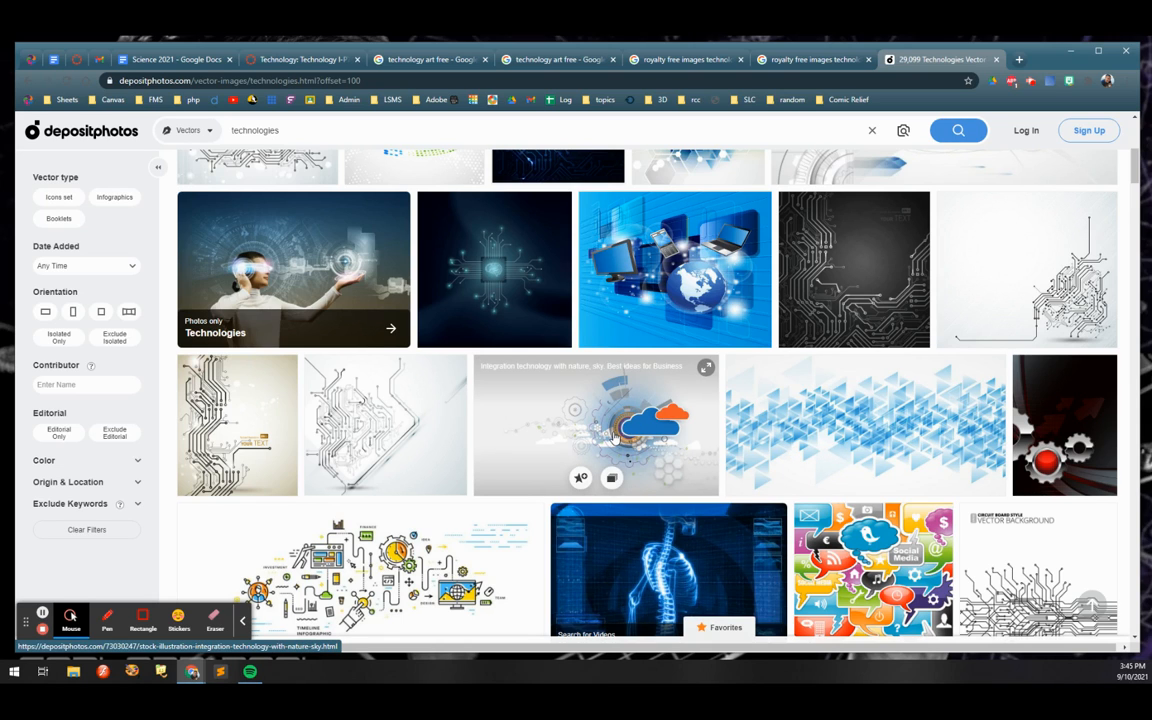
{"action": "left_click", "coordinate": [614, 430]}
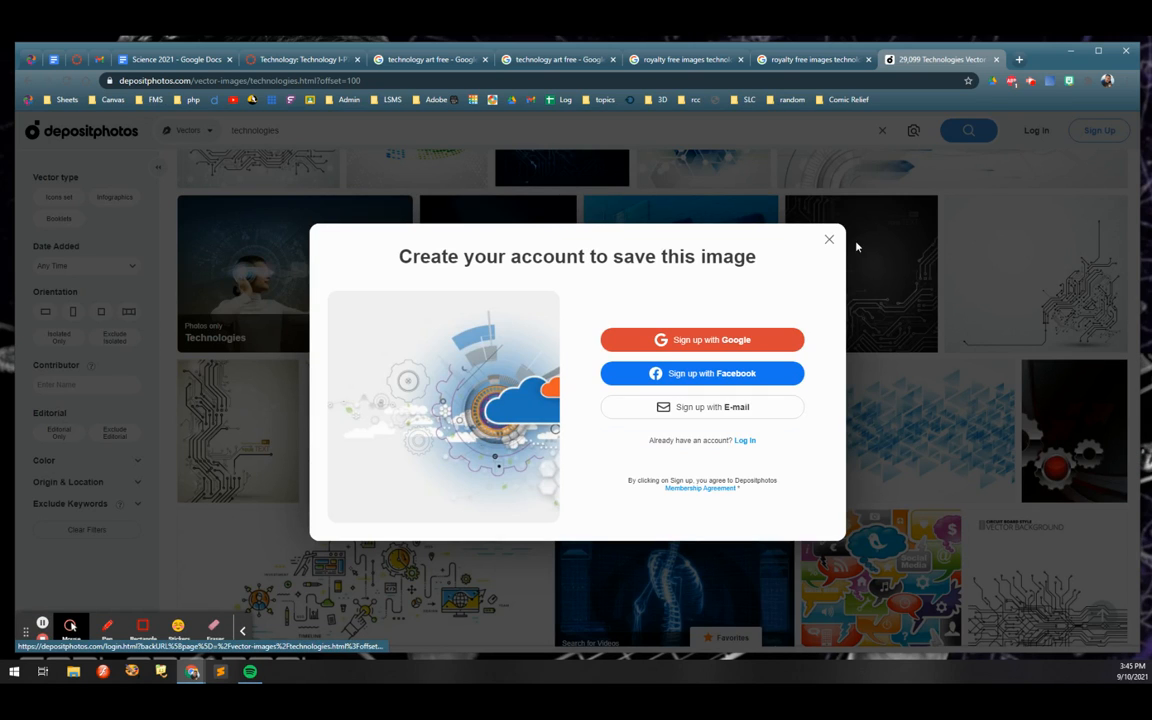
{"action": "left_click", "coordinate": [829, 239]}
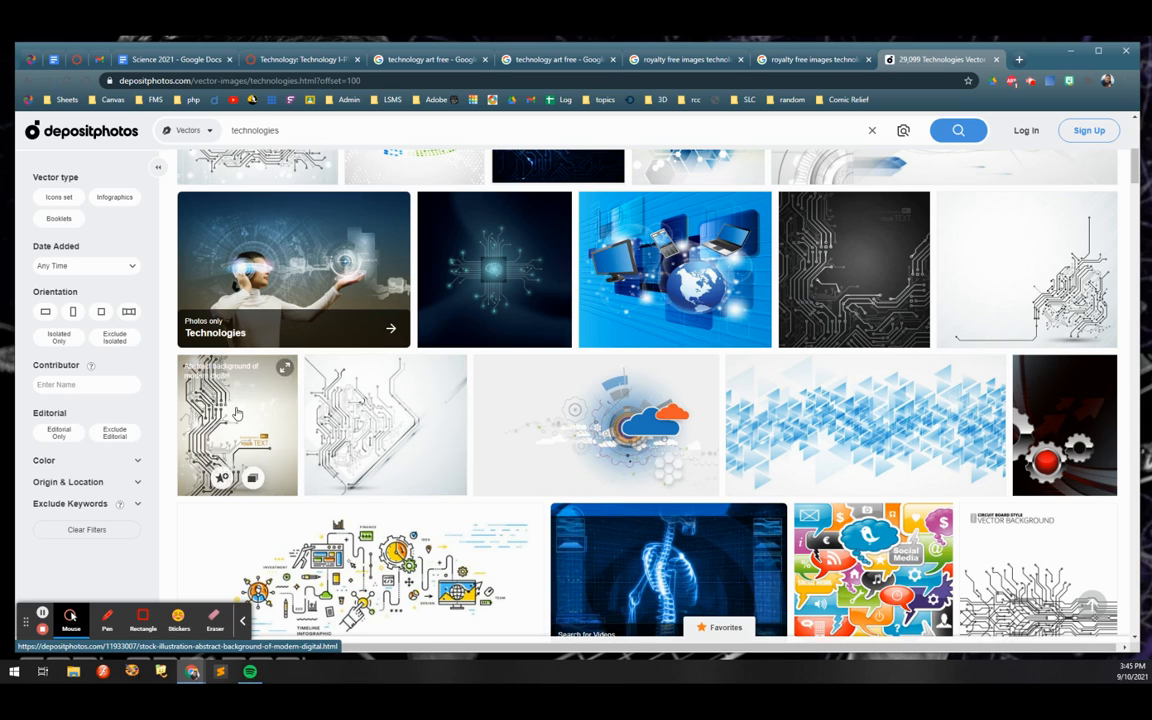
{"action": "left_click", "coordinate": [812, 59]}
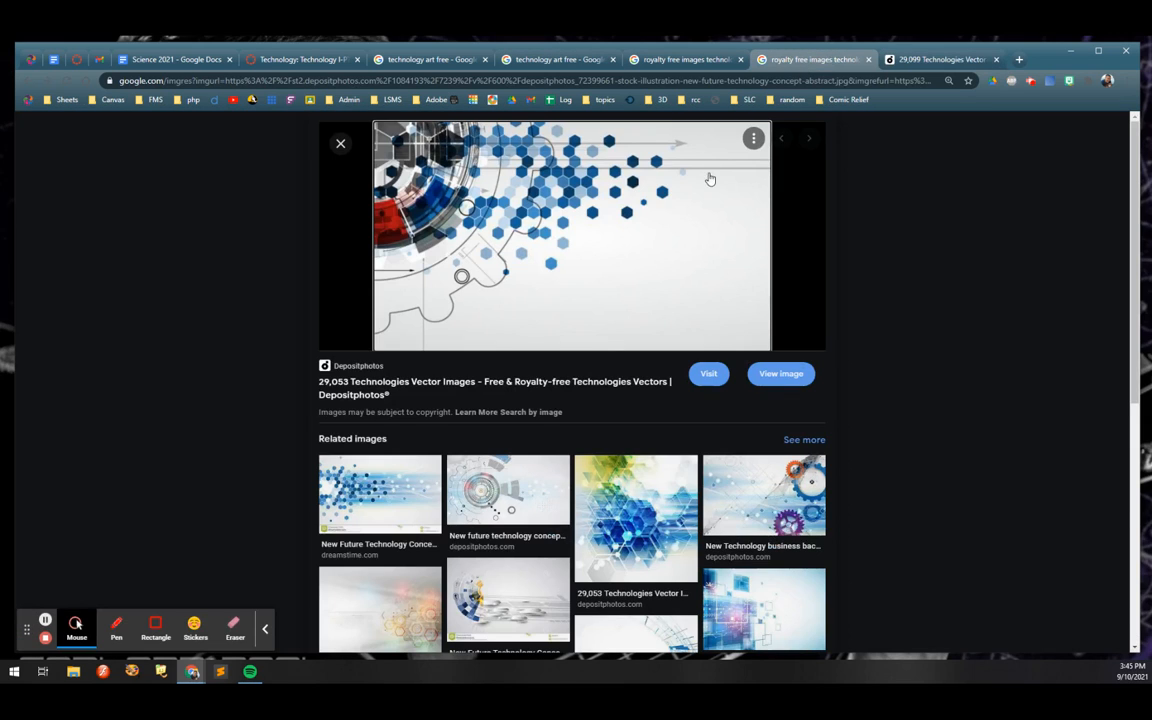
Open the iStock picture of hexagon icons over code in its own tab from the royalty free technology art results
{"action": "left_click", "coordinate": [678, 61]}
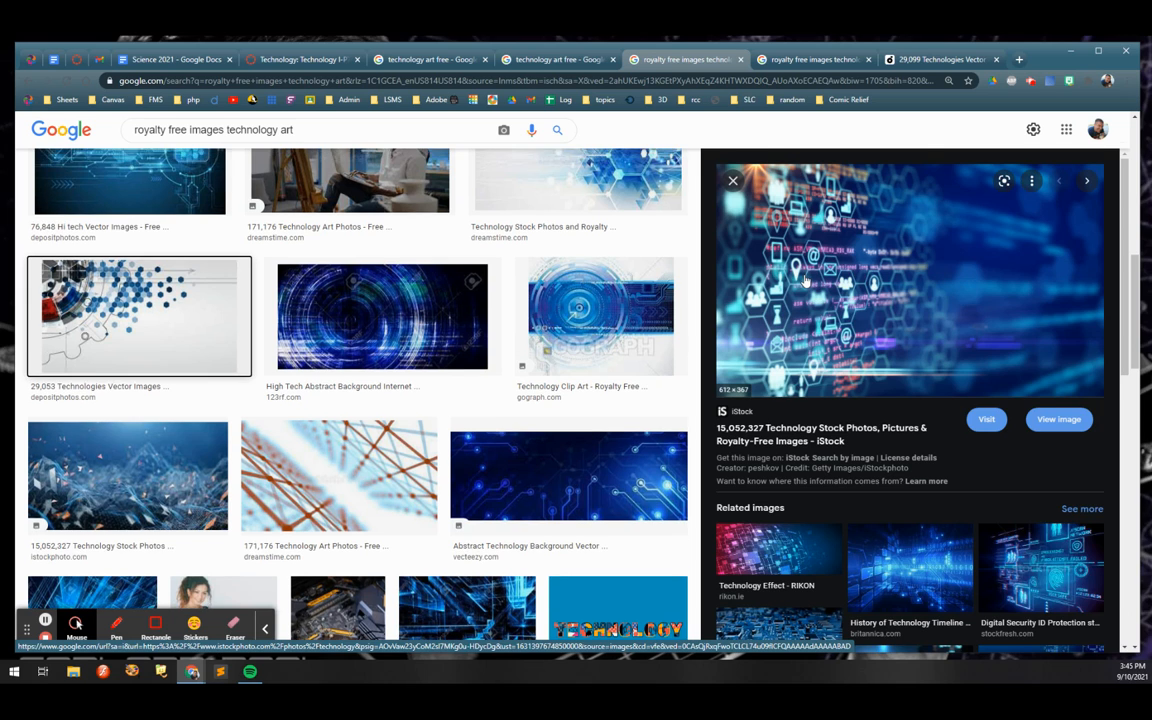
{"action": "scroll", "coordinate": [808, 286], "scroll_direction": "up", "scroll_amount": 2}
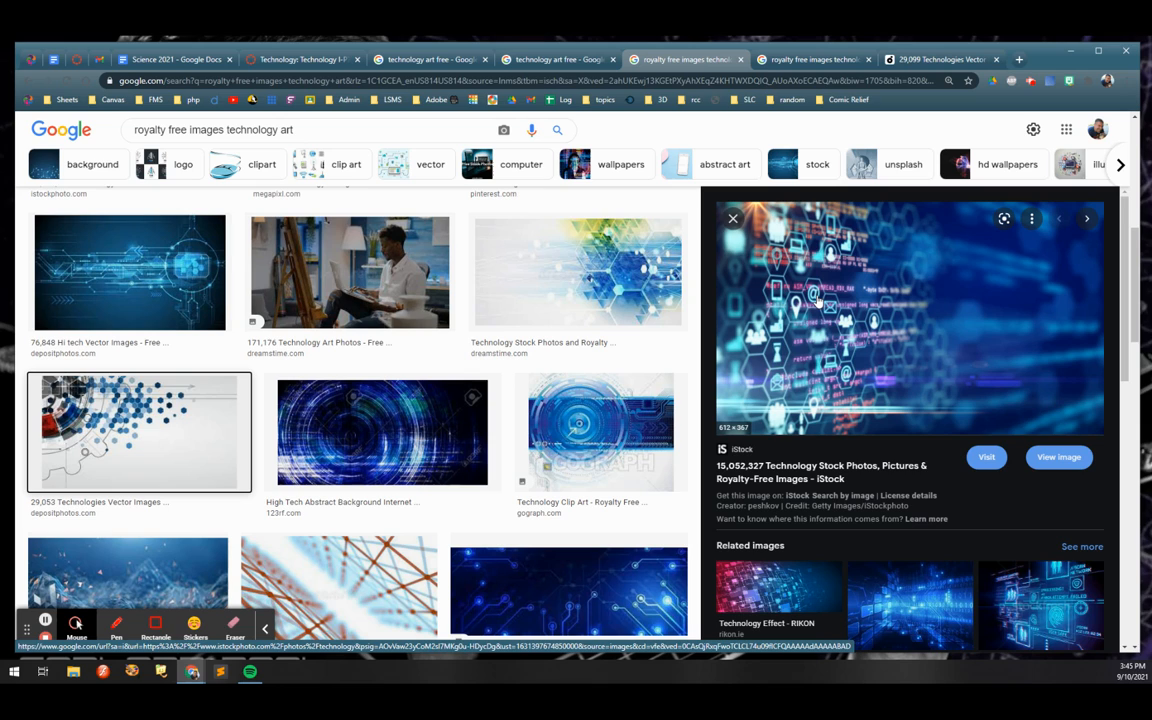
{"action": "right_click", "coordinate": [816, 298]}
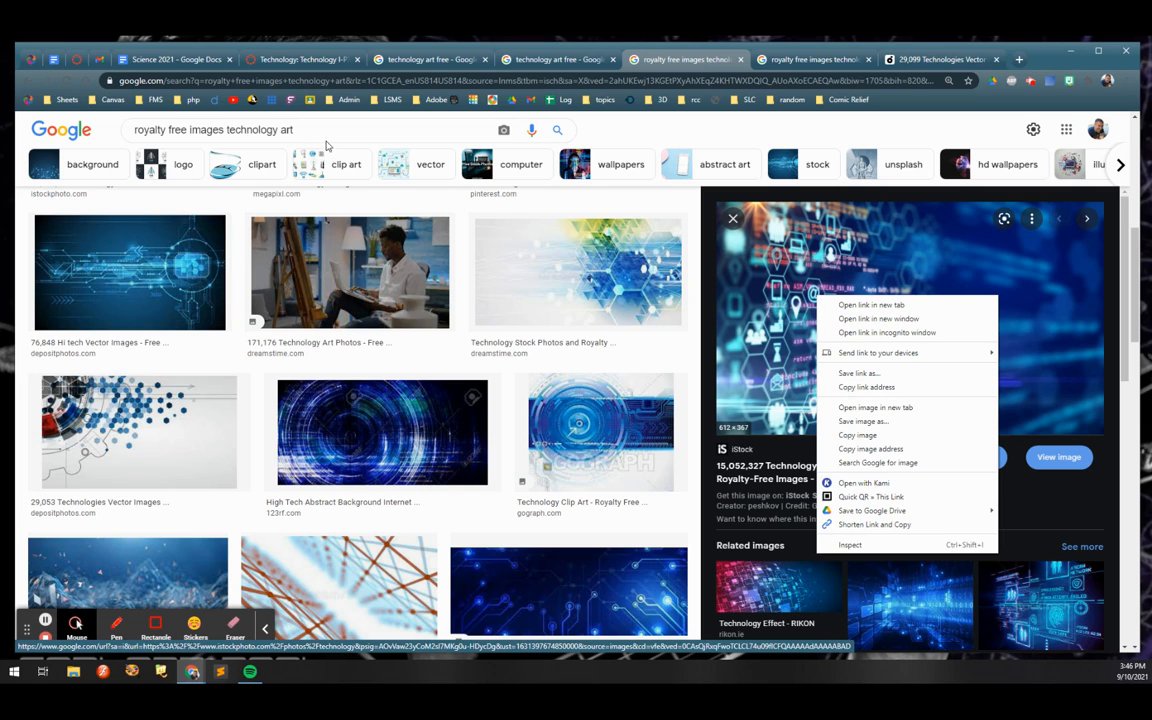
{"action": "left_click", "coordinate": [862, 408]}
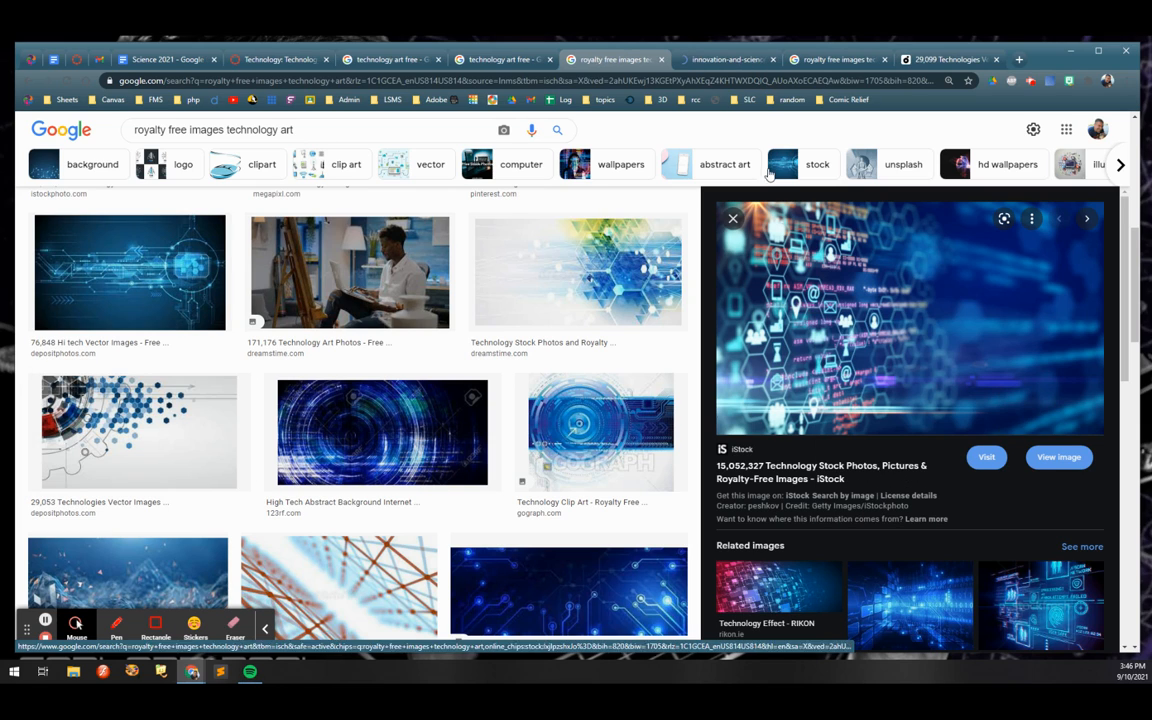
{"action": "left_click", "coordinate": [722, 59]}
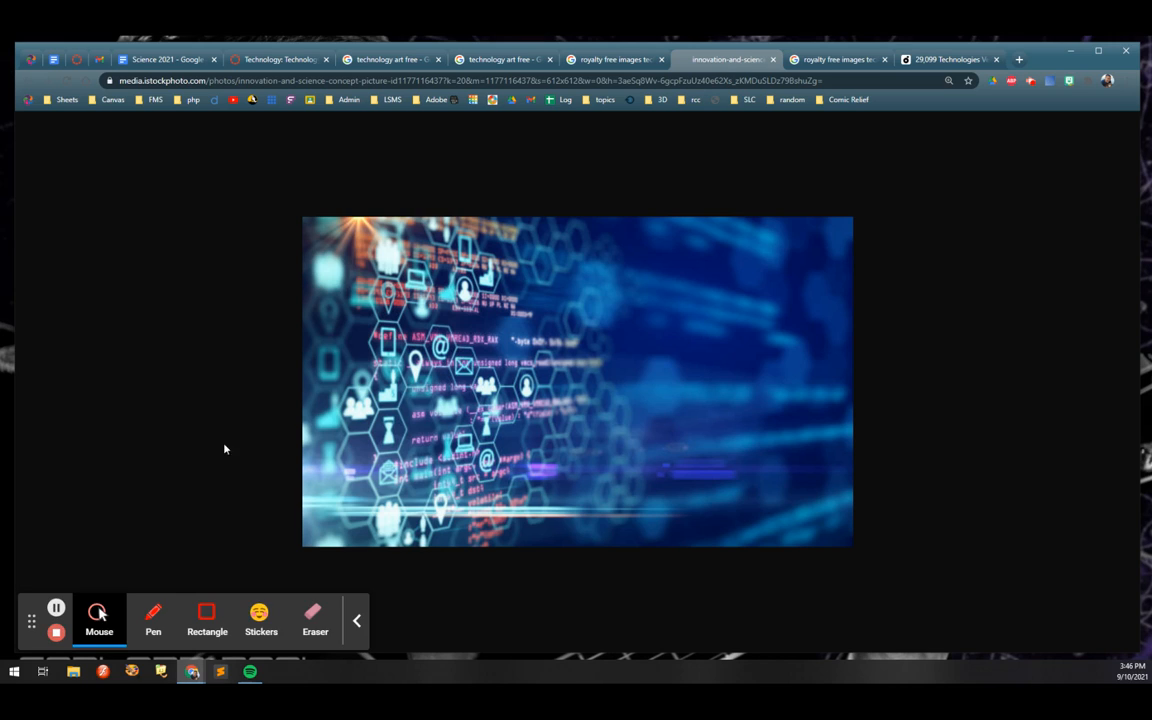
Launch Snipping Tool and capture the left part of the picture, covering the hexagon icons and code at full height
{"action": "left_click", "coordinate": [14, 672]}
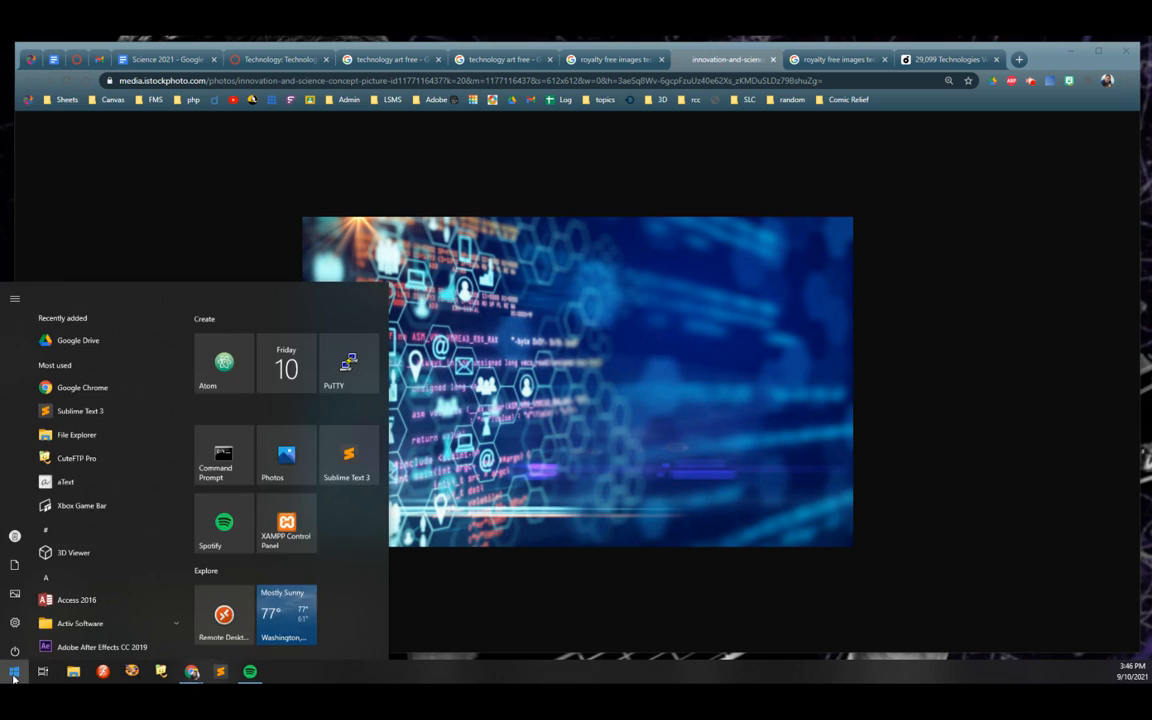
{"action": "left_click", "coordinate": [14, 674]}
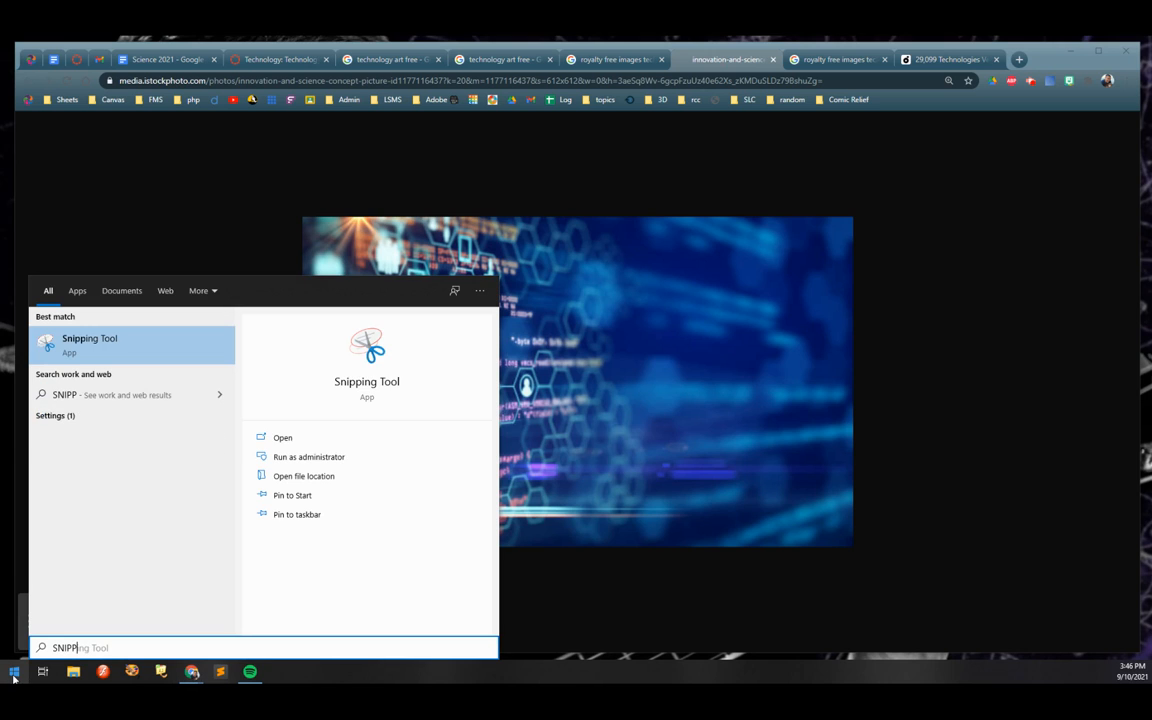
{"action": "key", "text": "Return"}
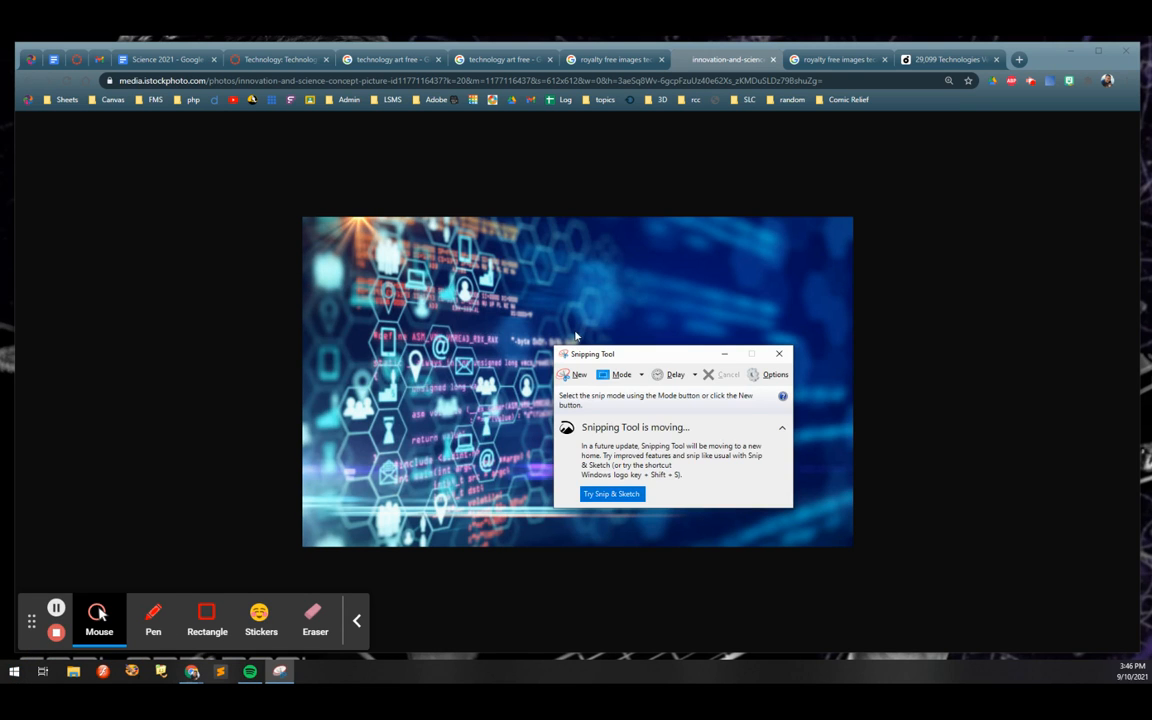
{"action": "left_click", "coordinate": [576, 375]}
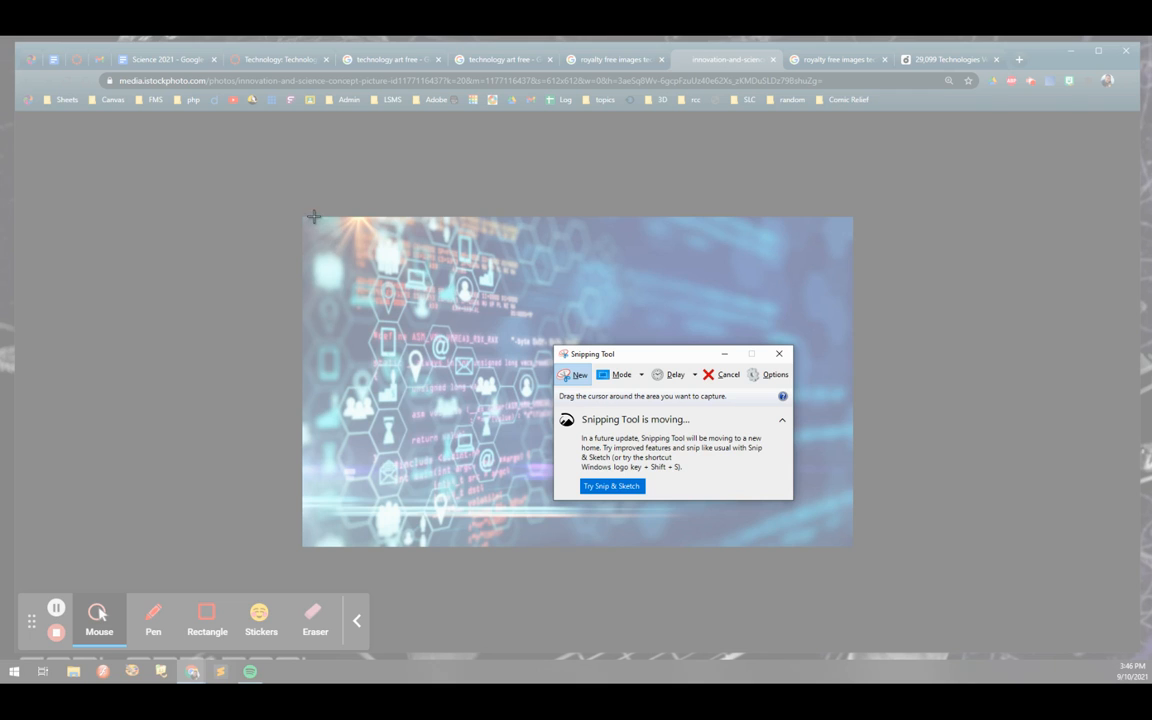
{"action": "left_click_drag", "start_coordinate": [302, 216], "coordinate": [554, 543]}
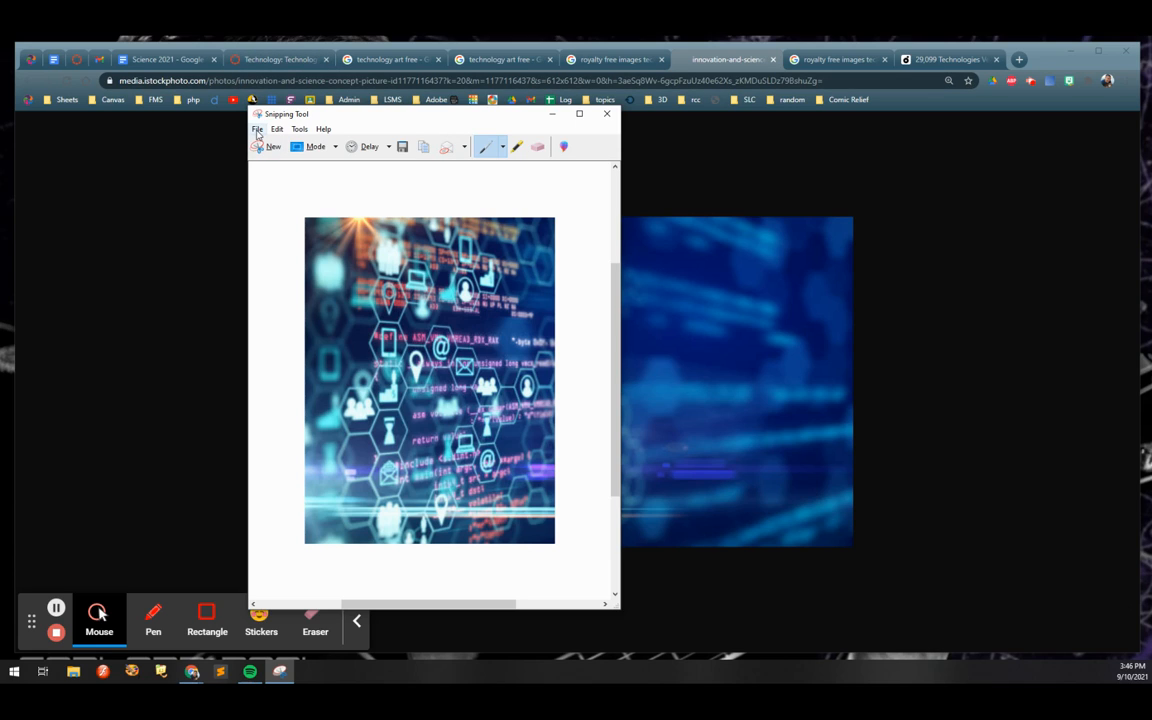
Save the snip in the Downloads folder as a JPEG file named Tech
{"action": "left_click", "coordinate": [257, 130]}
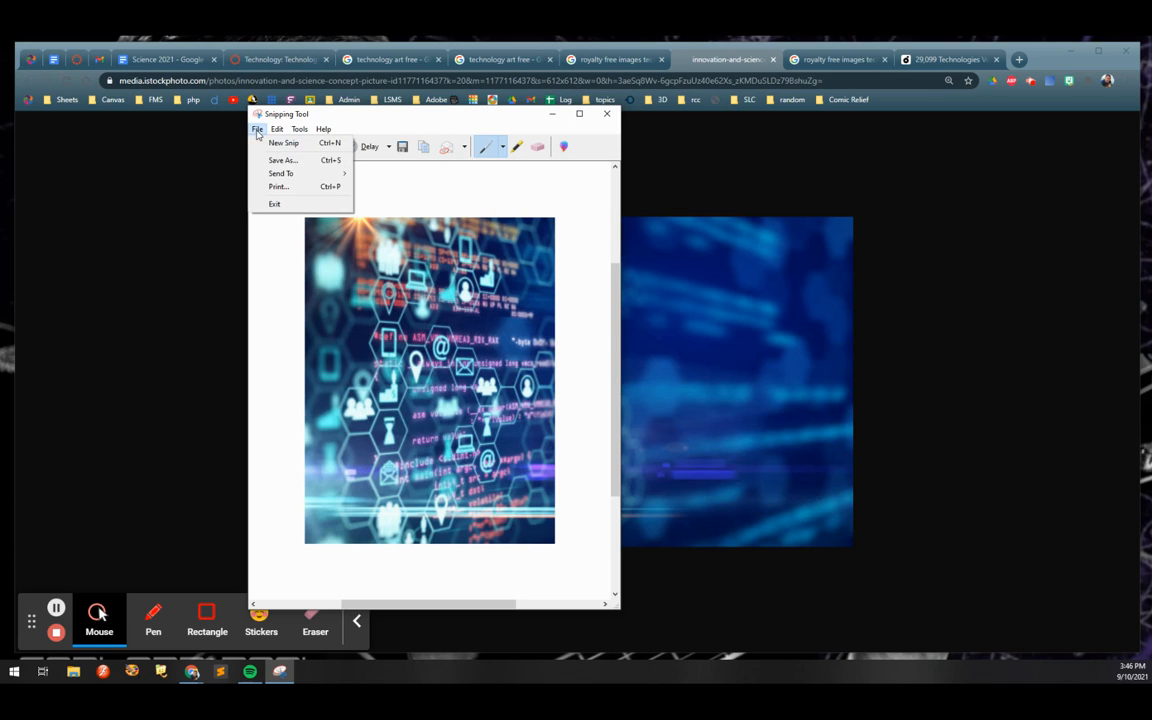
{"action": "left_click", "coordinate": [268, 159]}
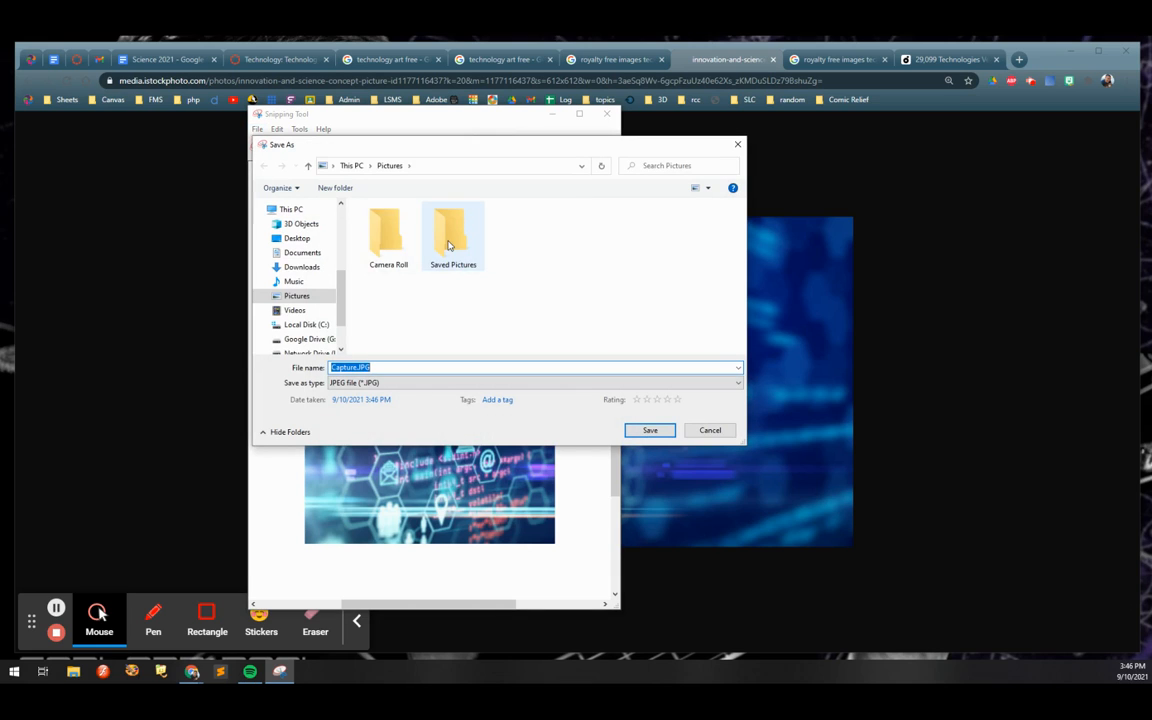
{"action": "left_click", "coordinate": [298, 268]}
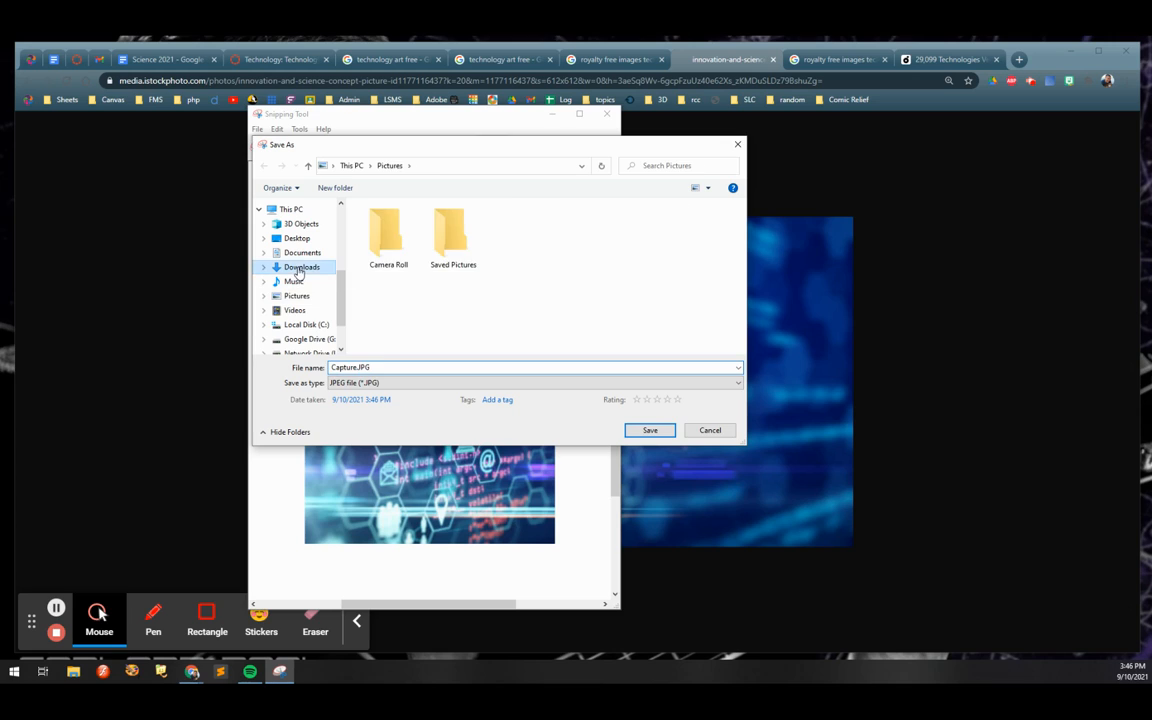
{"action": "type", "text": "t"}
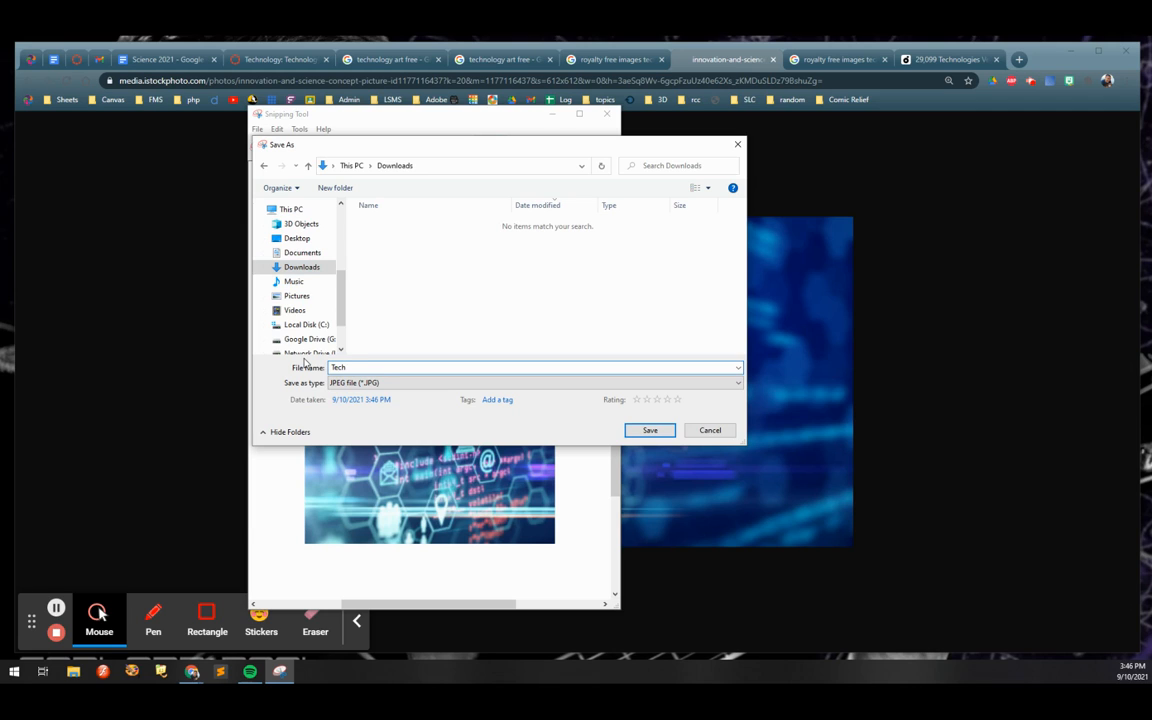
{"action": "key", "text": "Return"}
Return to the Canvas page editor and upload Tech.JPG from Downloads into the empty white cell beside the daily schedule
{"action": "left_click", "coordinate": [272, 59]}
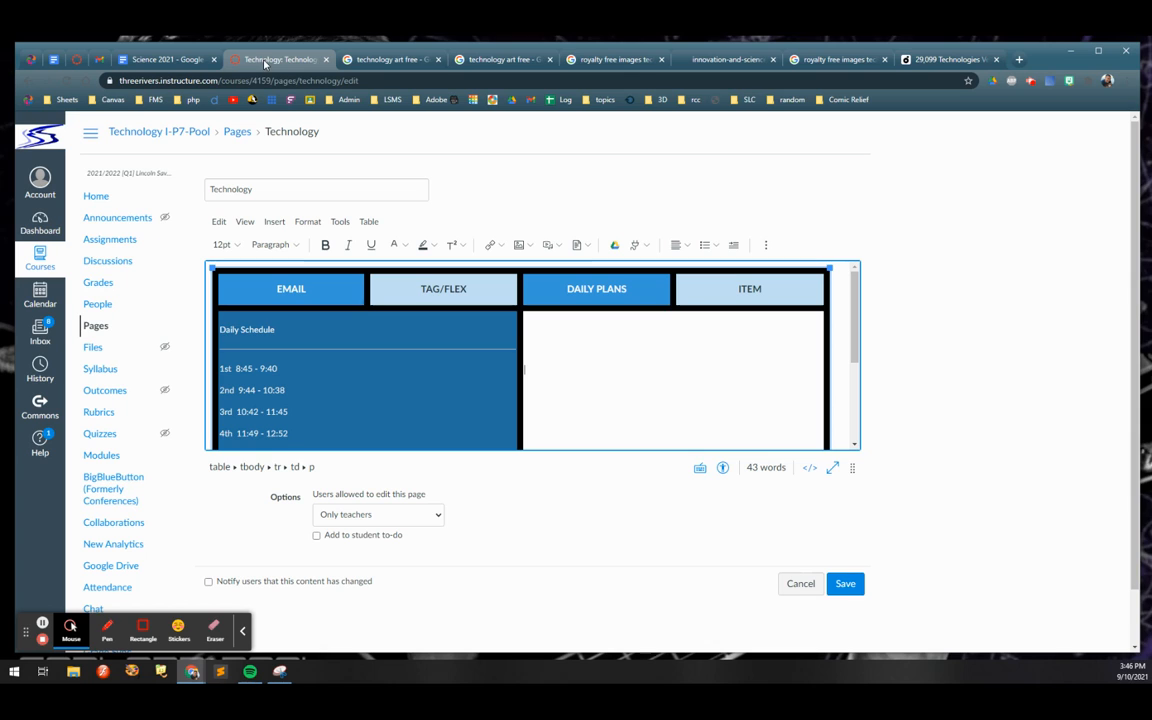
{"action": "left_click", "coordinate": [601, 347]}
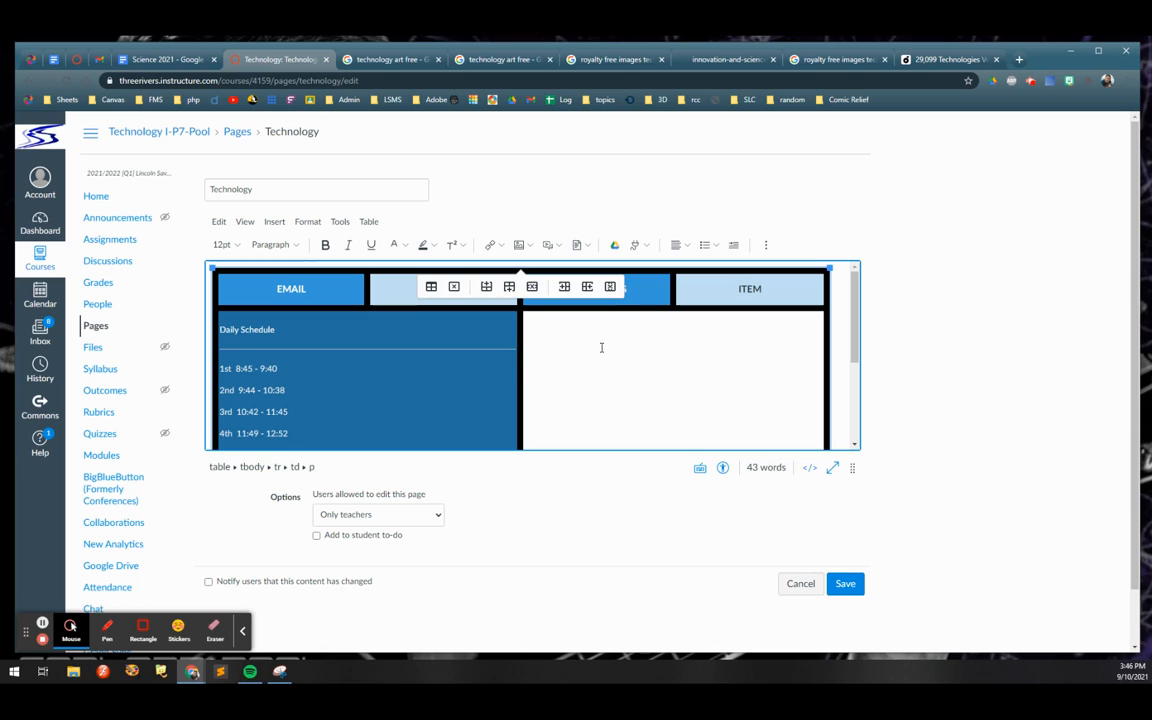
{"action": "left_click", "coordinate": [274, 221]}
{"action": "mouse_move", "coordinate": [287, 266]}
{"action": "left_click", "coordinate": [380, 266]}
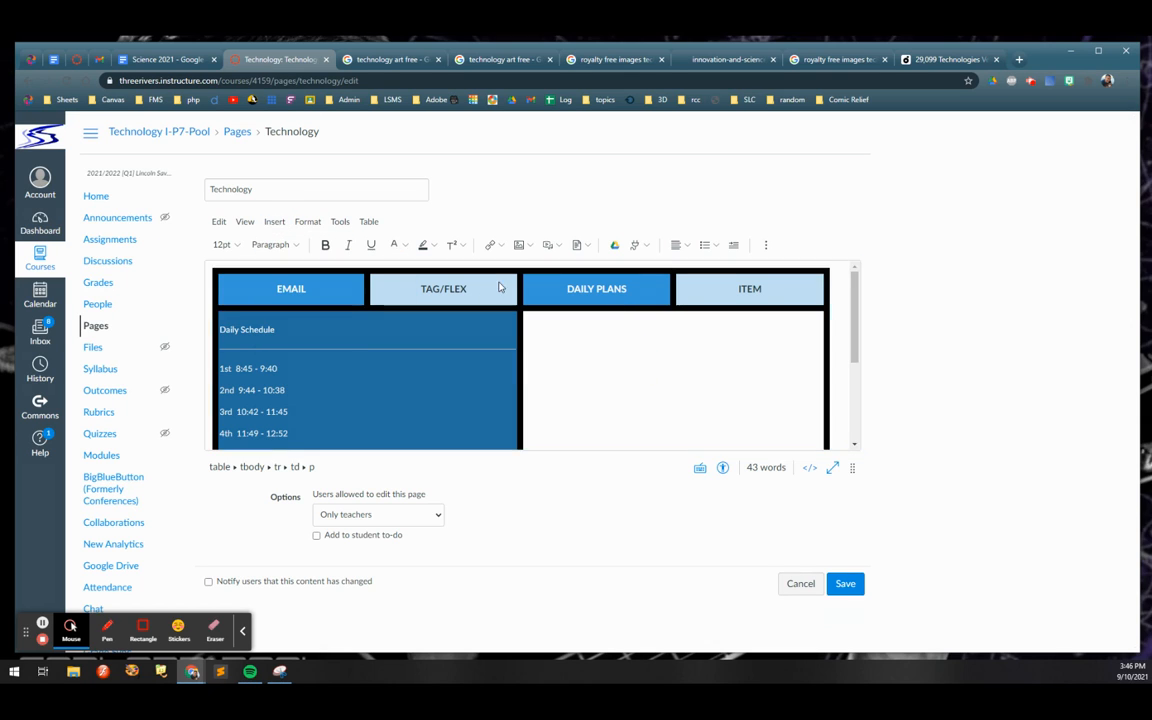
{"action": "left_click", "coordinate": [447, 337]}
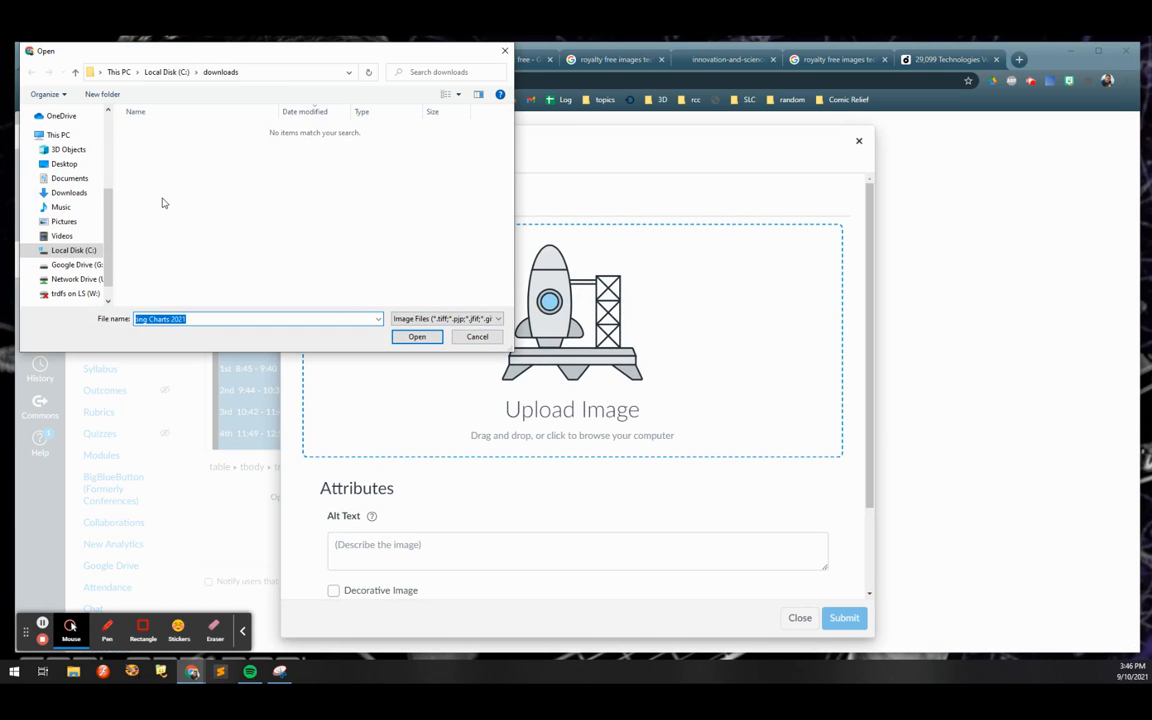
{"action": "left_click", "coordinate": [86, 193]}
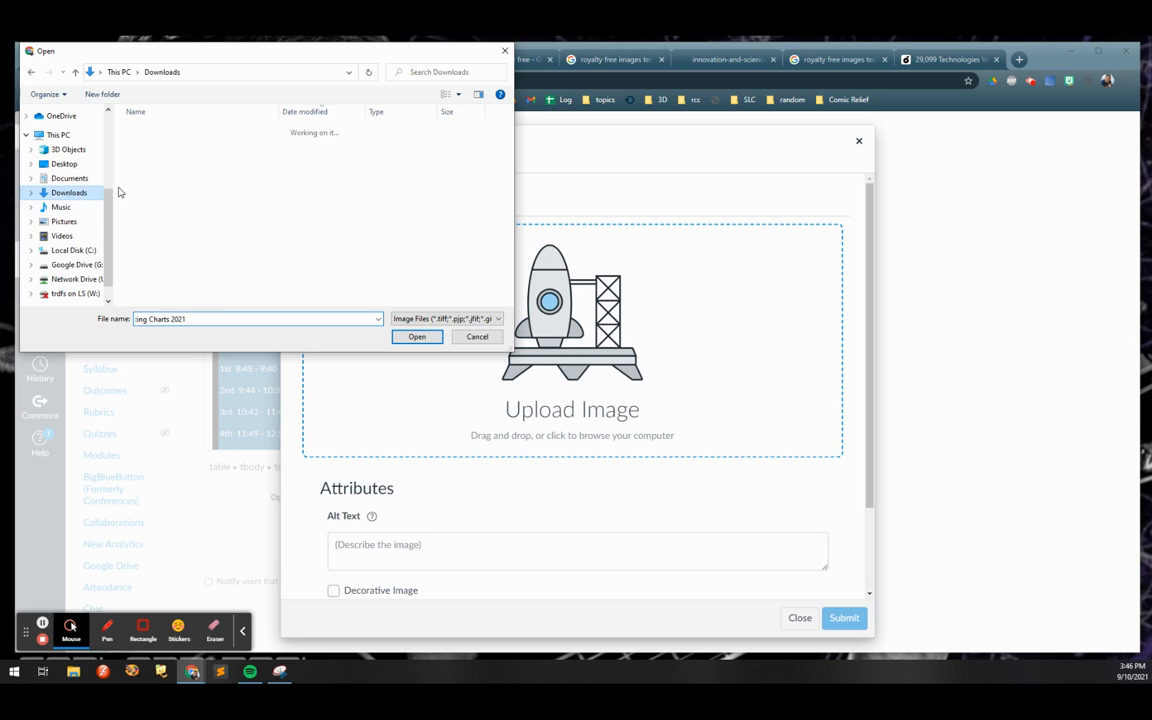
{"action": "double_click", "coordinate": [152, 148]}
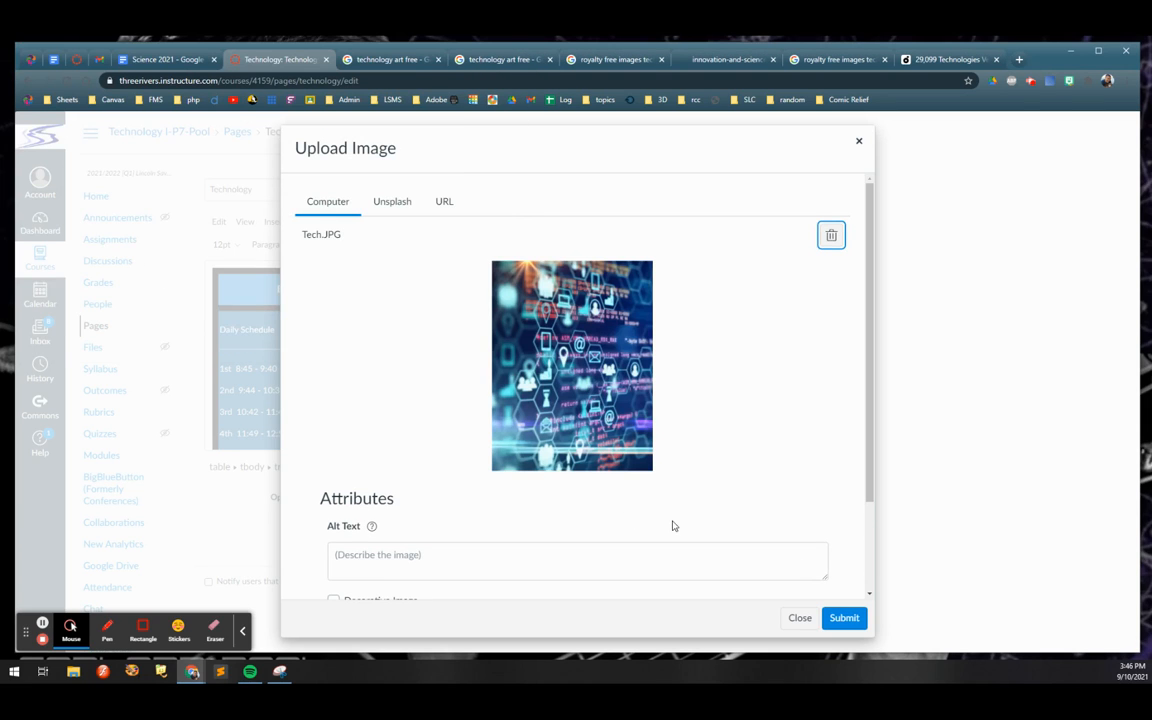
{"action": "left_click", "coordinate": [852, 618]}
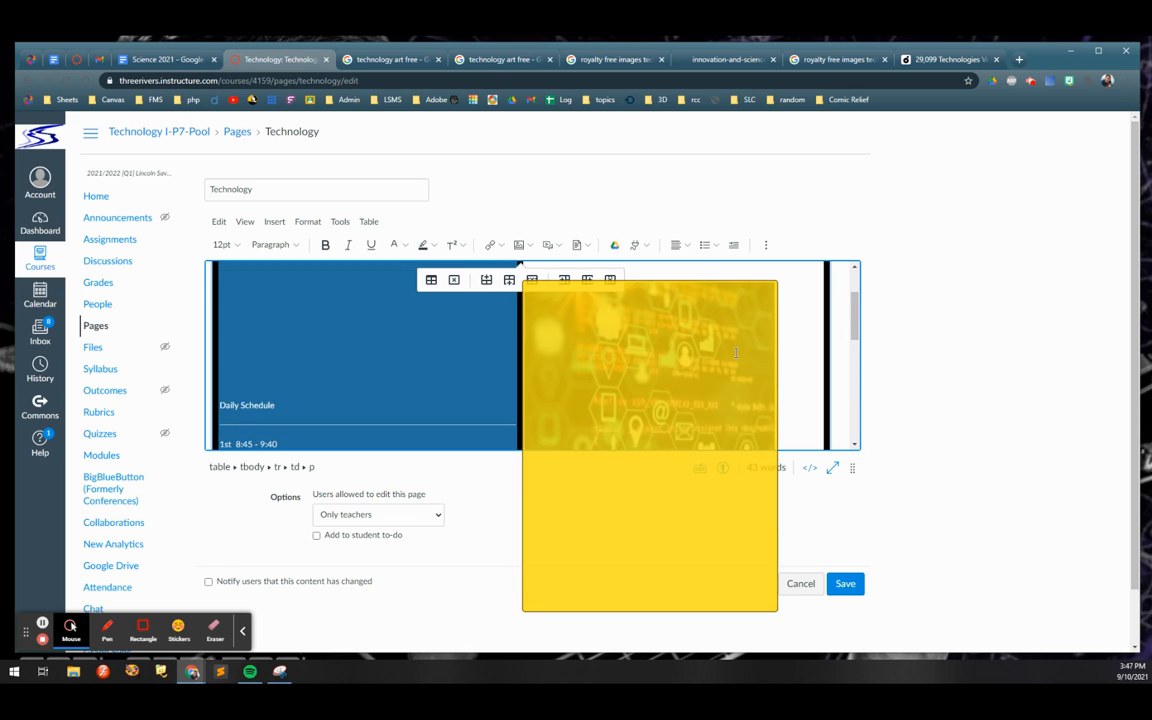
Center the technology image in its table cell and remove a blank line above it
{"action": "left_click", "coordinate": [640, 310]}
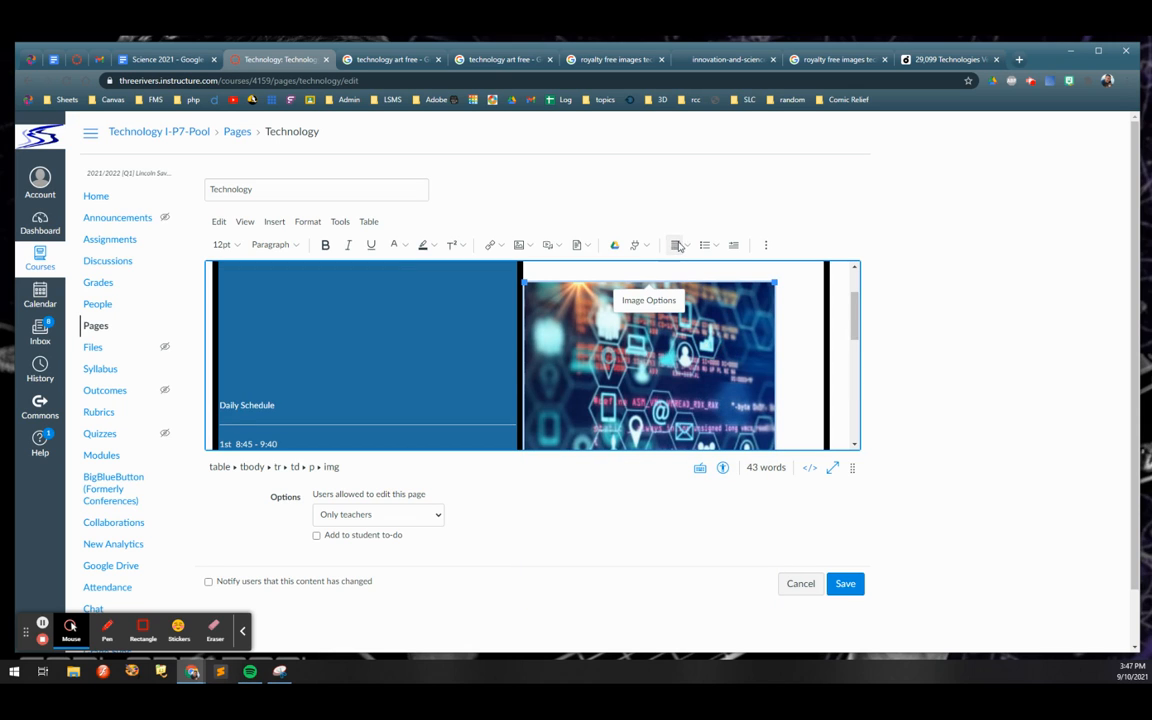
{"action": "left_click", "coordinate": [686, 245]}
{"action": "left_click", "coordinate": [703, 269]}
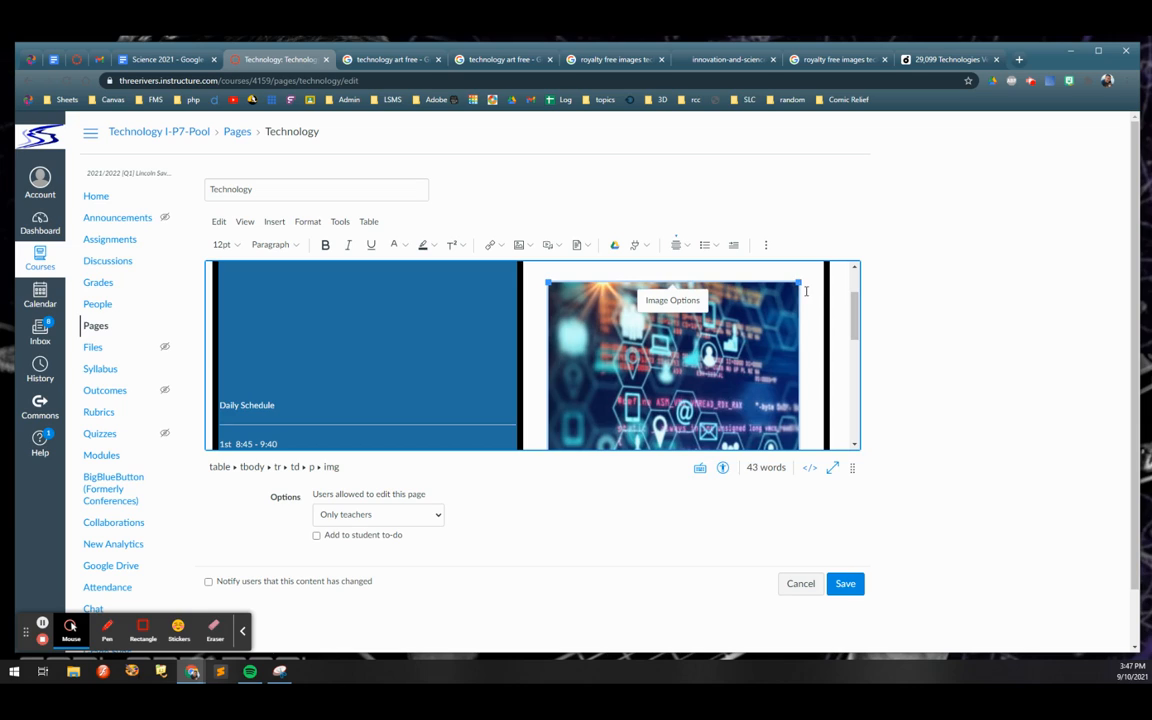
{"action": "left_click", "coordinate": [805, 291]}
{"action": "scroll", "coordinate": [765, 336], "scroll_direction": "up", "scroll_amount": 2}
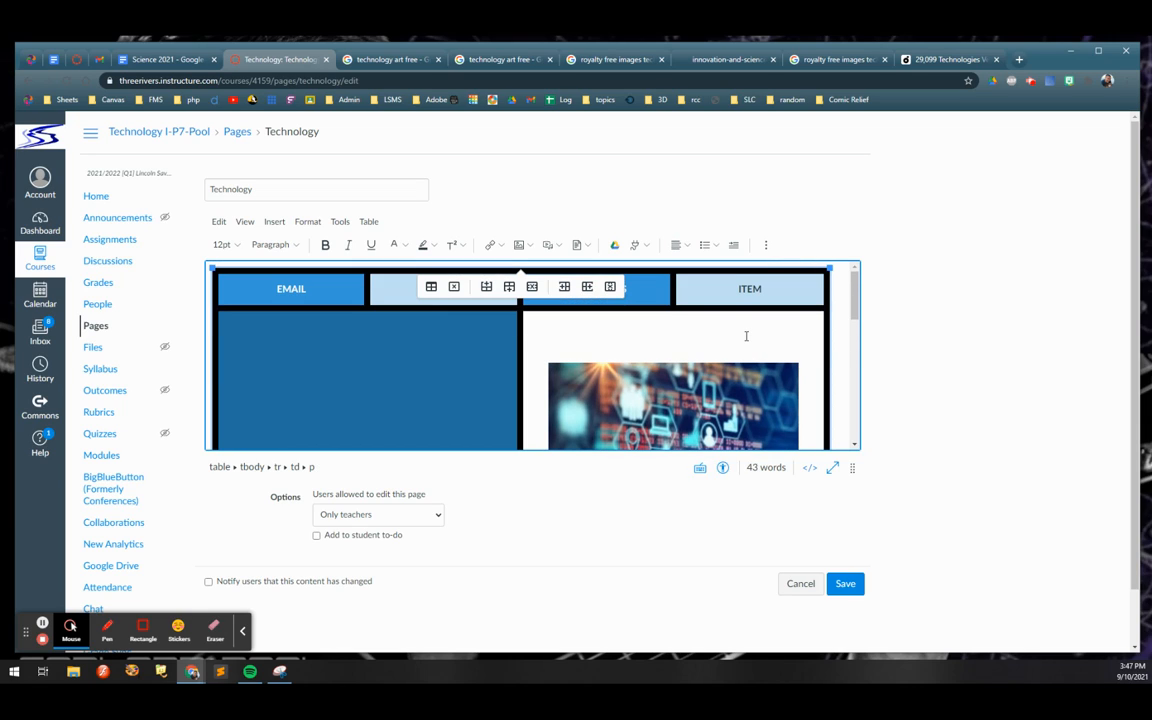
{"action": "key", "text": "BackSpace"}
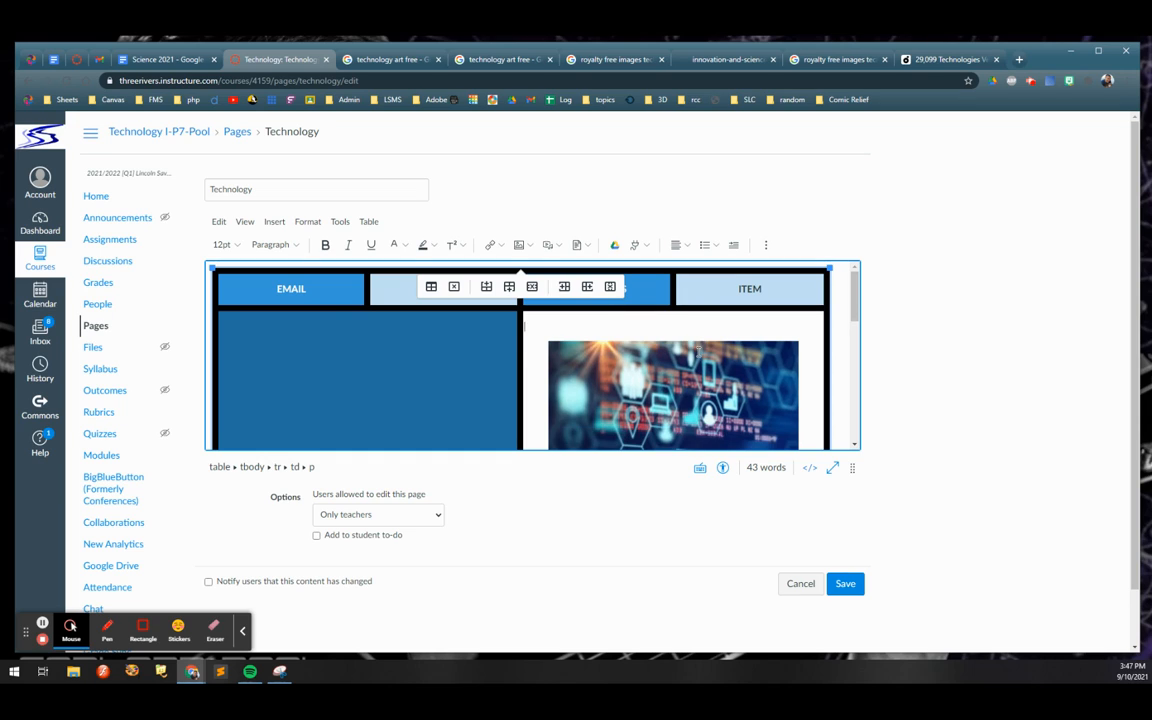
{"action": "scroll", "coordinate": [698, 347], "scroll_direction": "down", "scroll_amount": 2}
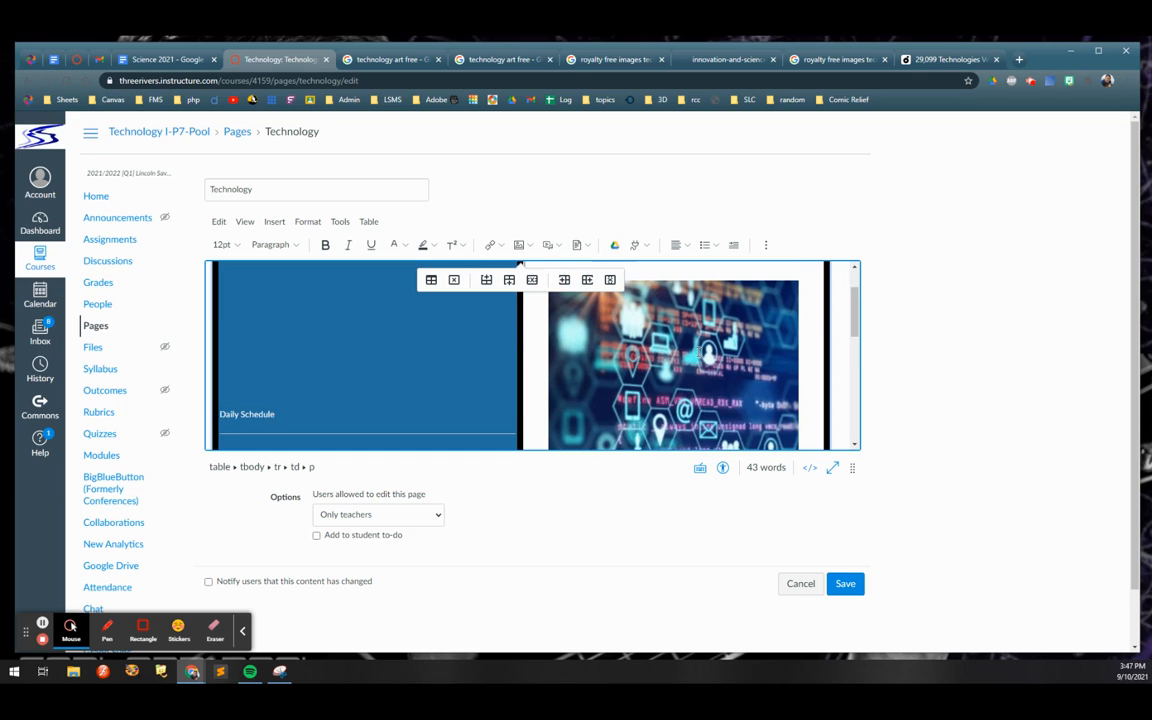
{"action": "key", "text": "Up"}
{"action": "key", "text": "Up"}
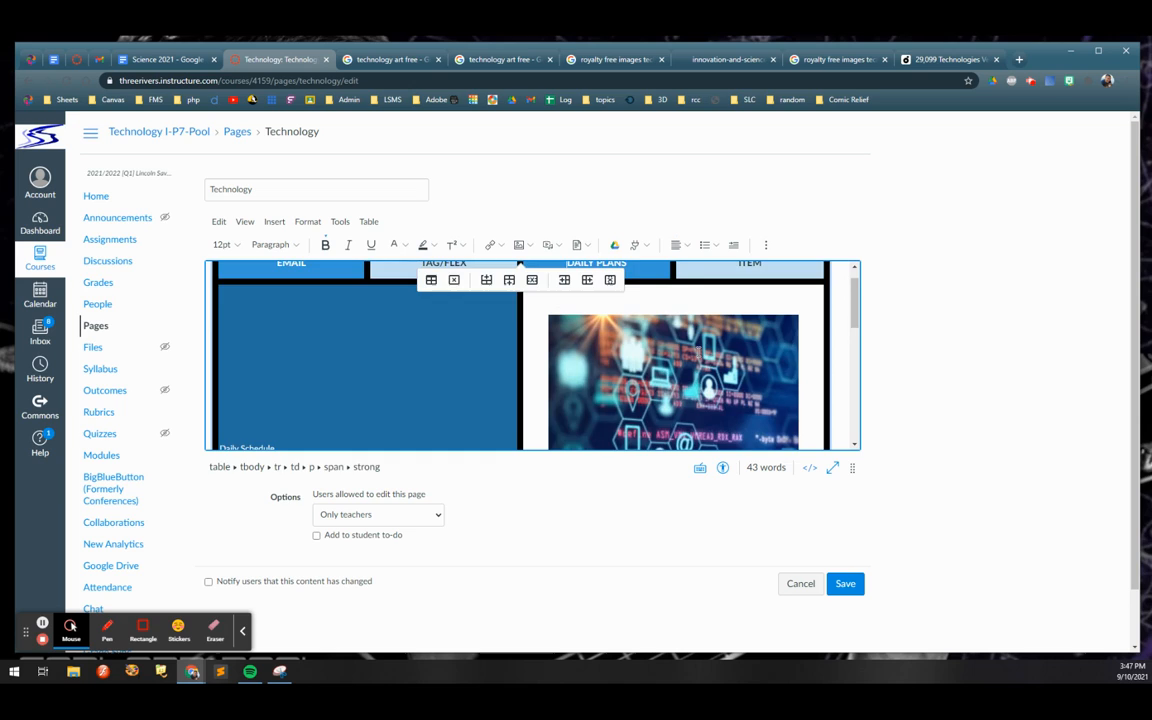
{"action": "key", "text": "Down"}
{"action": "key", "text": "Down"}
{"action": "key", "text": "Down"}
{"action": "key", "text": "Down"}
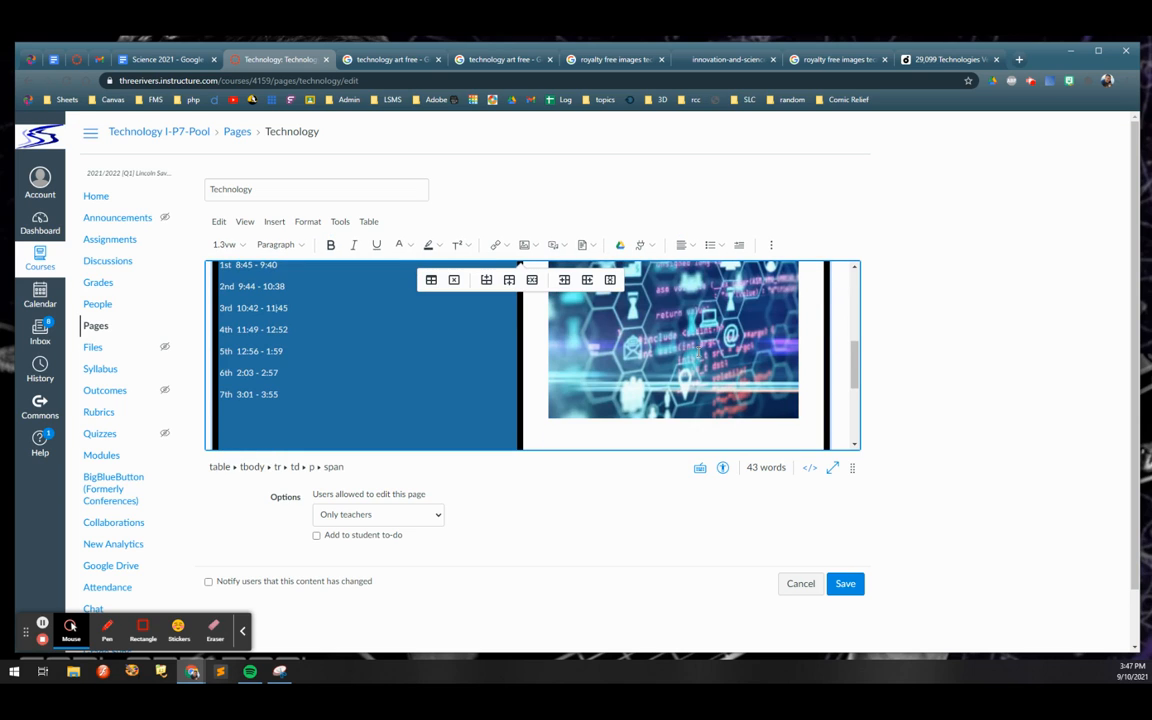
{"action": "key", "text": "Up"}
{"action": "scroll", "coordinate": [801, 329], "scroll_direction": "up", "scroll_amount": 3}
Set the background color of the table cell holding the technology image to black
{"action": "left_click", "coordinate": [801, 328]}
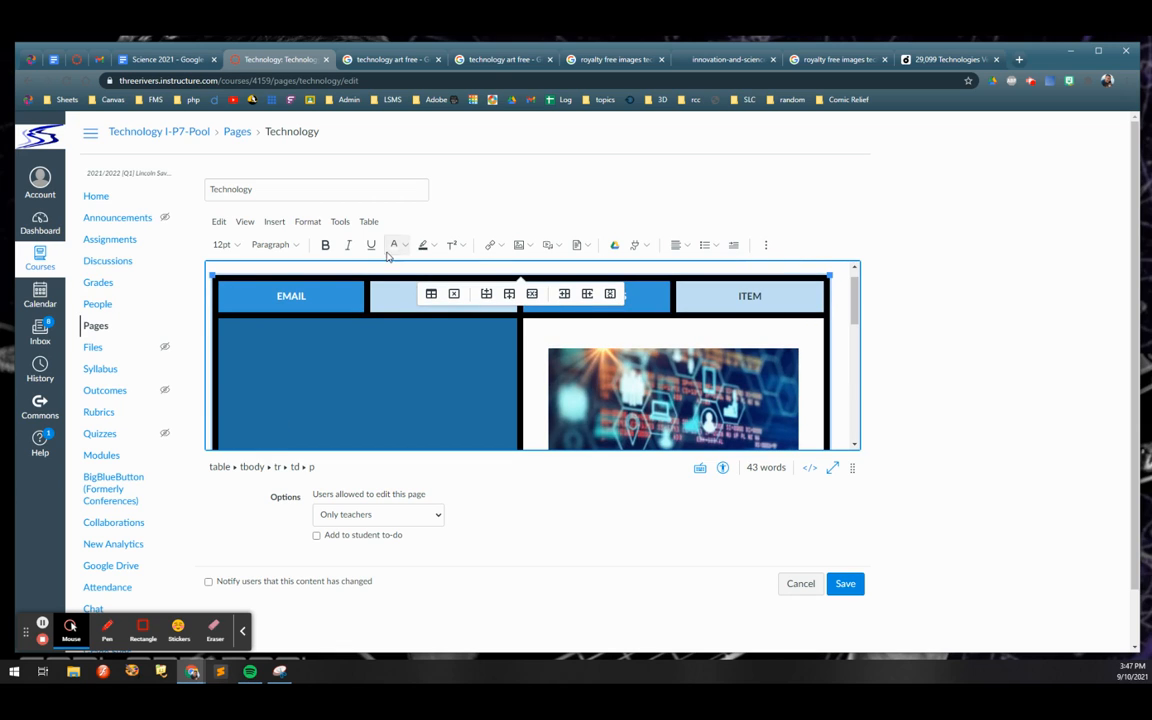
{"action": "left_click", "coordinate": [340, 222]}
{"action": "left_click", "coordinate": [368, 221]}
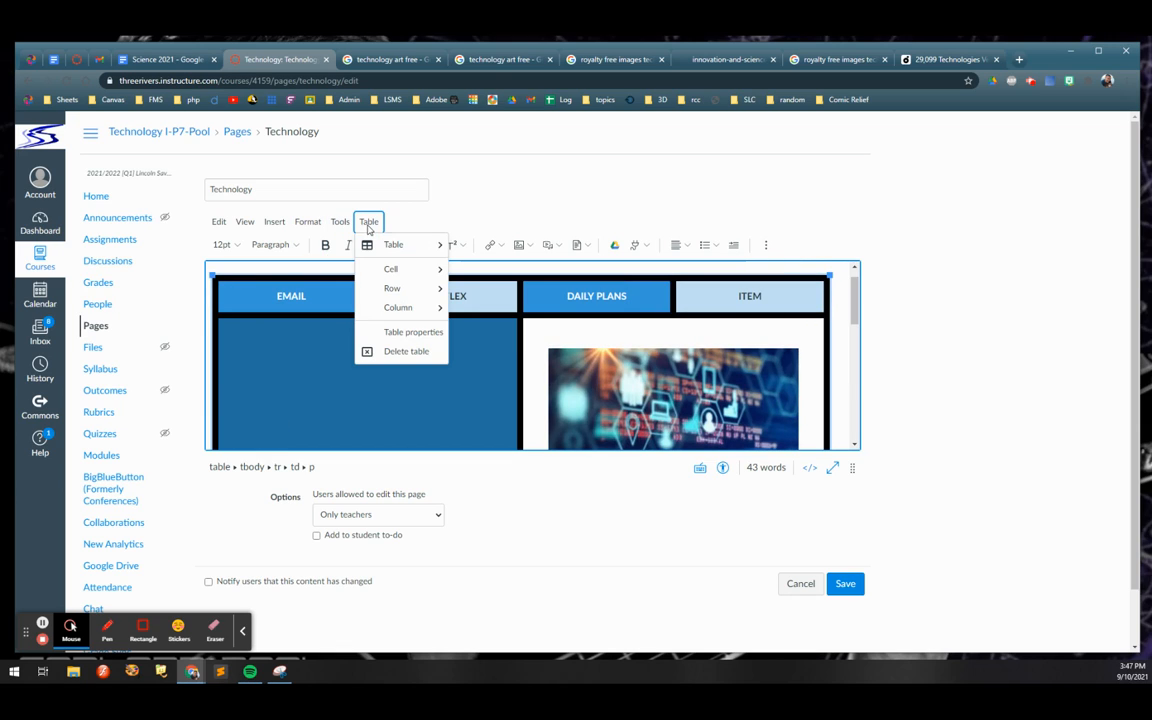
{"action": "mouse_move", "coordinate": [391, 268]}
{"action": "left_click", "coordinate": [490, 272]}
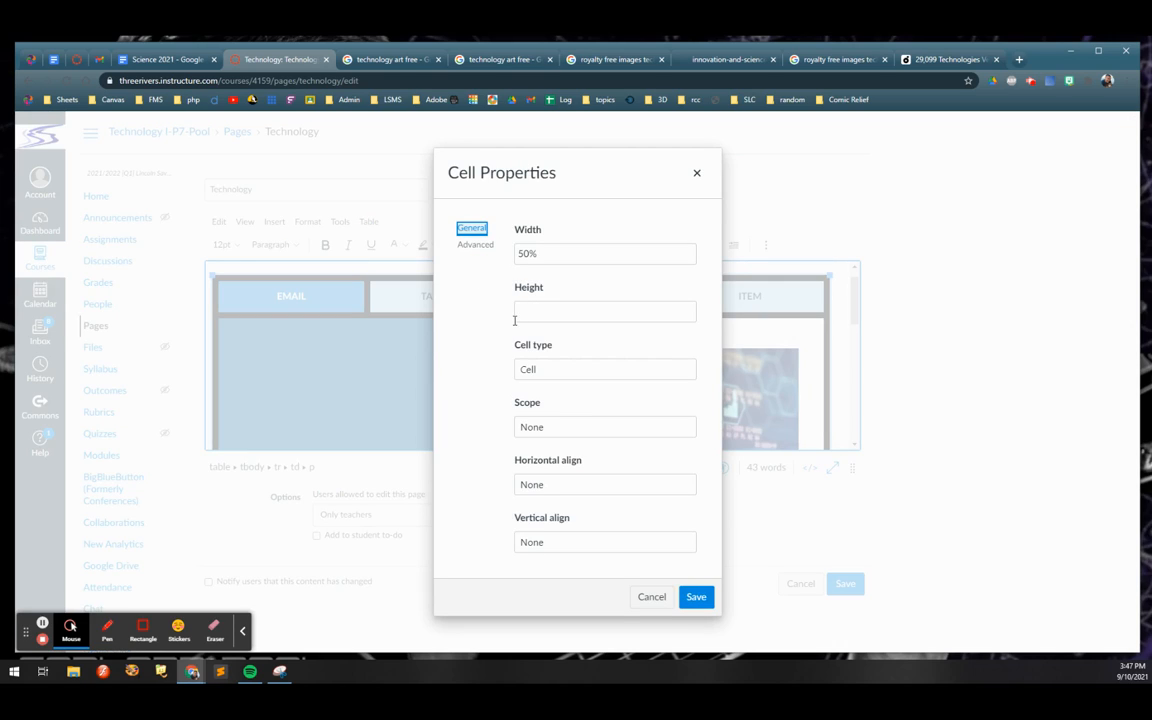
{"action": "left_click", "coordinate": [480, 247]}
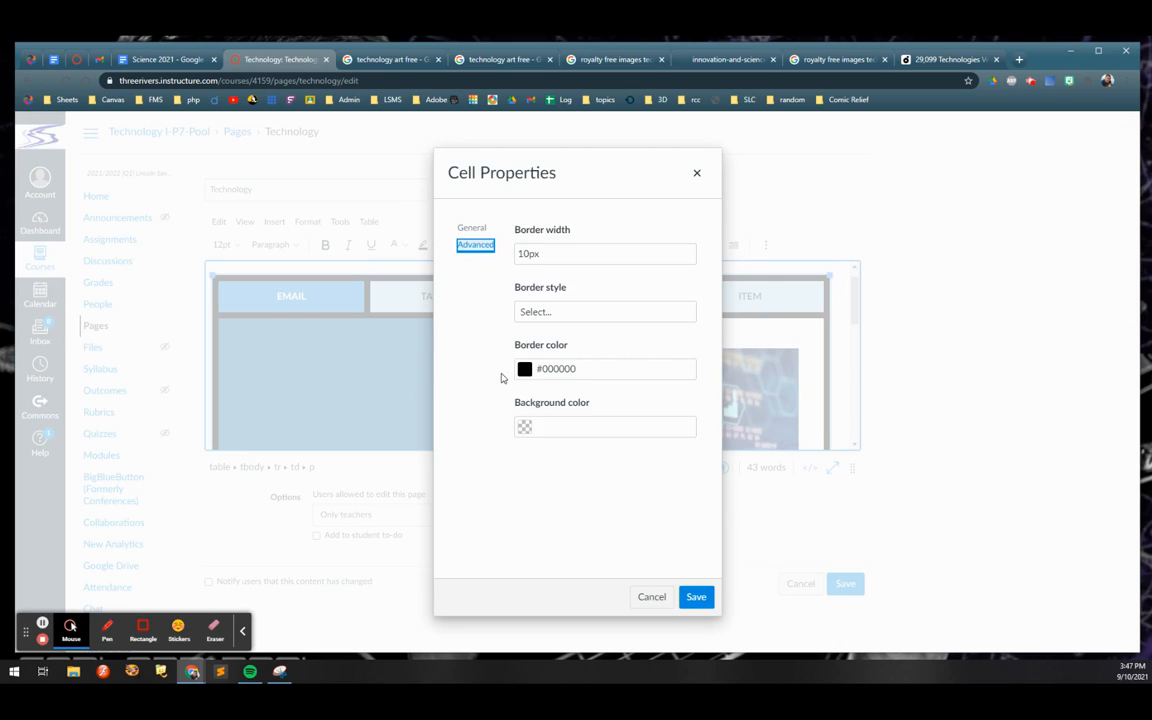
{"action": "left_click", "coordinate": [525, 428]}
{"action": "left_click", "coordinate": [527, 515]}
{"action": "left_click", "coordinate": [696, 596]}
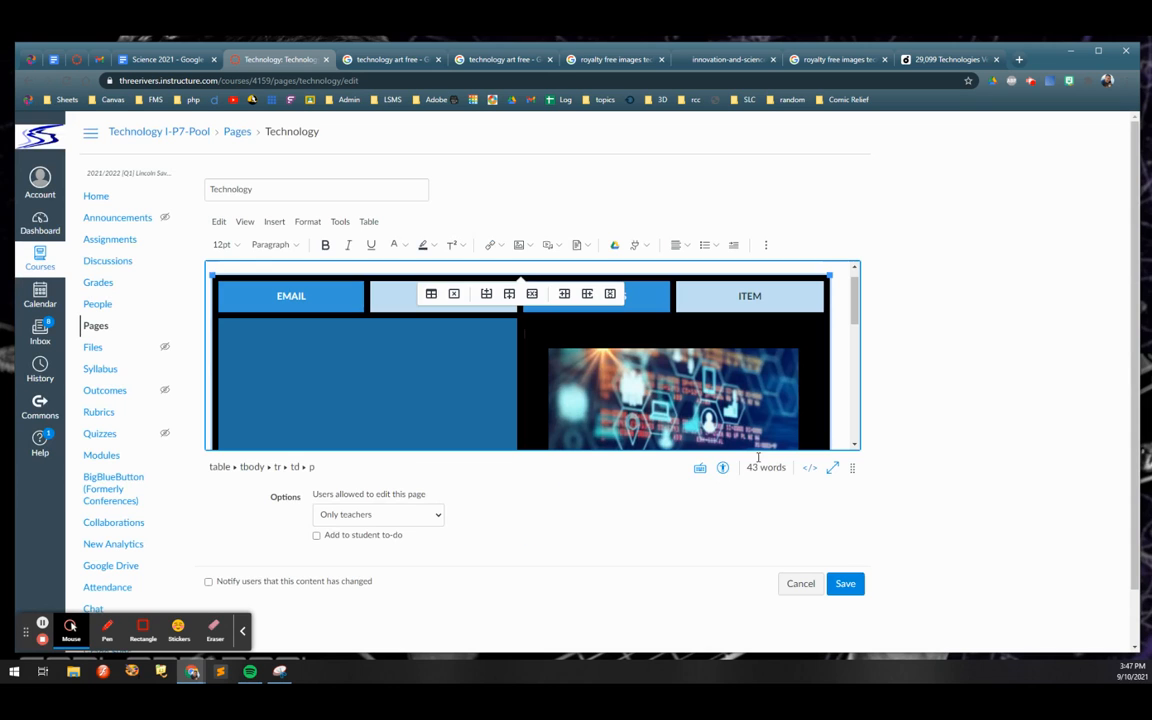
Enlarge the technology image from its corners so it spans nearly the full width of its table cell
{"action": "left_click", "coordinate": [470, 375]}
{"action": "scroll", "coordinate": [525, 400], "scroll_direction": "down", "scroll_amount": 3}
{"action": "scroll", "coordinate": [525, 400], "scroll_direction": "up", "scroll_amount": 1}
{"action": "scroll", "coordinate": [673, 383], "scroll_direction": "up", "scroll_amount": 3}
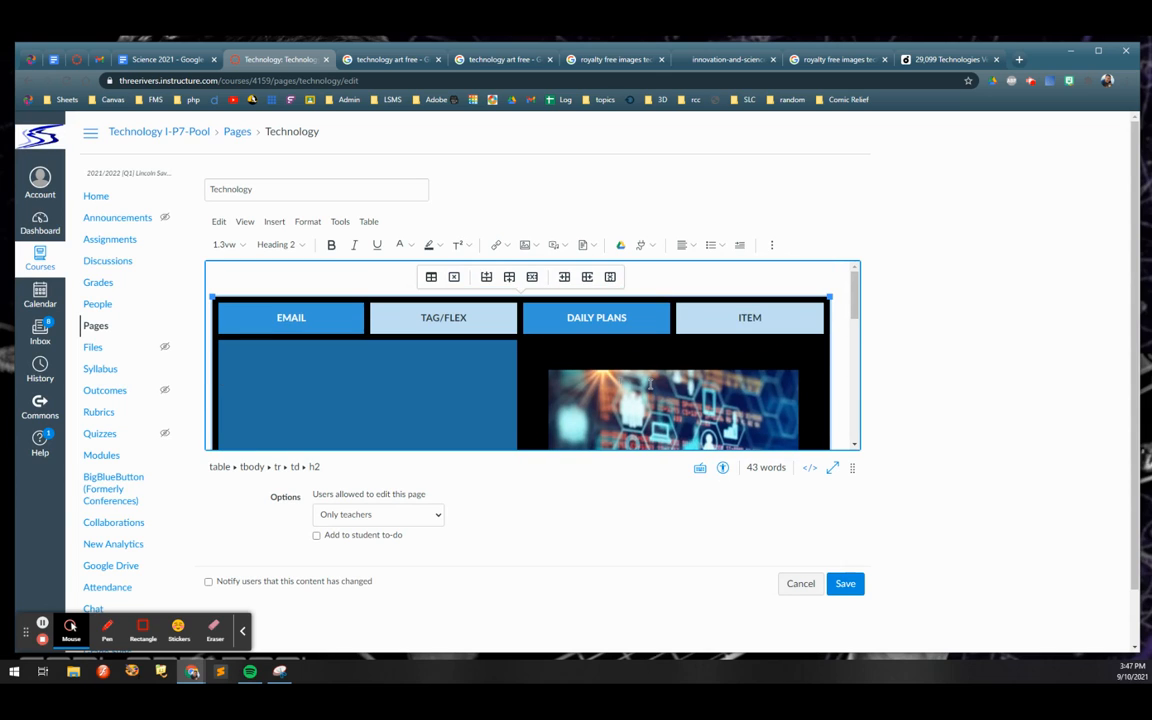
{"action": "left_click", "coordinate": [562, 383]}
{"action": "mouse_move", "coordinate": [550, 372]}
{"action": "left_mouse_down"}
{"action": "mouse_move", "coordinate": [527, 342]}
{"action": "mouse_move", "coordinate": [535, 368]}
{"action": "left_mouse_up"}
{"action": "left_click_drag", "start_coordinate": [810, 371], "coordinate": [818, 362]}
Try to remove the blank line above the technology image
{"action": "left_click", "coordinate": [569, 353]}
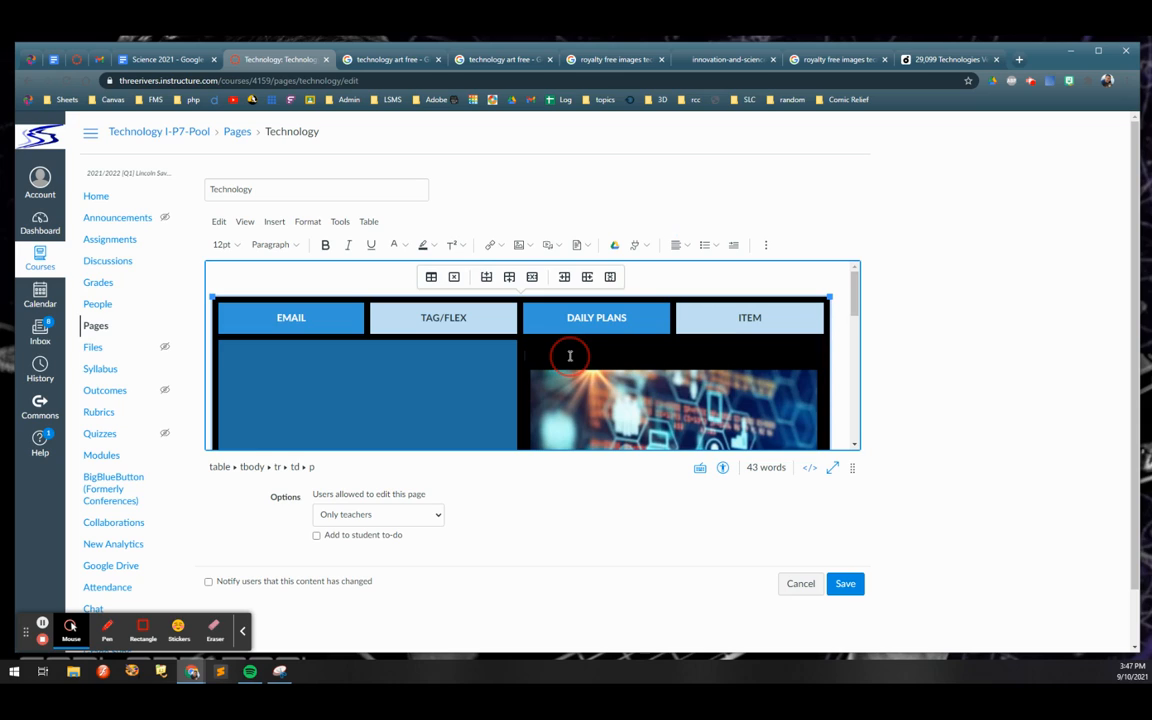
{"action": "key", "text": "Delete"}
{"action": "left_click", "coordinate": [580, 357]}
Delete the surplus blank lines below the technology image in its black table cell
{"action": "scroll", "coordinate": [700, 375], "scroll_direction": "down", "scroll_amount": 6}
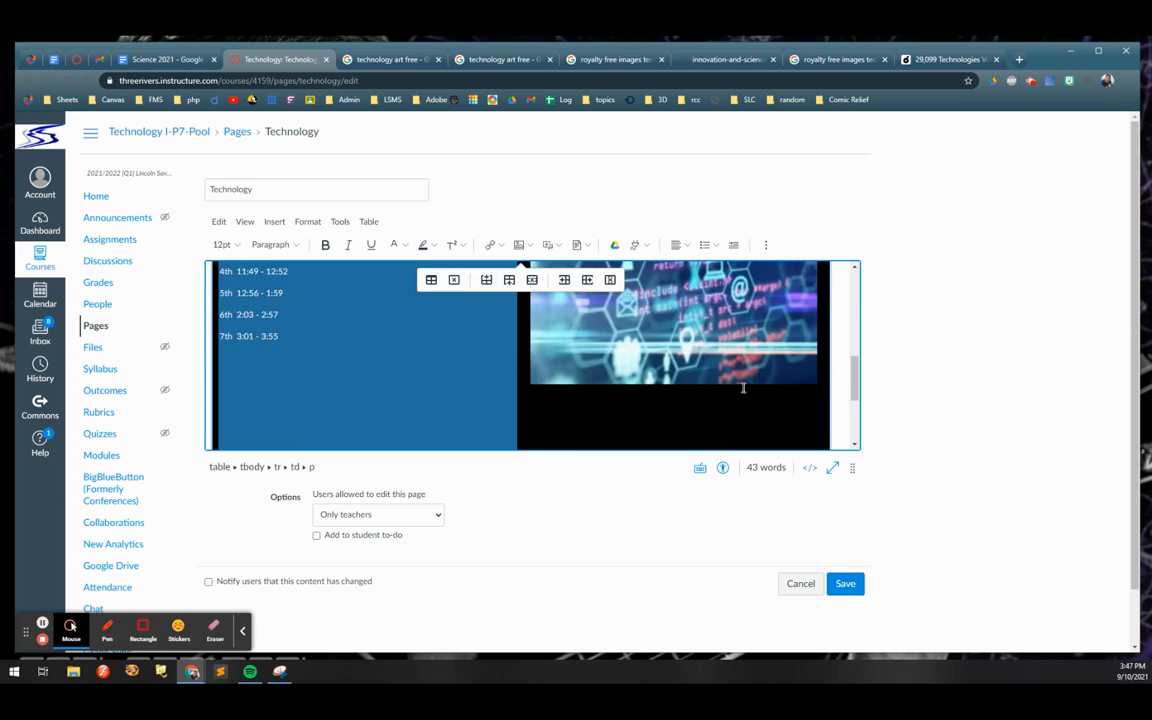
{"action": "left_click", "coordinate": [400, 405]}
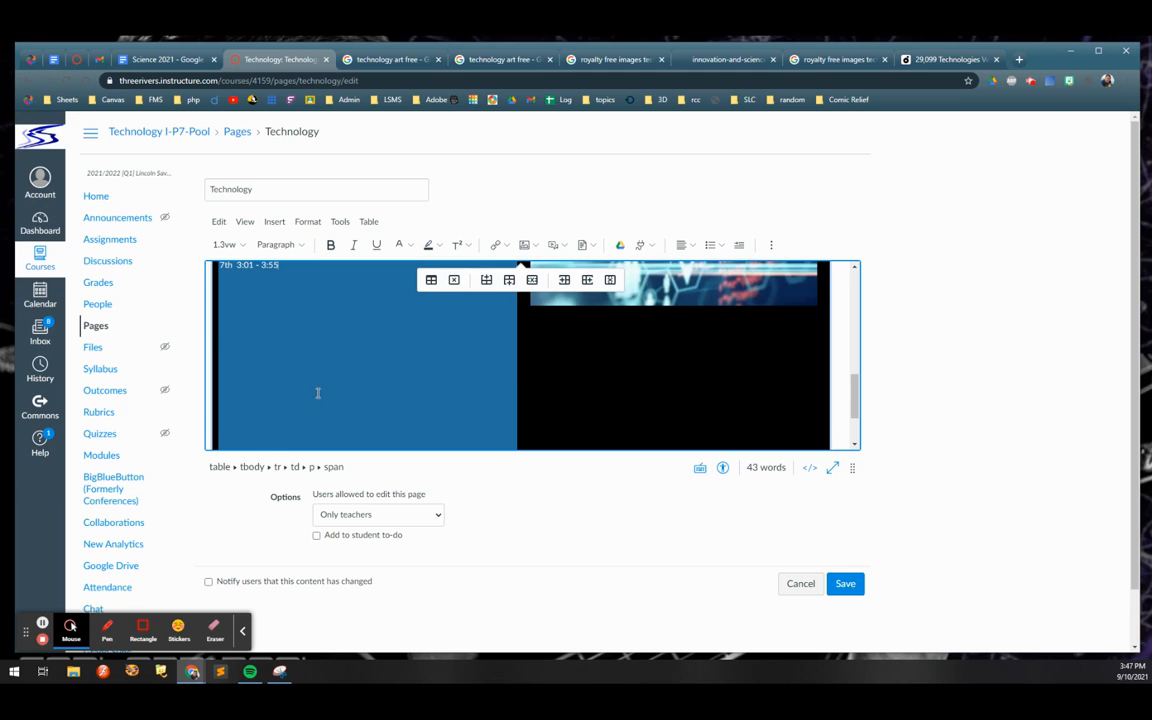
{"action": "scroll", "coordinate": [321, 390], "scroll_direction": "up", "scroll_amount": 3}
{"action": "scroll", "coordinate": [329, 401], "scroll_direction": "down", "scroll_amount": 1}
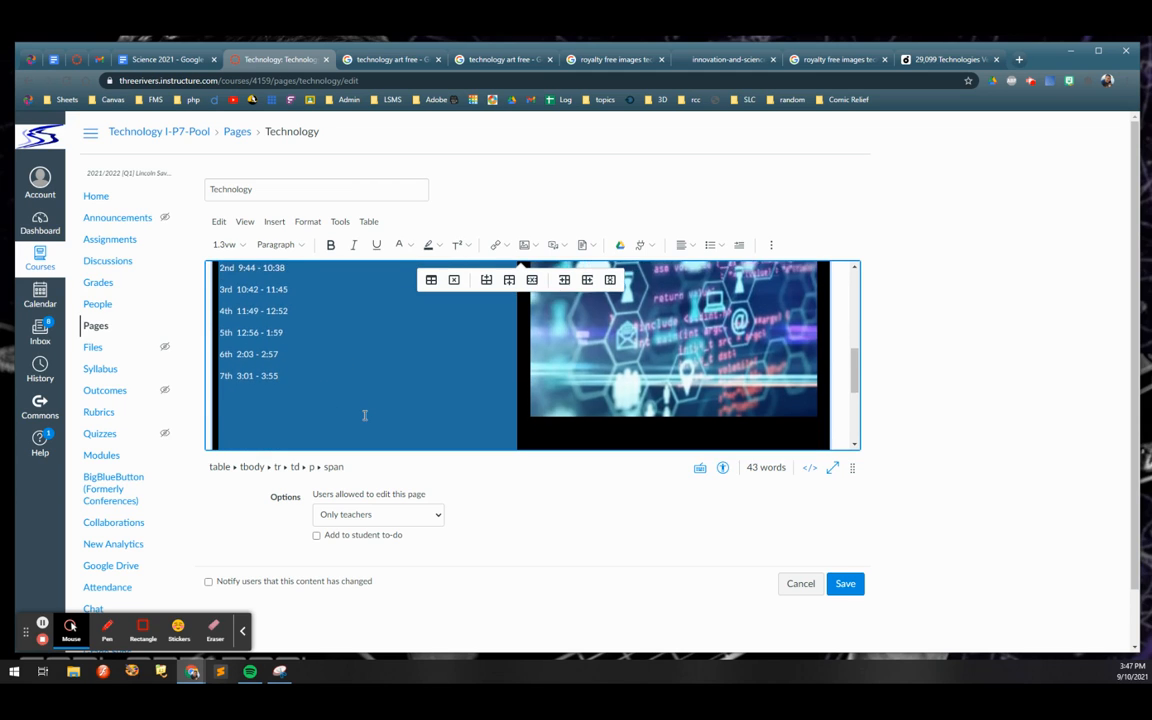
{"action": "scroll", "coordinate": [365, 415], "scroll_direction": "down", "scroll_amount": 3}
{"action": "left_click", "coordinate": [548, 358]}
{"action": "scroll", "coordinate": [591, 364], "scroll_direction": "down", "scroll_amount": 1}
{"action": "scroll", "coordinate": [591, 364], "scroll_direction": "up", "scroll_amount": 3}
{"action": "scroll", "coordinate": [615, 415], "scroll_direction": "down", "scroll_amount": 2}
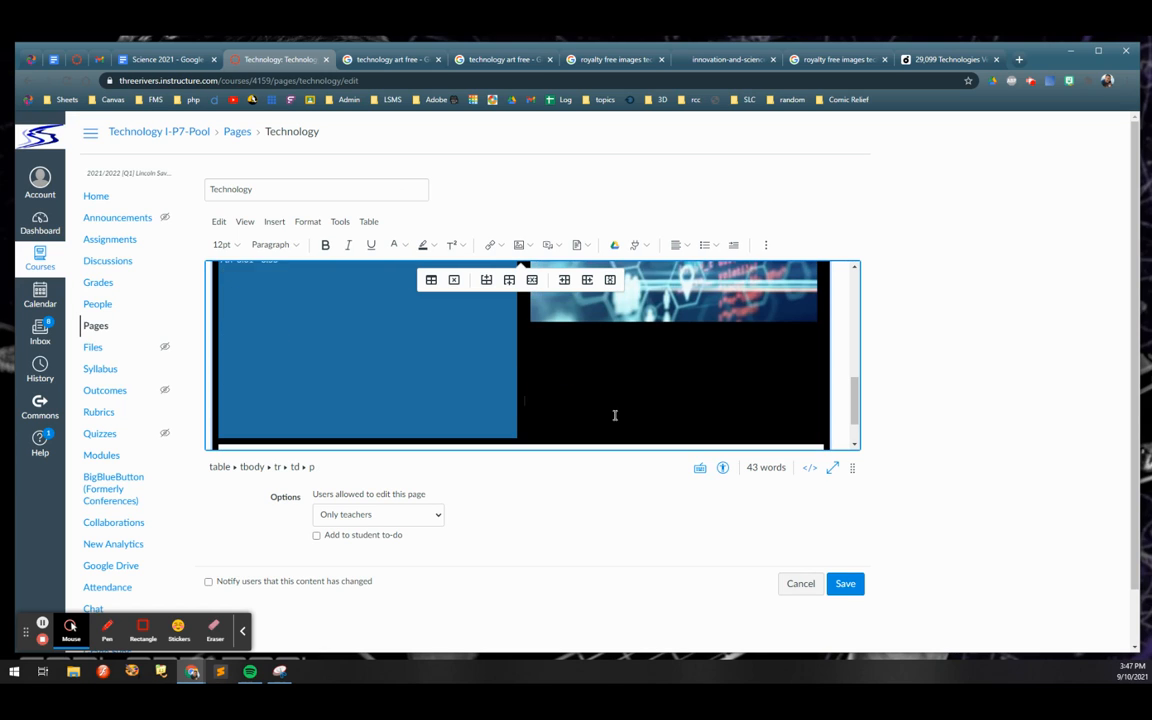
{"action": "key", "text": "BackSpace"}
{"action": "key", "text": "BackSpace"}
{"action": "key", "text": "BackSpace"}
{"action": "key", "text": "BackSpace"}
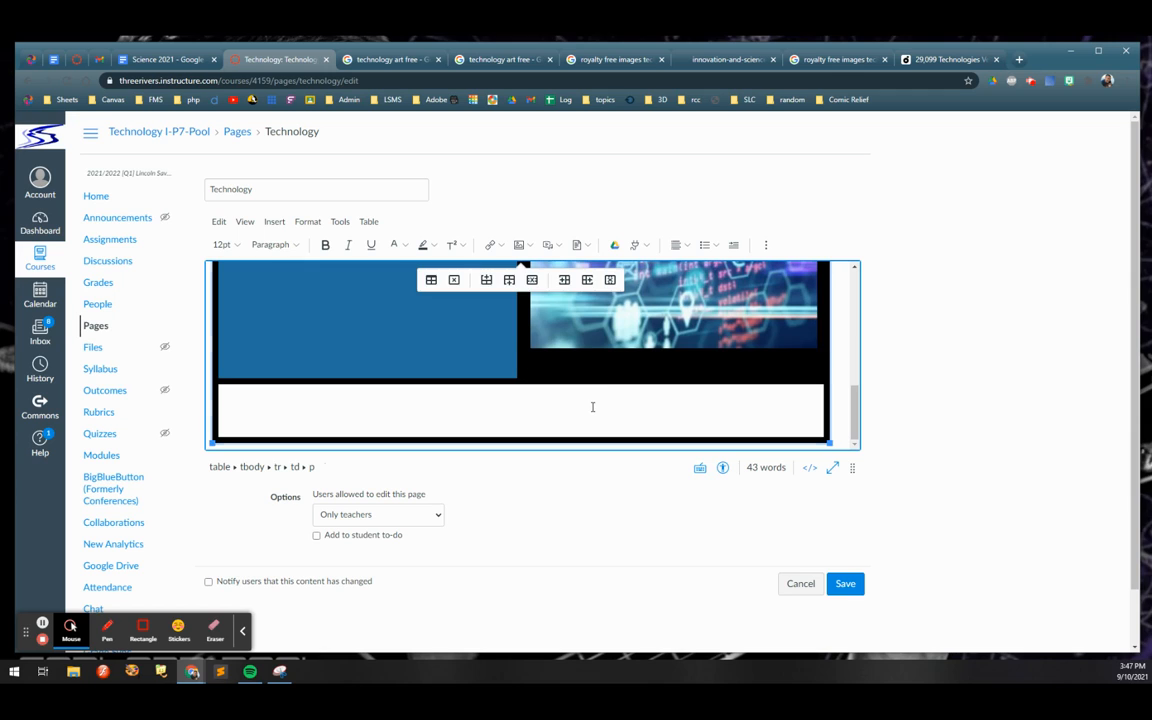
{"action": "left_click", "coordinate": [638, 326]}
{"action": "scroll", "coordinate": [700, 365], "scroll_direction": "up", "scroll_amount": 3}
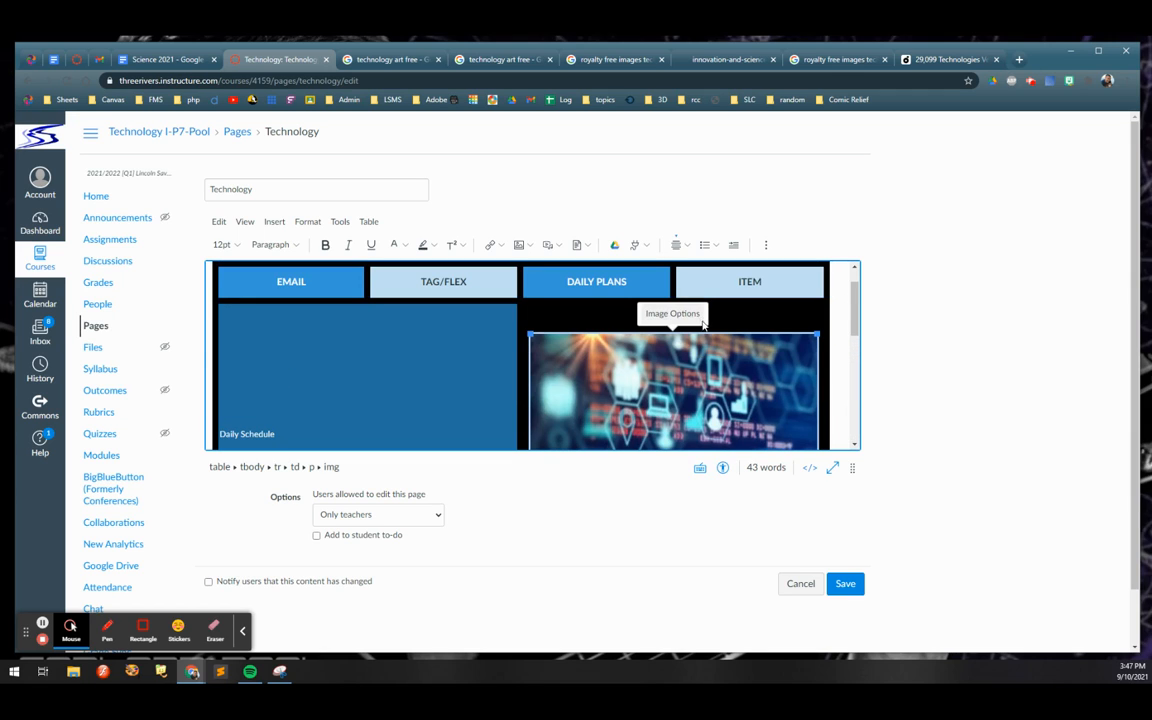
{"action": "scroll", "coordinate": [776, 352], "scroll_direction": "down", "scroll_amount": 3}
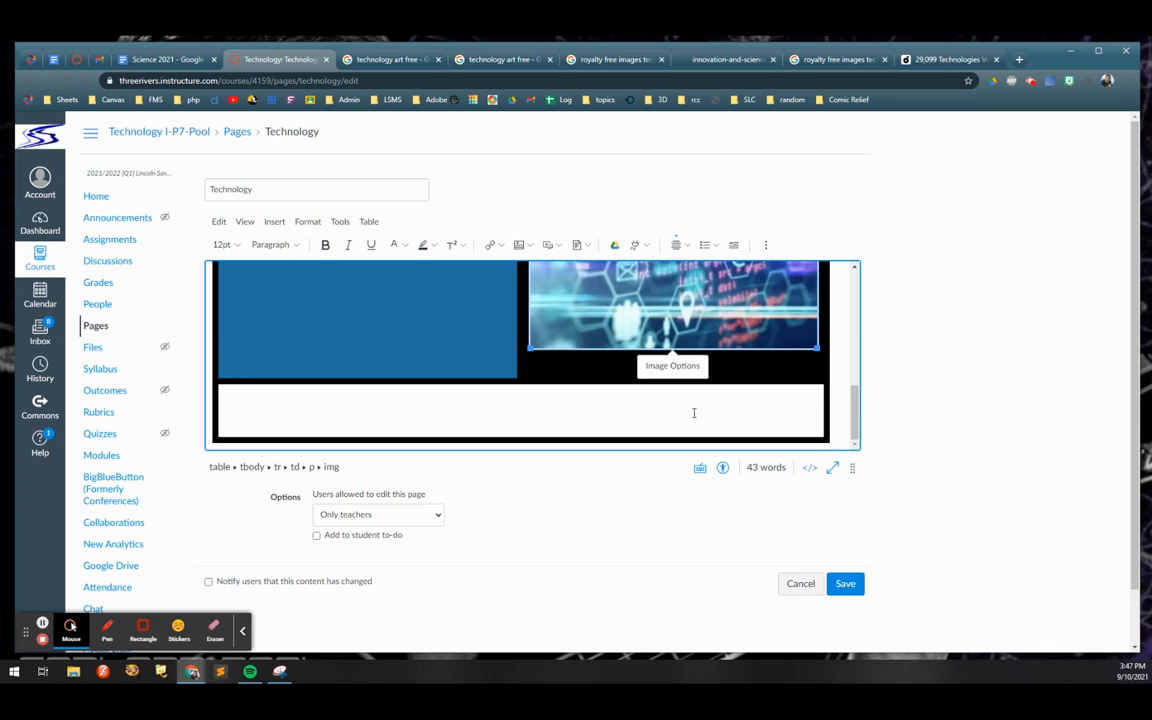
{"action": "left_click", "coordinate": [693, 412]}
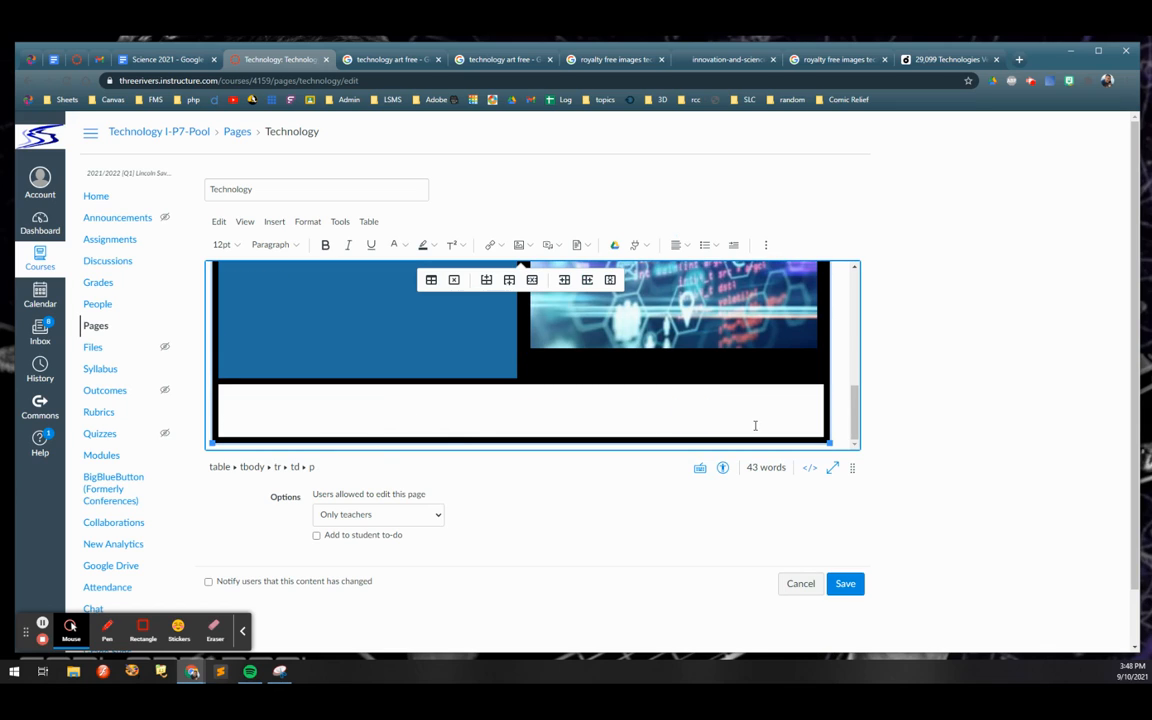
Browse the open royalty-free technology art image results for a second picture for the empty bottom table row
{"action": "left_click", "coordinate": [812, 59]}
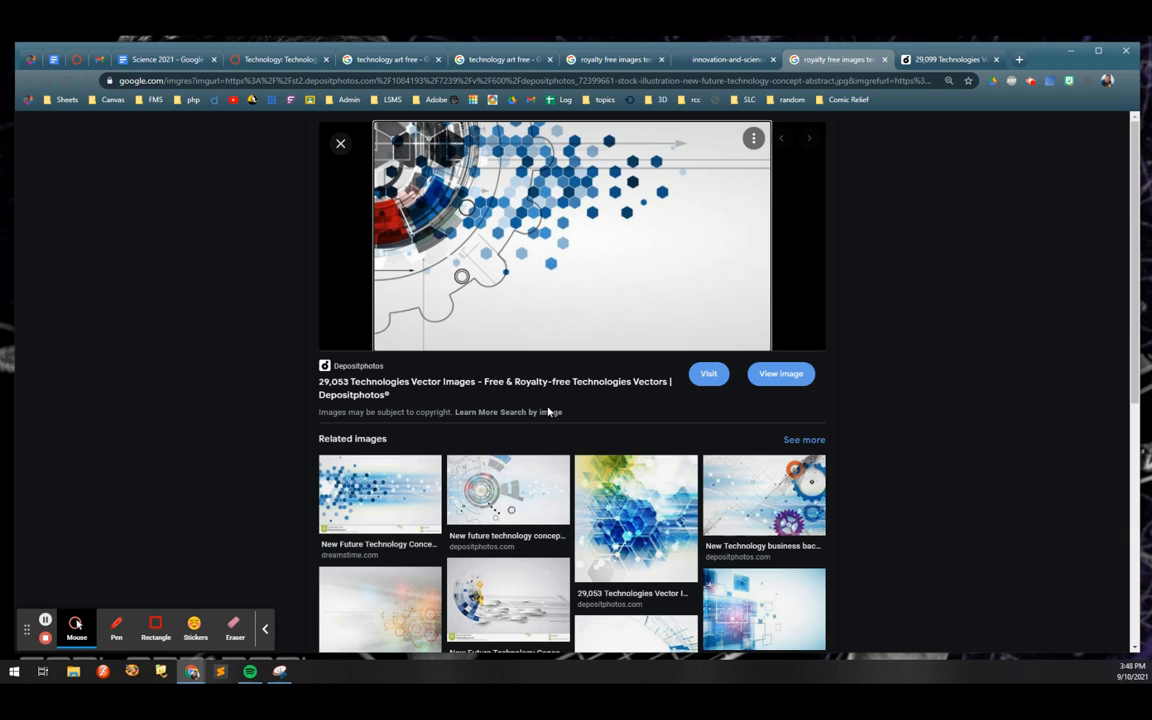
{"action": "scroll", "coordinate": [550, 415], "scroll_direction": "down", "scroll_amount": 2}
{"action": "scroll", "coordinate": [546, 423], "scroll_direction": "down", "scroll_amount": 2}
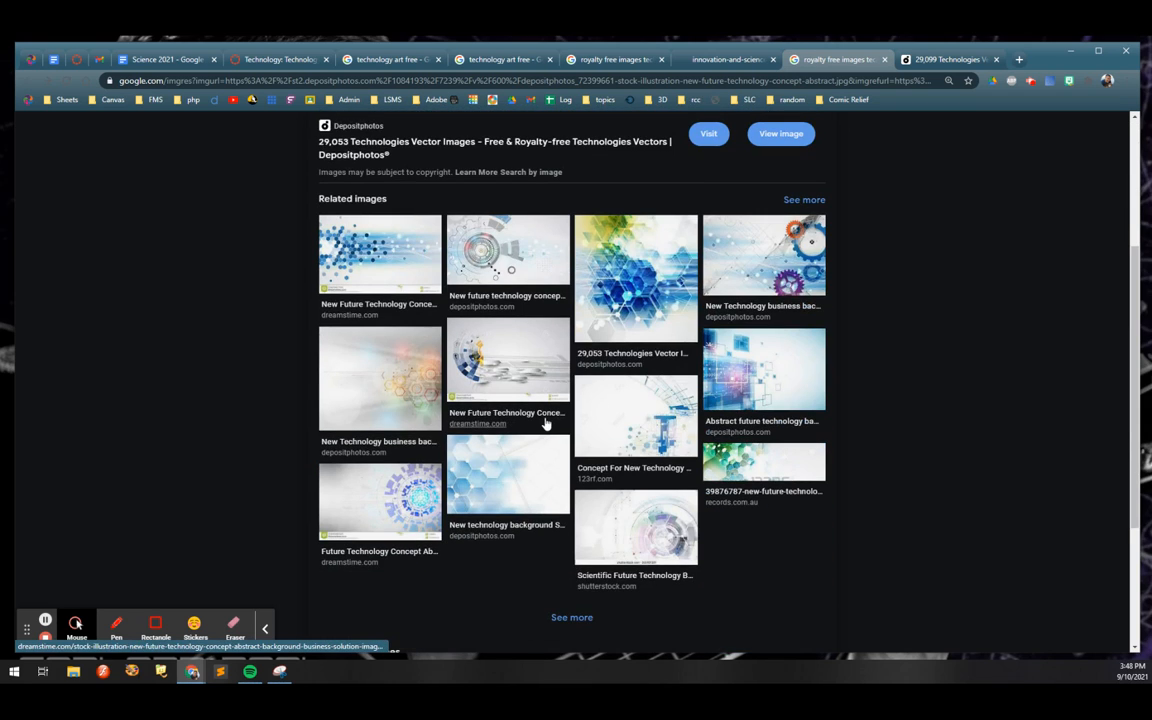
{"action": "scroll", "coordinate": [546, 423], "scroll_direction": "up", "scroll_amount": 4}
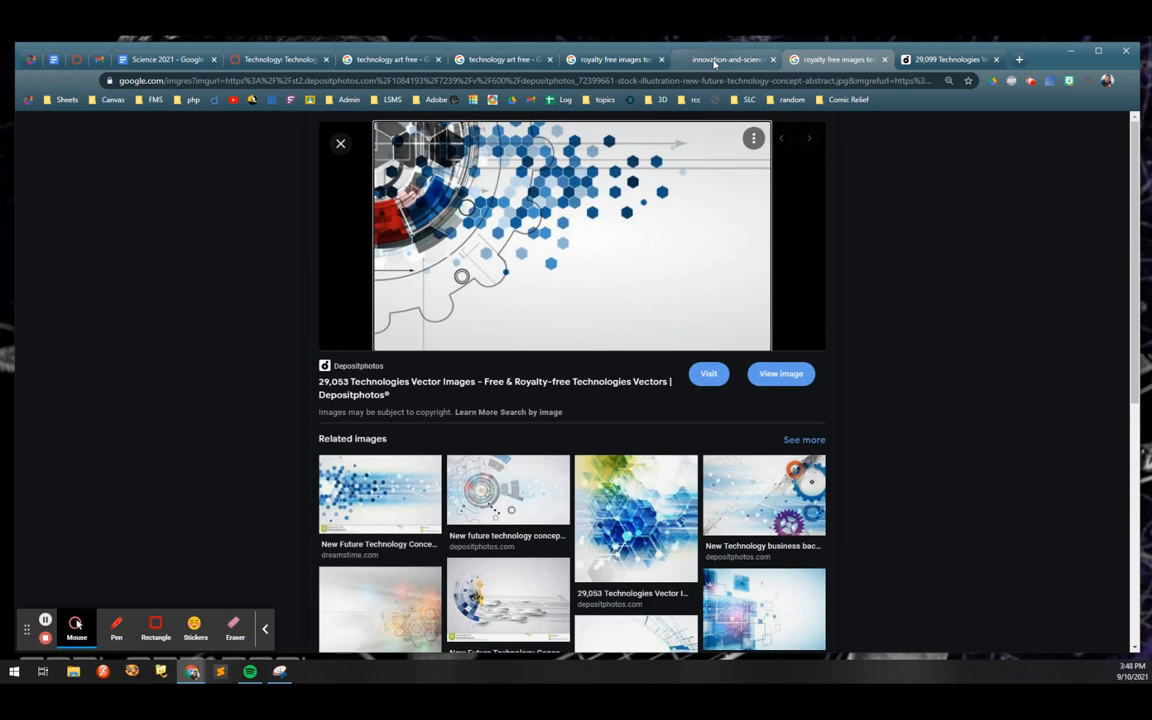
{"action": "left_click", "coordinate": [714, 60]}
{"action": "left_click", "coordinate": [610, 59]}
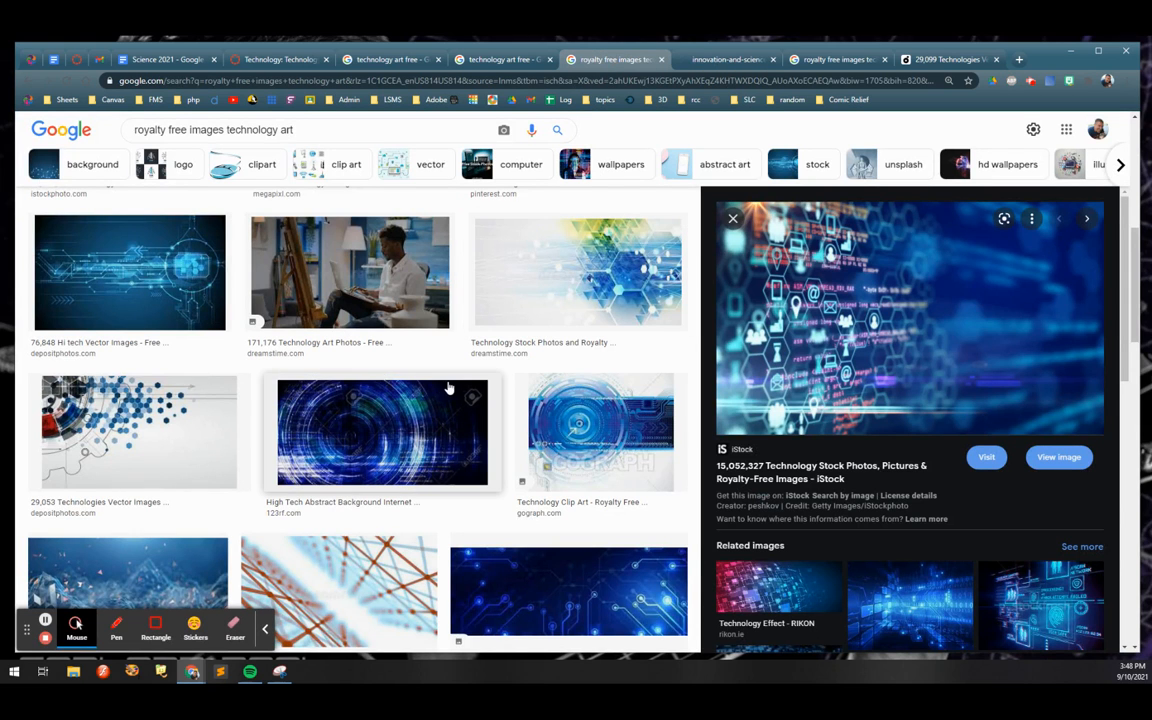
{"action": "scroll", "coordinate": [449, 395], "scroll_direction": "down", "scroll_amount": 5}
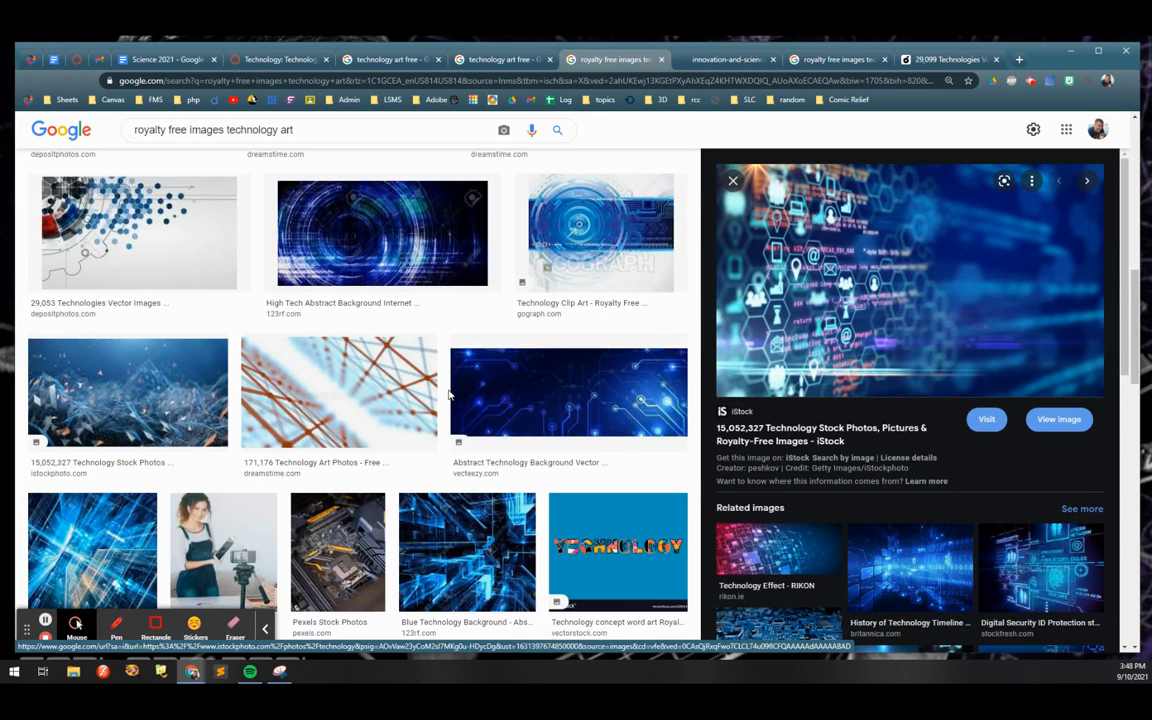
{"action": "scroll", "coordinate": [449, 395], "scroll_direction": "down", "scroll_amount": 2}
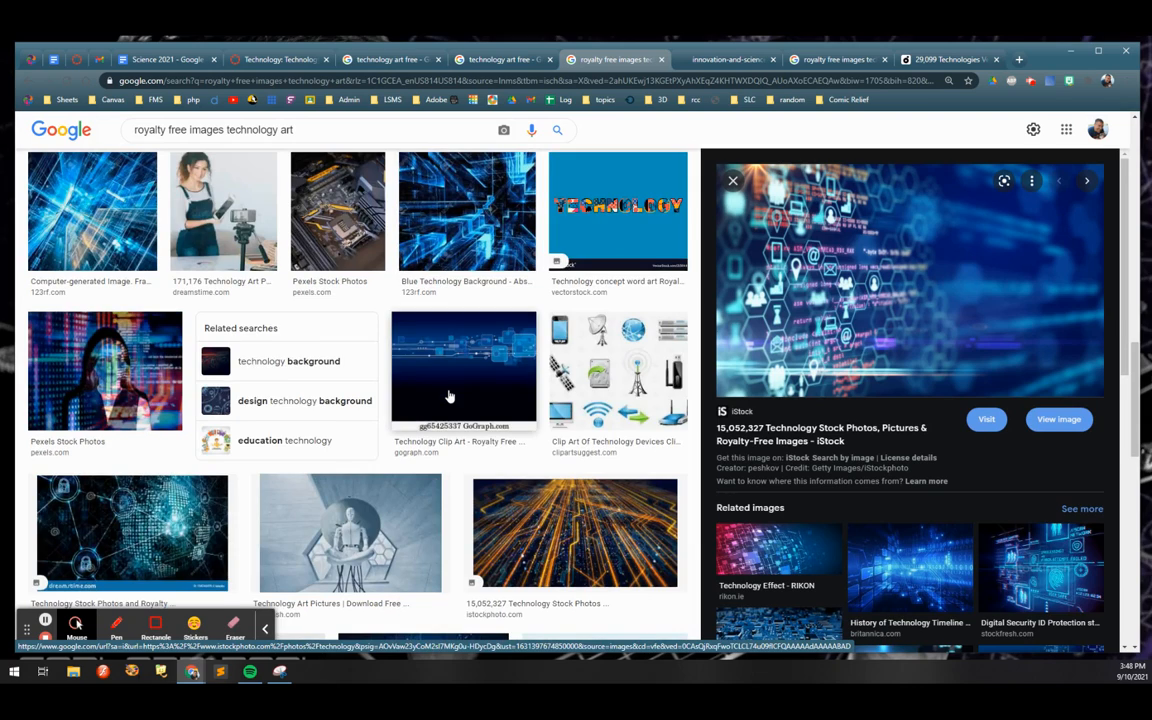
{"action": "scroll", "coordinate": [449, 397], "scroll_direction": "down", "scroll_amount": 4}
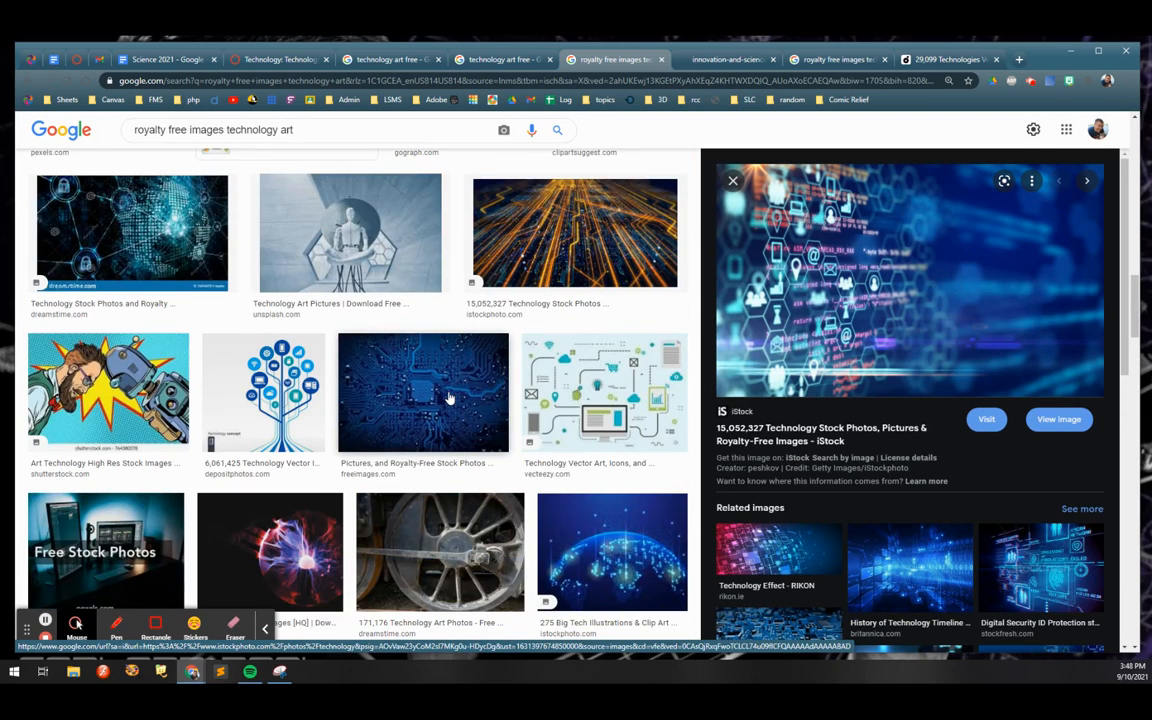
{"action": "scroll", "coordinate": [449, 397], "scroll_direction": "down", "scroll_amount": 2}
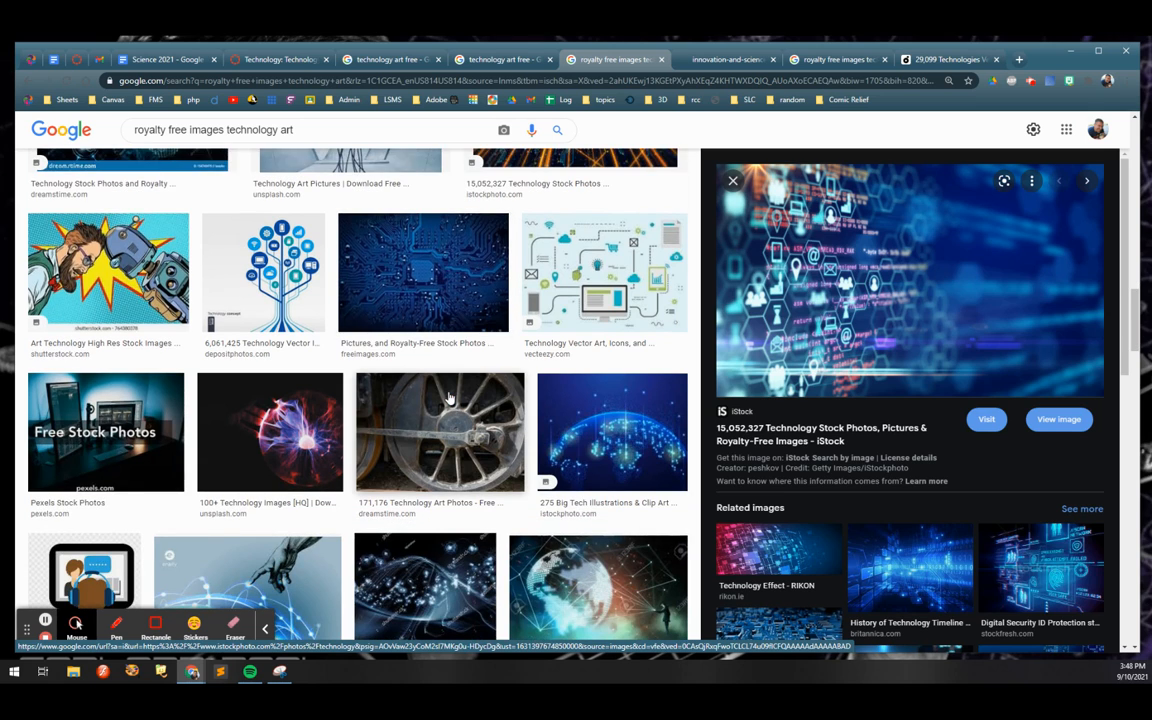
{"action": "scroll", "coordinate": [449, 397], "scroll_direction": "down", "scroll_amount": 2}
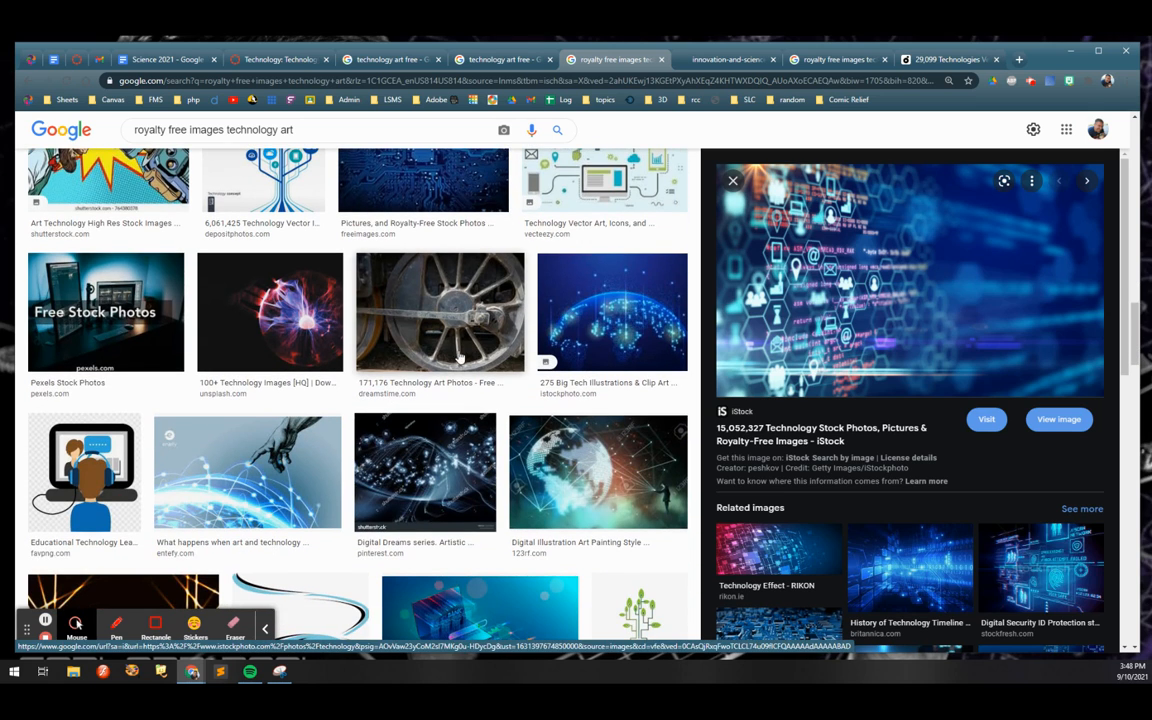
Open the Dreamstime steam-engine wheel picture from the image results by itself in a new browser tab
{"action": "left_click", "coordinate": [456, 345]}
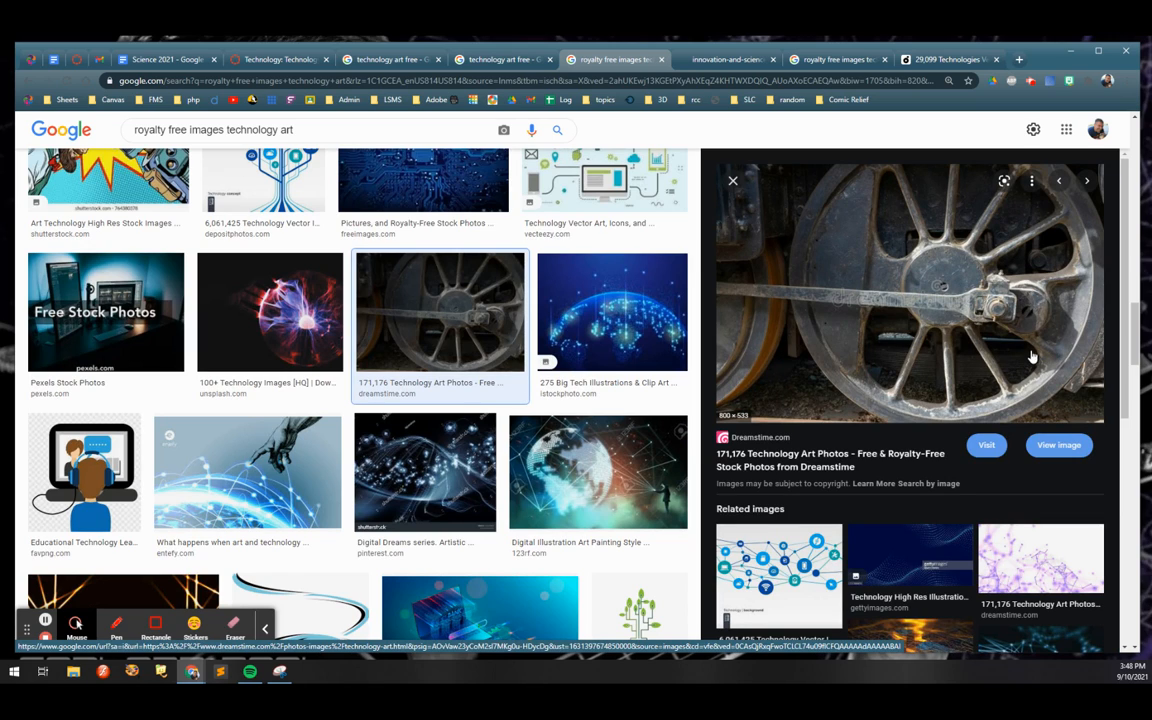
{"action": "right_click", "coordinate": [906, 351]}
{"action": "left_click", "coordinate": [960, 448]}
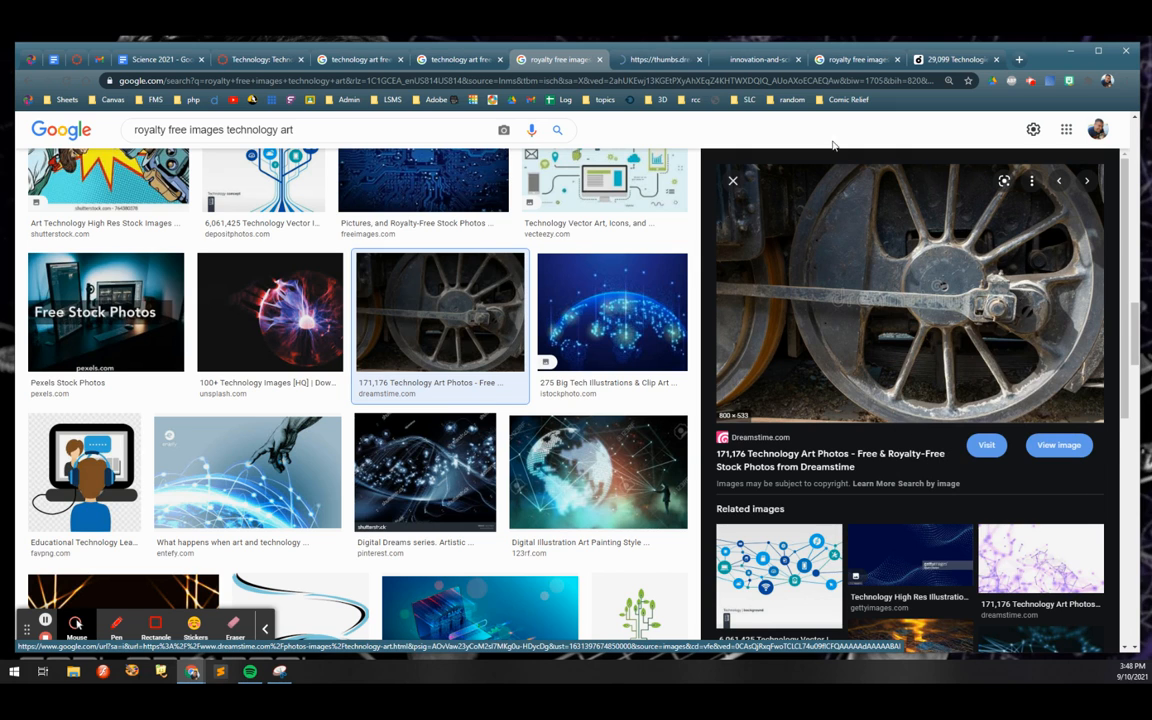
{"action": "left_click", "coordinate": [658, 59]}
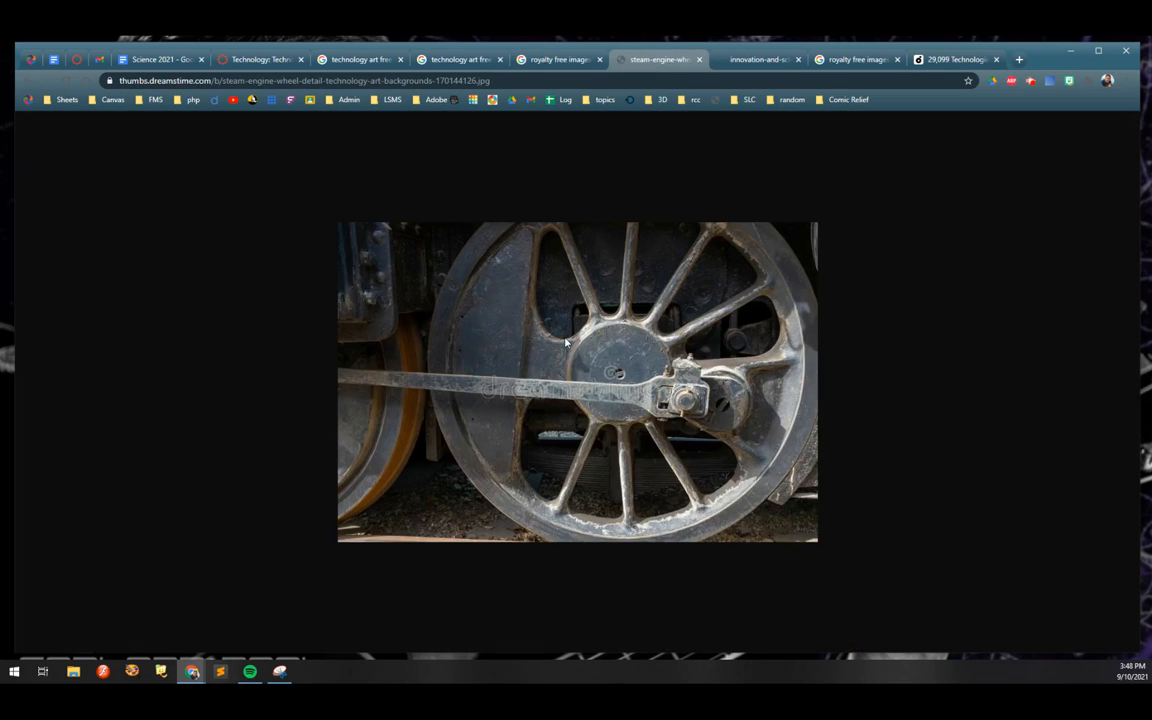
Try copying the steam-engine wheel picture into the empty bottom row of the Canvas table, and undo the paste
{"action": "right_click", "coordinate": [551, 456]}
{"action": "left_click", "coordinate": [575, 486]}
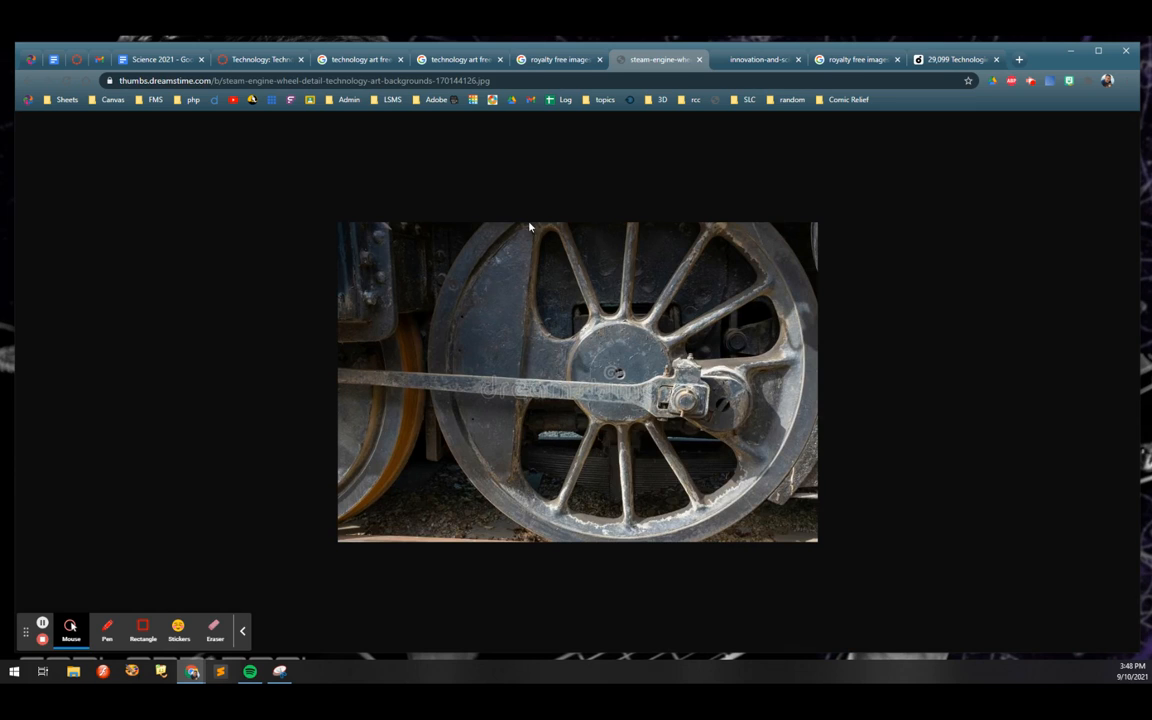
{"action": "left_click", "coordinate": [228, 60]}
{"action": "left_click", "coordinate": [422, 403]}
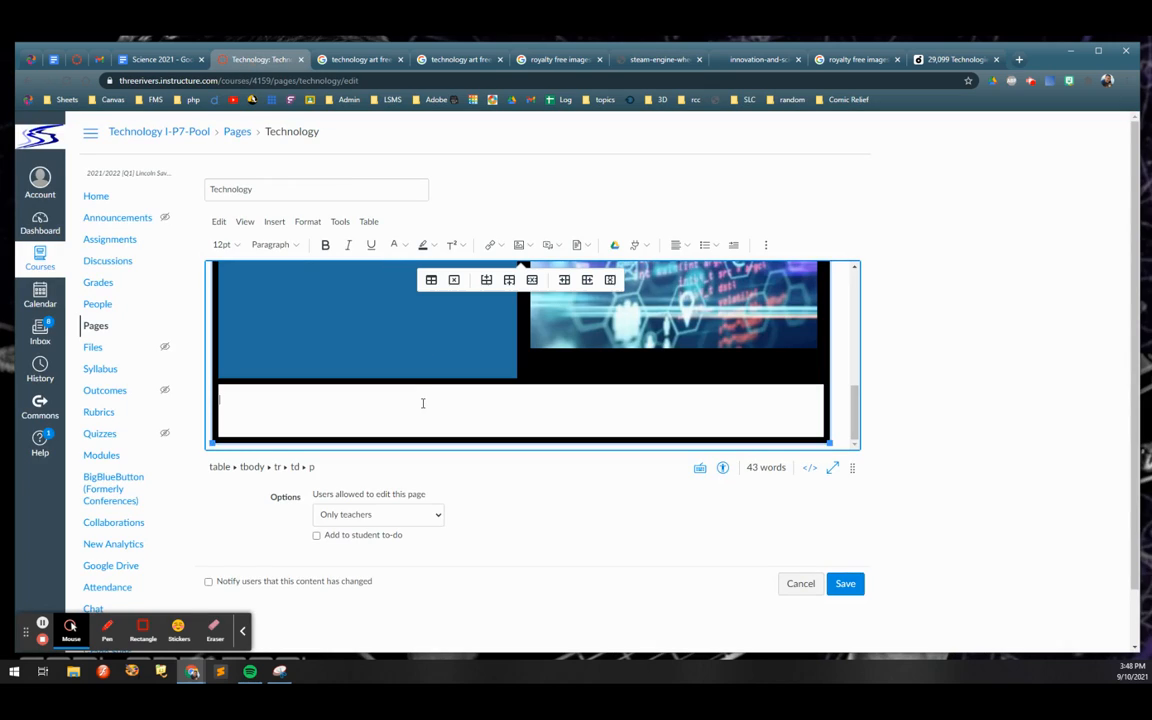
{"action": "key", "text": "ctrl+v"}
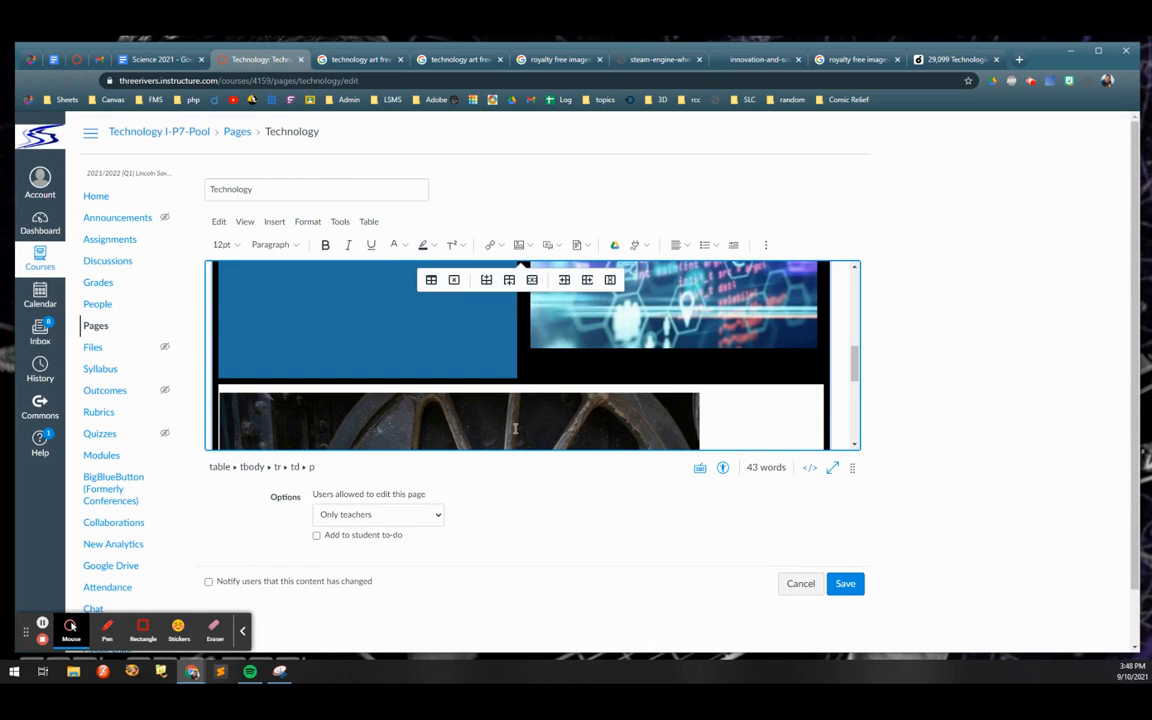
{"action": "key", "text": "ctrl+z"}
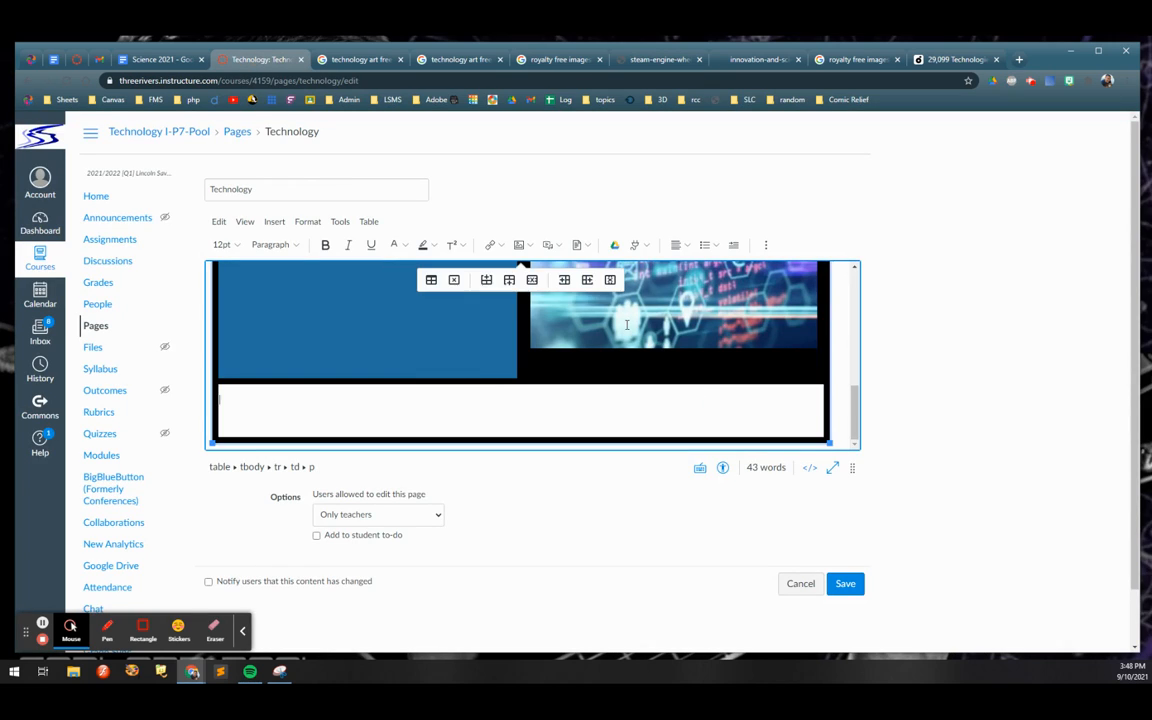
Capture a wide, narrow strip across the lower part of the steam-engine wheel picture with Snipping Tool
{"action": "left_click", "coordinate": [565, 62]}
{"action": "left_click", "coordinate": [655, 60]}
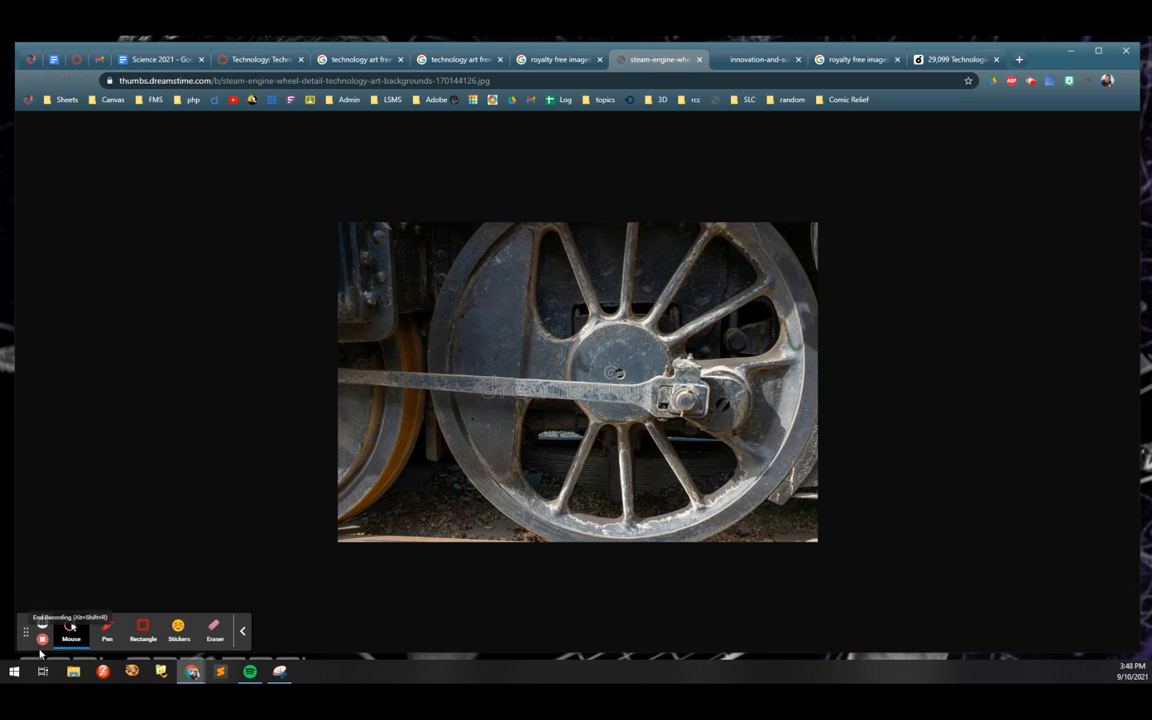
{"action": "left_click", "coordinate": [279, 671]}
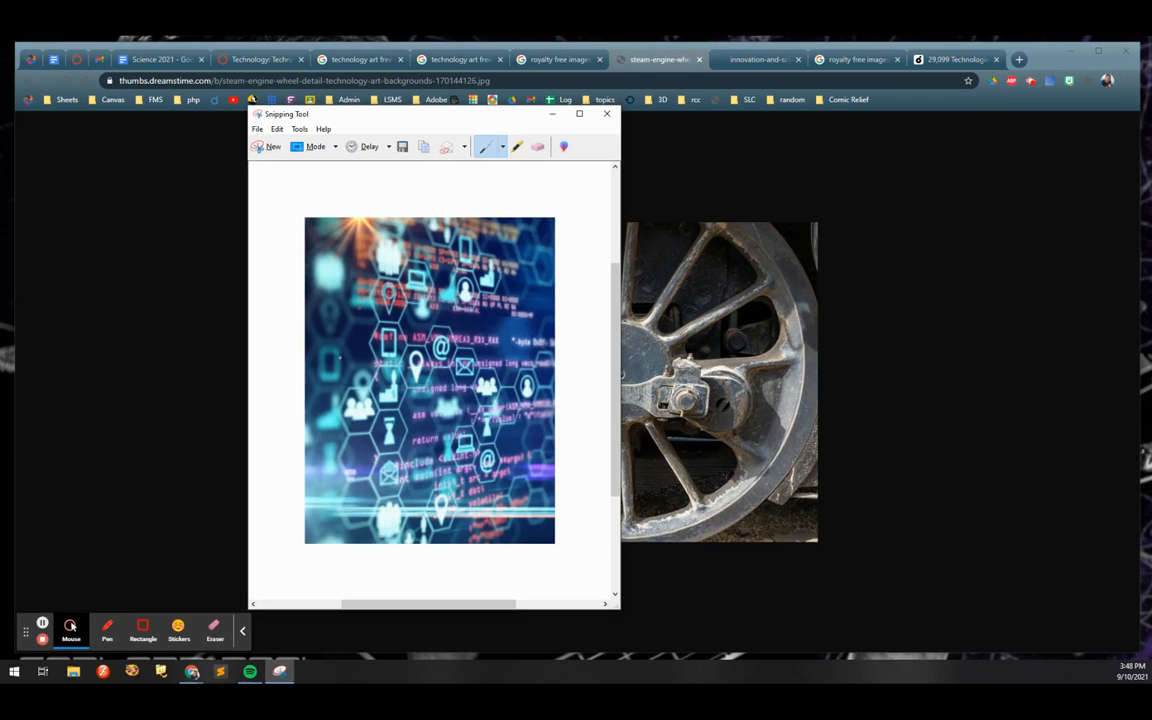
{"action": "left_click", "coordinate": [270, 147]}
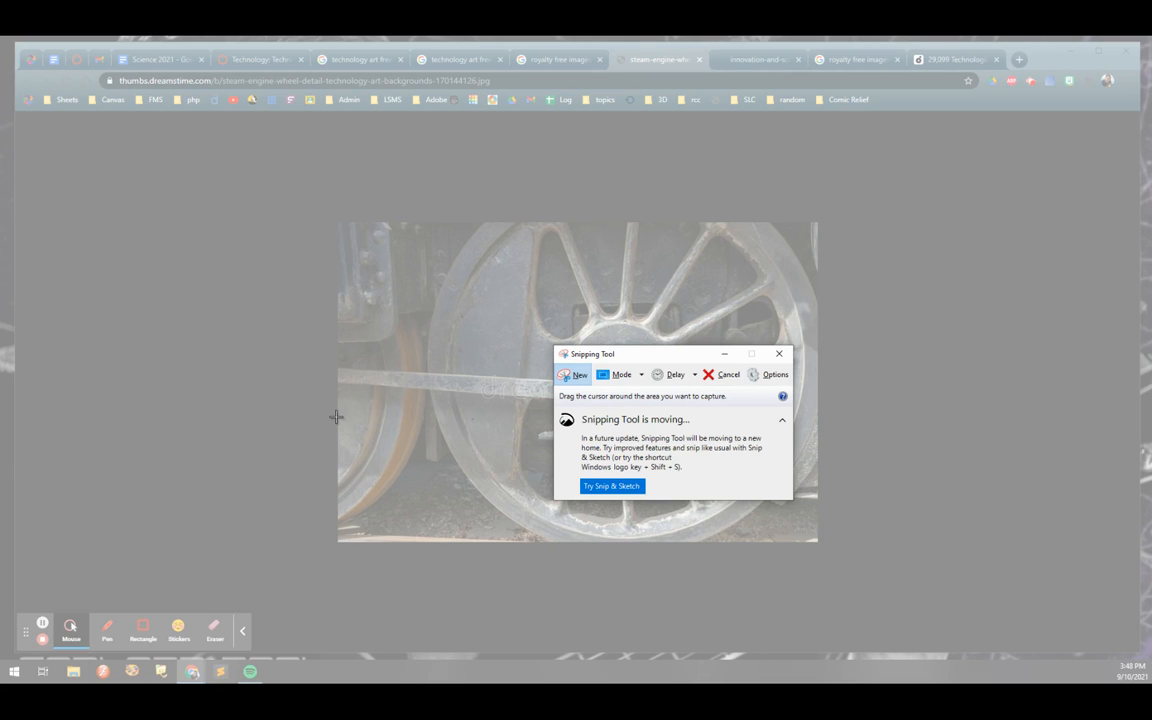
{"action": "left_click_drag", "start_coordinate": [338, 415], "coordinate": [813, 477]}
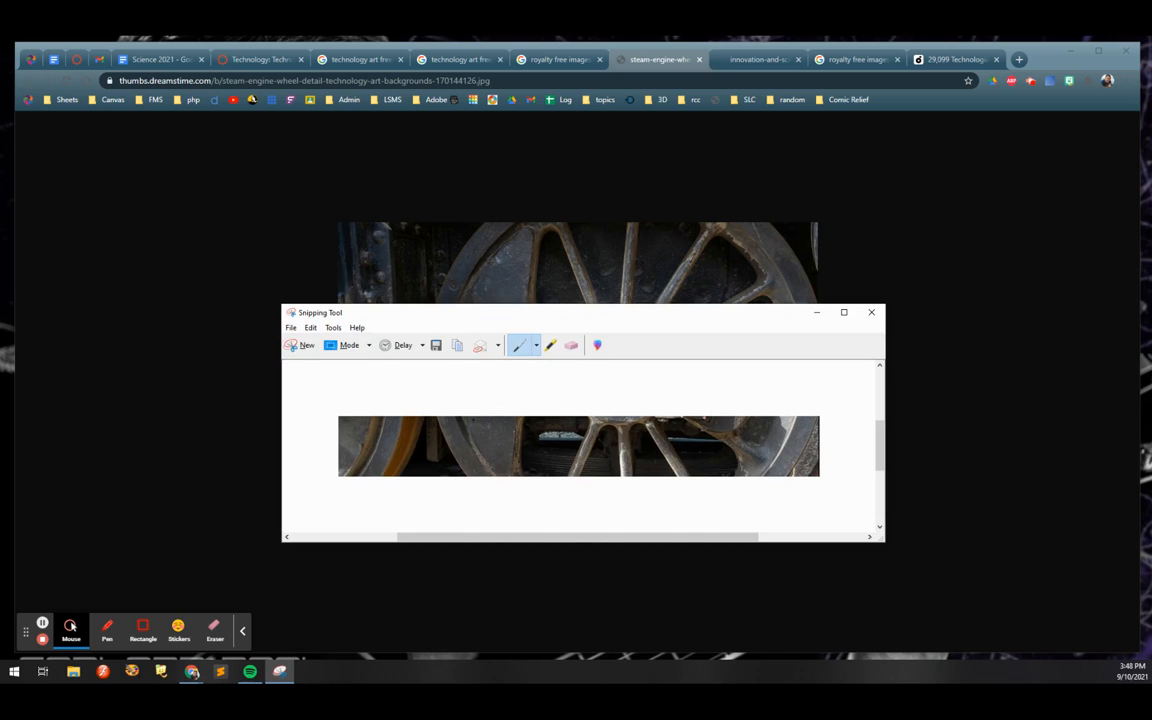
Save the wheel strip snip as a JPEG file named train
{"action": "left_click", "coordinate": [291, 327]}
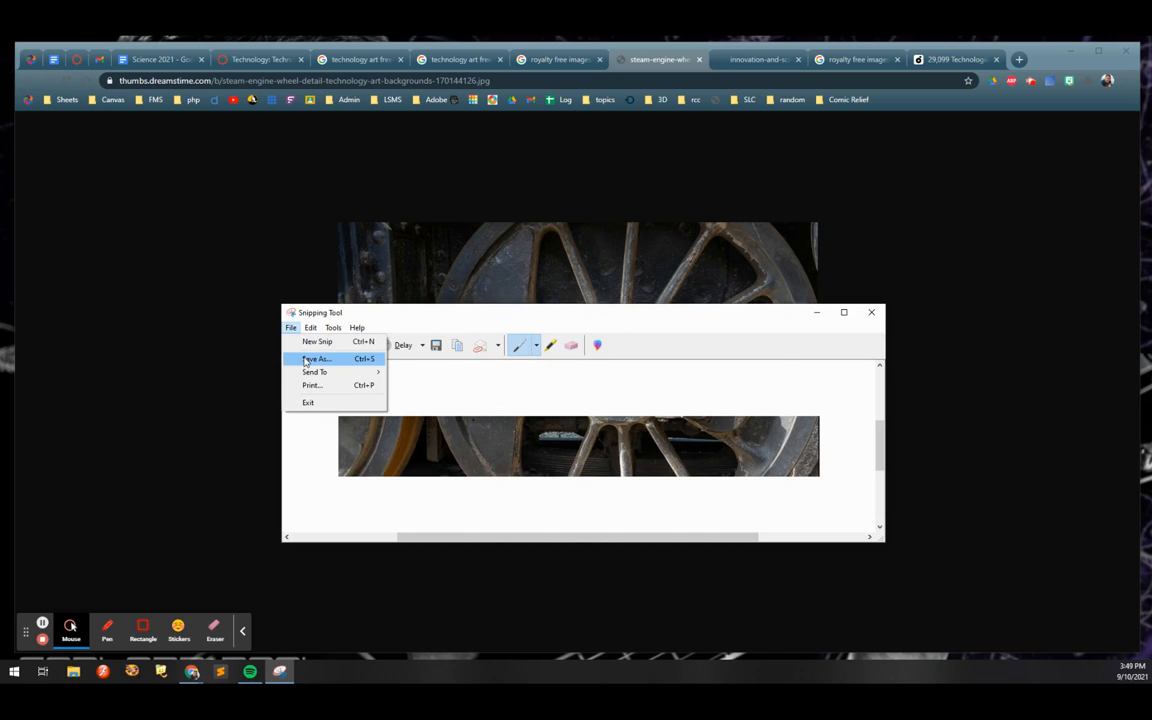
{"action": "left_click", "coordinate": [300, 357]}
{"action": "type", "text": "te"}
{"action": "type", "text": "ain"}
{"action": "key", "text": "Return"}
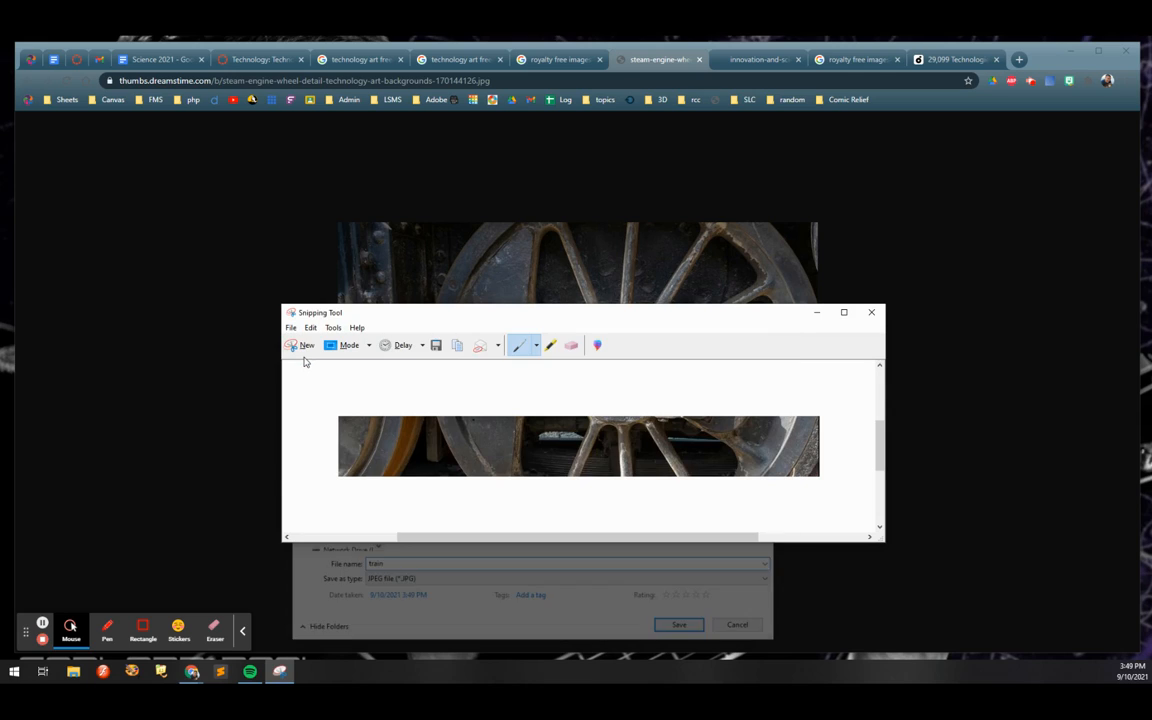
Switch back to the Canvas page editor and upload train.JPG from Downloads into the empty bottom table row
{"action": "left_click", "coordinate": [261, 59]}
{"action": "left_click", "coordinate": [465, 411]}
{"action": "left_click", "coordinate": [274, 221]}
{"action": "mouse_move", "coordinate": [299, 263]}
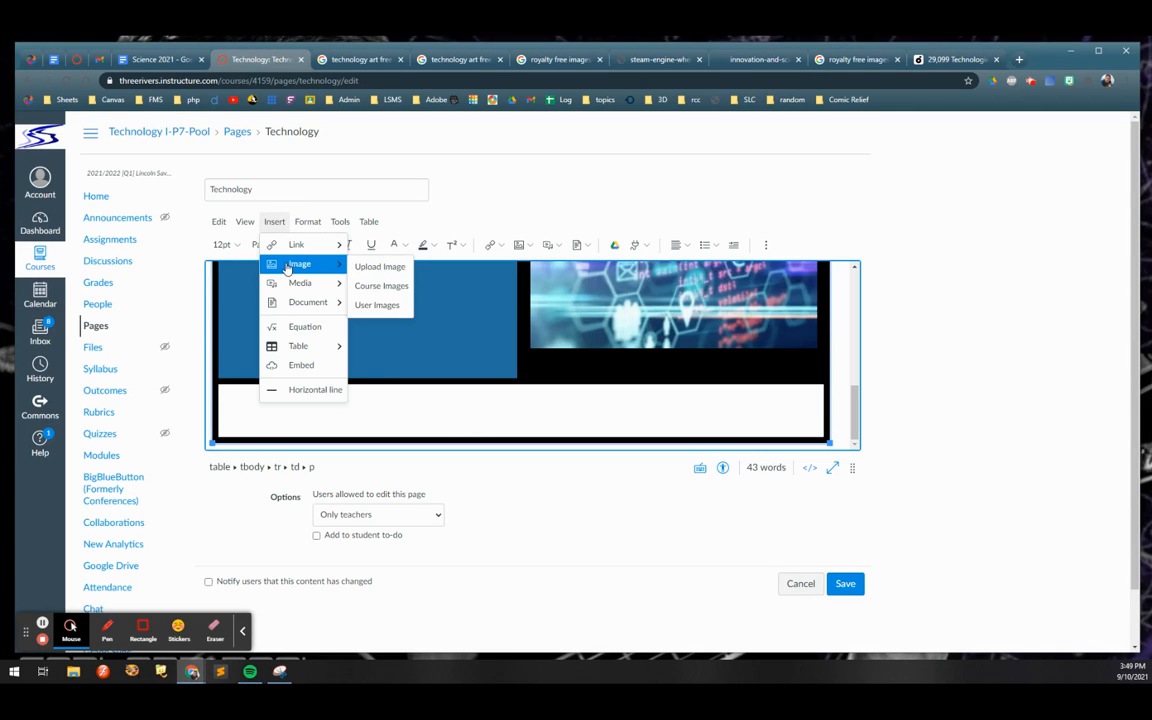
{"action": "left_click", "coordinate": [370, 265]}
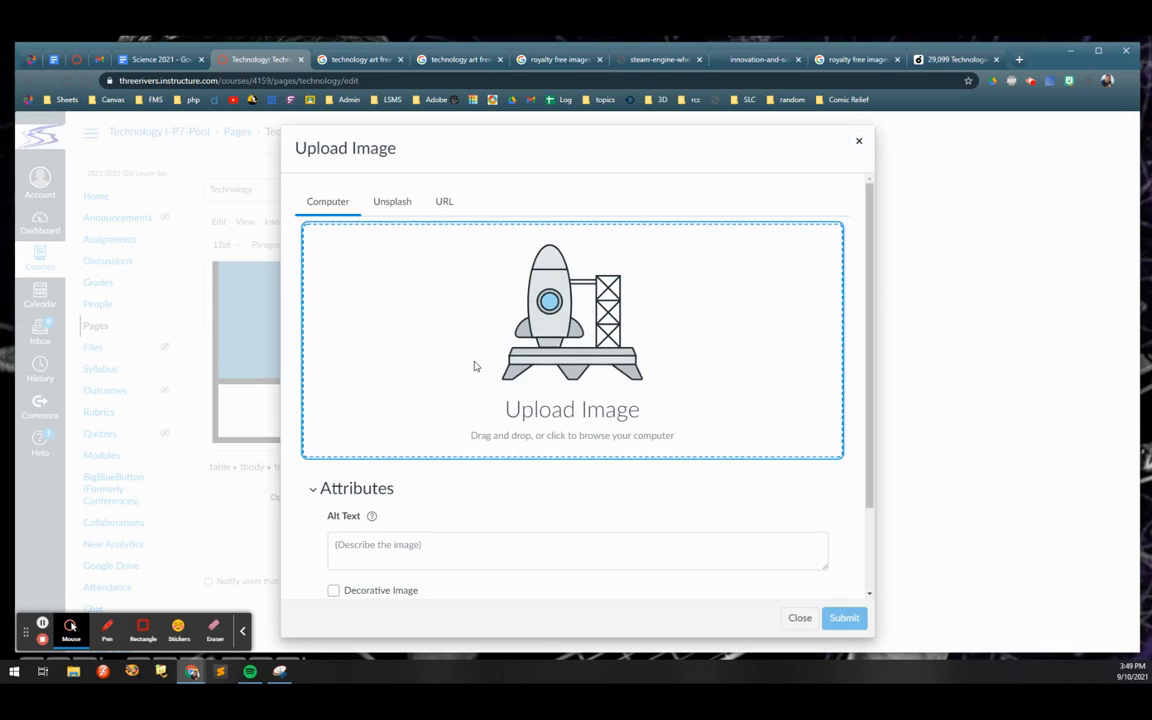
{"action": "left_click", "coordinate": [476, 366]}
{"action": "left_click", "coordinate": [152, 146]}
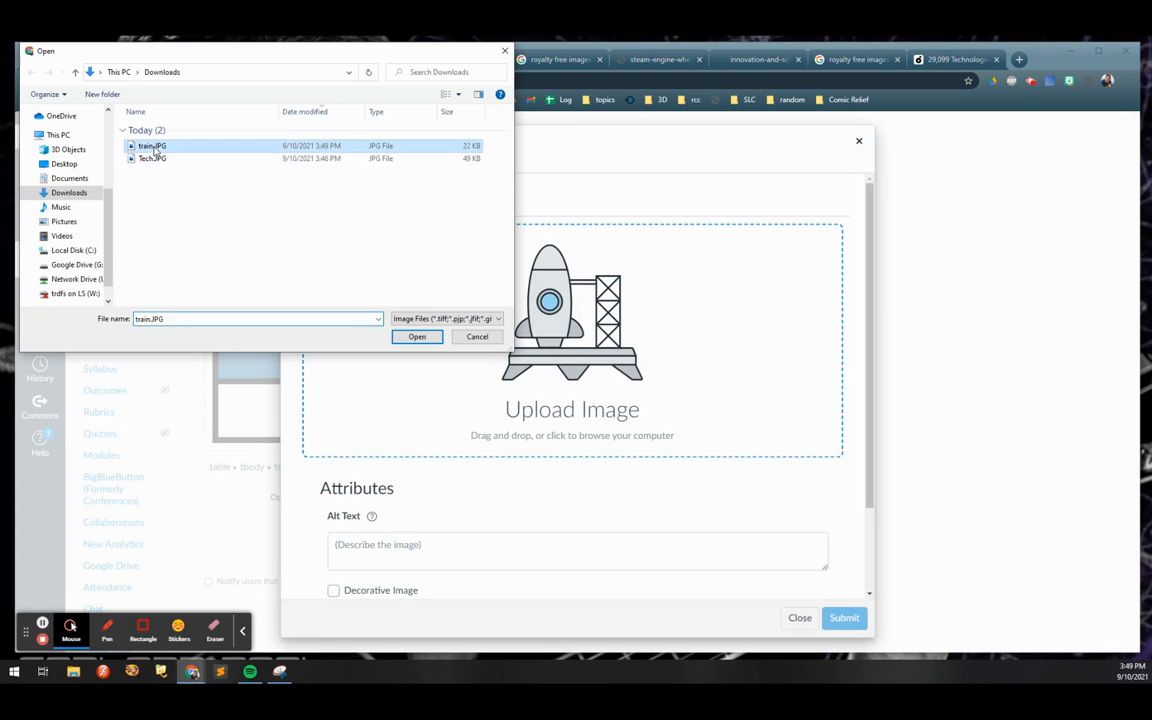
{"action": "double_click", "coordinate": [152, 147]}
{"action": "left_click", "coordinate": [842, 617]}
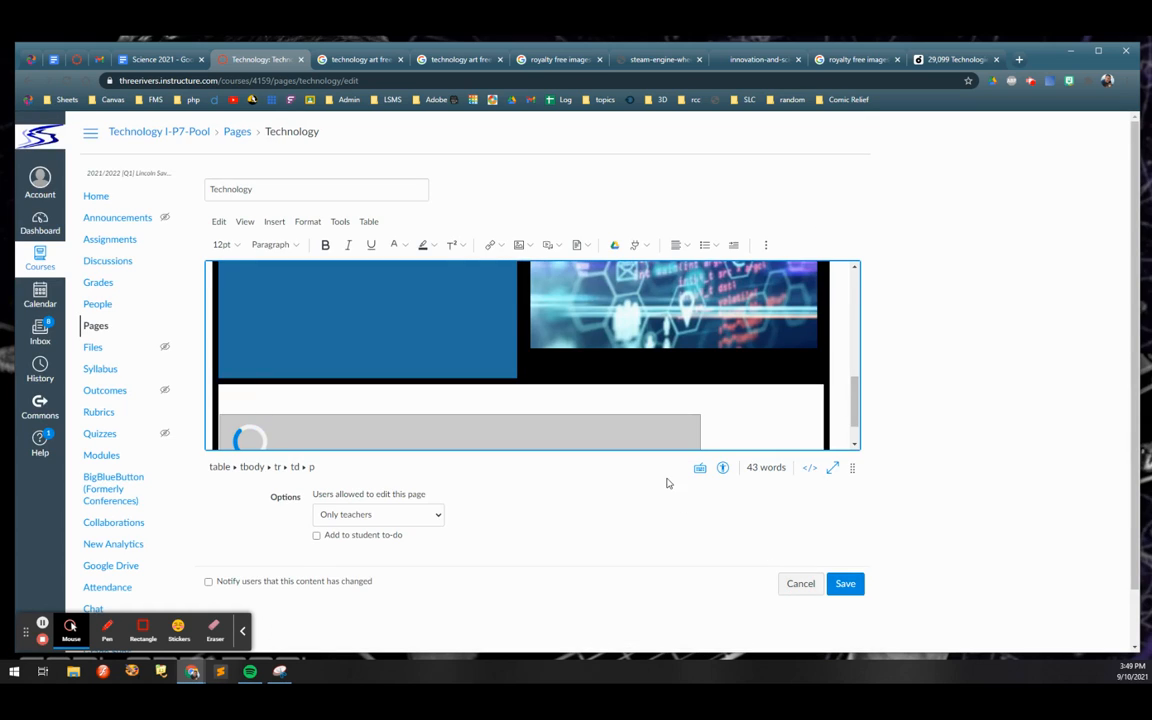
Enlarge the wheel strip image proportionally until it spans nearly the full width of the bottom table row
{"action": "left_click", "coordinate": [671, 427]}
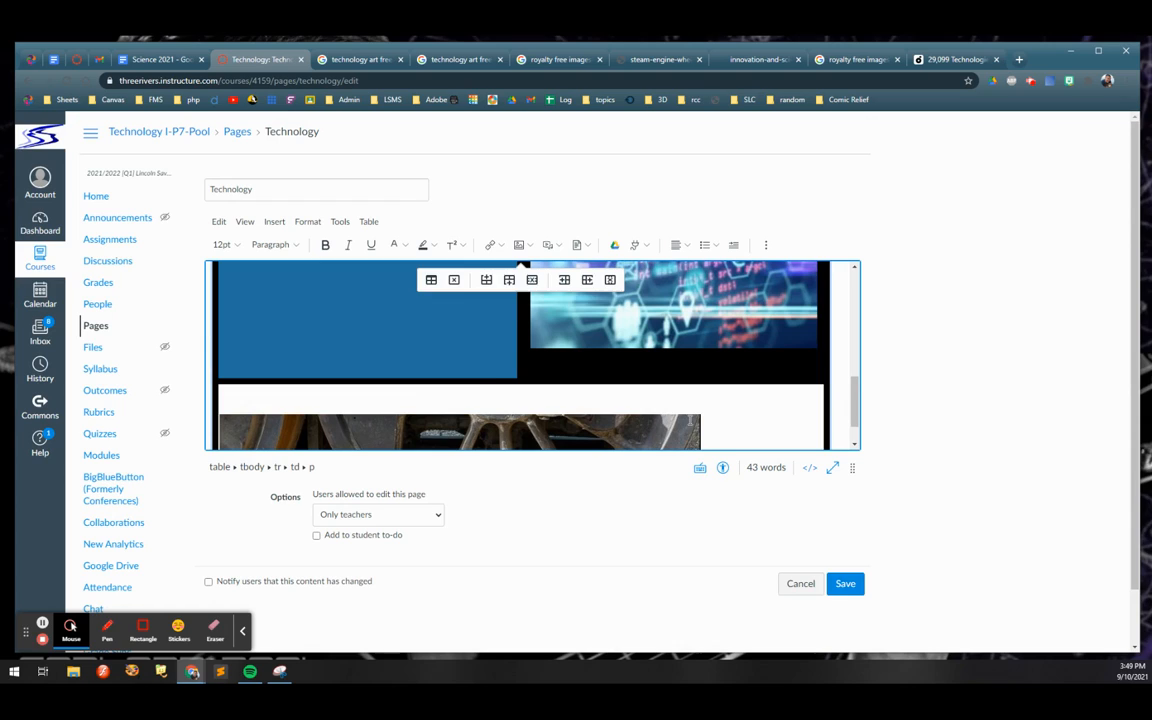
{"action": "left_click", "coordinate": [690, 423]}
{"action": "left_click_drag", "start_coordinate": [701, 418], "coordinate": [819, 391]}
{"action": "left_click", "coordinate": [739, 401]}
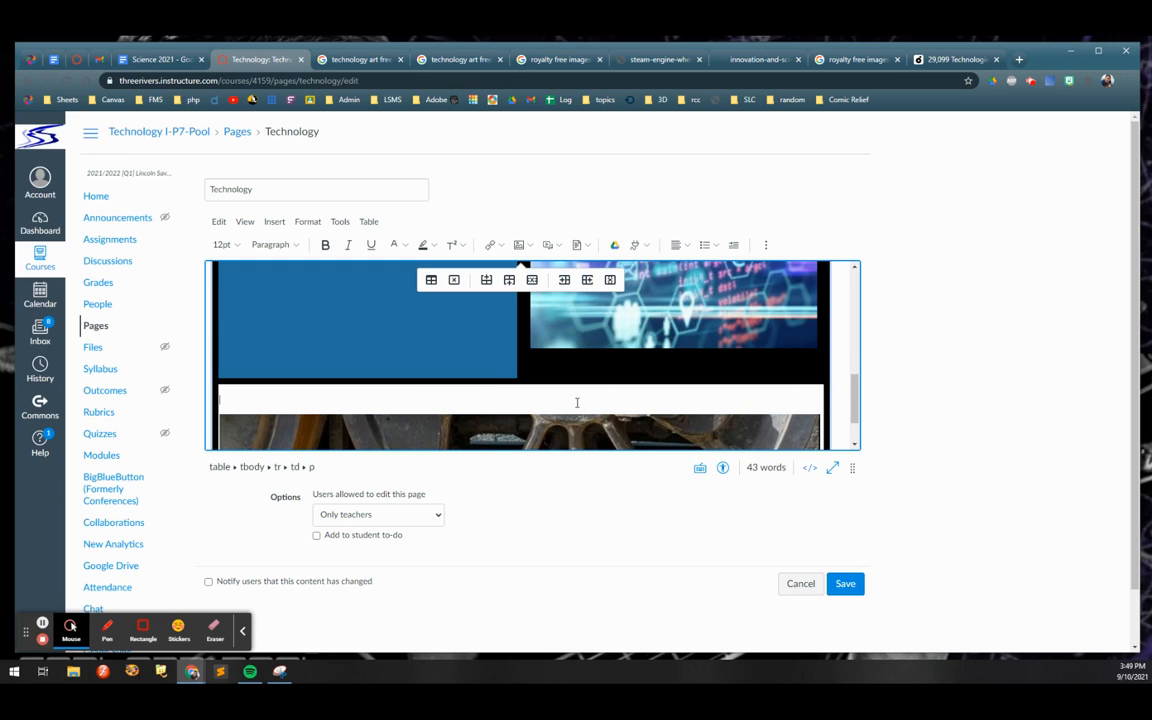
Try to reduce the blank line above the wheel strip image to an 8pt font size
{"action": "left_click", "coordinate": [504, 397]}
{"action": "left_click", "coordinate": [231, 246]}
{"action": "left_click", "coordinate": [232, 267]}
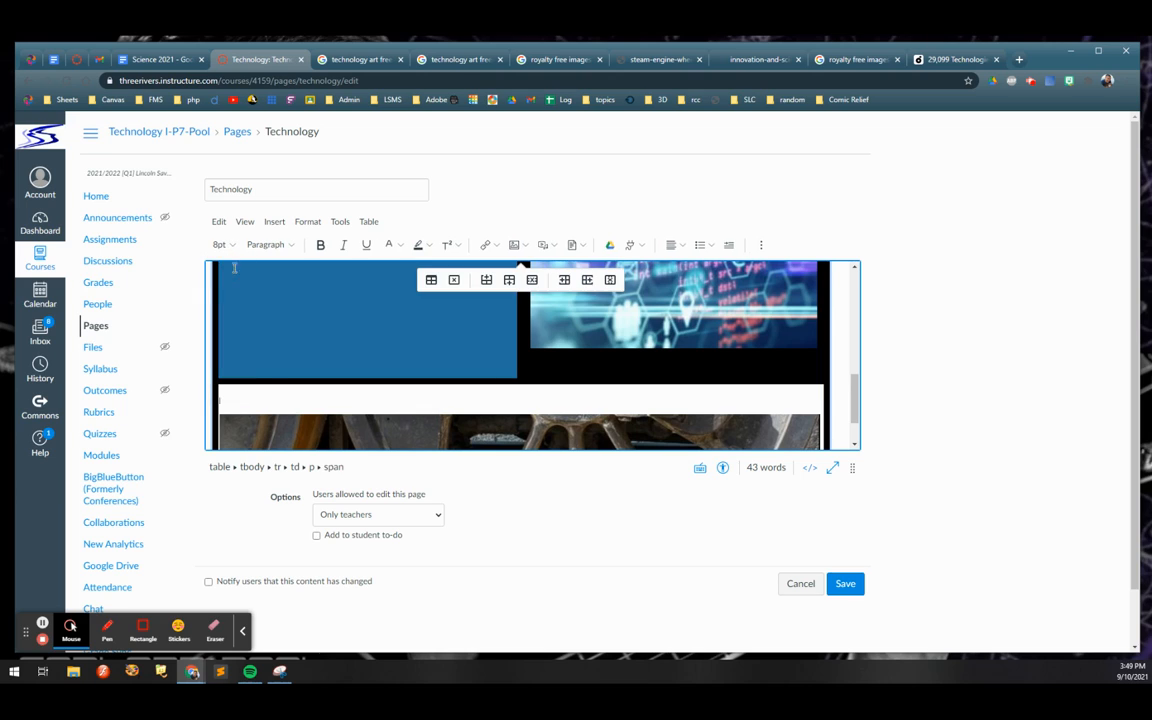
{"action": "left_click", "coordinate": [258, 401]}
{"action": "left_click", "coordinate": [258, 401]}
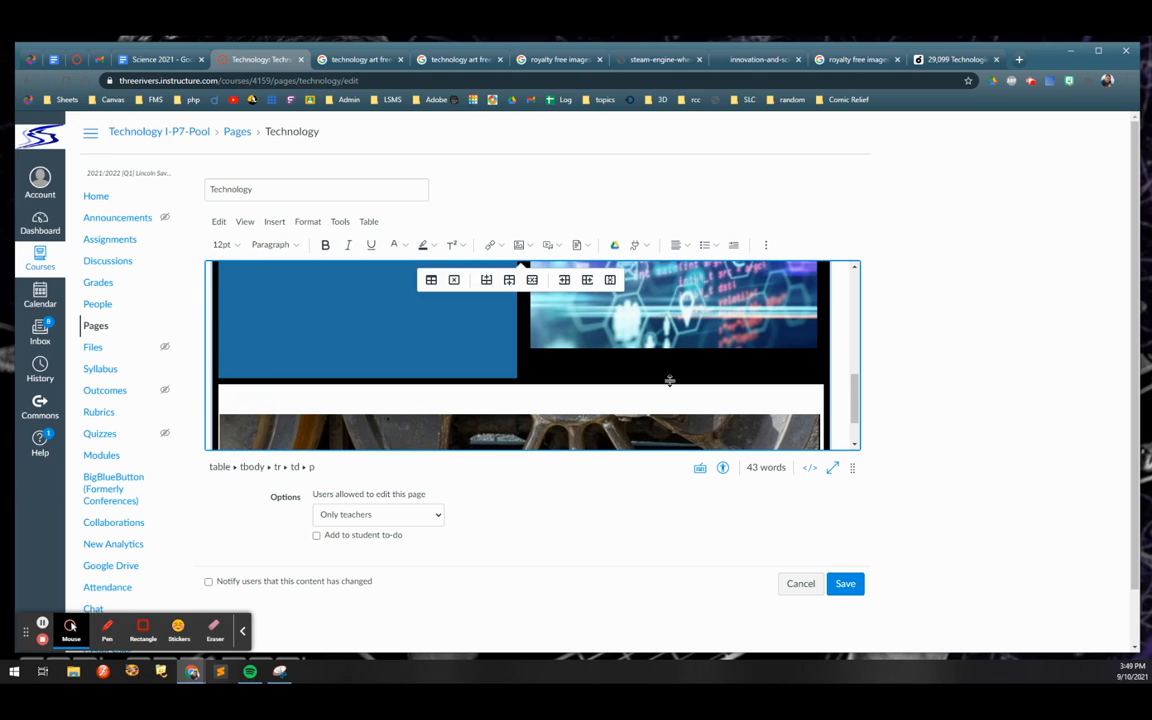
Set the background color of the bottom row's cell to black and save the page
{"action": "scroll", "coordinate": [496, 398], "scroll_direction": "down", "scroll_amount": 1}
{"action": "left_click", "coordinate": [669, 339]}
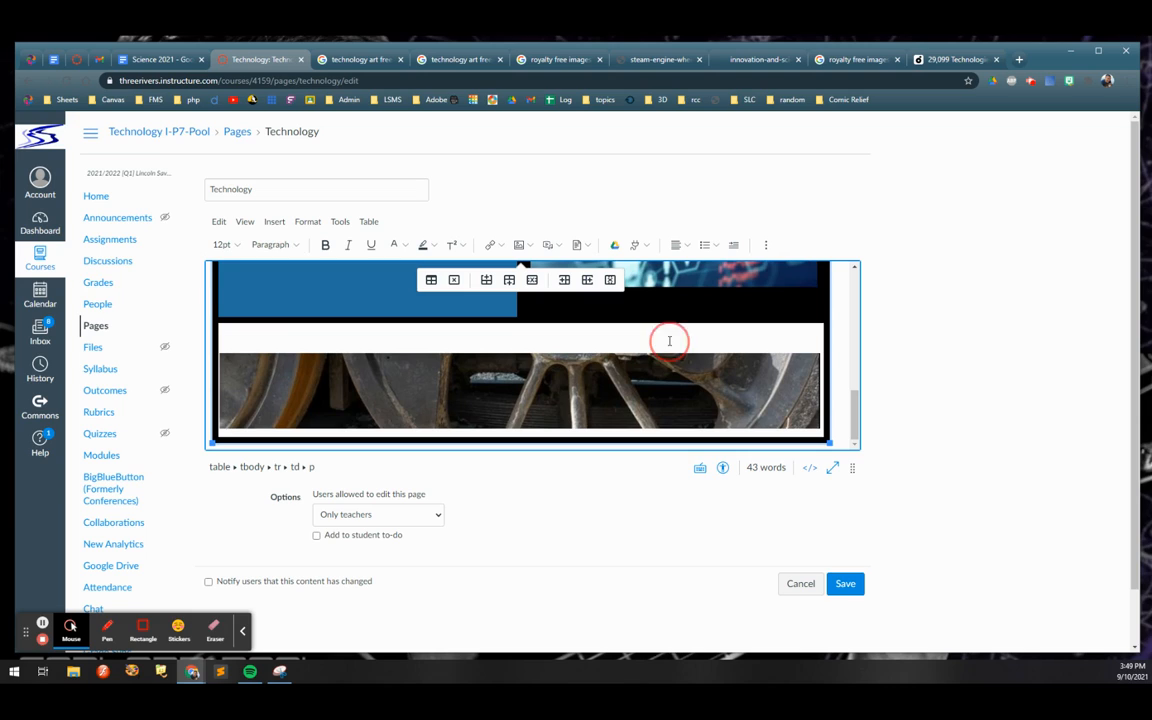
{"action": "left_click", "coordinate": [369, 221]}
{"action": "mouse_move", "coordinate": [392, 269]}
{"action": "left_click", "coordinate": [476, 279]}
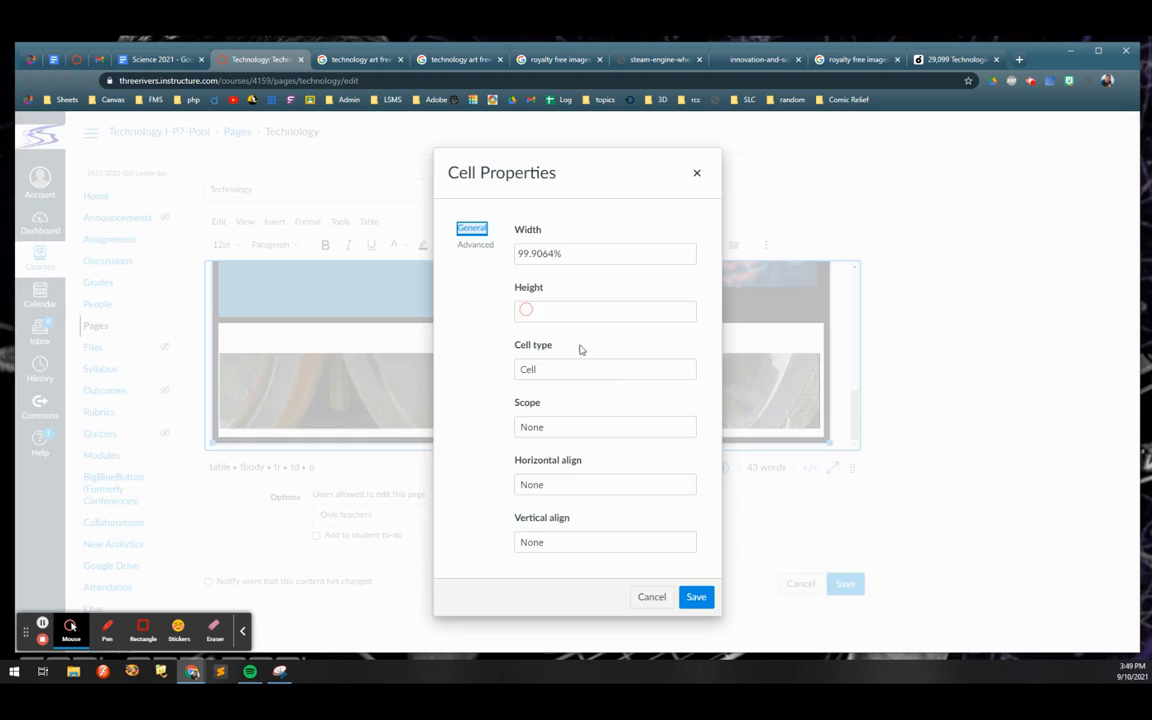
{"action": "left_click", "coordinate": [474, 244]}
{"action": "left_click", "coordinate": [522, 426]}
{"action": "left_click", "coordinate": [528, 516]}
{"action": "left_click", "coordinate": [694, 597]}
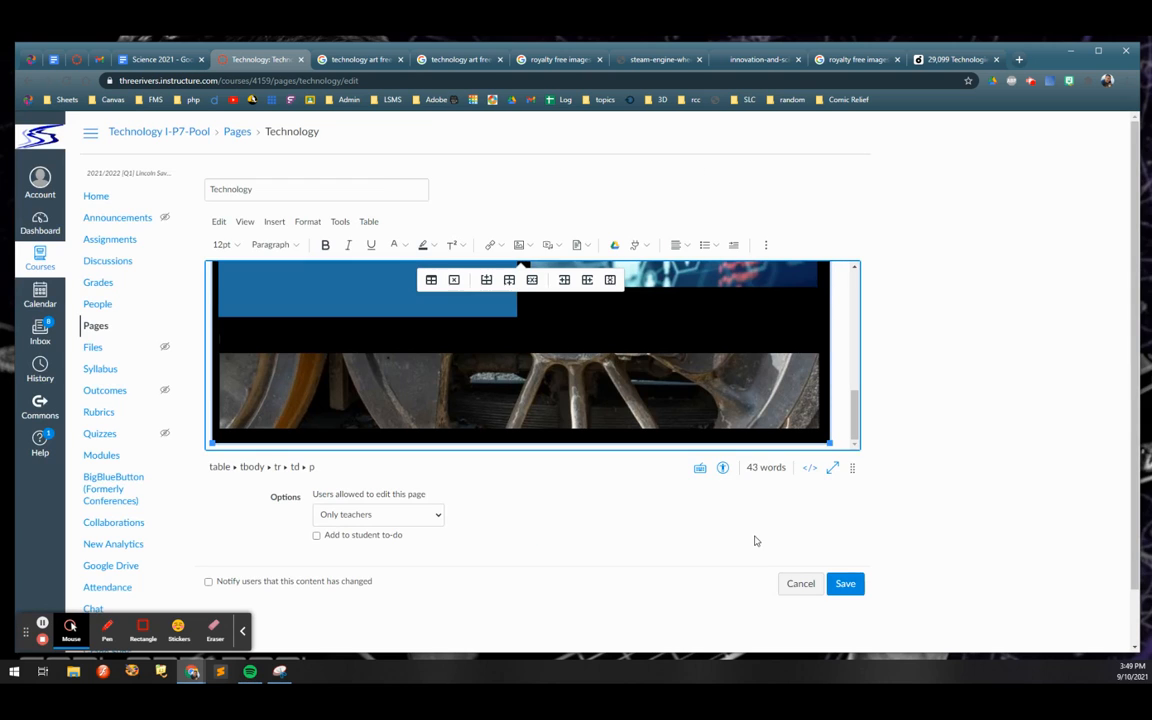
{"action": "left_click", "coordinate": [847, 594]}
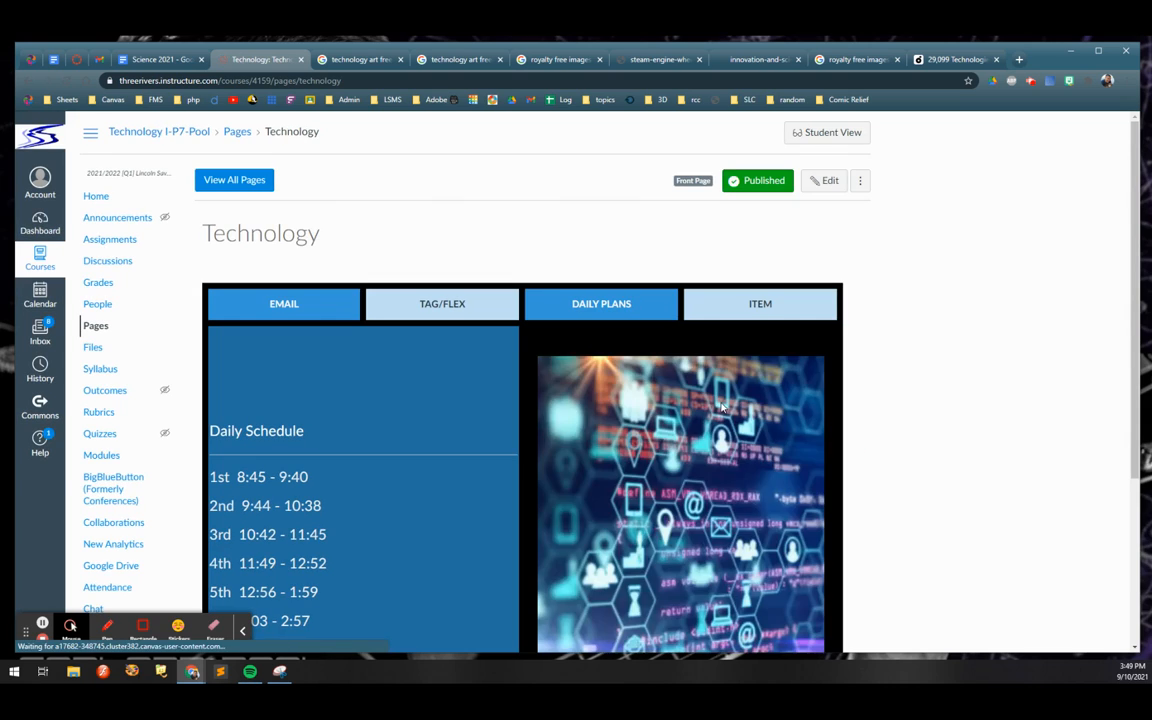
Review the saved Technology page, checking the headings, daily schedule, technology image and wheel strip
{"action": "scroll", "coordinate": [718, 410], "scroll_direction": "down", "scroll_amount": 3}
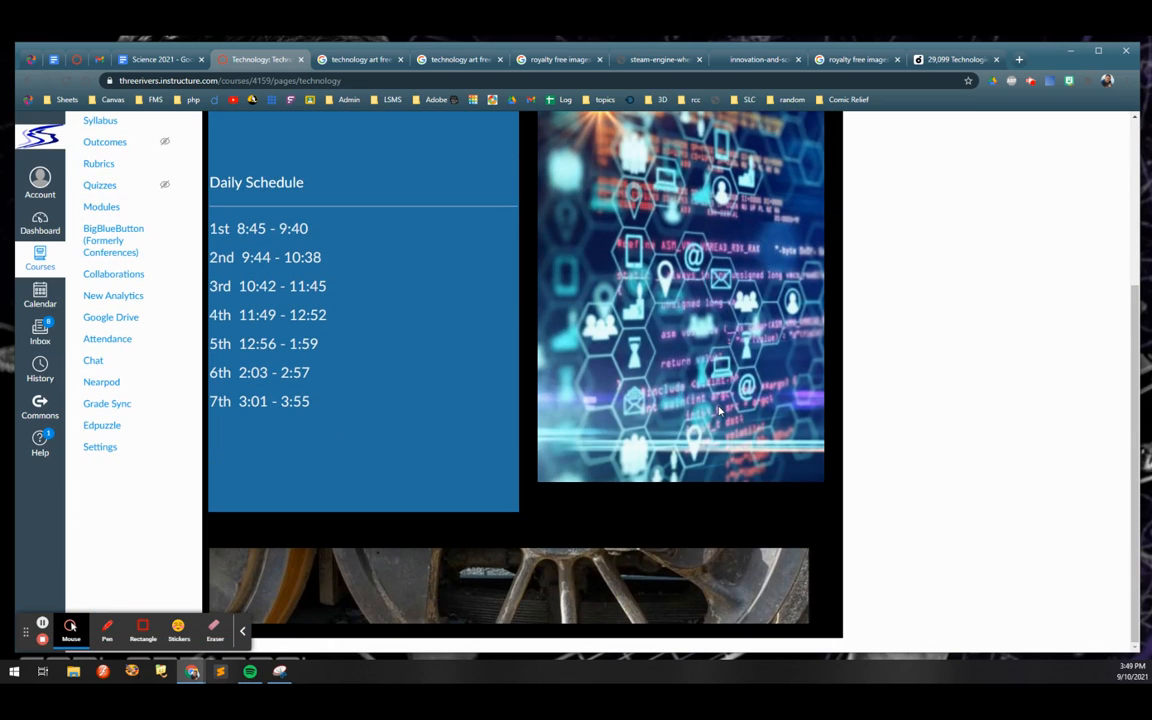
{"action": "scroll", "coordinate": [718, 410], "scroll_direction": "up", "scroll_amount": 1}
{"action": "scroll", "coordinate": [718, 415], "scroll_direction": "up", "scroll_amount": 2}
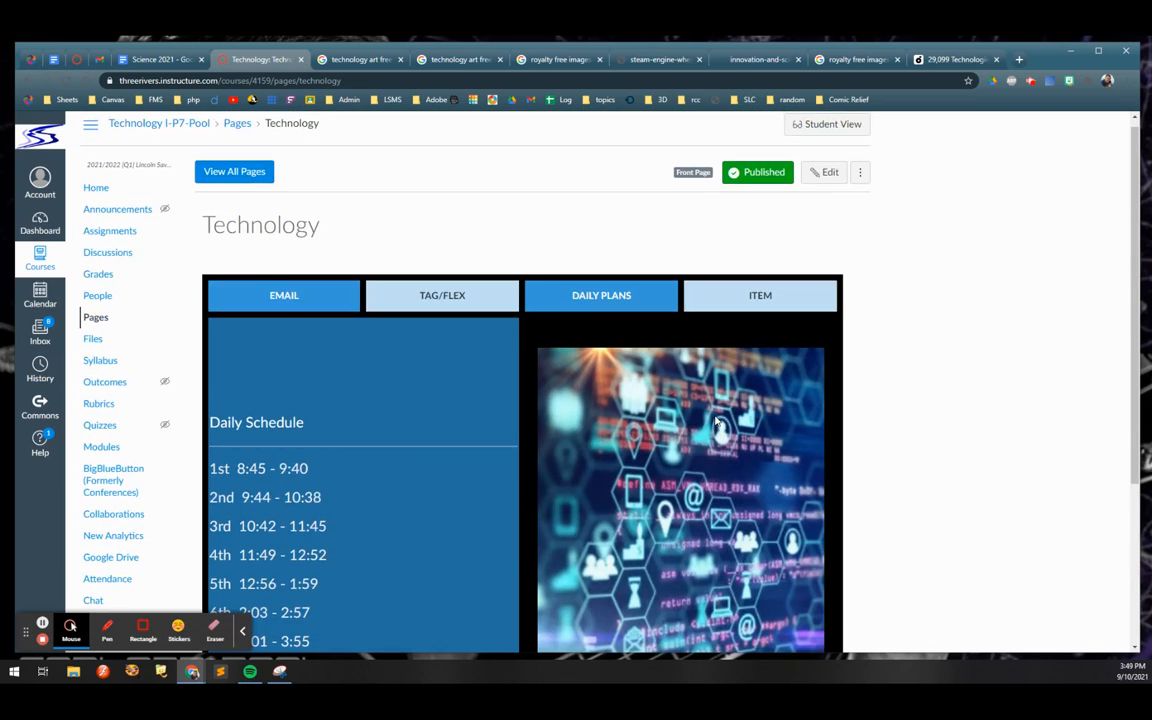
{"action": "scroll", "coordinate": [716, 423], "scroll_direction": "down", "scroll_amount": 3}
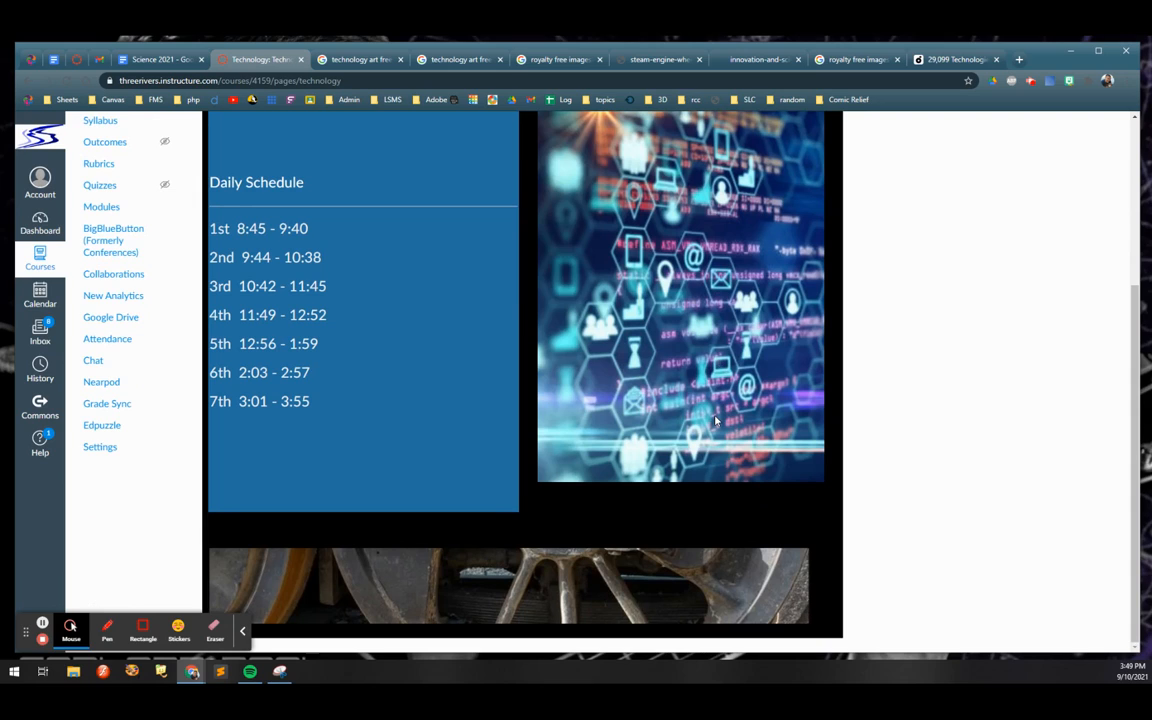
{"action": "scroll", "coordinate": [716, 423], "scroll_direction": "up", "scroll_amount": 1}
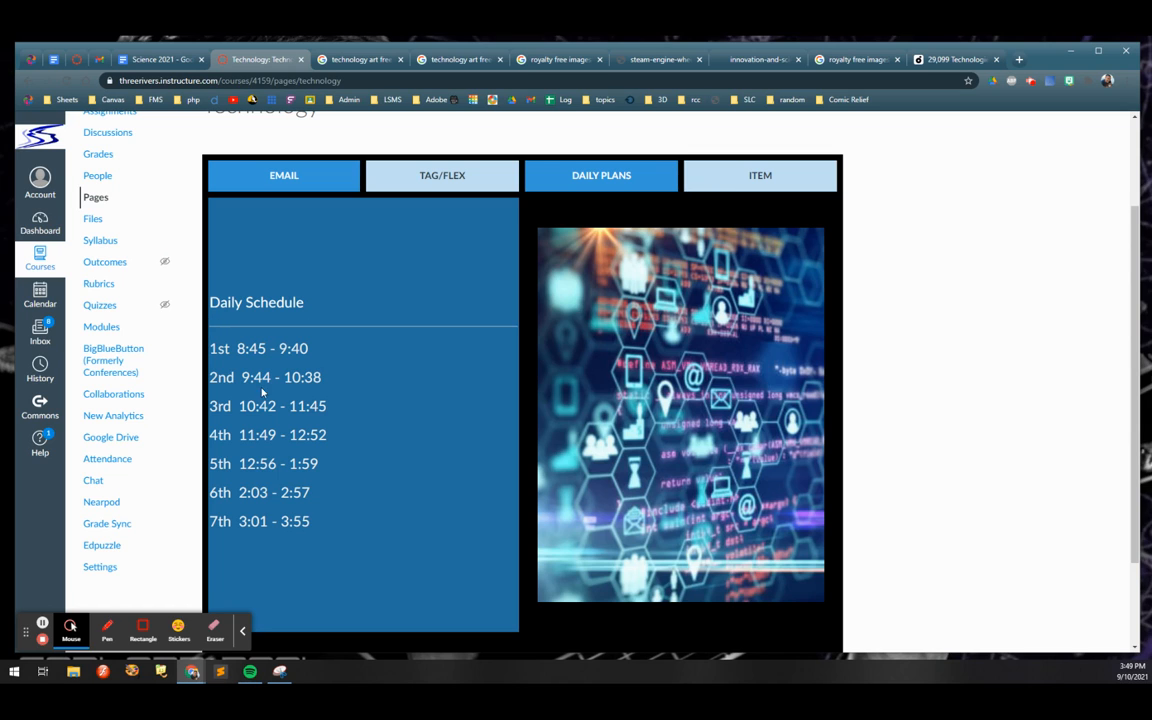
{"action": "scroll", "coordinate": [564, 356], "scroll_direction": "down", "scroll_amount": 1}
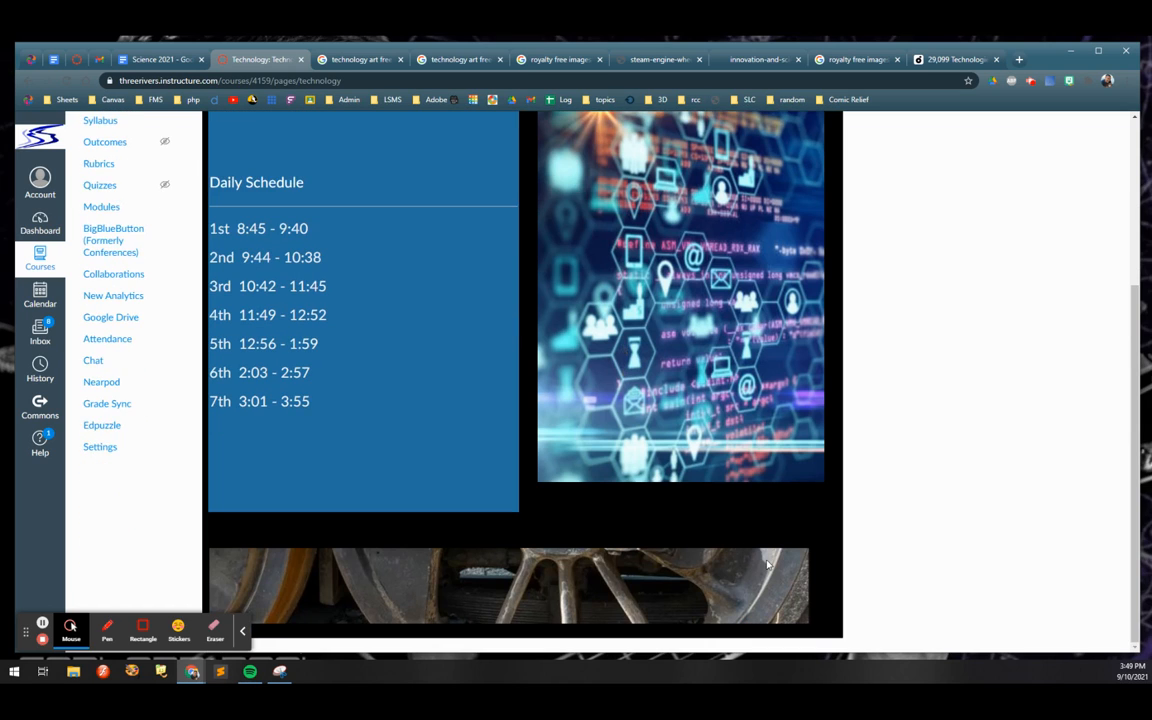
{"action": "scroll", "coordinate": [829, 446], "scroll_direction": "up", "scroll_amount": 2}
Open the Technology page for editing in the raw HTML view and find "height" in the code
{"action": "left_click", "coordinate": [825, 181]}
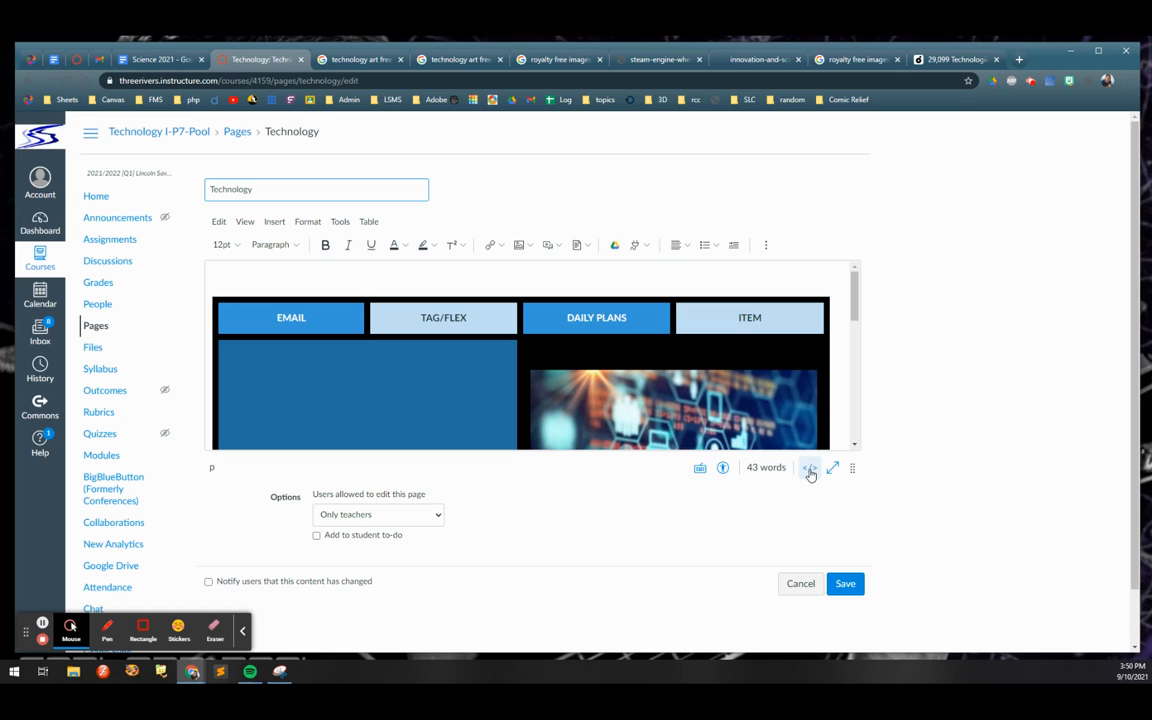
{"action": "left_click", "coordinate": [810, 470]}
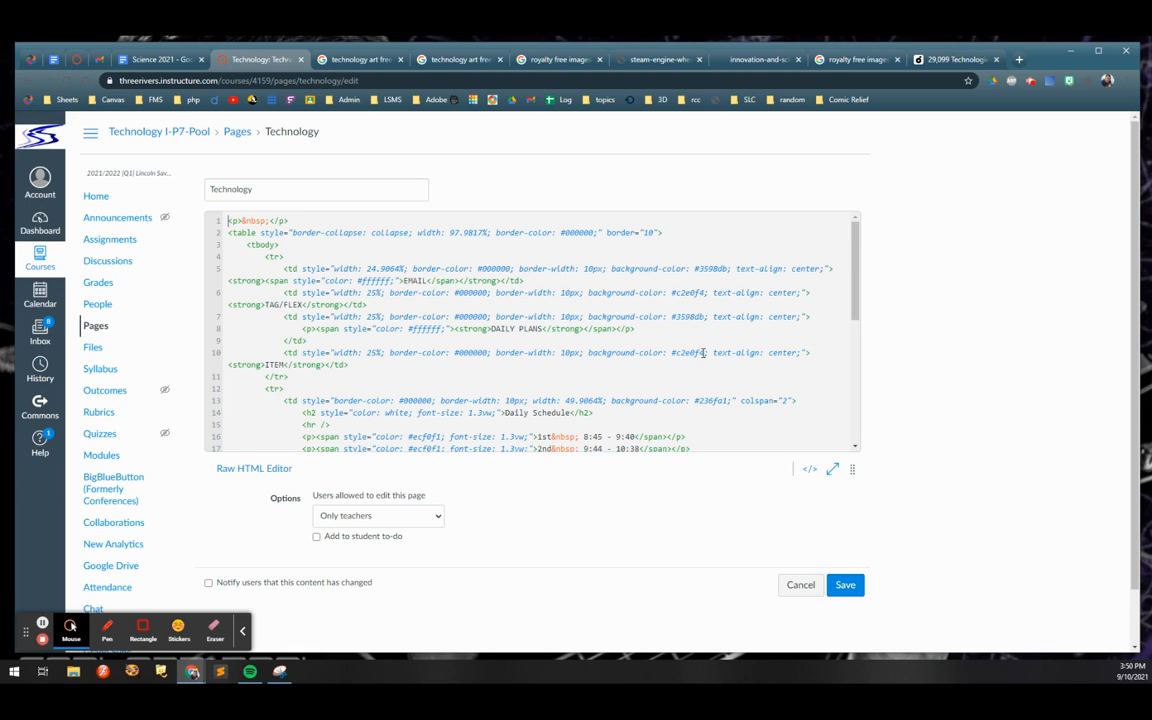
{"action": "scroll", "coordinate": [703, 353], "scroll_direction": "down", "scroll_amount": 3}
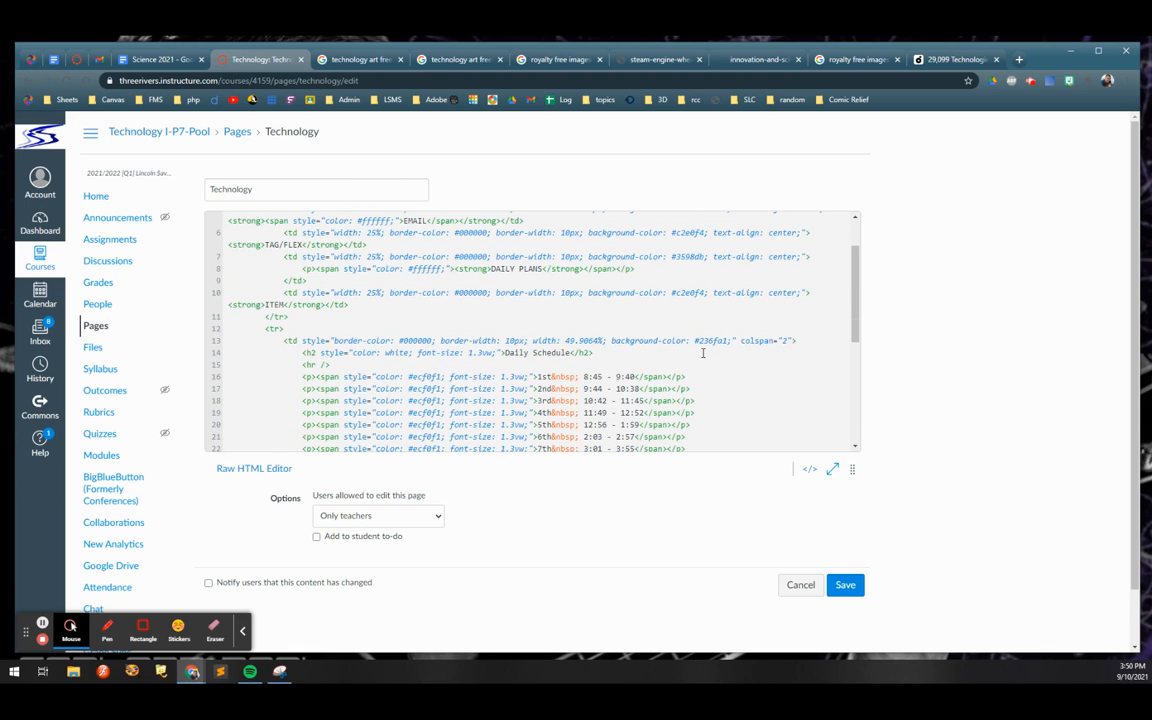
{"action": "left_click", "coordinate": [590, 285]}
{"action": "key", "text": "ctrl+f"}
{"action": "type", "text": "height"}
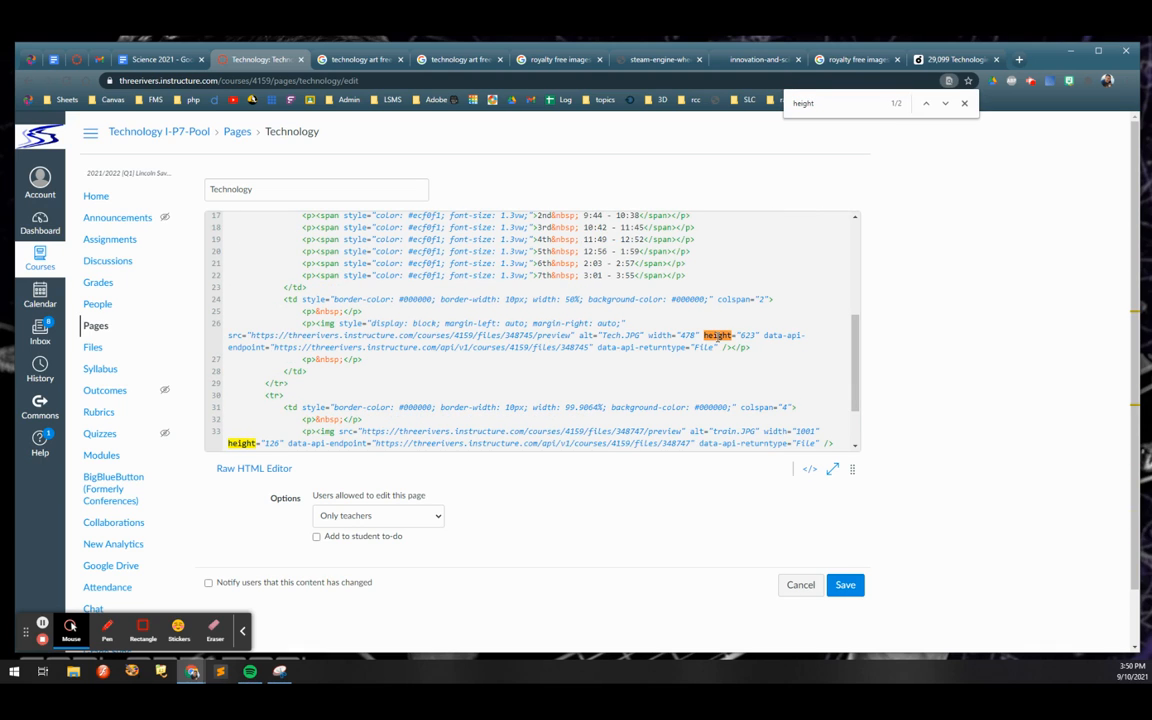
Remove the height attribute from the Tech.JPG image code and set its width to 100%
{"action": "left_click", "coordinate": [704, 335]}
{"action": "left_click_drag", "start_coordinate": [761, 335], "coordinate": [704, 335]}
{"action": "key", "text": "BackSpace"}
{"action": "left_click_drag", "start_coordinate": [695, 335], "coordinate": [683, 336]}
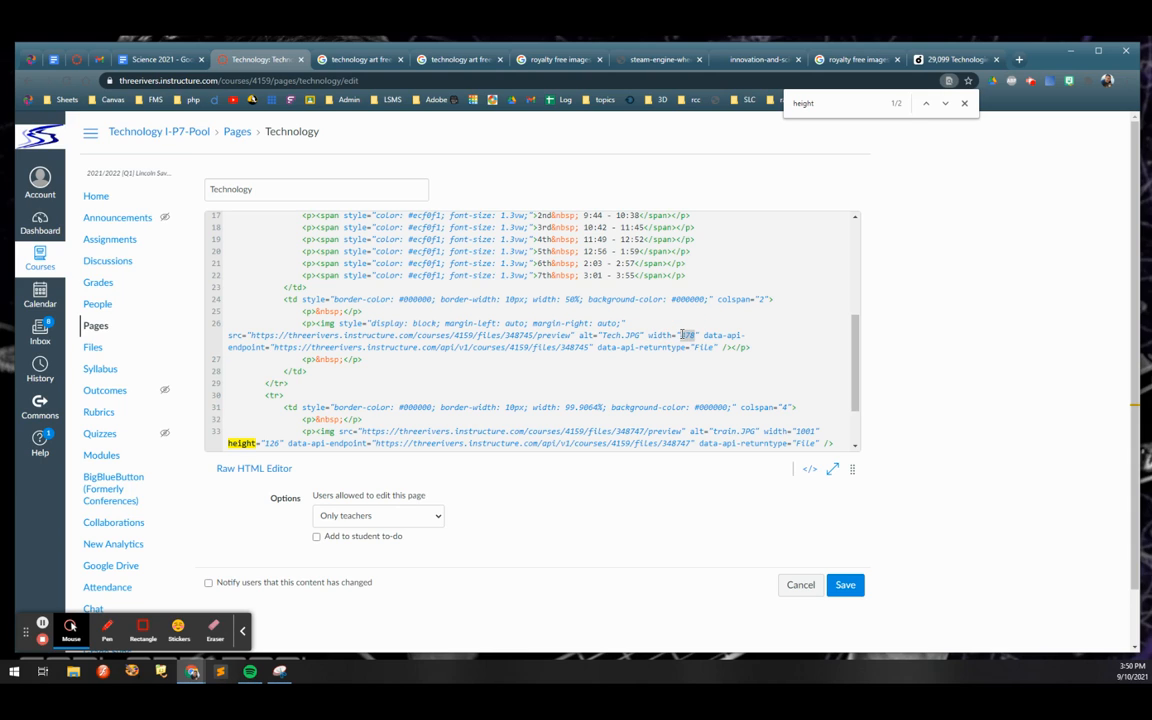
{"action": "type", "text": "100%"}
Remove the height attribute from the train.JPG image code, set its width to 100%, and save the page
{"action": "scroll", "coordinate": [634, 376], "scroll_direction": "down", "scroll_amount": 2}
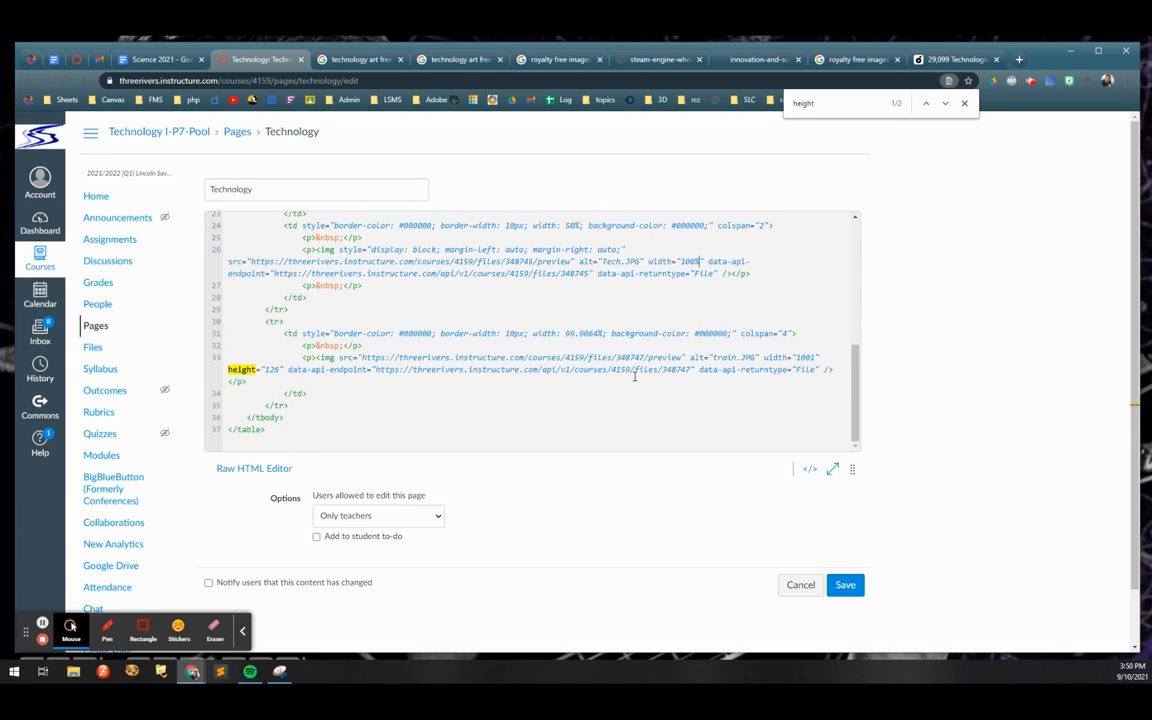
{"action": "left_click_drag", "start_coordinate": [285, 369], "coordinate": [227, 369]}
{"action": "key", "text": "BackSpace"}
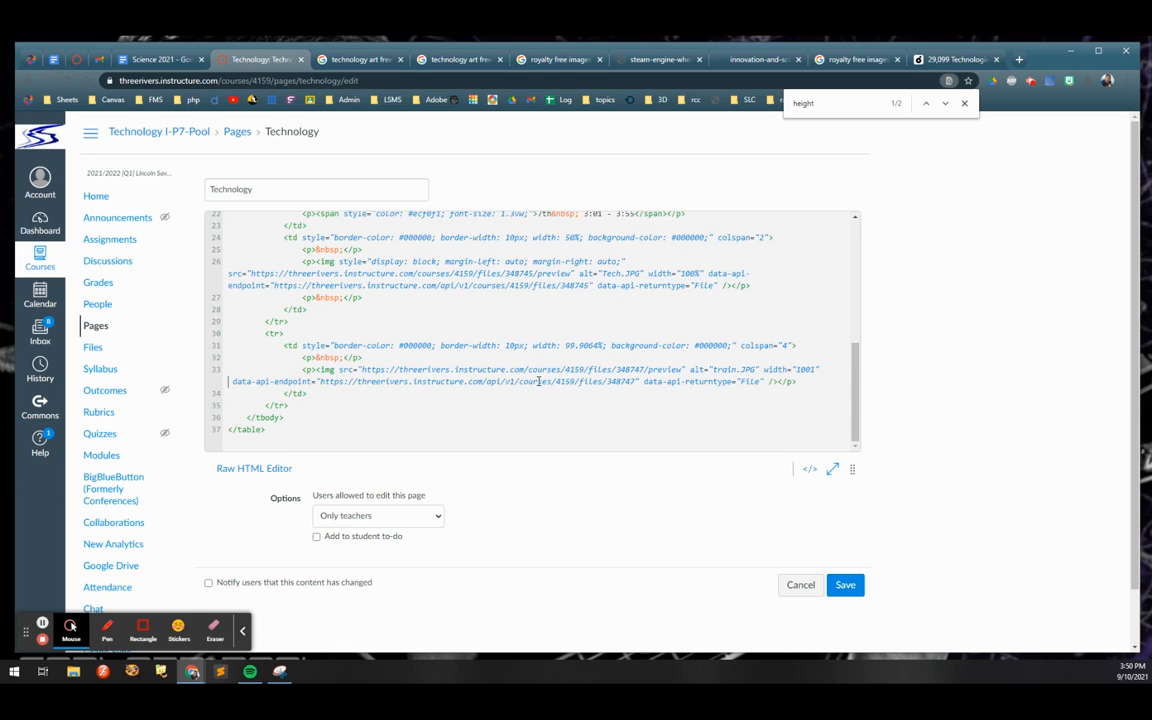
{"action": "double_click", "coordinate": [805, 369]}
{"action": "type", "text": "100%"}
{"action": "left_click", "coordinate": [771, 358]}
{"action": "scroll", "coordinate": [771, 358], "scroll_direction": "up", "scroll_amount": 5}
{"action": "scroll", "coordinate": [771, 360], "scroll_direction": "down", "scroll_amount": 5}
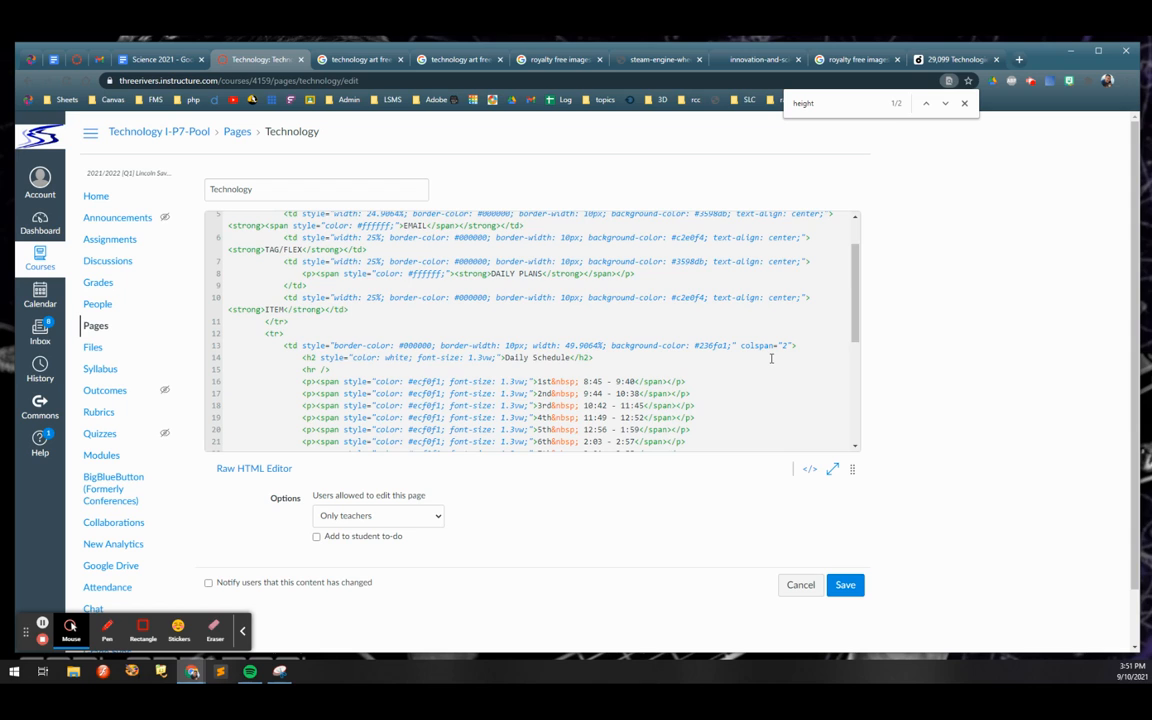
{"action": "left_click", "coordinate": [843, 585]}
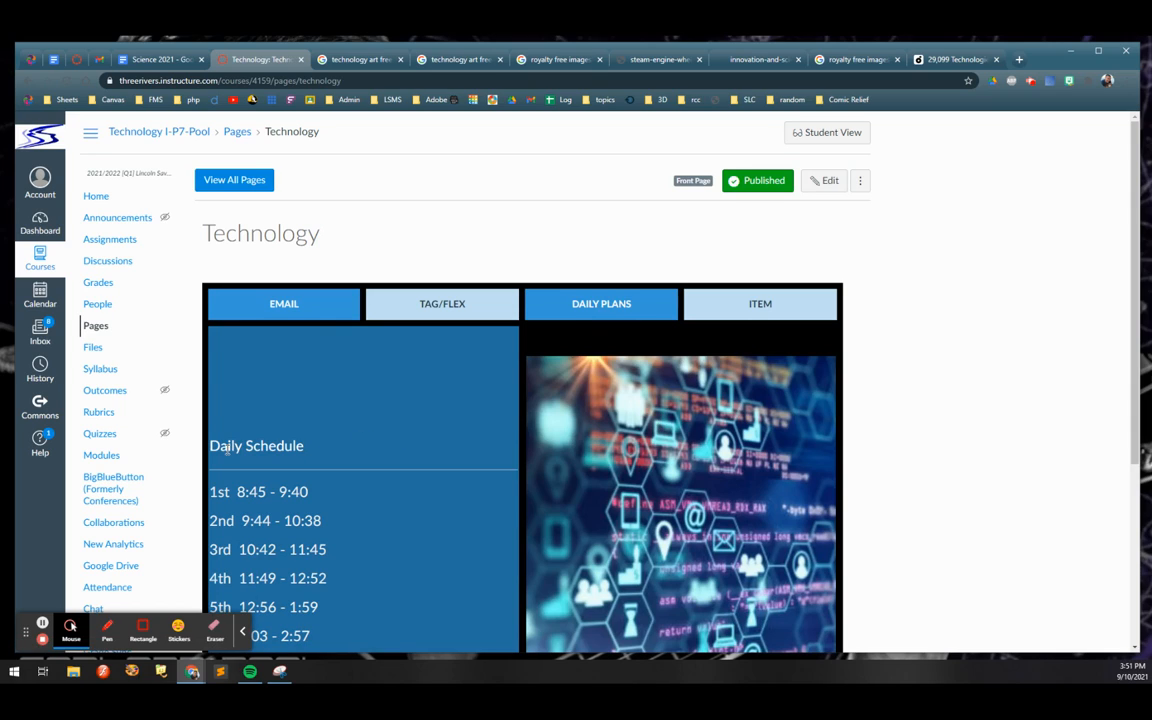
Check how the technology image and wheel strip fit their table cells on the saved page
{"action": "scroll", "coordinate": [597, 461], "scroll_direction": "down", "scroll_amount": 5}
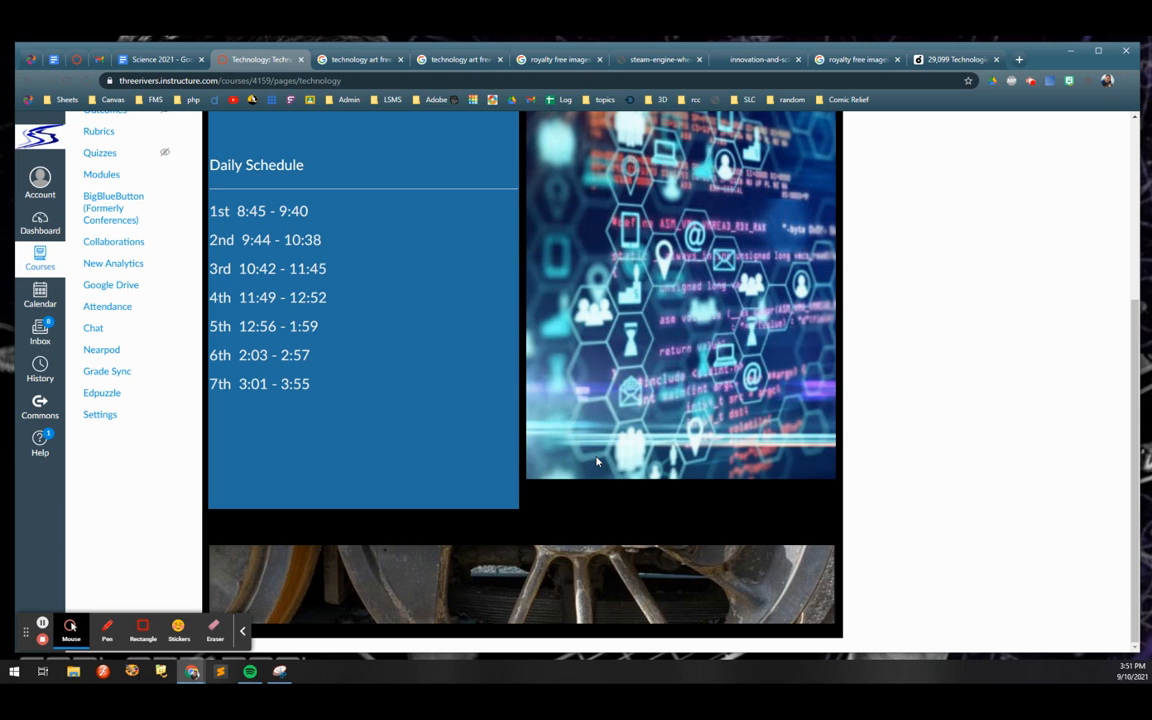
{"action": "scroll", "coordinate": [565, 416], "scroll_direction": "up", "scroll_amount": 5}
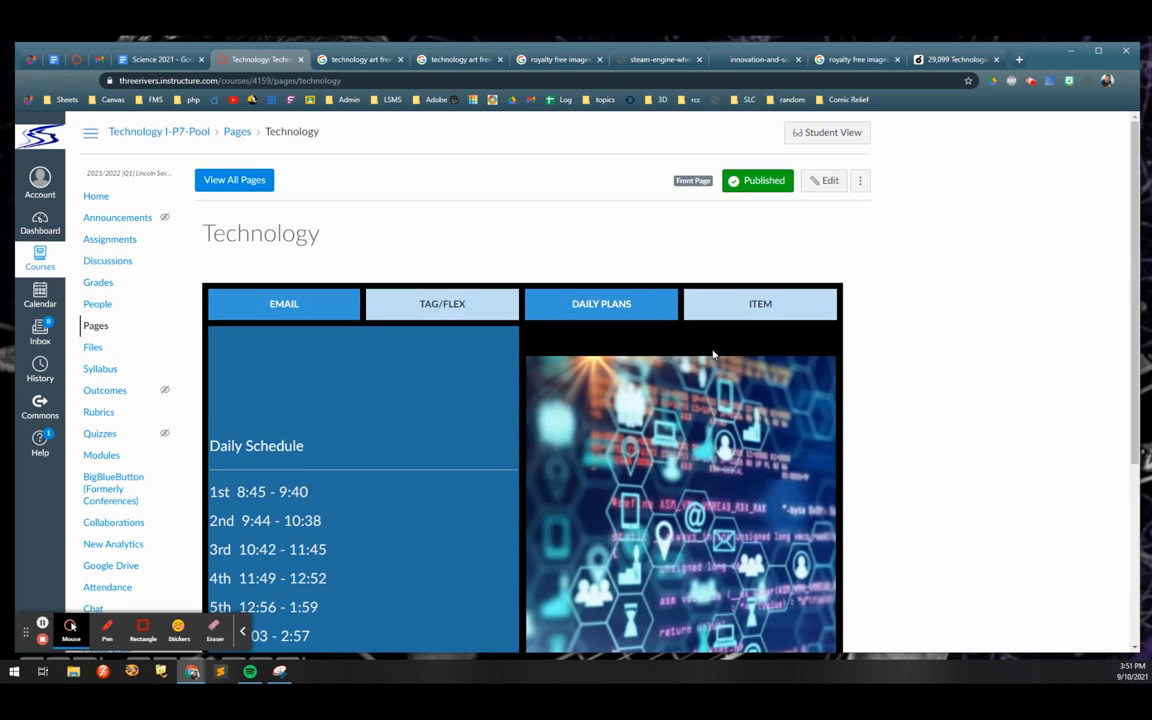
{"action": "scroll", "coordinate": [513, 551], "scroll_direction": "down", "scroll_amount": 5}
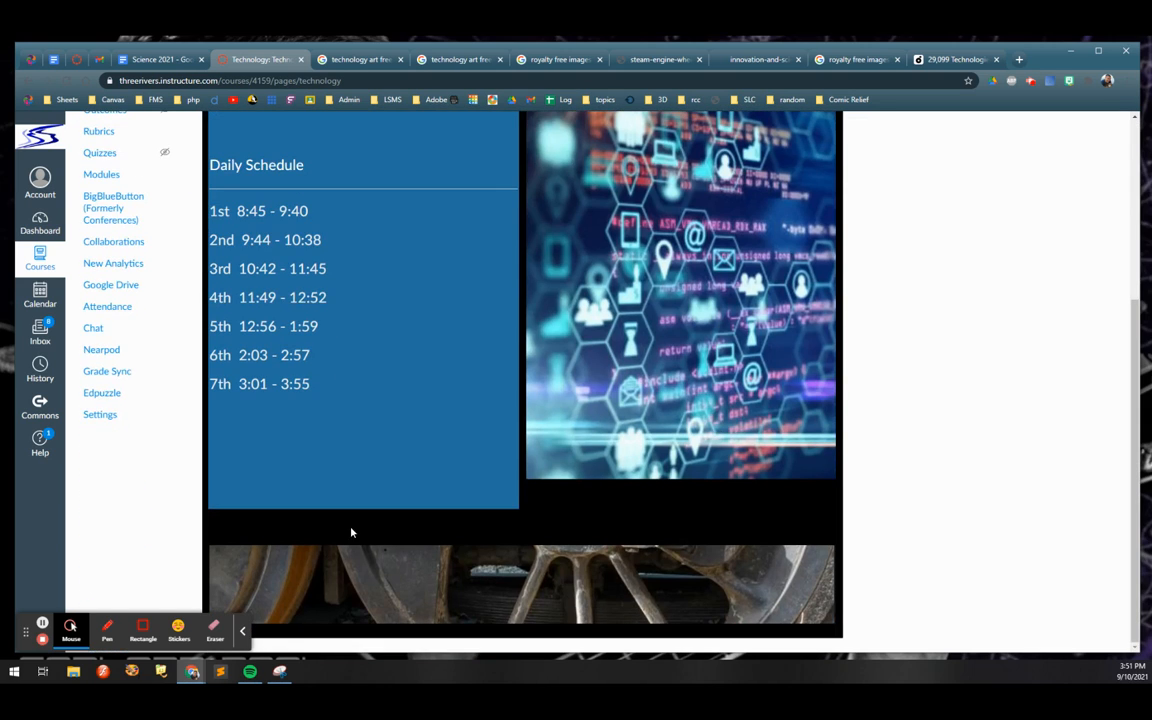
Open the Technology page for editing in the raw HTML view and find "jpg" in the code
{"action": "scroll", "coordinate": [320, 537], "scroll_direction": "up", "scroll_amount": 4}
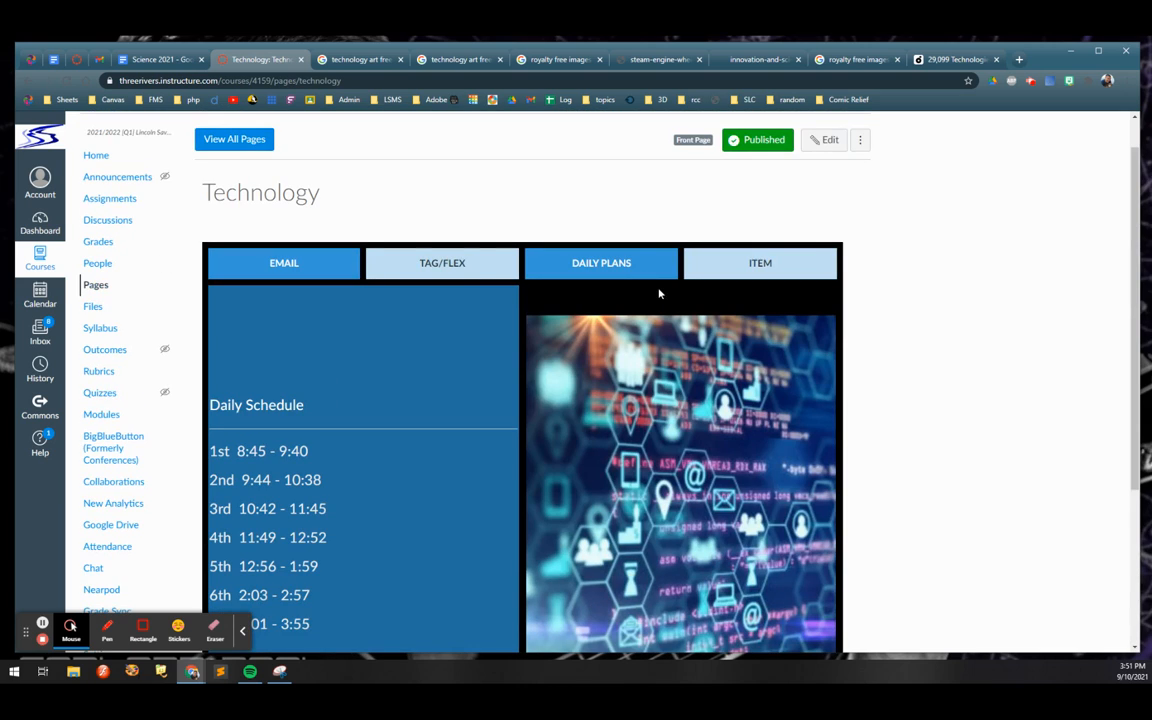
{"action": "left_click", "coordinate": [825, 140]}
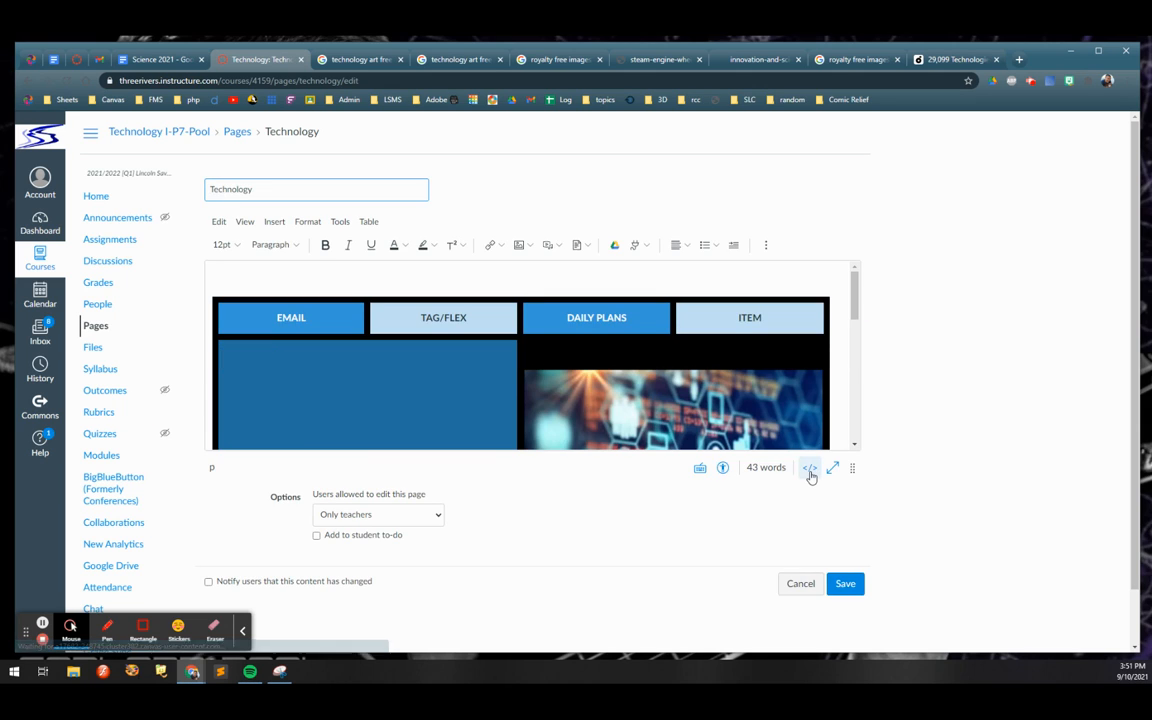
{"action": "left_click", "coordinate": [809, 469]}
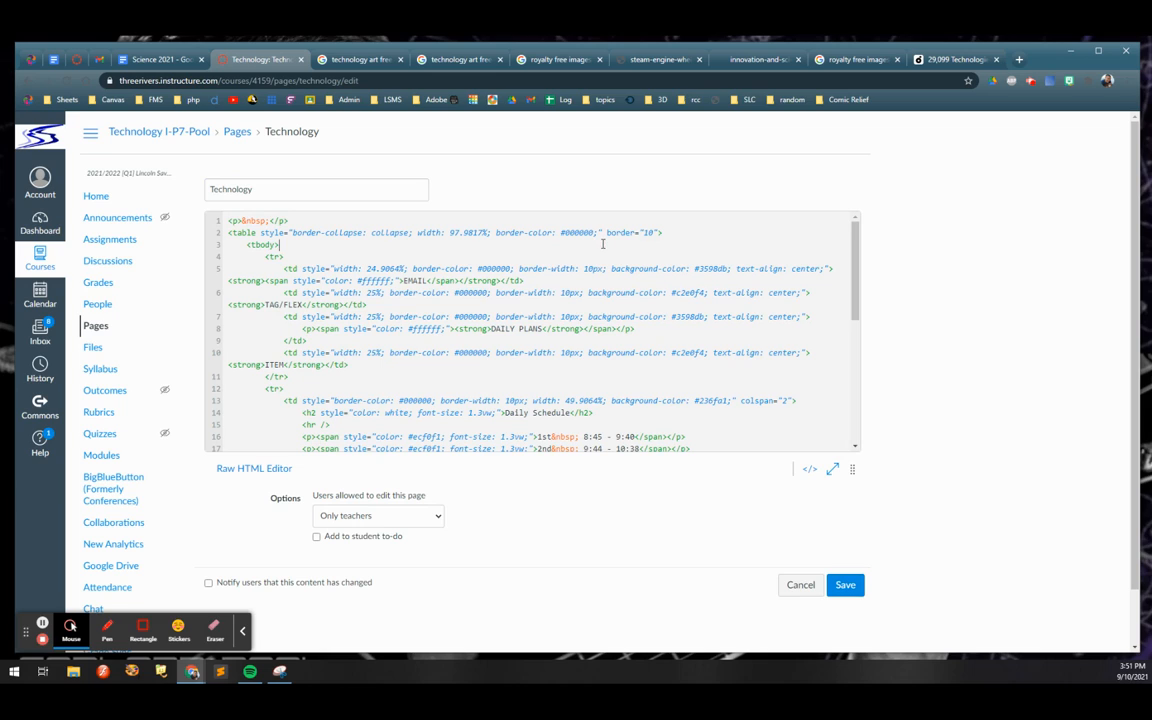
{"action": "key", "text": "ctrl+f"}
{"action": "type", "text": "jpg"}
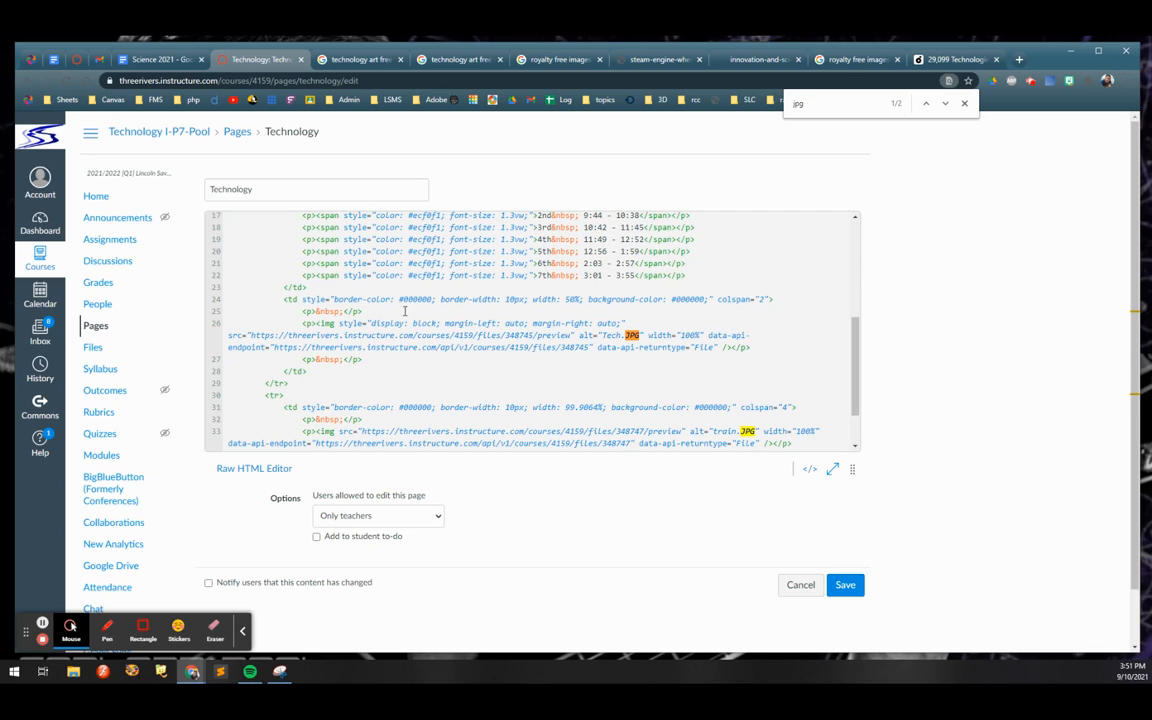
Delete the empty &nbsp; paragraph lines directly above and below the Tech.JPG image code
{"action": "left_click_drag", "start_coordinate": [370, 312], "coordinate": [301, 312]}
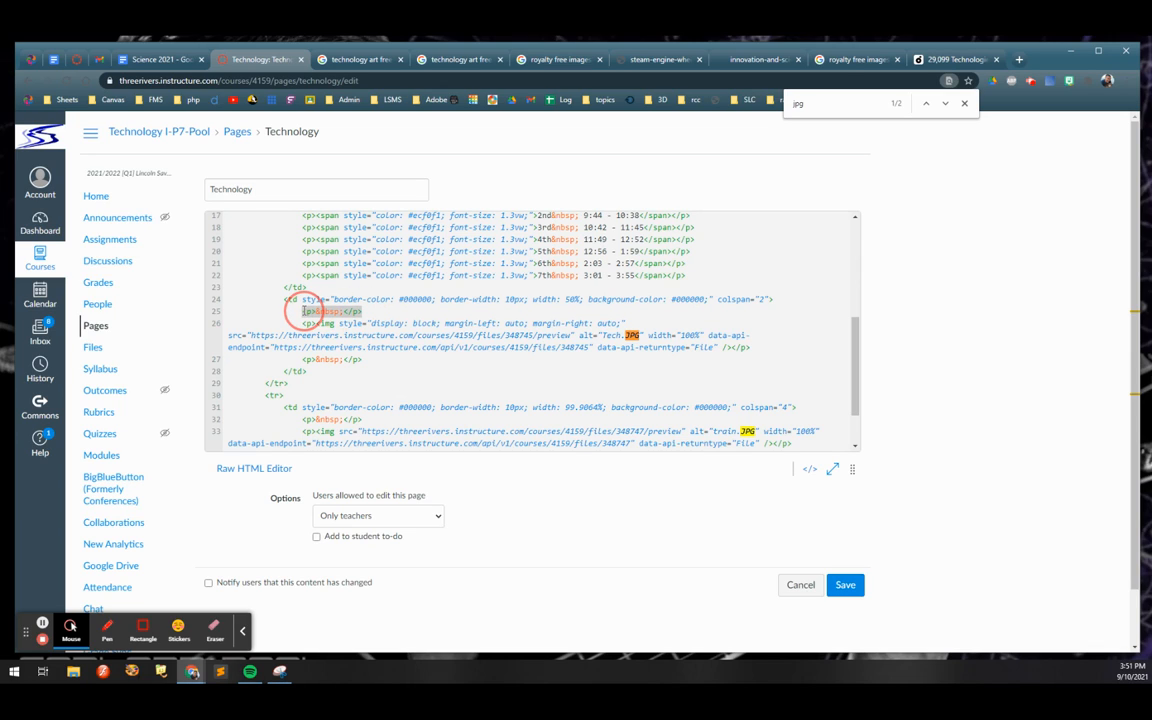
{"action": "key", "text": "BackSpace"}
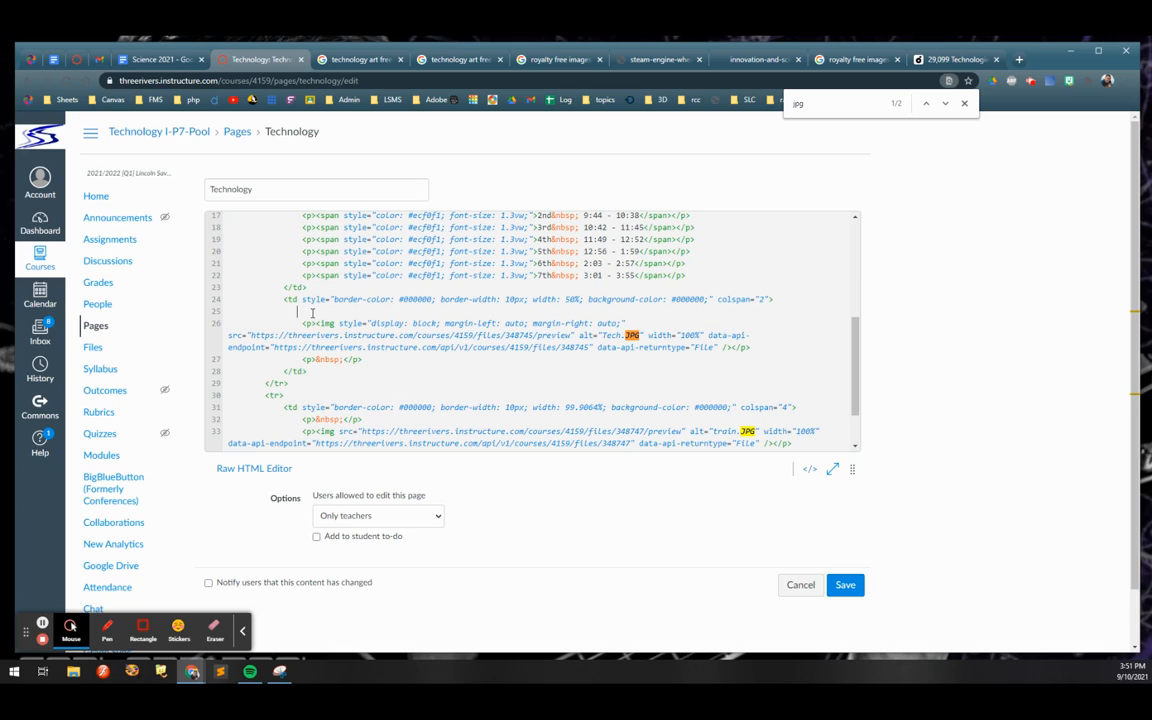
{"action": "left_click", "coordinate": [245, 311]}
{"action": "key", "text": "BackSpace"}
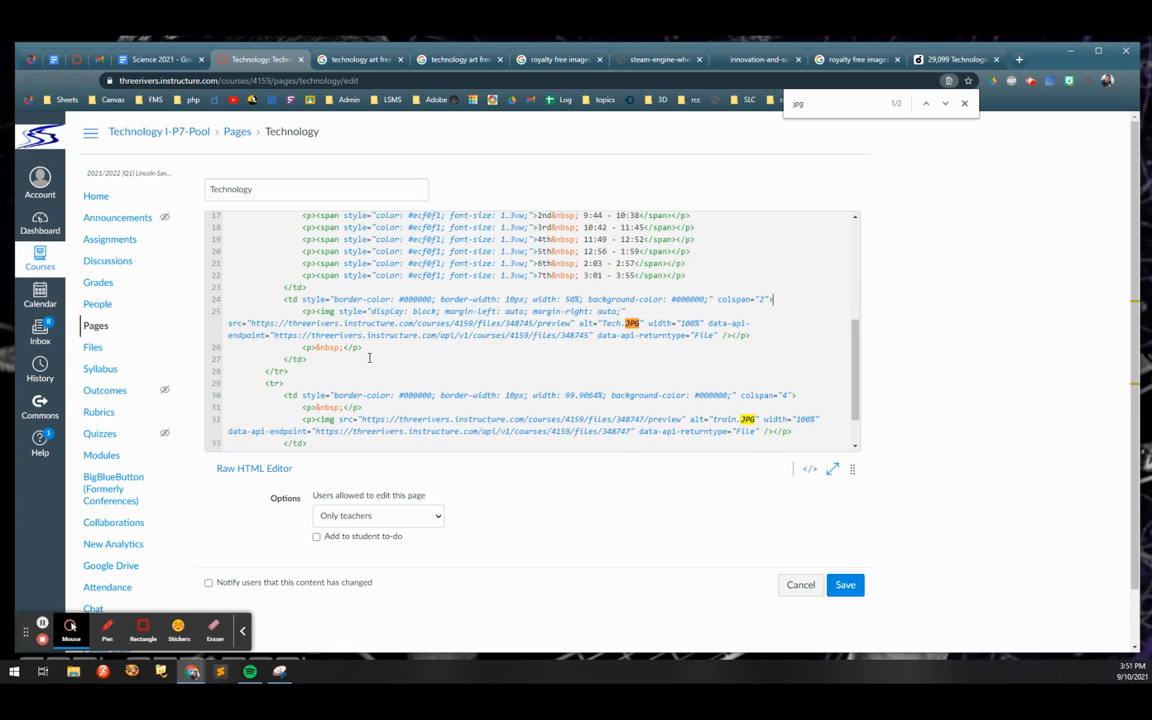
{"action": "left_click_drag", "start_coordinate": [367, 350], "coordinate": [228, 347]}
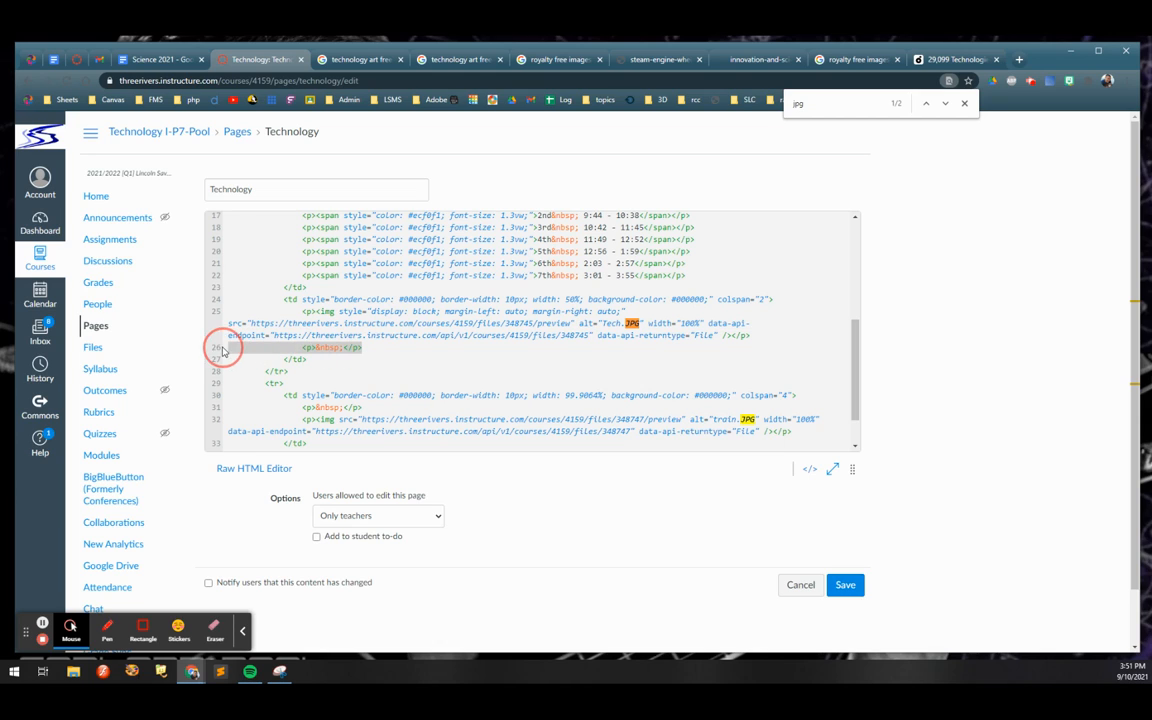
{"action": "key", "text": "BackSpace"}
{"action": "key", "text": "BackSpace"}
Delete the empty &nbsp; paragraph line directly above the train.JPG image code
{"action": "left_click_drag", "start_coordinate": [366, 396], "coordinate": [216, 396]}
{"action": "key", "text": "BackSpace"}
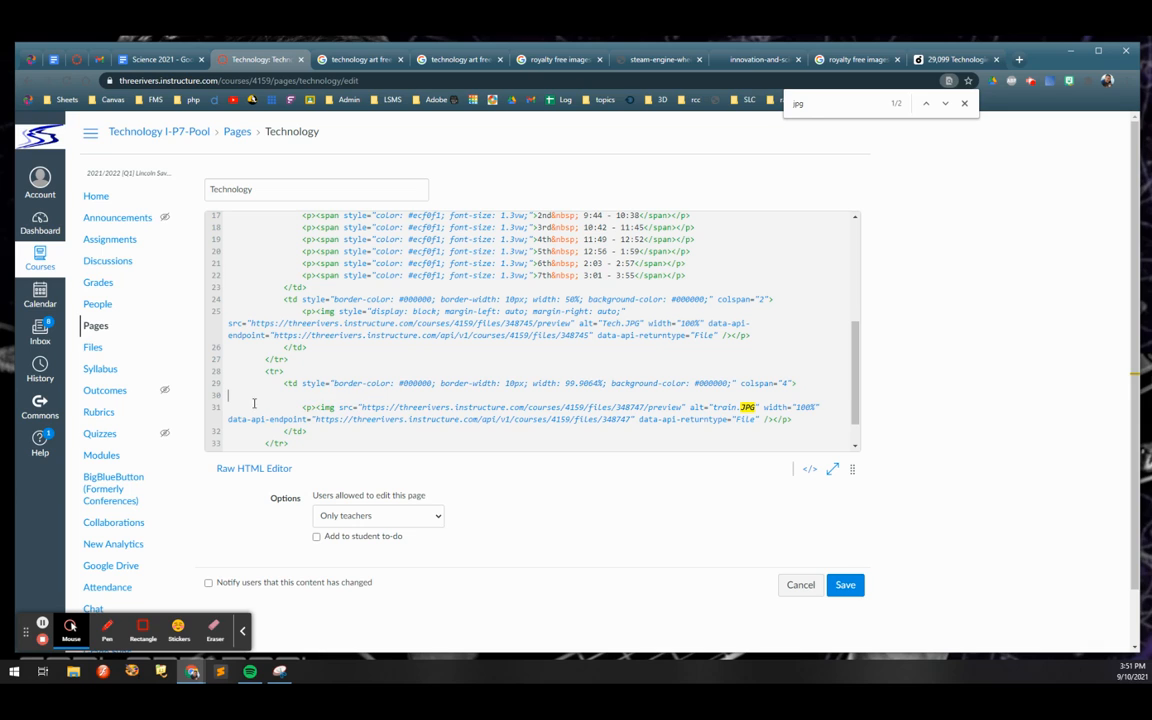
{"action": "key", "text": "BackSpace"}
{"action": "scroll", "coordinate": [531, 404], "scroll_direction": "down", "scroll_amount": 1}
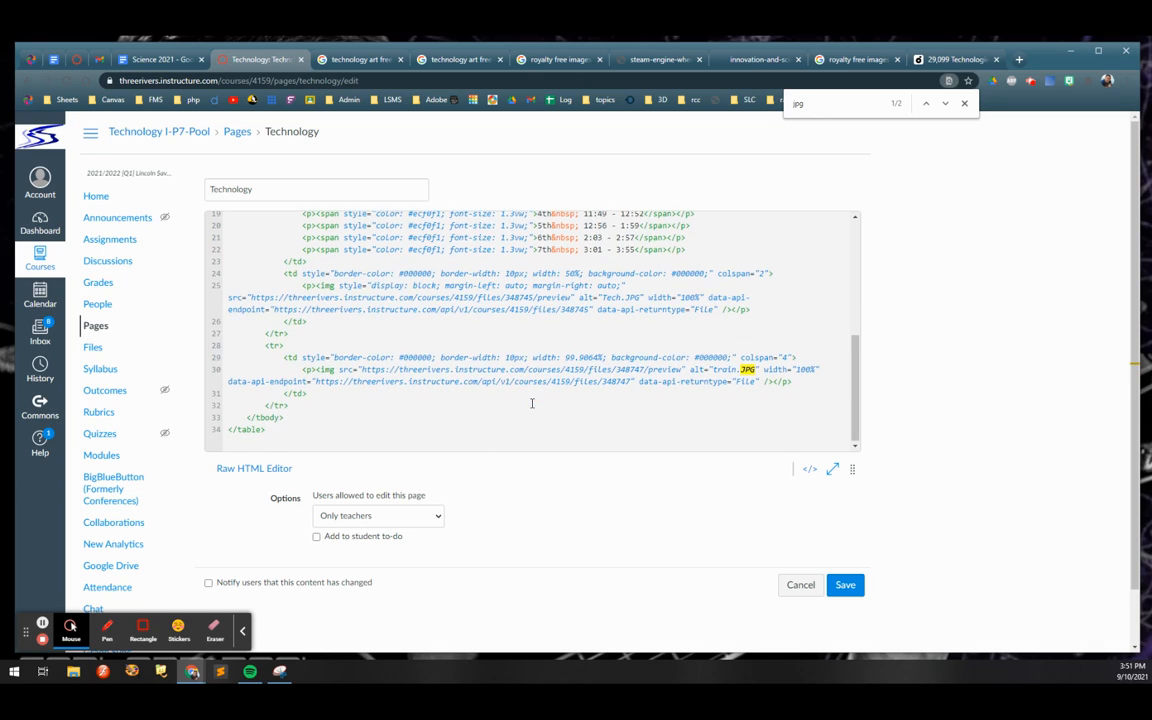
Add "padding: 15px;" to the span style of the 1st period line and copy that declaration
{"action": "scroll", "coordinate": [500, 385], "scroll_direction": "up", "scroll_amount": 3}
{"action": "scroll", "coordinate": [463, 362], "scroll_direction": "down", "scroll_amount": 1}
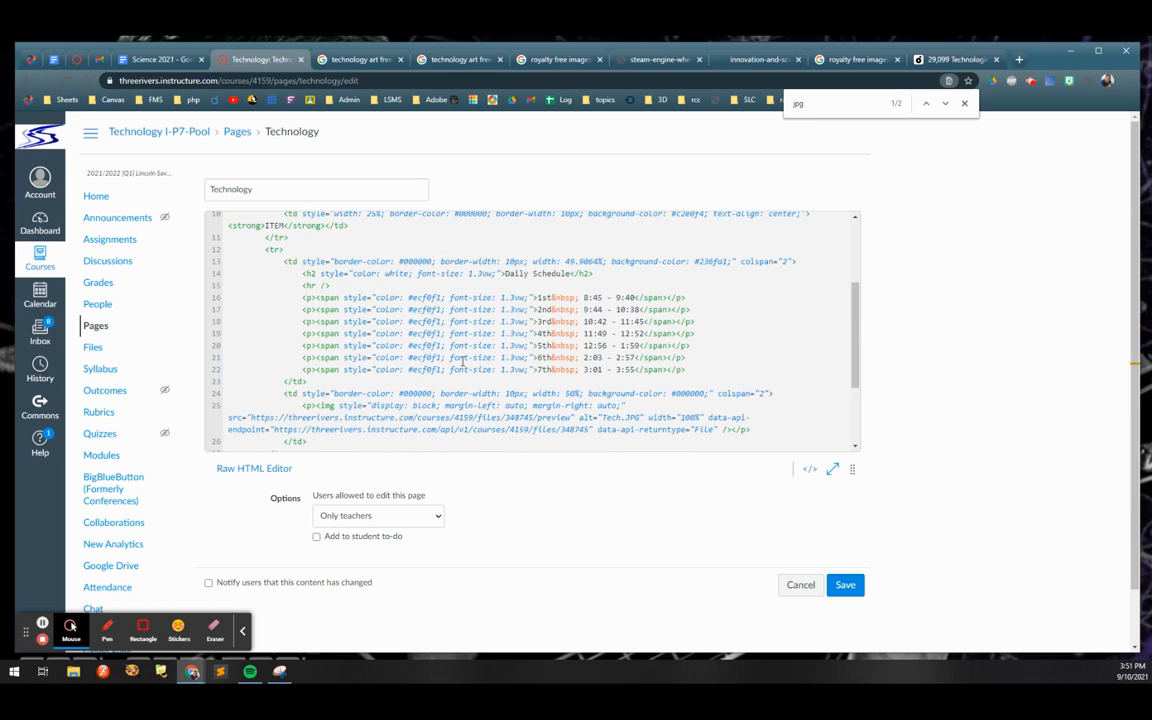
{"action": "left_click", "coordinate": [530, 297]}
{"action": "type", "text": "padding: "}
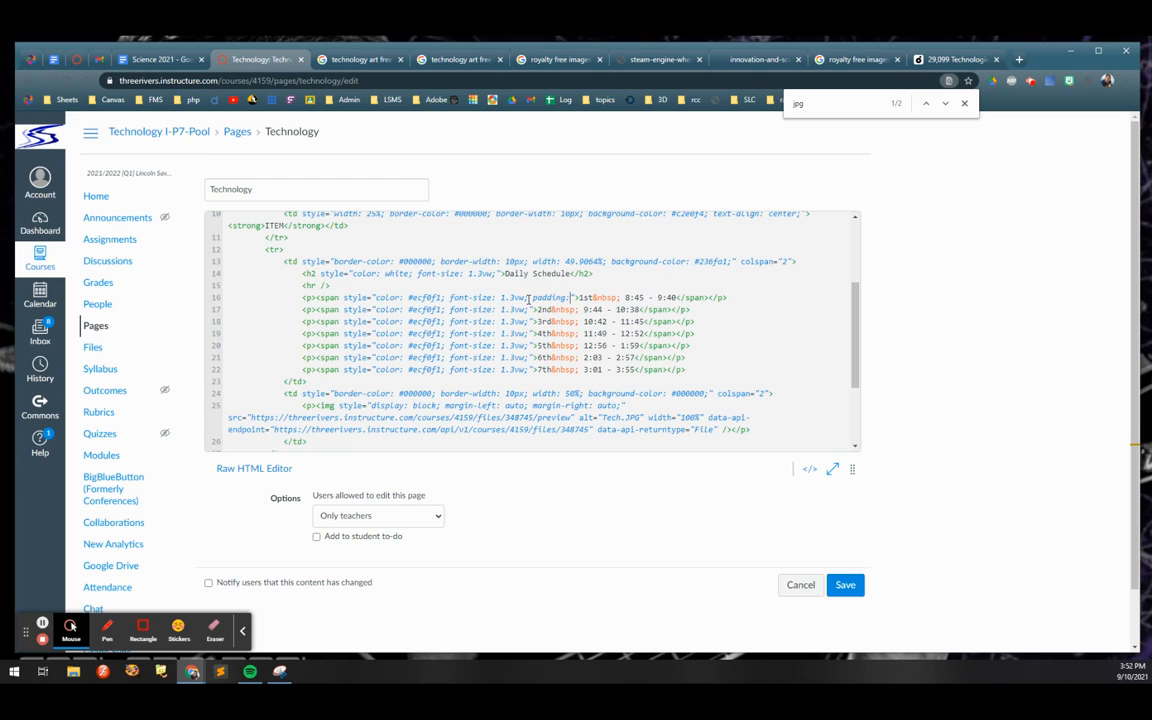
{"action": "type", "text": "15px"}
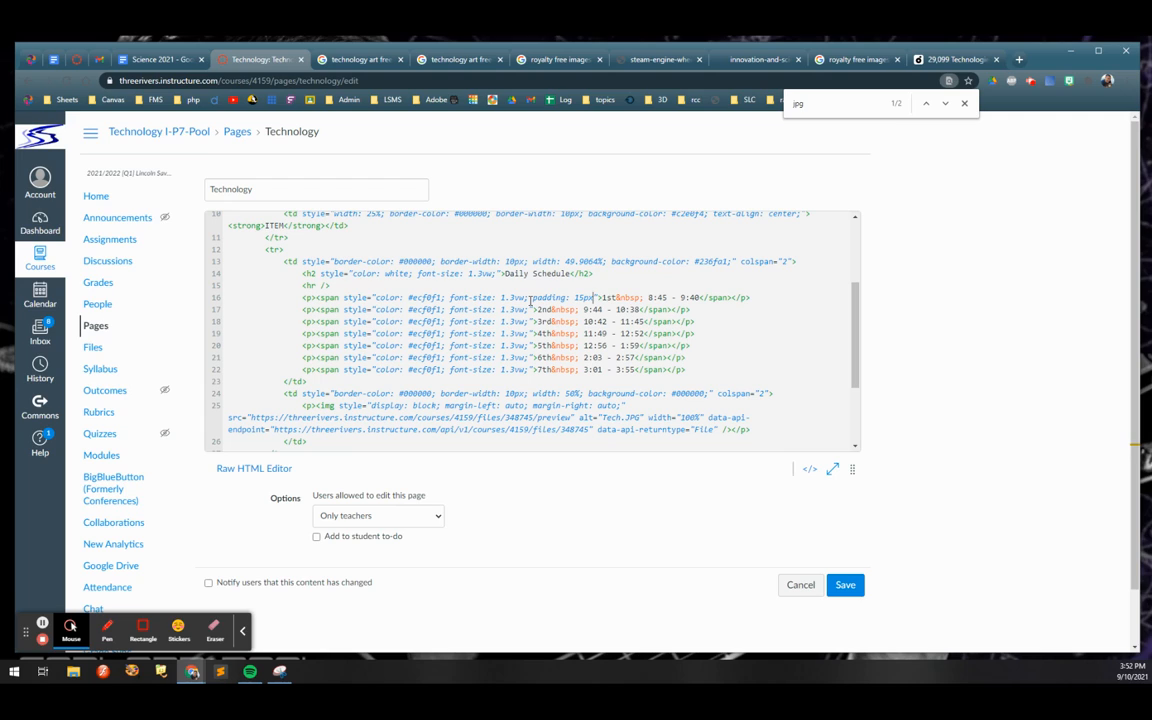
{"action": "type", "text": ";"}
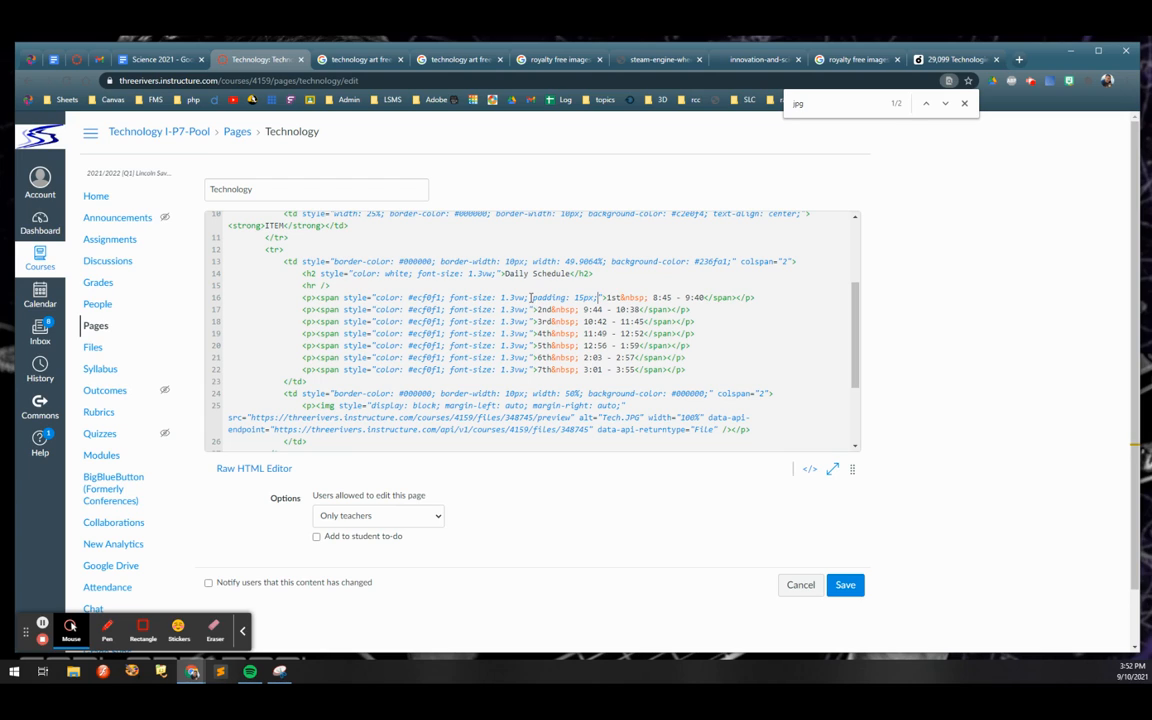
{"action": "left_click", "coordinate": [529, 297], "text": "shift"}
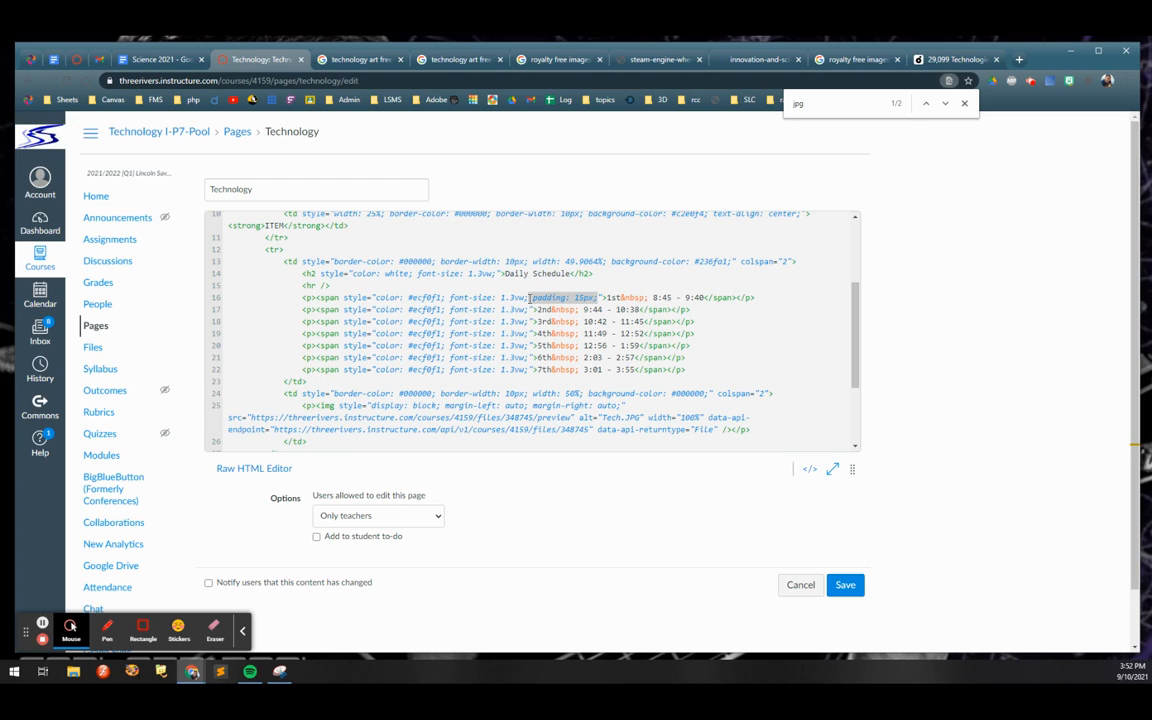
{"action": "key", "text": "ctrl+c"}
Paste the copied padding declaration into the span styles of the 2nd and 3rd period lines
{"action": "left_click", "coordinate": [529, 310]}
{"action": "key", "text": "ctrl+v"}
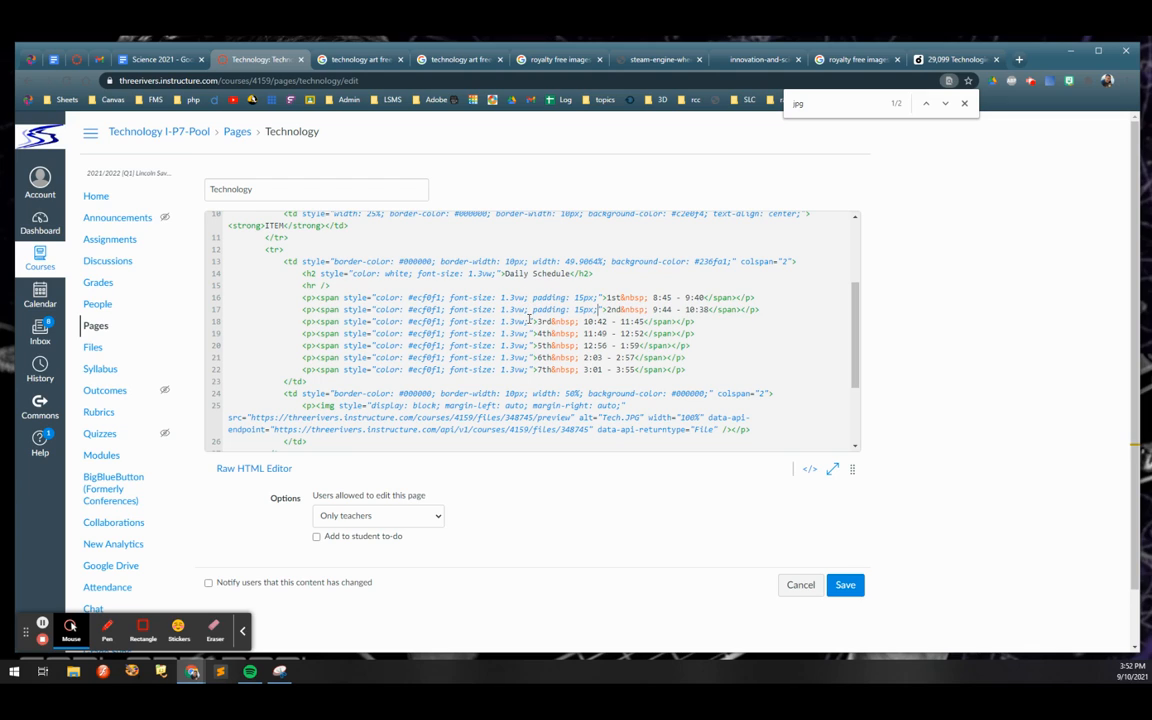
{"action": "left_click", "coordinate": [528, 321]}
{"action": "key", "text": "ctrl+v"}
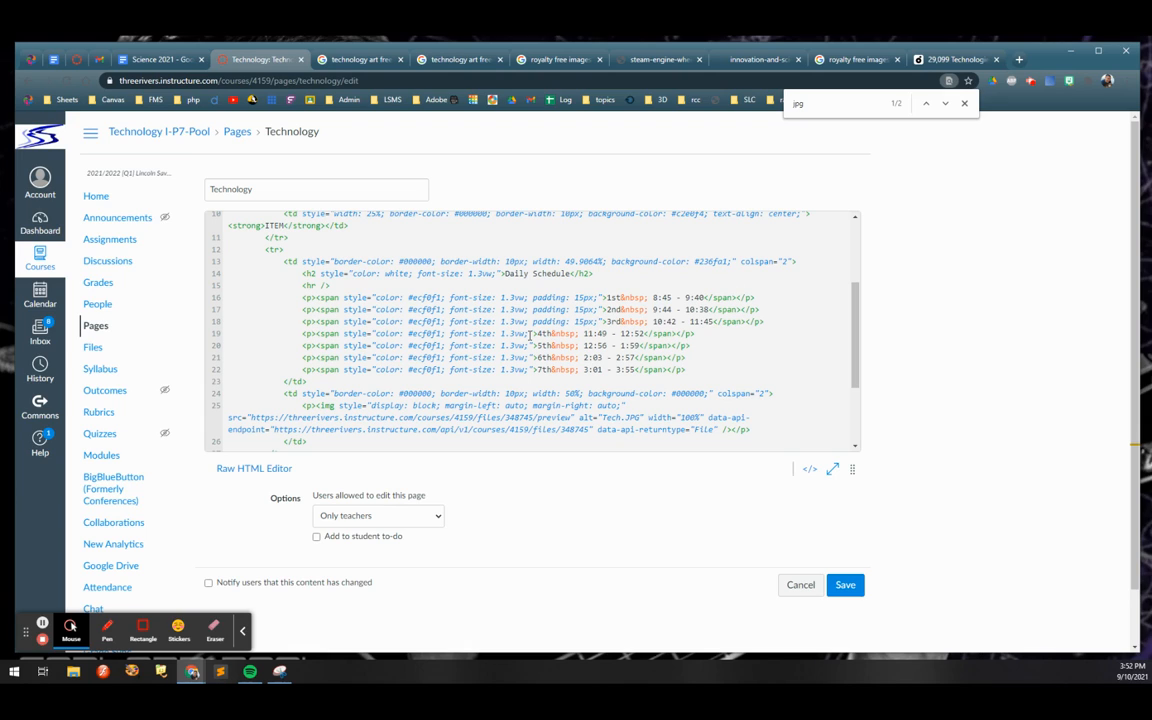
Undo the padding added to the 1st, 2nd and 3rd period lines
{"action": "key", "text": "ctrl+z"}
{"action": "key", "text": "ctrl+z"}
{"action": "key", "text": "ctrl+z"}
{"action": "key", "text": "ctrl+z"}
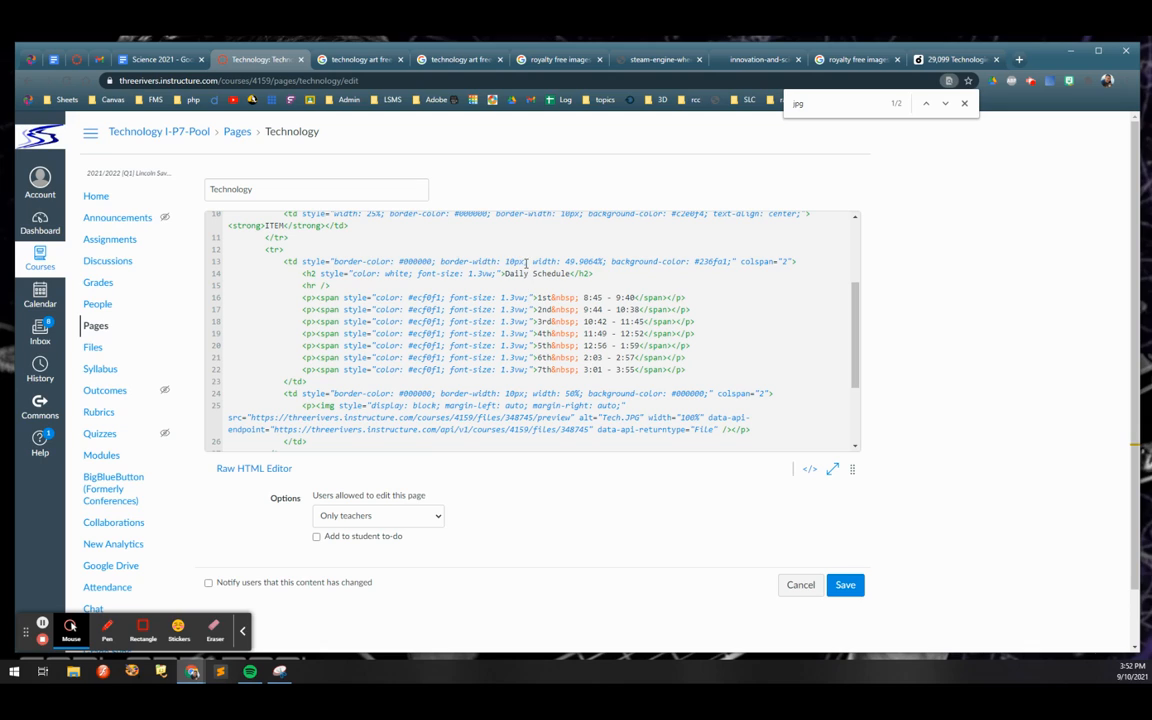
Add the copied "padding: 15px;" to the td style of the Daily Schedule cell and save the page
{"action": "left_click", "coordinate": [729, 261]}
{"action": "key", "text": "ctrl+v"}
{"action": "left_click", "coordinate": [845, 584]}
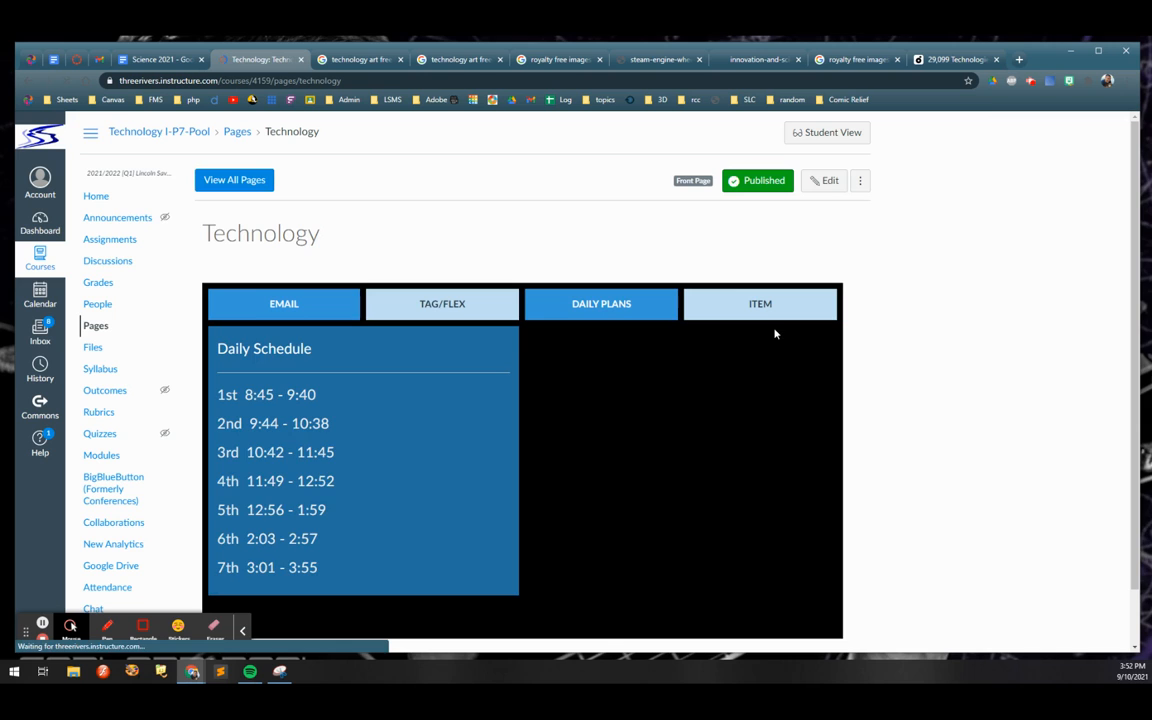
Check the padding around the Daily Schedule text and the spacing around both images on the saved page
{"action": "scroll", "coordinate": [237, 440], "scroll_direction": "down", "scroll_amount": 3}
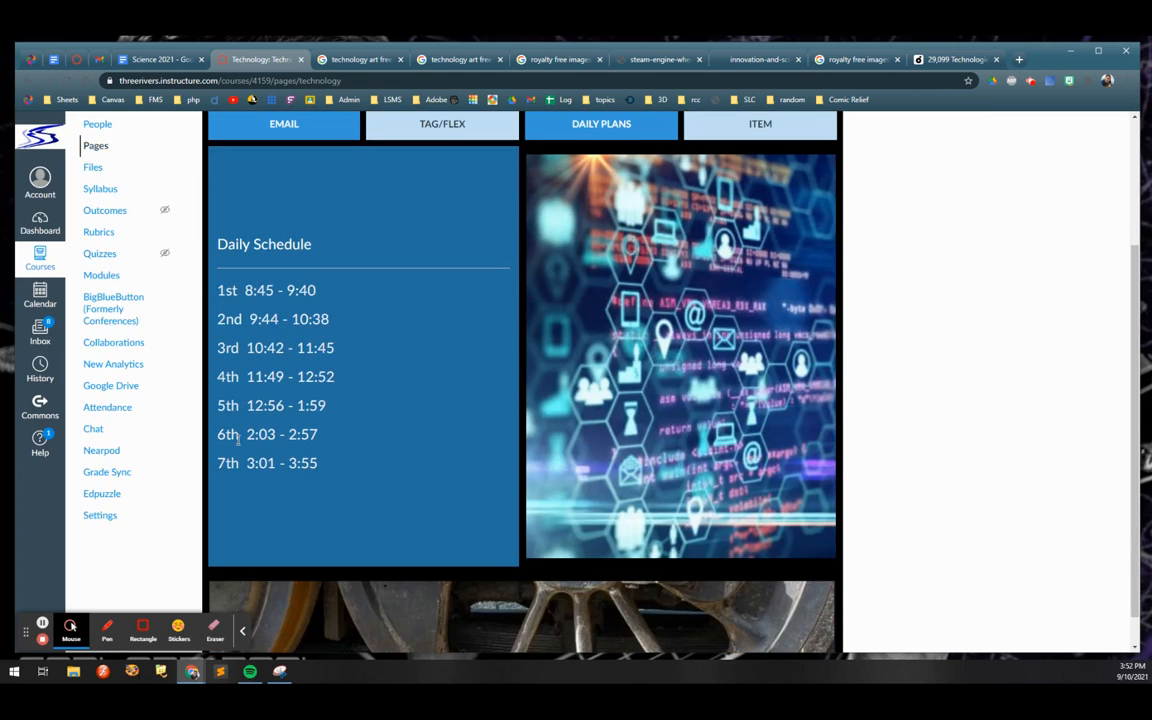
{"action": "scroll", "coordinate": [240, 440], "scroll_direction": "up", "scroll_amount": 2}
{"action": "scroll", "coordinate": [243, 440], "scroll_direction": "up", "scroll_amount": 1}
{"action": "scroll", "coordinate": [301, 427], "scroll_direction": "down", "scroll_amount": 3}
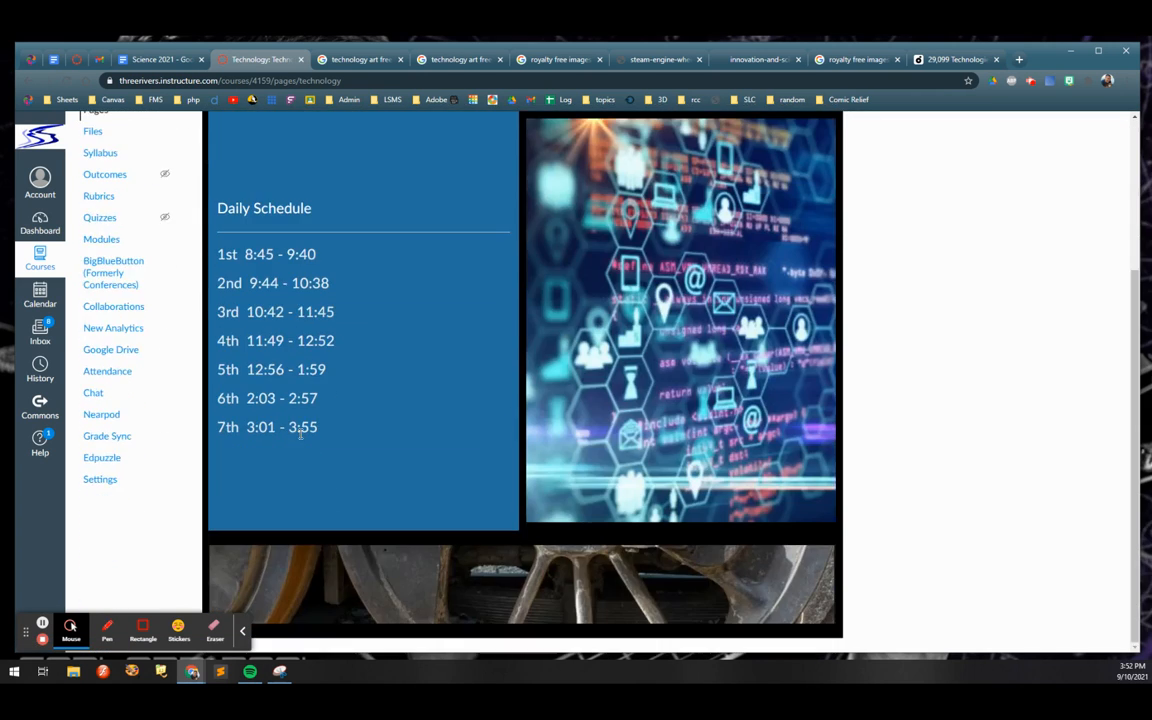
{"action": "scroll", "coordinate": [362, 450], "scroll_direction": "up", "scroll_amount": 2}
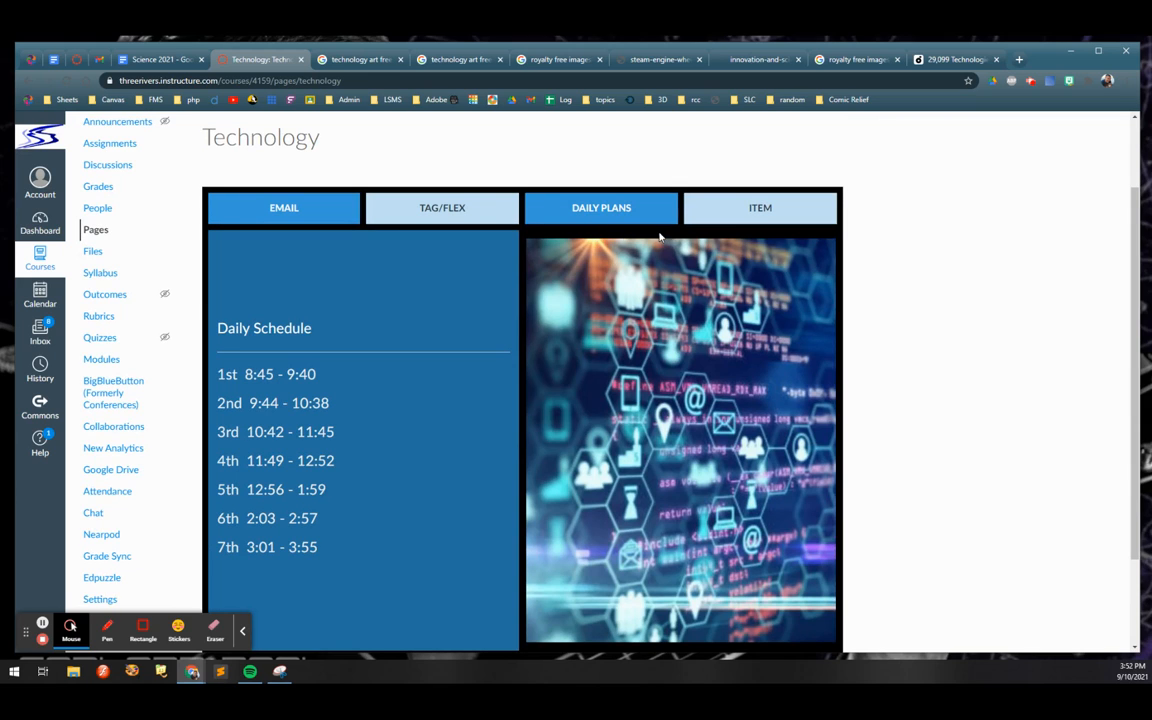
{"action": "scroll", "coordinate": [620, 484], "scroll_direction": "down", "scroll_amount": 2}
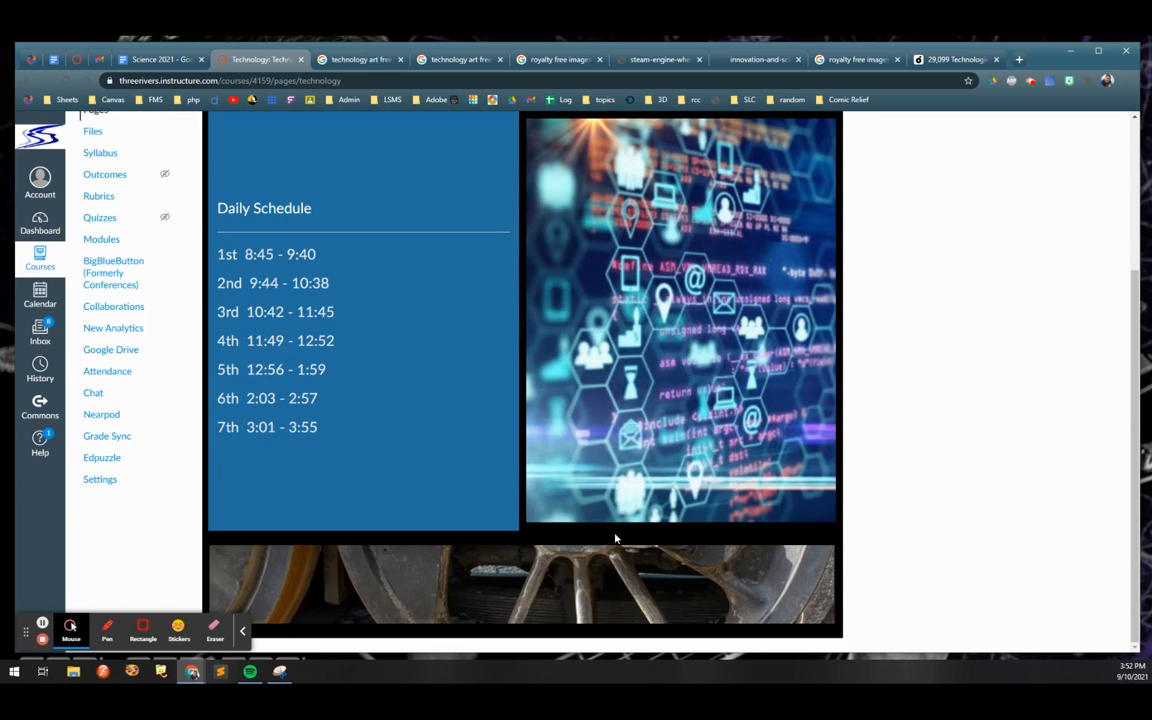
{"action": "scroll", "coordinate": [544, 454], "scroll_direction": "up", "scroll_amount": 4}
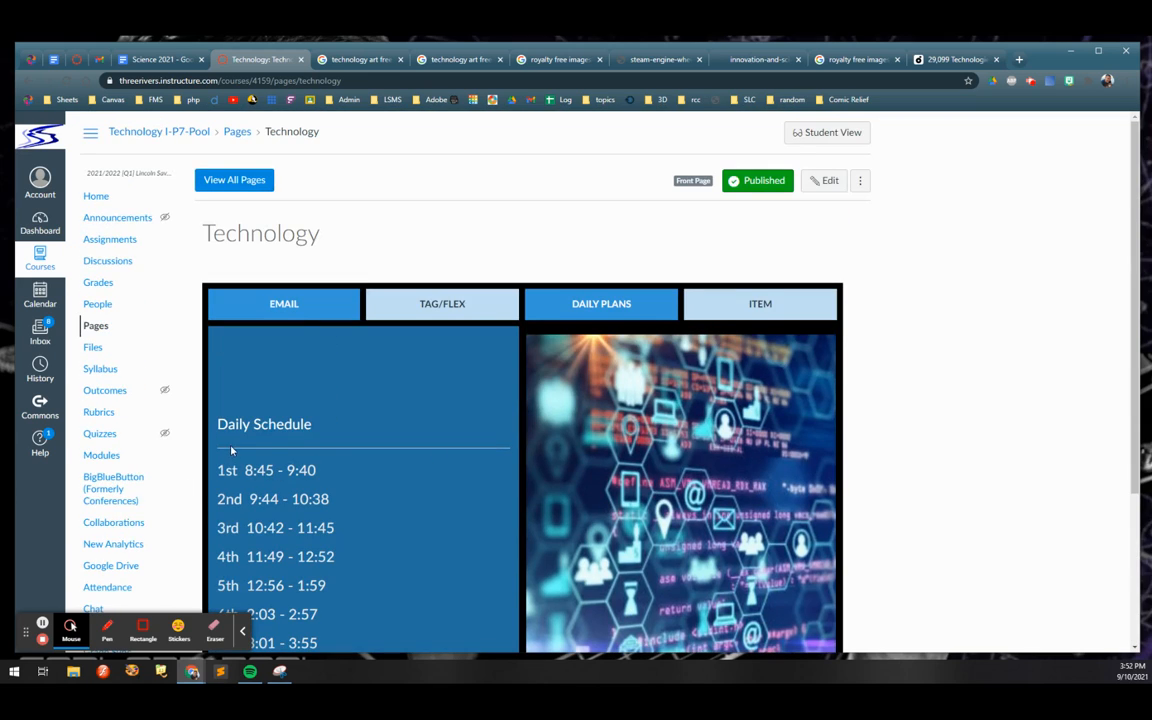
{"action": "scroll", "coordinate": [210, 505], "scroll_direction": "down", "scroll_amount": 1}
{"action": "scroll", "coordinate": [221, 509], "scroll_direction": "down", "scroll_amount": 3}
{"action": "scroll", "coordinate": [419, 406], "scroll_direction": "up", "scroll_amount": 3}
Change the Daily Schedule cell's padding to 30px in the raw HTML code and save the page
{"action": "left_click", "coordinate": [822, 180]}
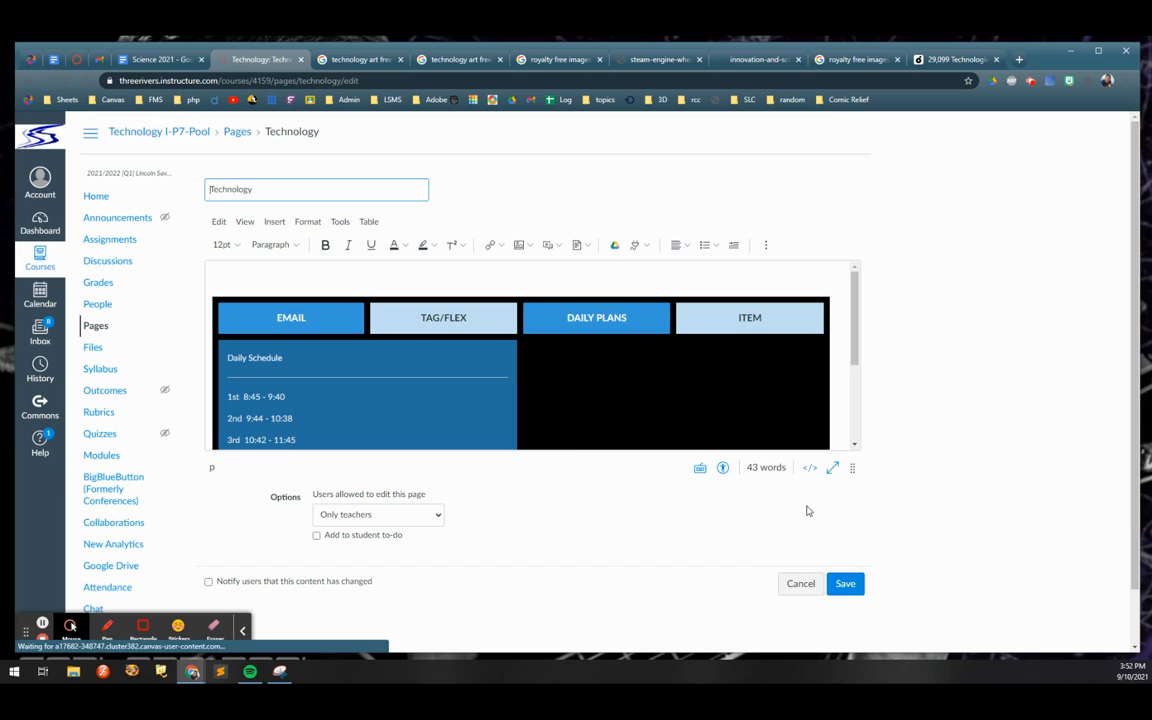
{"action": "left_click", "coordinate": [810, 467]}
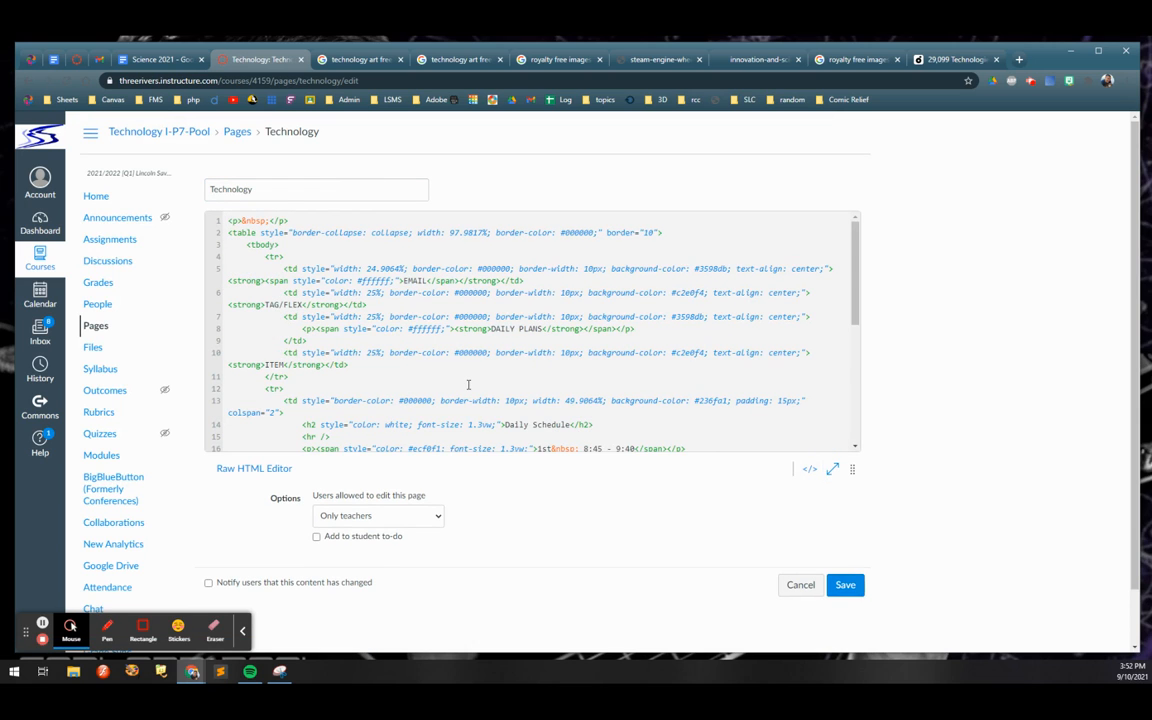
{"action": "scroll", "coordinate": [468, 383], "scroll_direction": "down", "scroll_amount": 2}
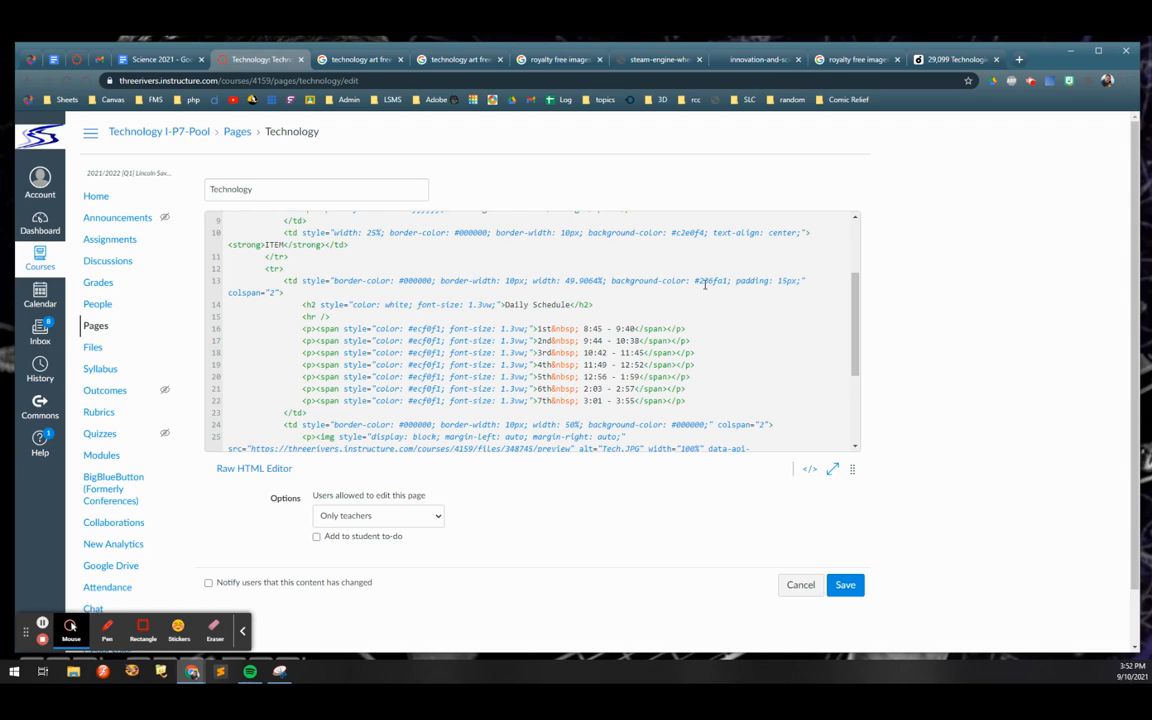
{"action": "left_click_drag", "start_coordinate": [787, 280], "coordinate": [781, 282]}
{"action": "type", "text": "30"}
{"action": "left_click", "coordinate": [843, 588]}
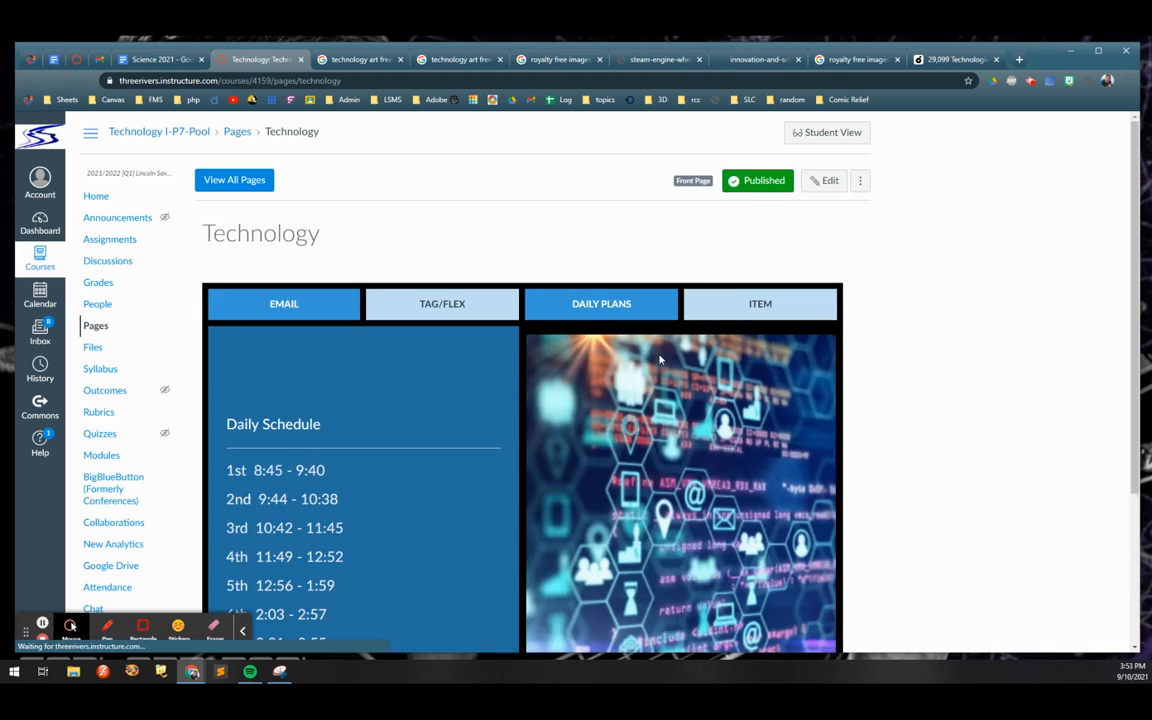
Open the Technology page's raw HTML code for editing and search it for "jpg" to locate the image tags
{"action": "scroll", "coordinate": [527, 381], "scroll_direction": "down", "scroll_amount": 3}
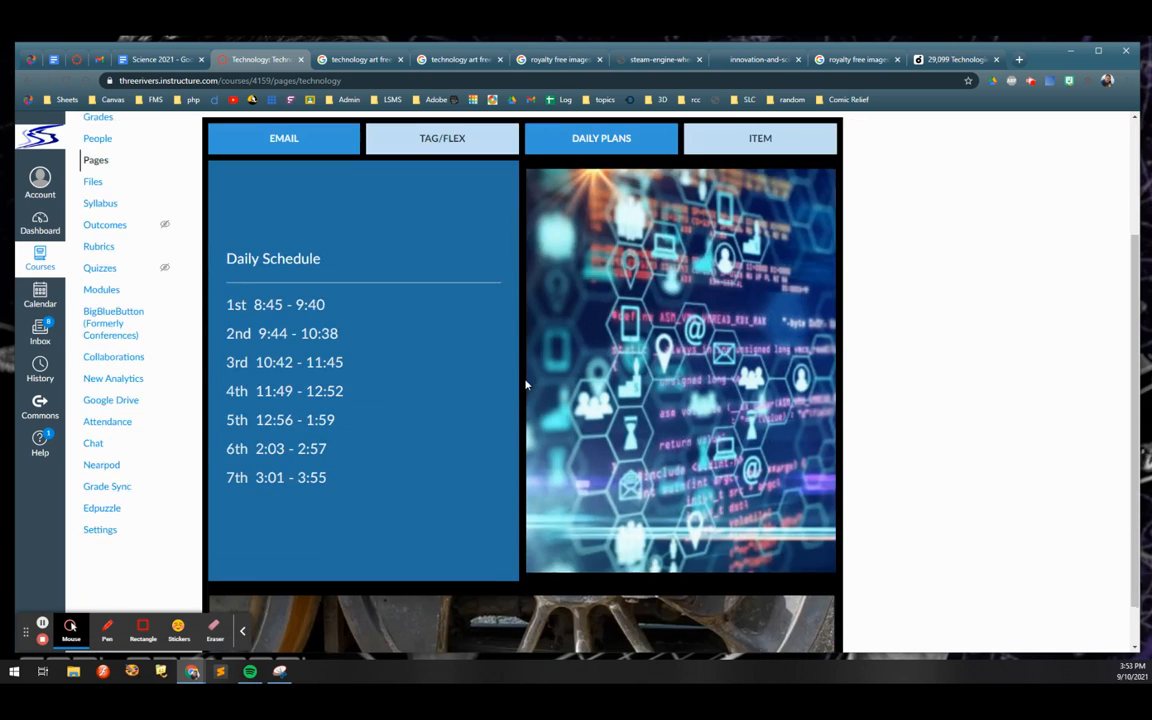
{"action": "scroll", "coordinate": [561, 379], "scroll_direction": "up", "scroll_amount": 2}
{"action": "scroll", "coordinate": [580, 360], "scroll_direction": "down", "scroll_amount": 2}
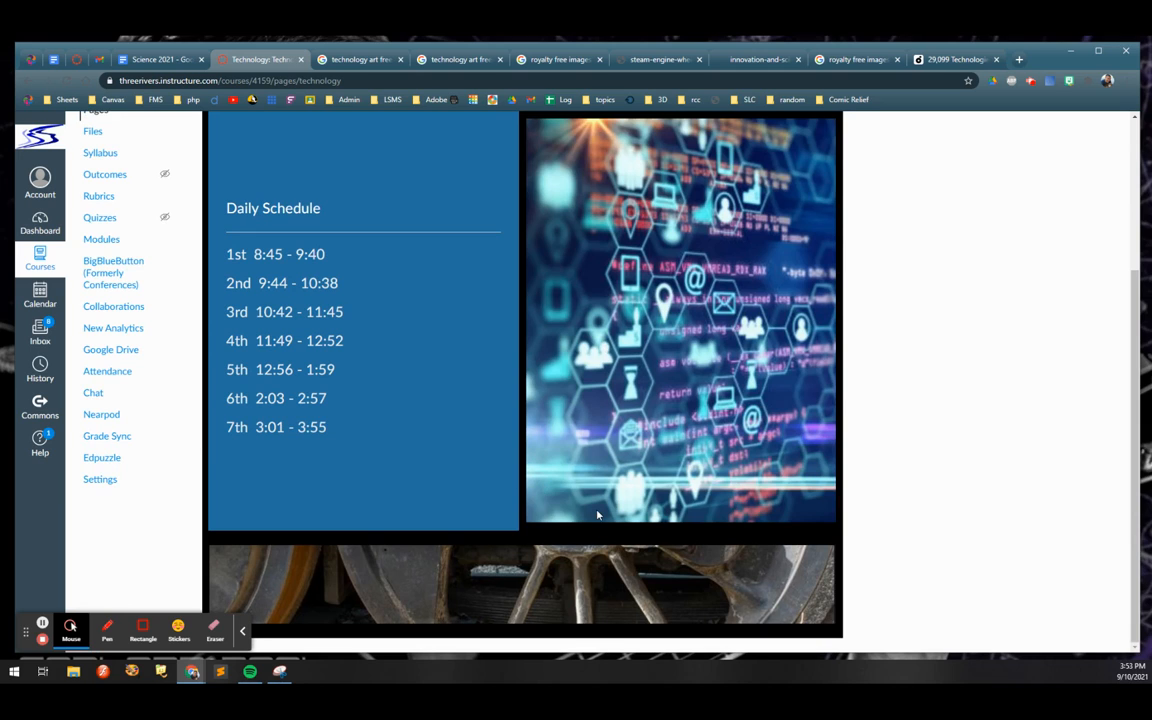
{"action": "scroll", "coordinate": [560, 475], "scroll_direction": "up", "scroll_amount": 3}
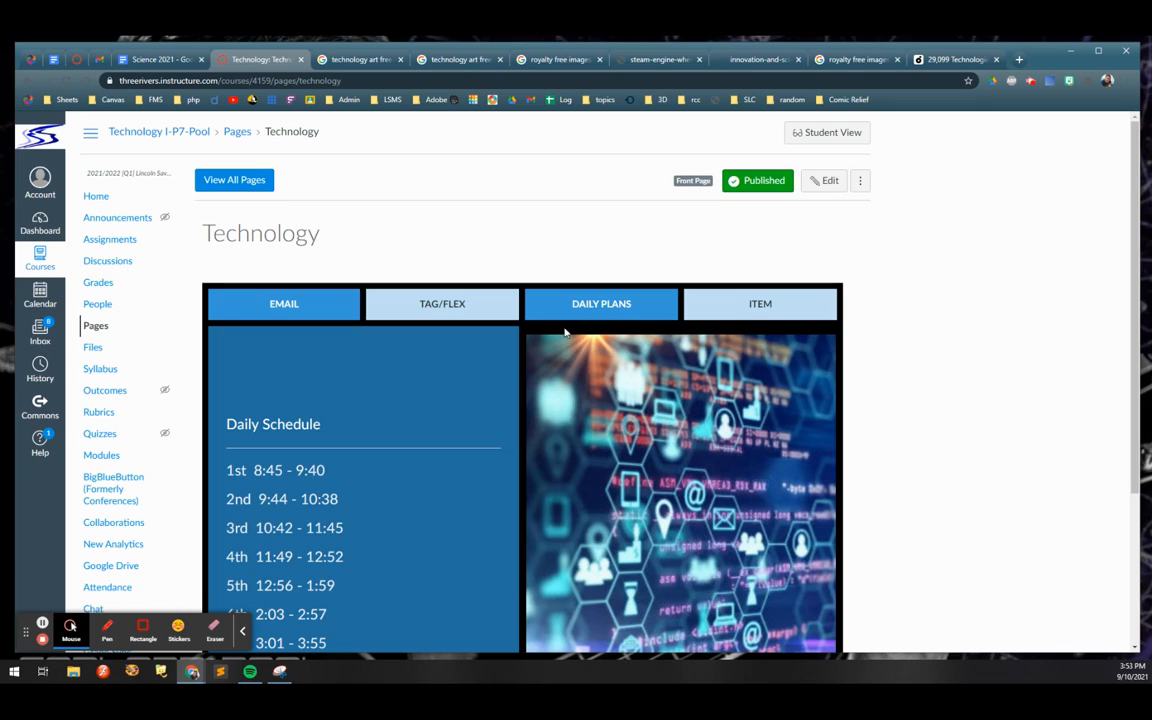
{"action": "left_click", "coordinate": [828, 180]}
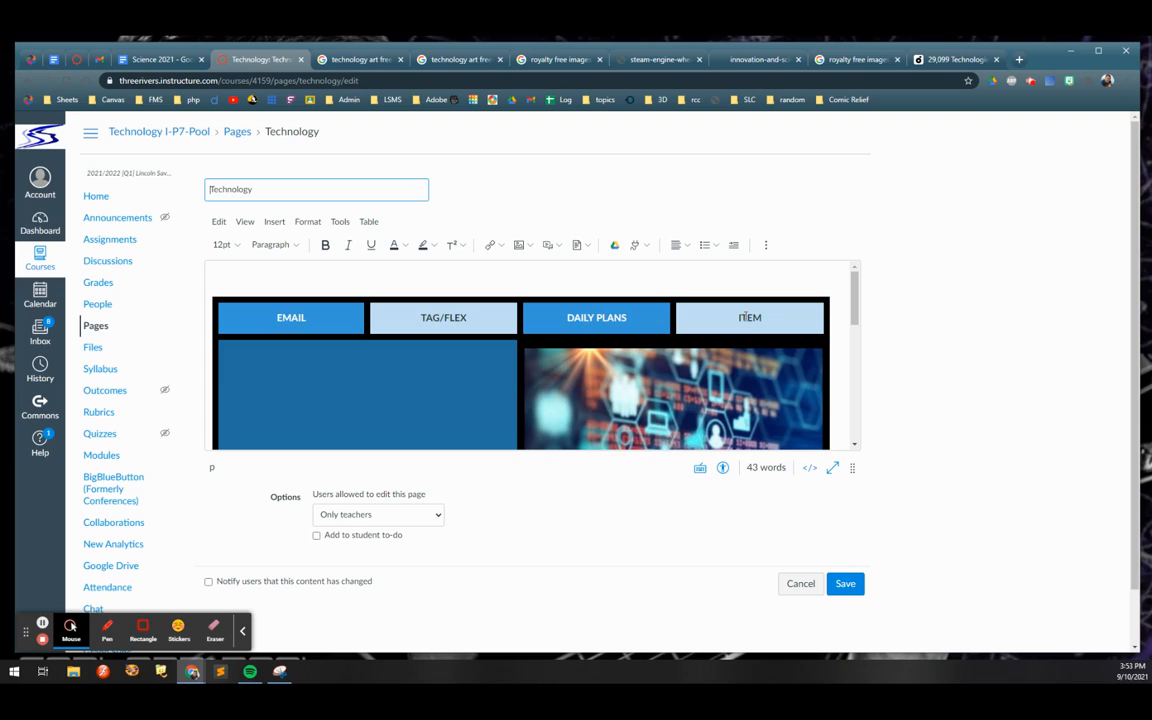
{"action": "left_click", "coordinate": [810, 469]}
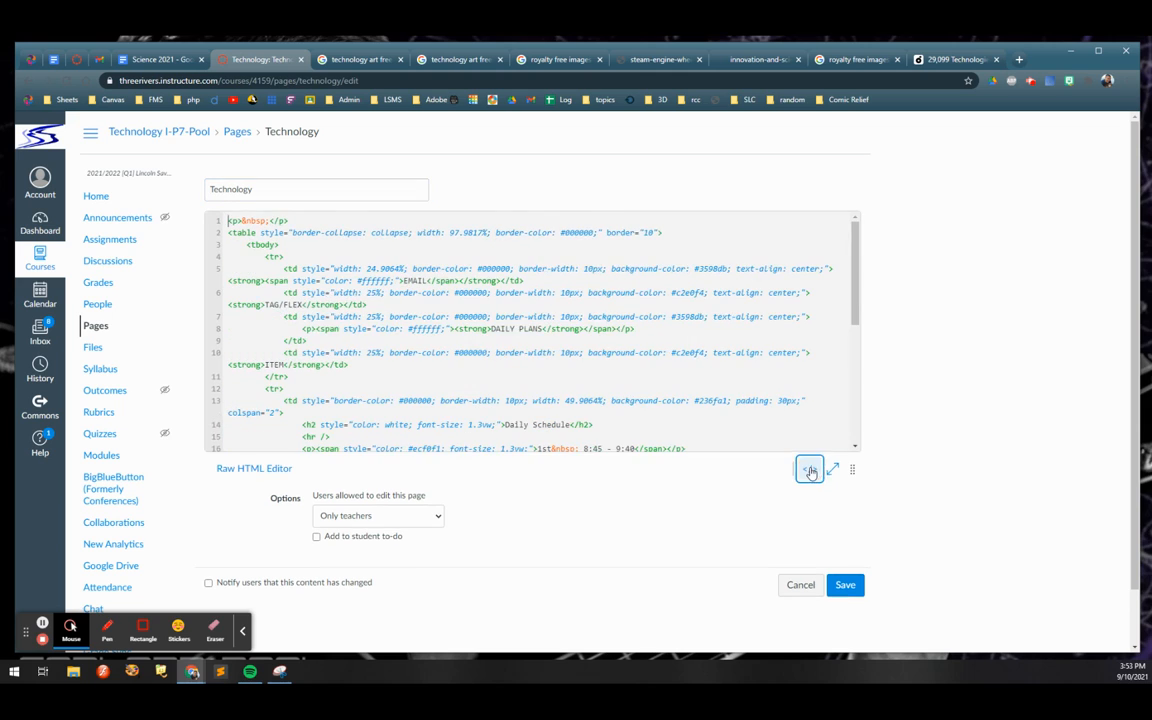
{"action": "left_click", "coordinate": [856, 294]}
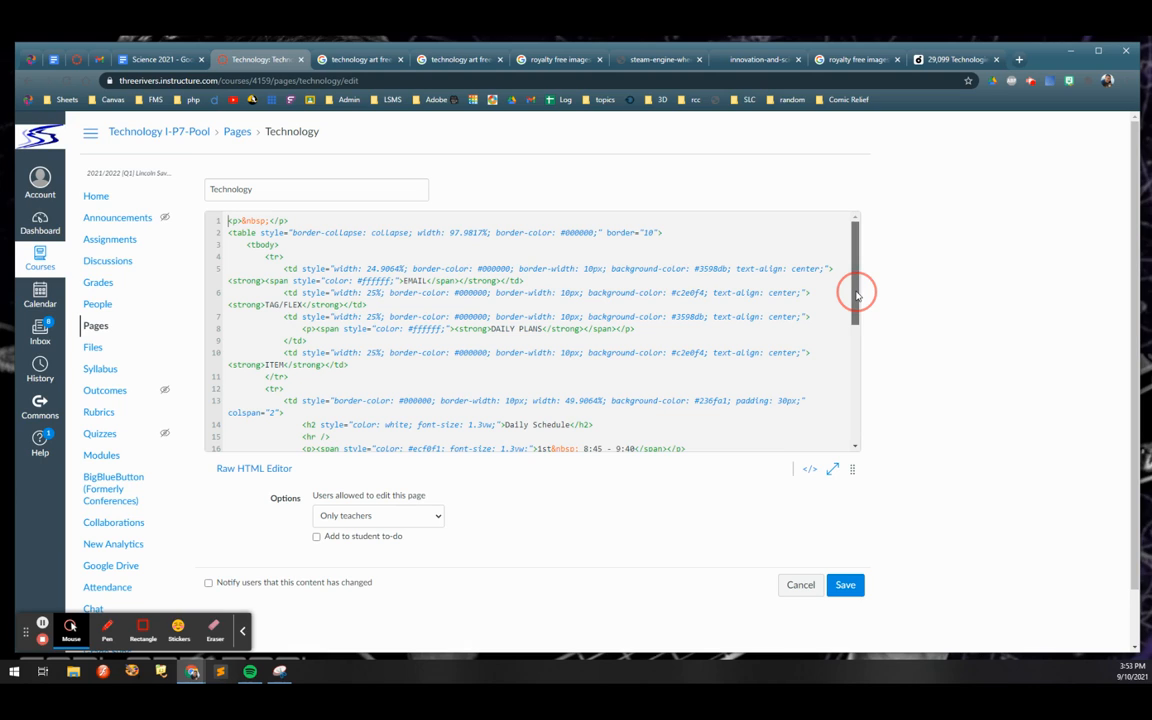
{"action": "key", "text": "ctrl+f"}
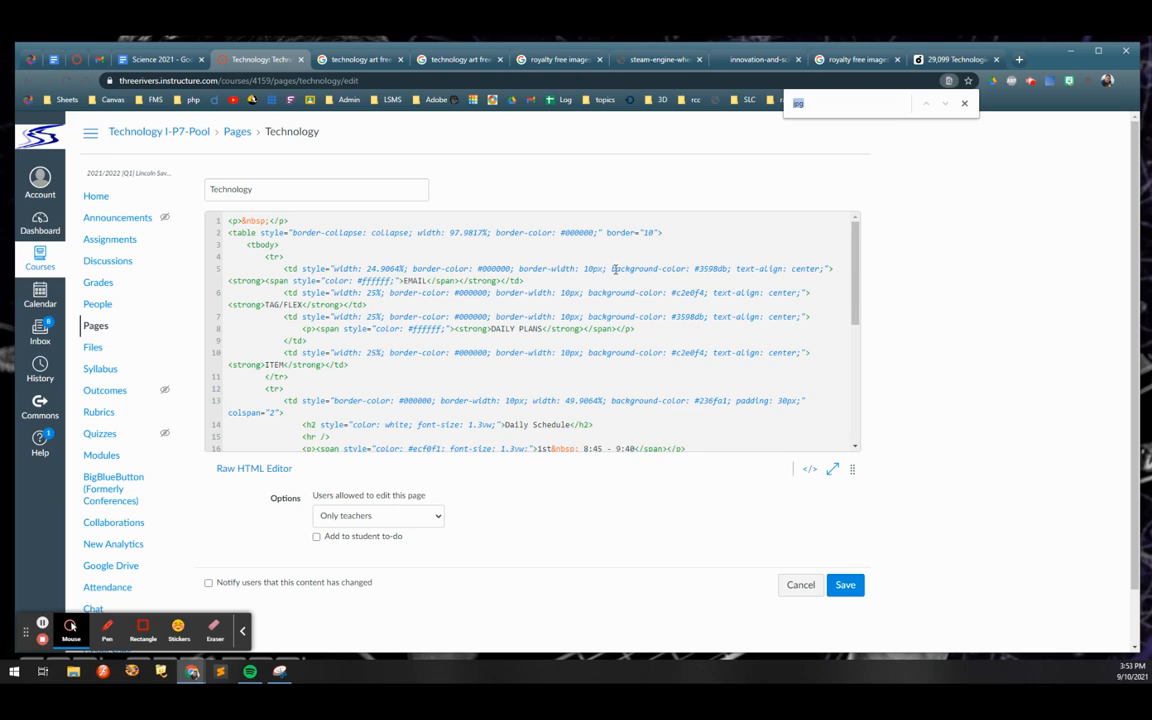
{"action": "type", "text": "jpg"}
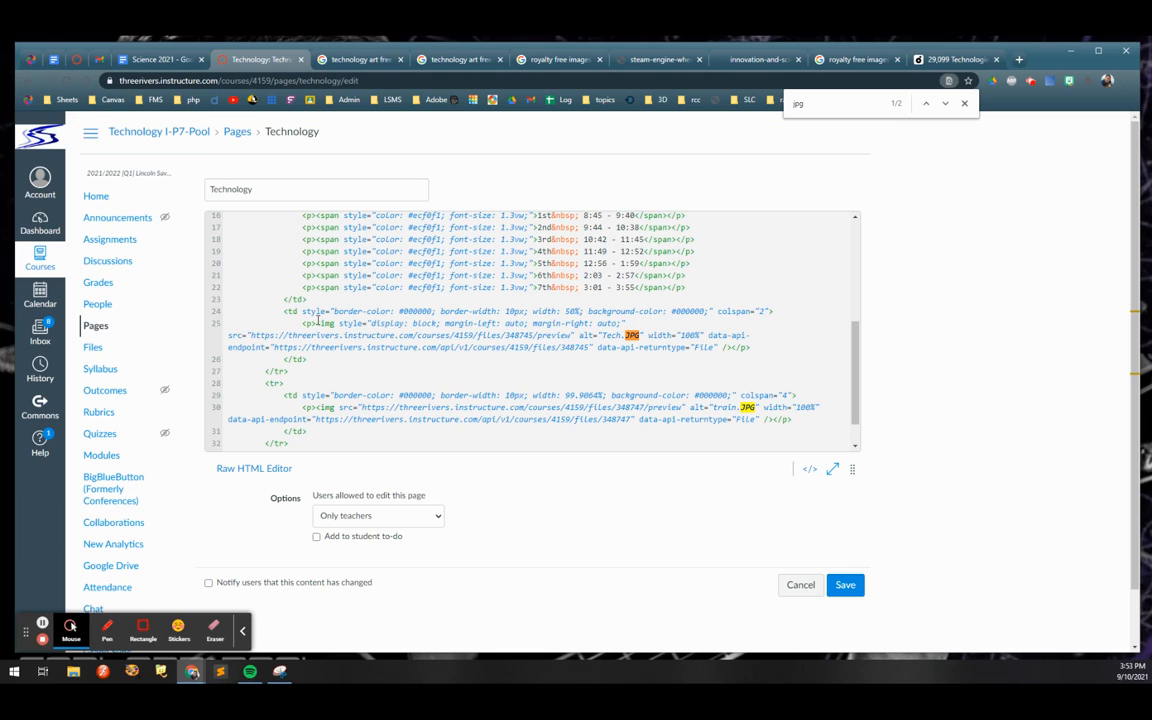
Remove the opening and closing paragraph tags around the Tech.JPG image in the HTML code
{"action": "left_click", "coordinate": [305, 323]}
{"action": "left_click_drag", "start_coordinate": [305, 323], "coordinate": [303, 323]}
{"action": "left_click", "coordinate": [316, 323]}
{"action": "left_click_drag", "start_coordinate": [316, 323], "coordinate": [302, 323]}
{"action": "key", "text": "BackSpace"}
{"action": "left_click_drag", "start_coordinate": [750, 347], "coordinate": [735, 347]}
{"action": "key", "text": "BackSpace"}
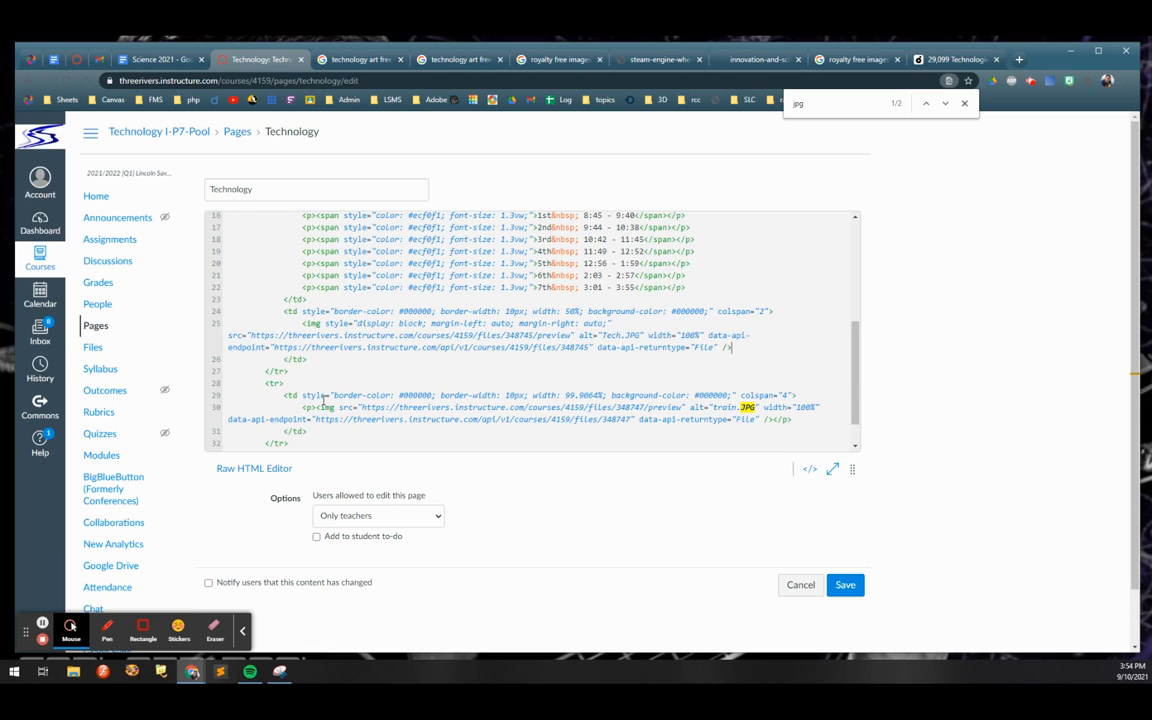
Remove the paragraph tags around the train.JPG image in the HTML code and save the page
{"action": "left_click_drag", "start_coordinate": [318, 408], "coordinate": [303, 408]}
{"action": "key", "text": "BackSpace"}
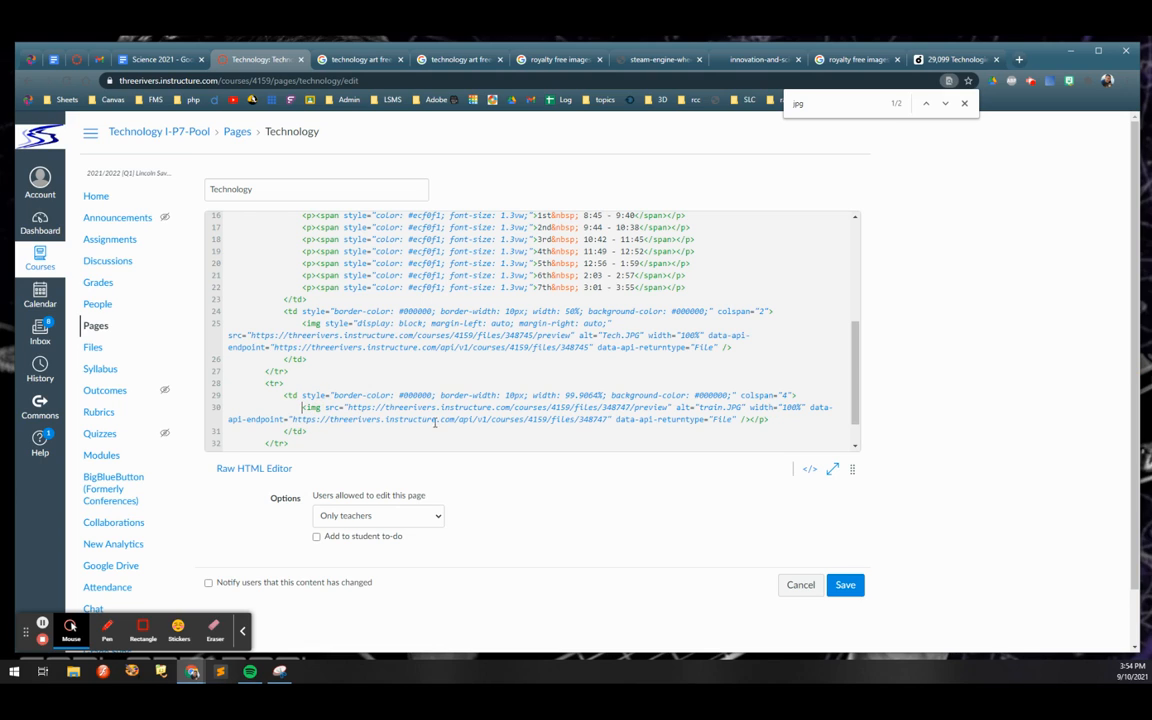
{"action": "left_click_drag", "start_coordinate": [768, 419], "coordinate": [752, 419]}
{"action": "key", "text": "BackSpace"}
{"action": "left_click", "coordinate": [845, 584]}
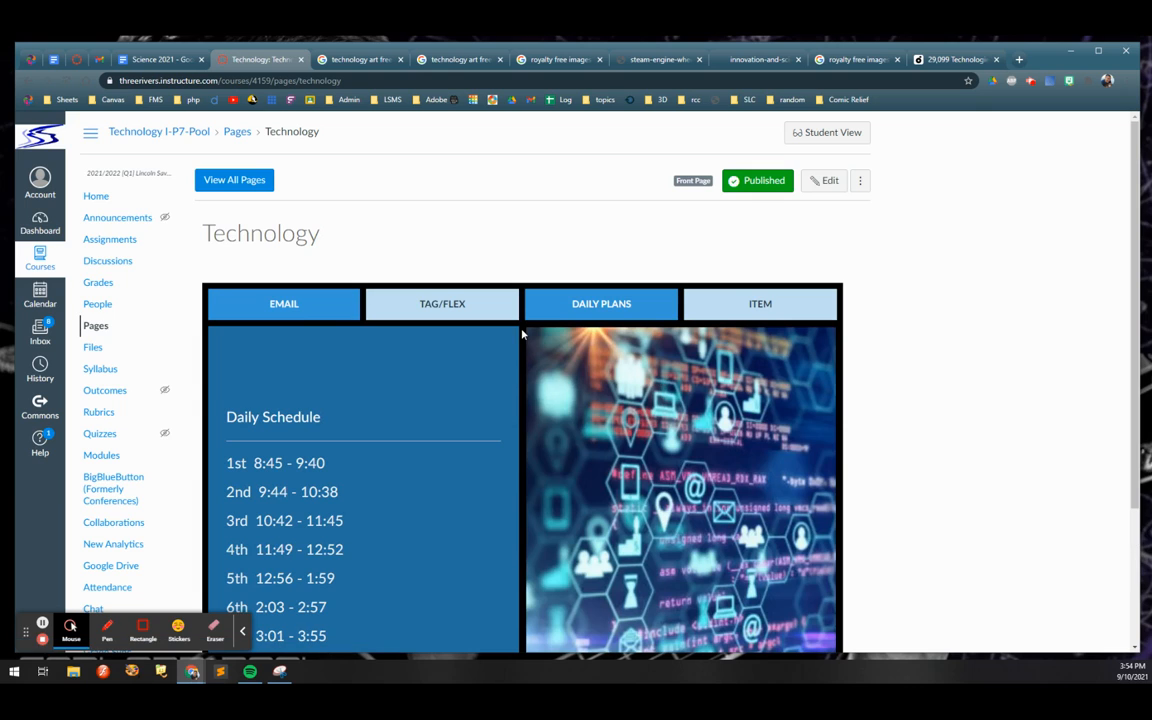
Check the spacing around the two images and the overall table layout on the saved Technology page
{"action": "scroll", "coordinate": [536, 335], "scroll_direction": "down", "scroll_amount": 3}
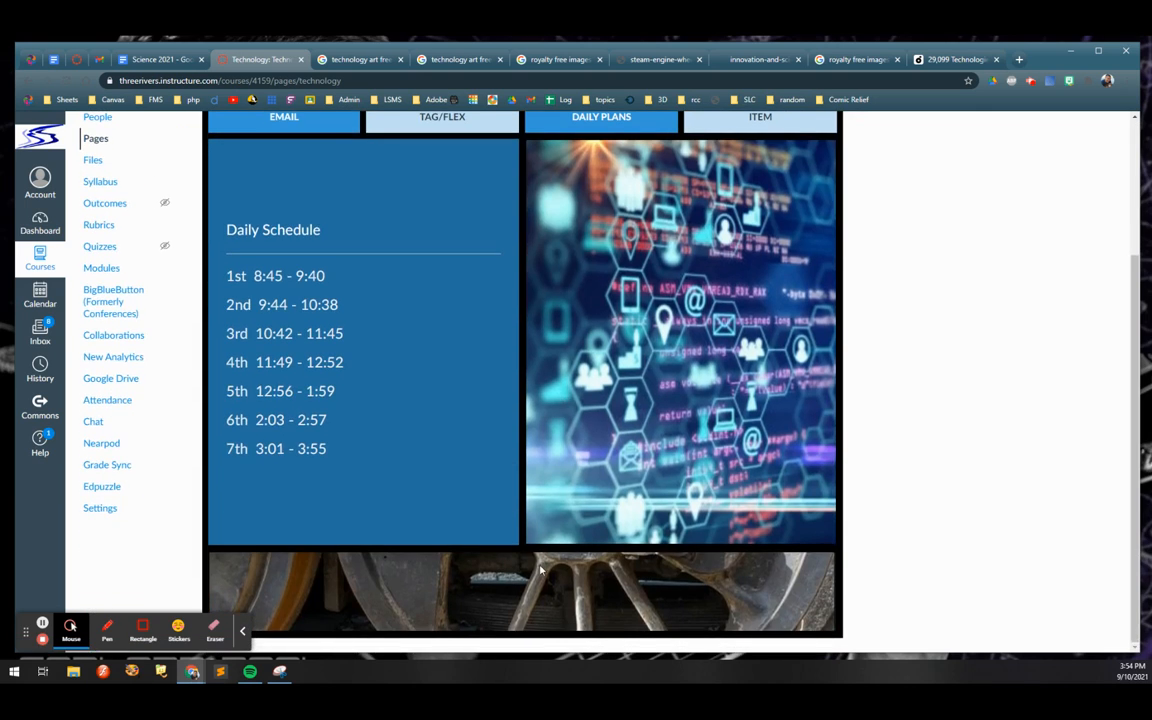
{"action": "scroll", "coordinate": [569, 448], "scroll_direction": "up", "scroll_amount": 3}
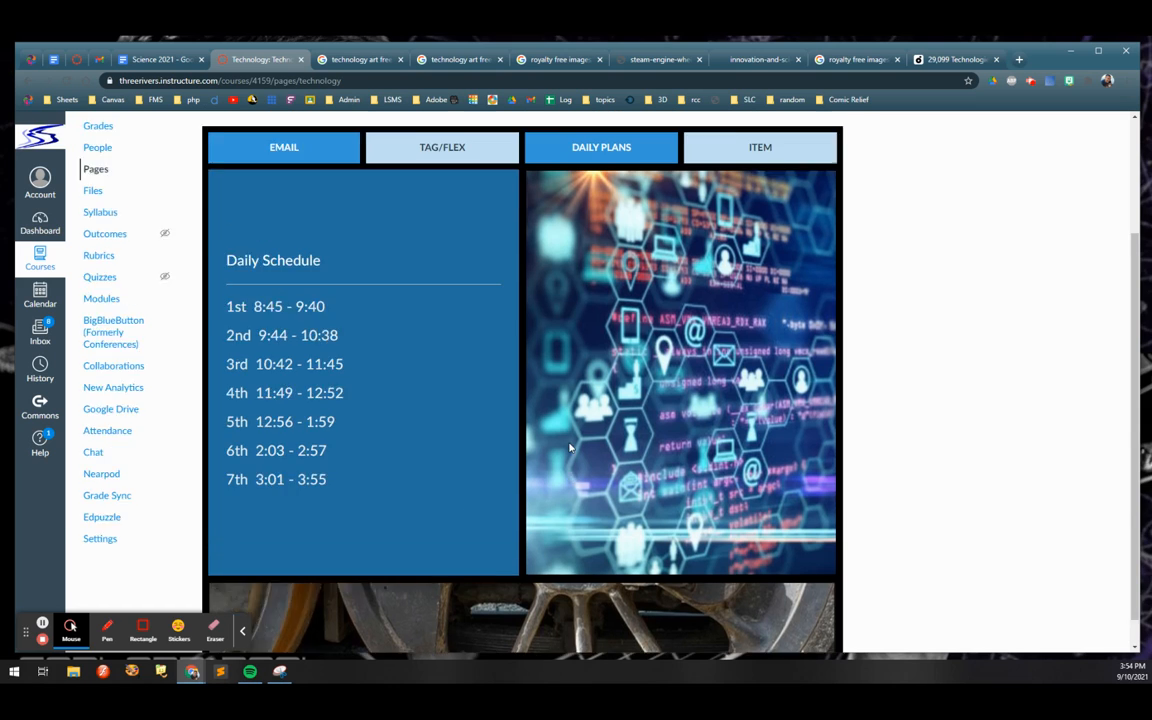
{"action": "scroll", "coordinate": [610, 440], "scroll_direction": "down", "scroll_amount": 3}
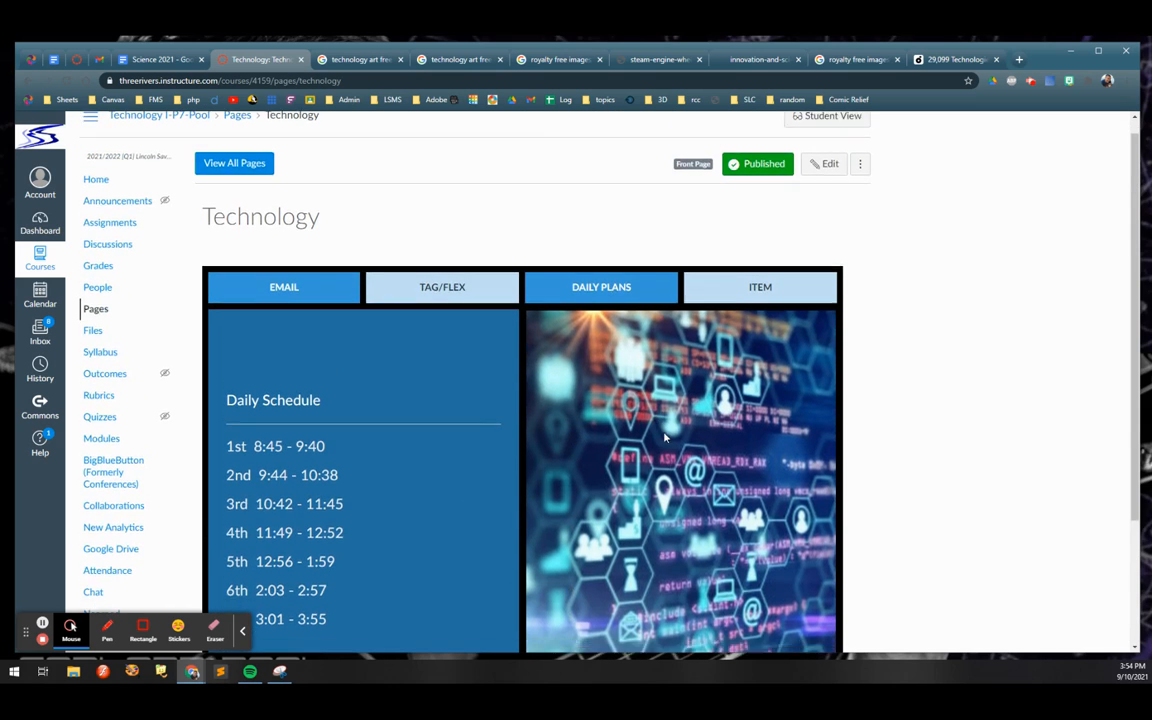
{"action": "scroll", "coordinate": [664, 437], "scroll_direction": "up", "scroll_amount": 3}
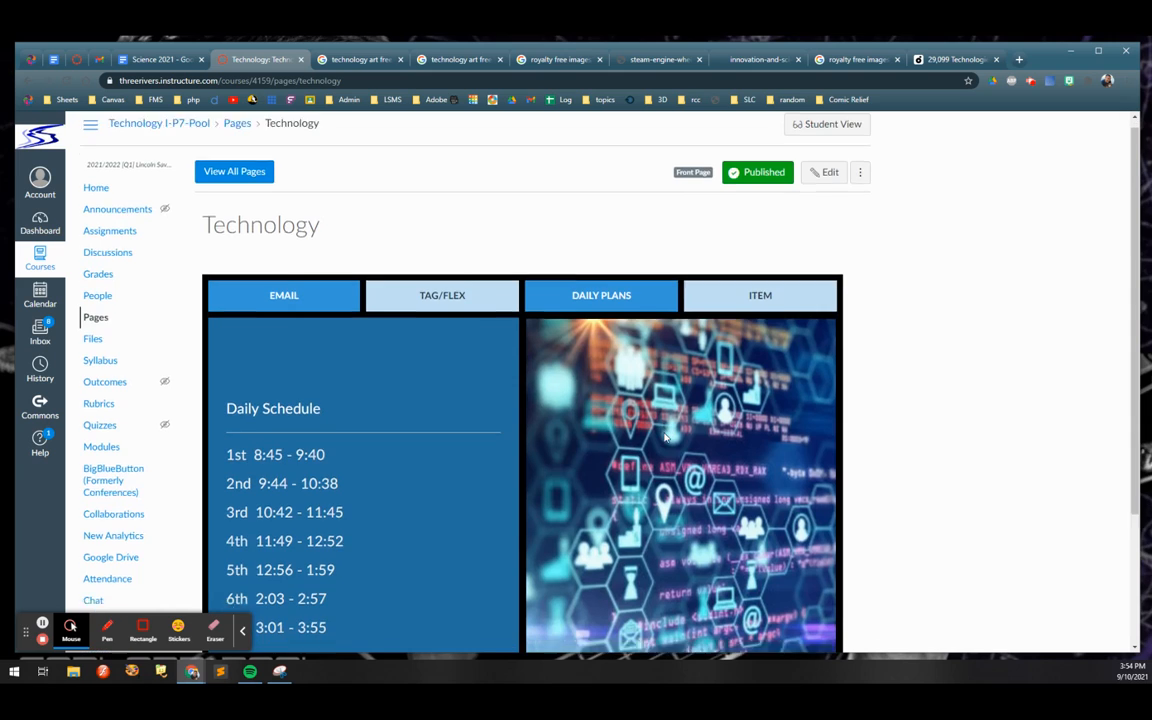
{"action": "scroll", "coordinate": [664, 437], "scroll_direction": "down", "scroll_amount": 3}
{"action": "scroll", "coordinate": [664, 437], "scroll_direction": "up", "scroll_amount": 3}
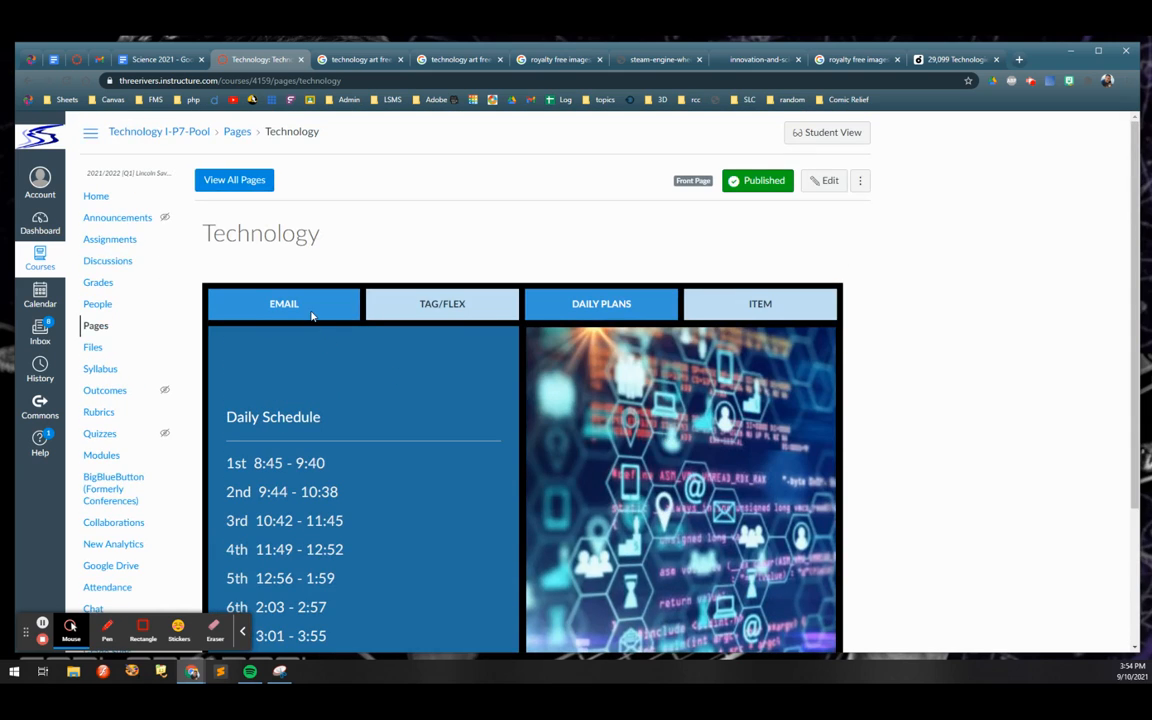
{"action": "scroll", "coordinate": [496, 443], "scroll_direction": "down", "scroll_amount": 3}
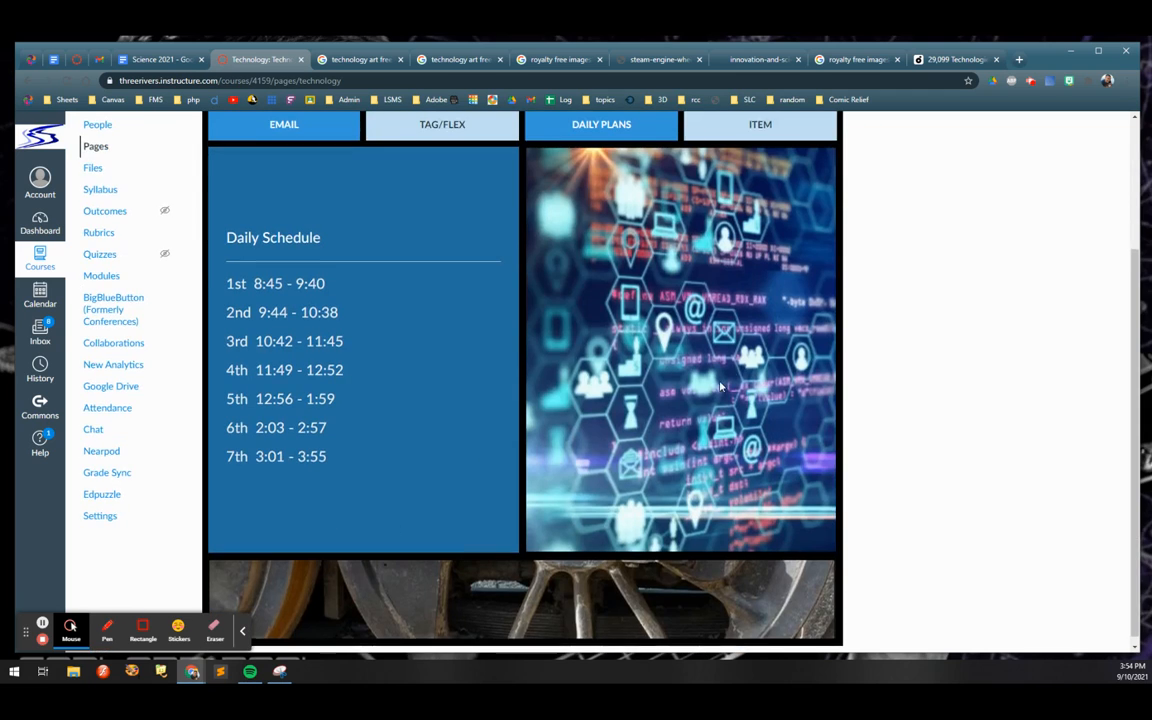
{"action": "scroll", "coordinate": [692, 360], "scroll_direction": "up", "scroll_amount": 3}
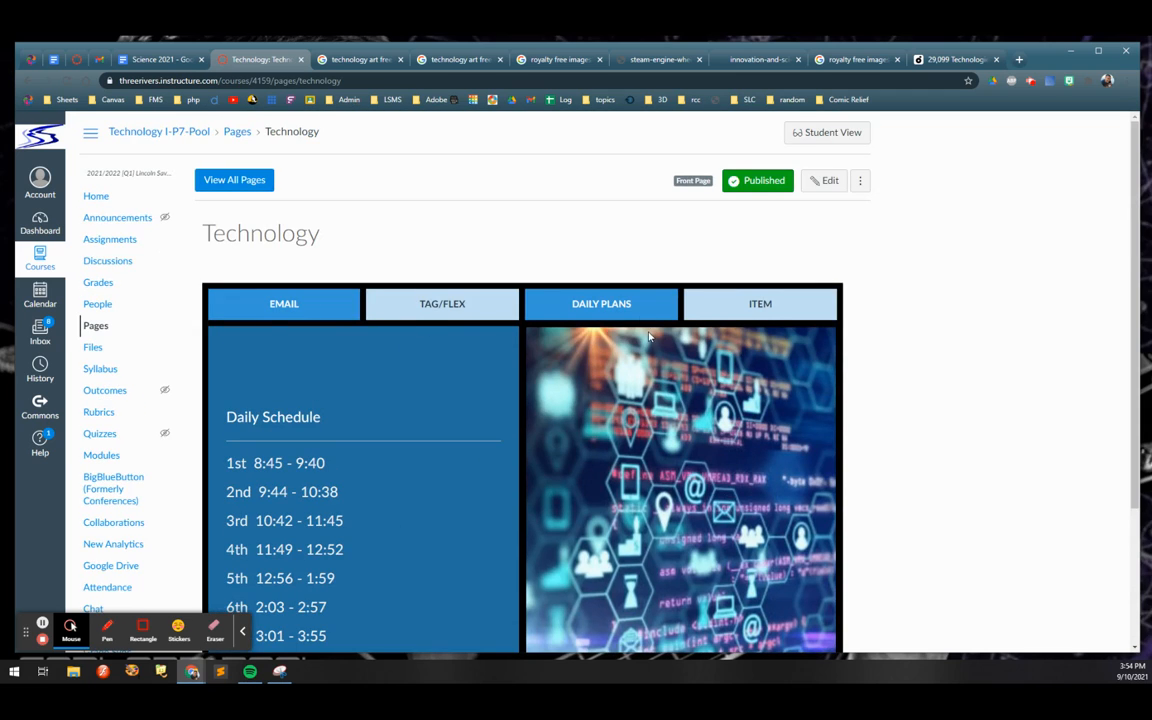
{"action": "scroll", "coordinate": [724, 449], "scroll_direction": "down", "scroll_amount": 3}
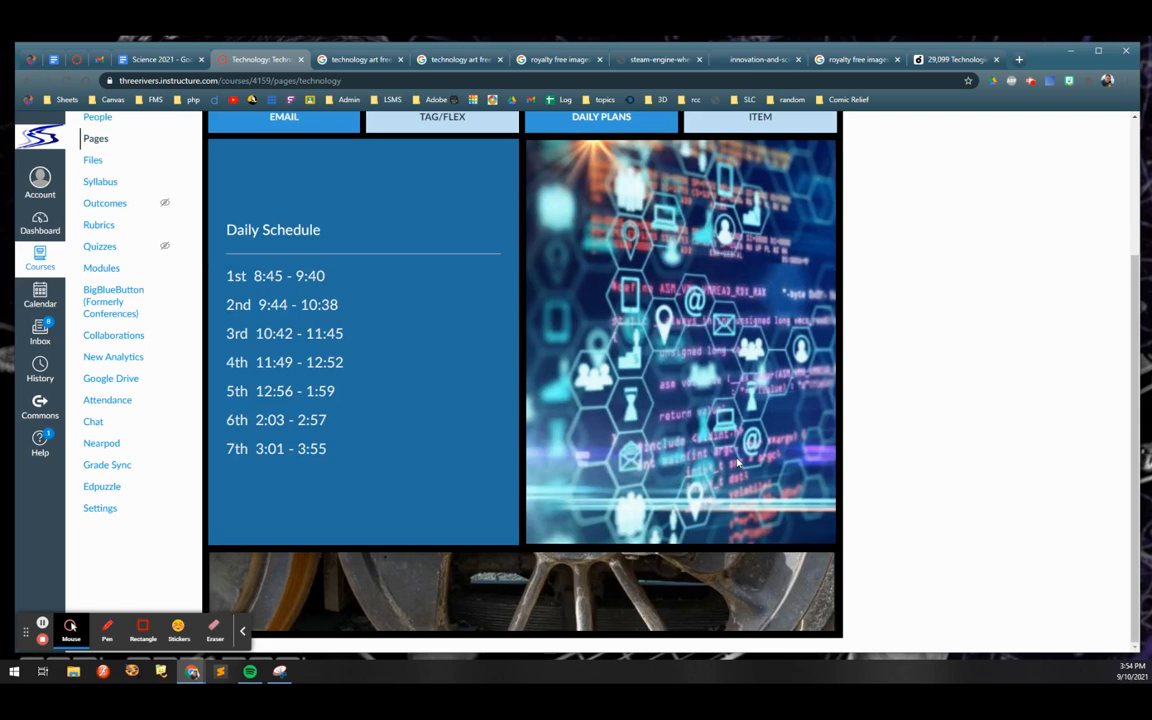
{"action": "scroll", "coordinate": [590, 348], "scroll_direction": "up", "scroll_amount": 3}
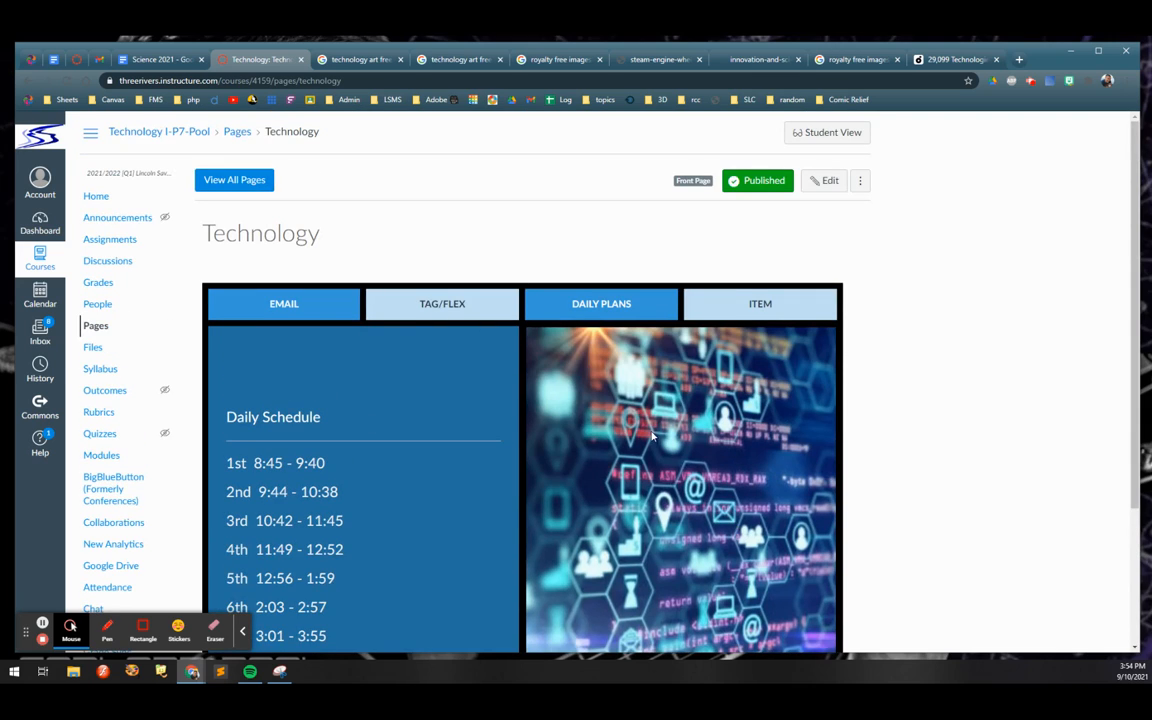
{"action": "scroll", "coordinate": [652, 436], "scroll_direction": "down", "scroll_amount": 3}
{"action": "scroll", "coordinate": [679, 413], "scroll_direction": "up", "scroll_amount": 3}
{"action": "left_click", "coordinate": [42, 638]}
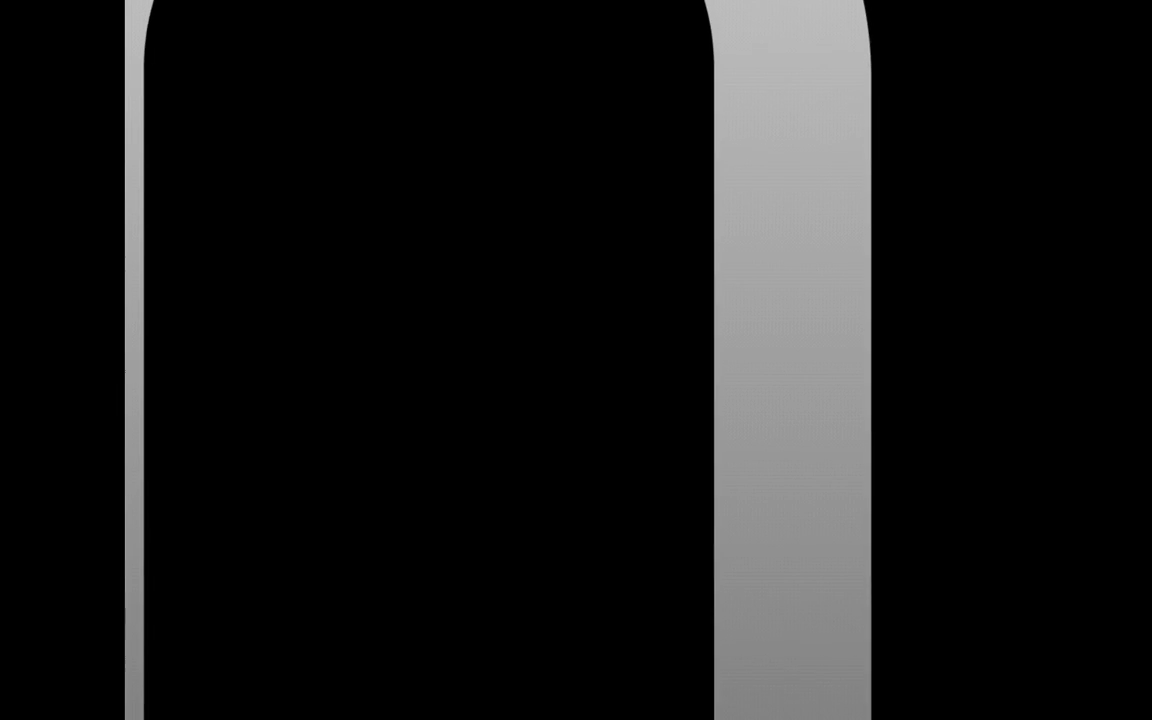